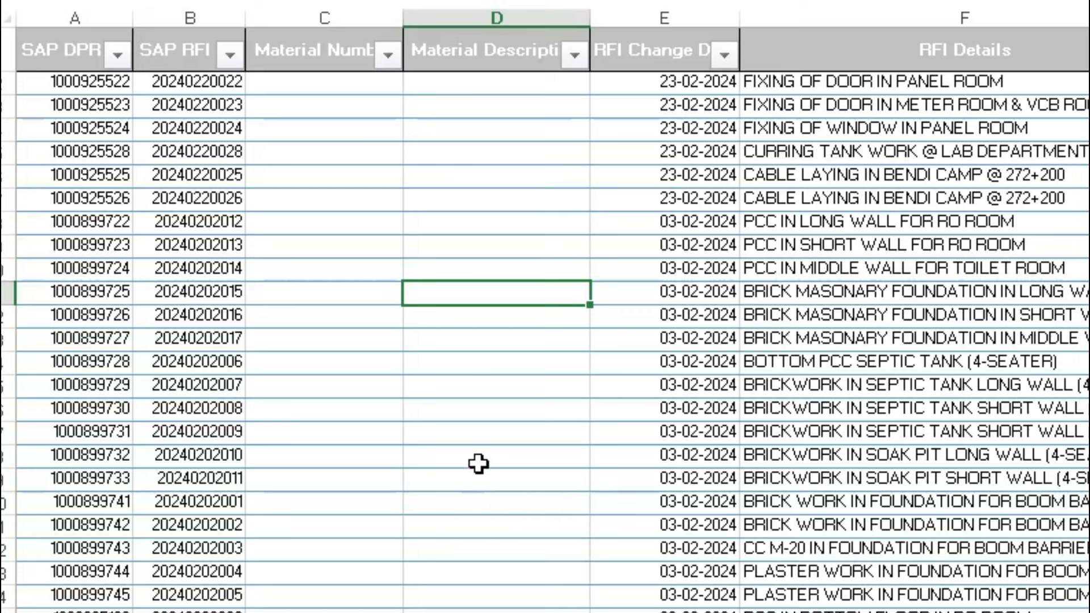
Point out the first row's SAP RFI, DPR number, Material fields, RFI Change Date and RFI Details
left_click(198, 85)
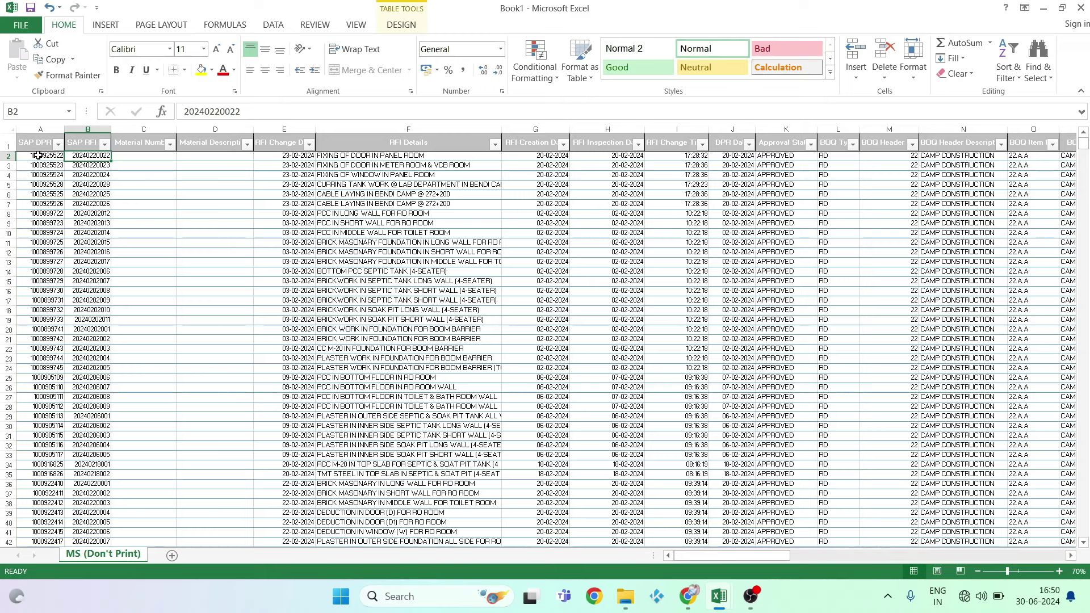
left_click(38, 155)
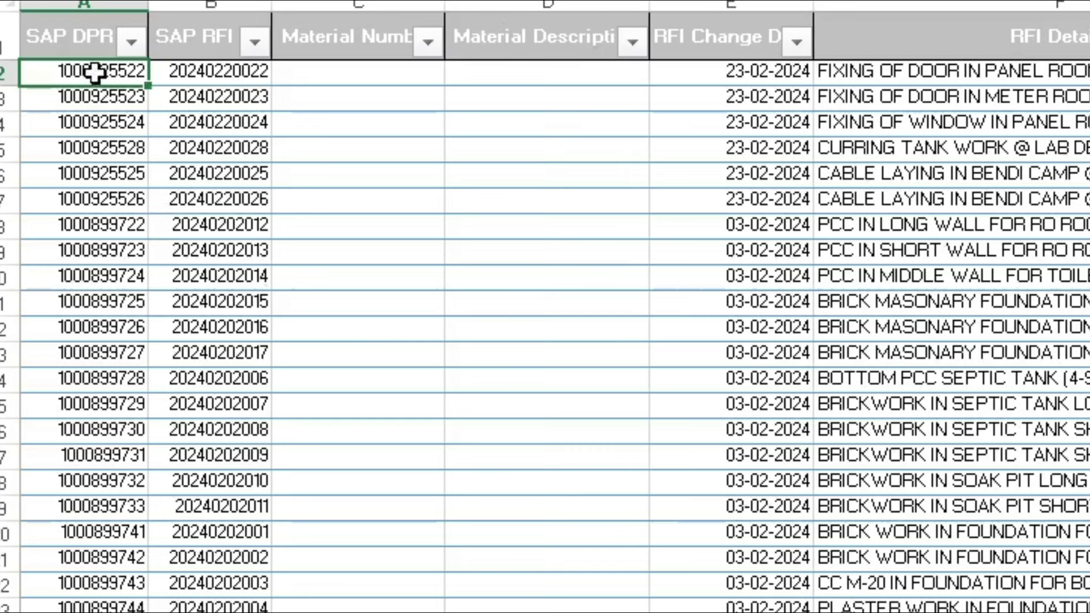
left_click(213, 71)
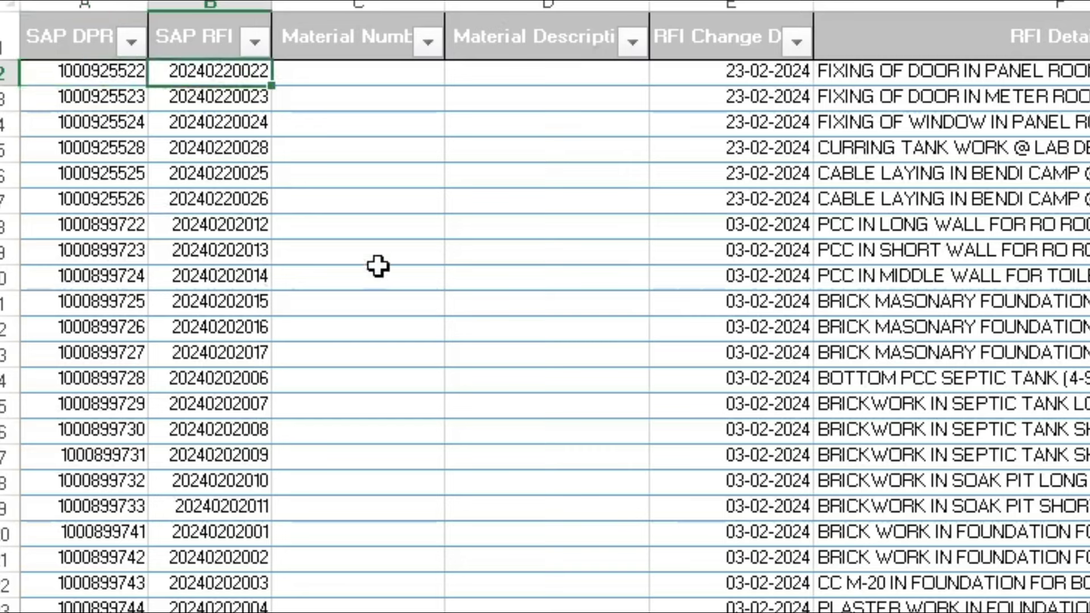
left_click(379, 73)
left_click(572, 73)
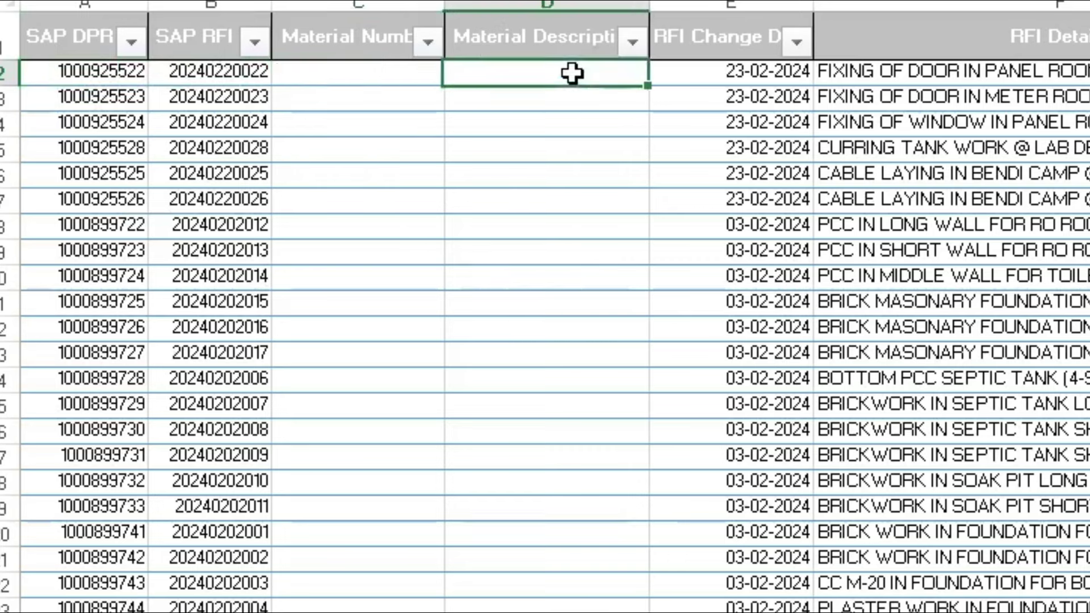
left_click(721, 71)
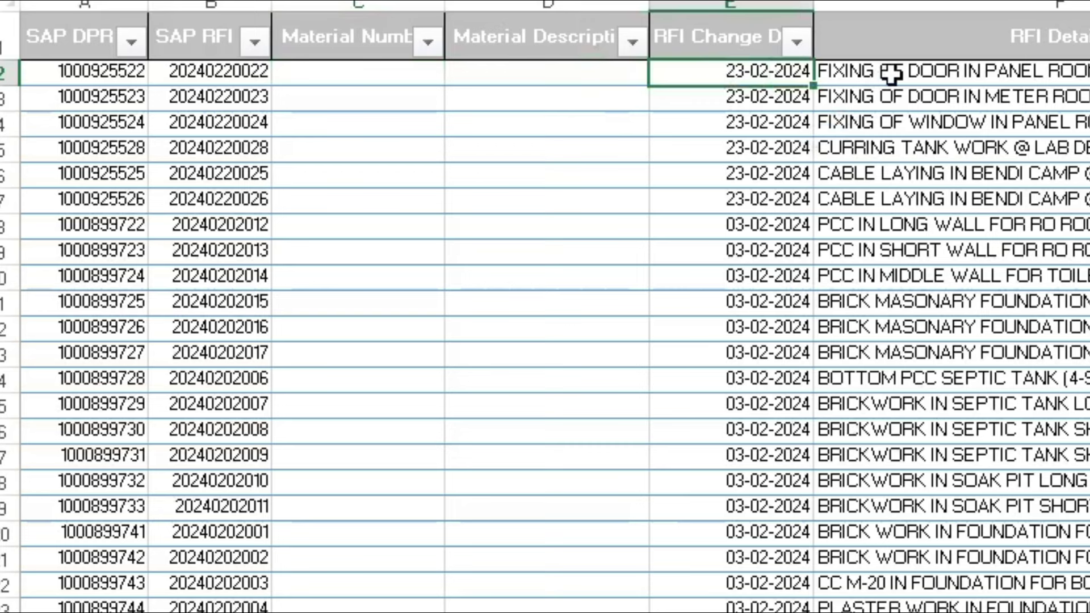
left_click(891, 72)
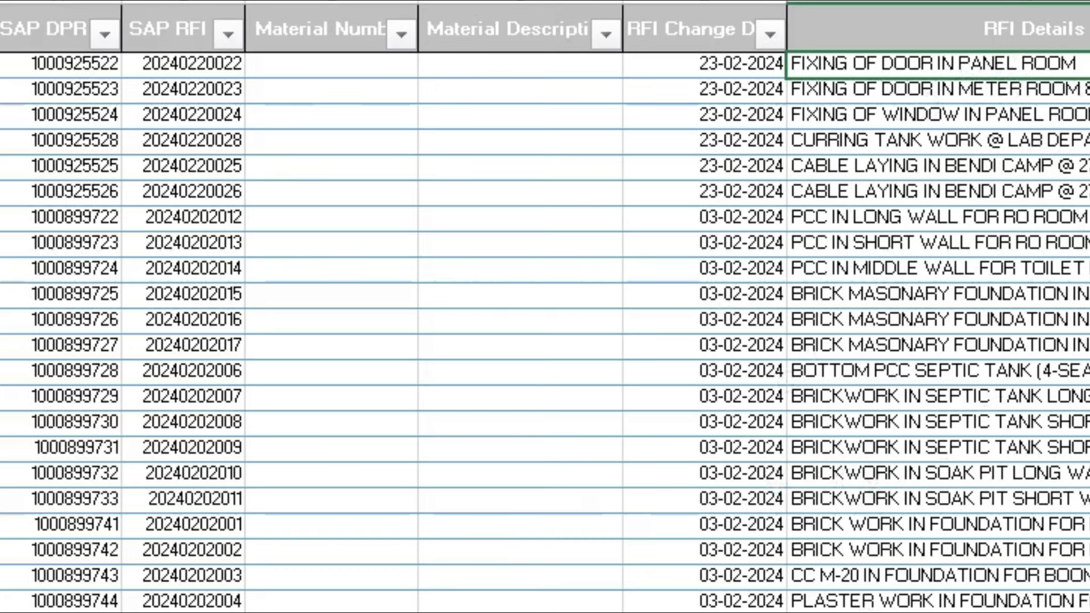
left_click(198, 63)
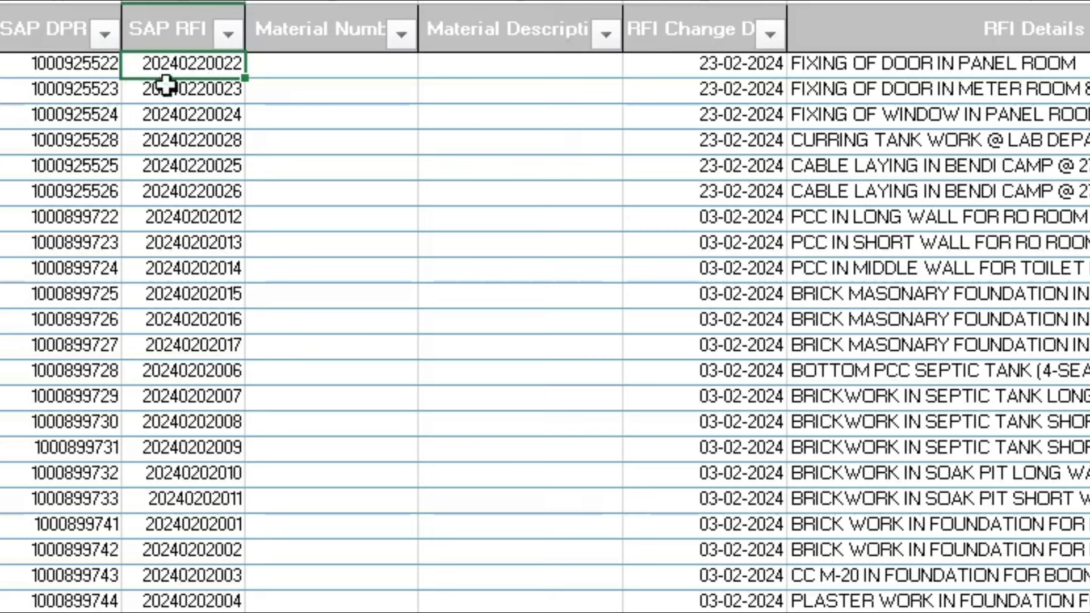
left_click(51, 66)
left_click(188, 65)
left_click(51, 64)
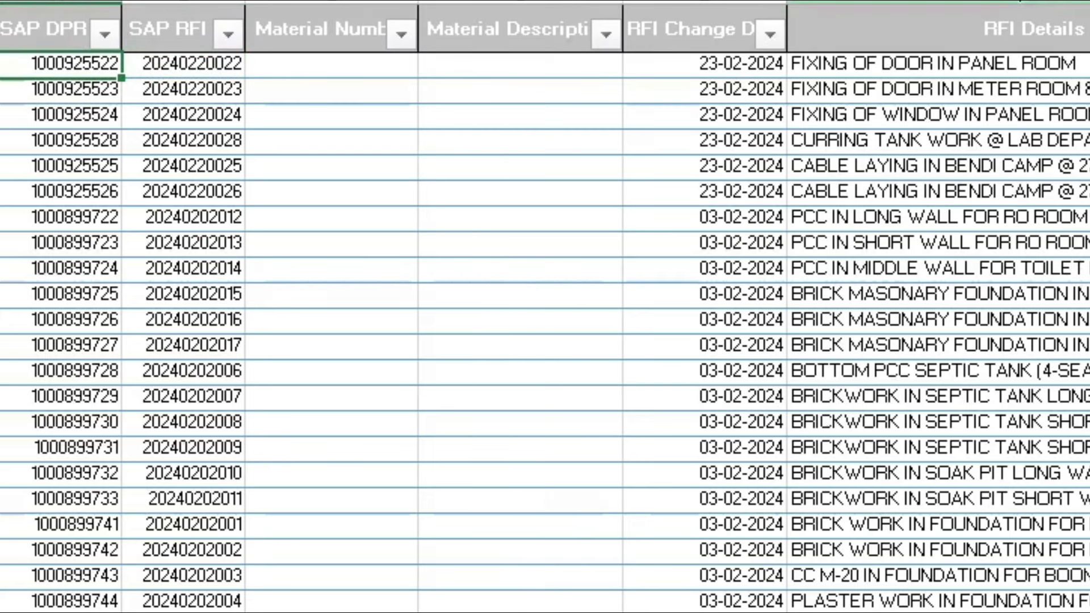
Select the RFI Details, Inspection Date, Change Time, DPR Date and Approval Status columns
left_click(937, 2)
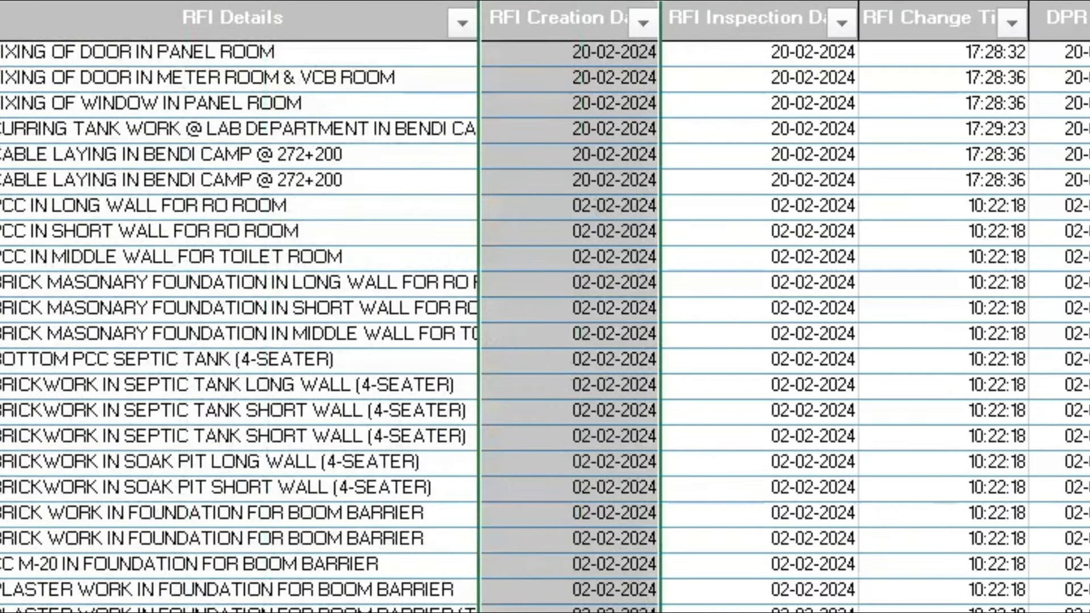
mouse_move(937, 1)
left_mouse_down()
mouse_move(794, 214)
mouse_move(806, 227)
left_mouse_up()
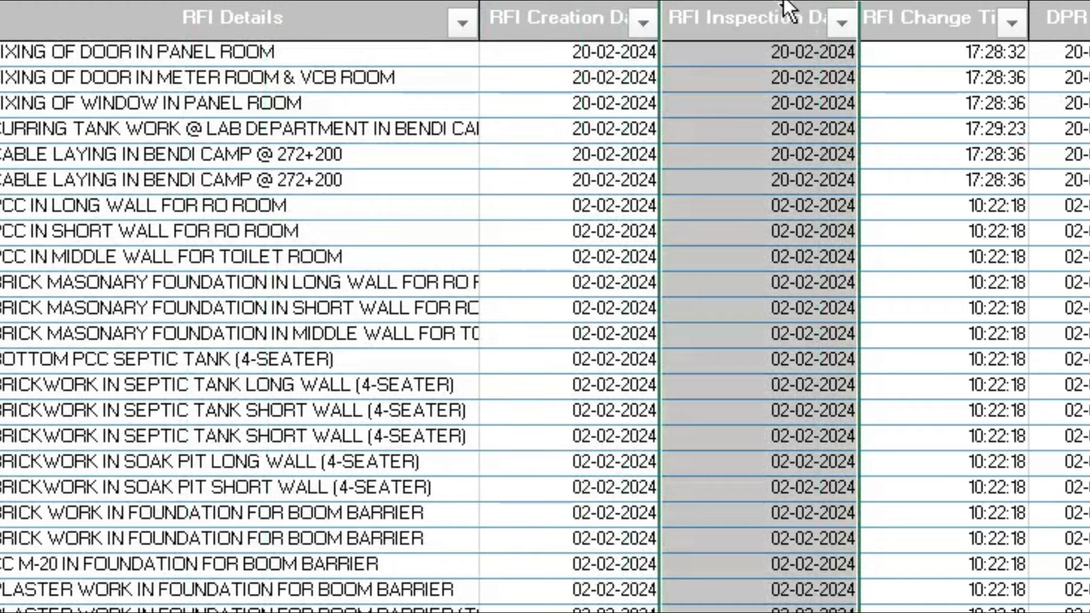
left_click(976, 4)
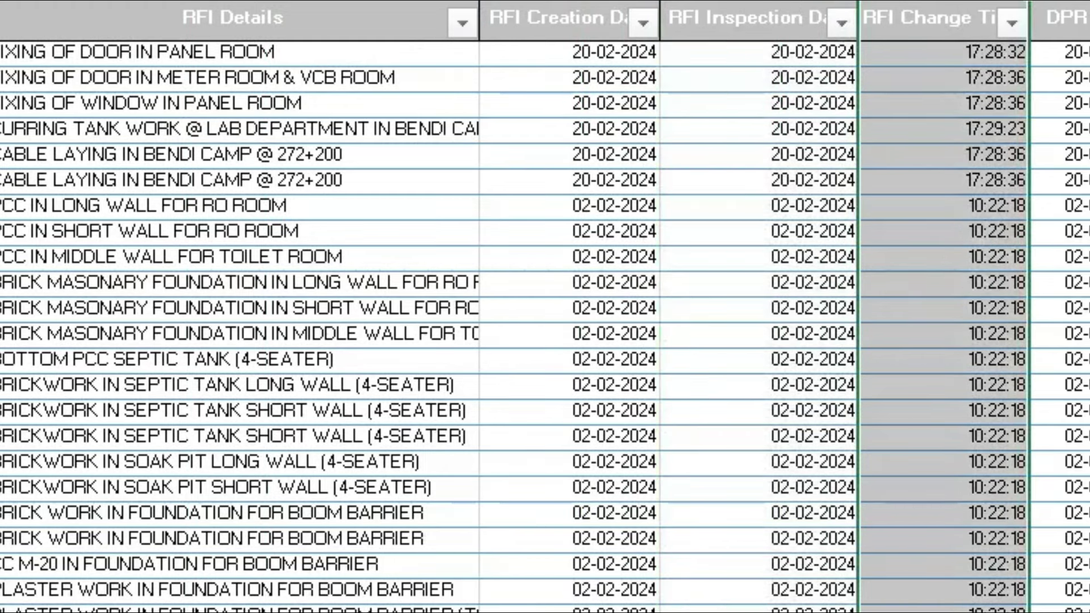
left_click(1061, 6)
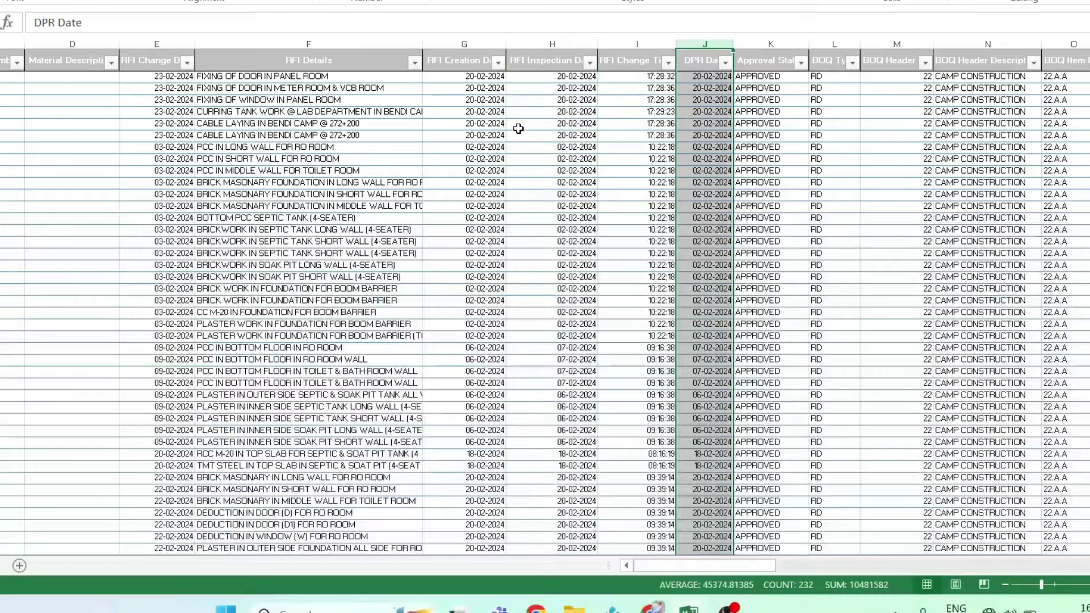
left_click(766, 44)
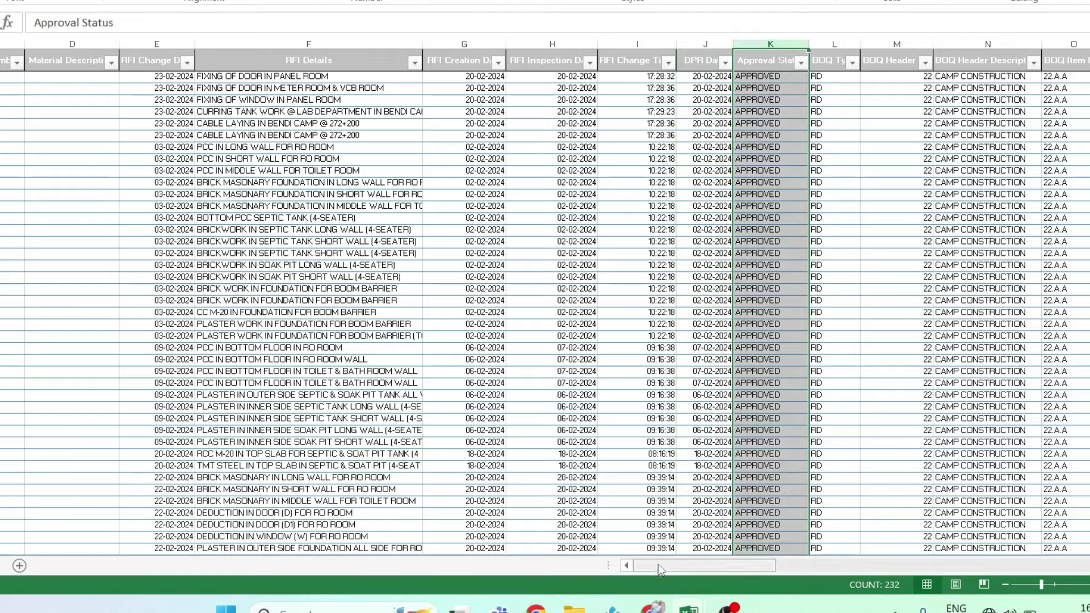
left_click_drag(696, 572, 764, 567)
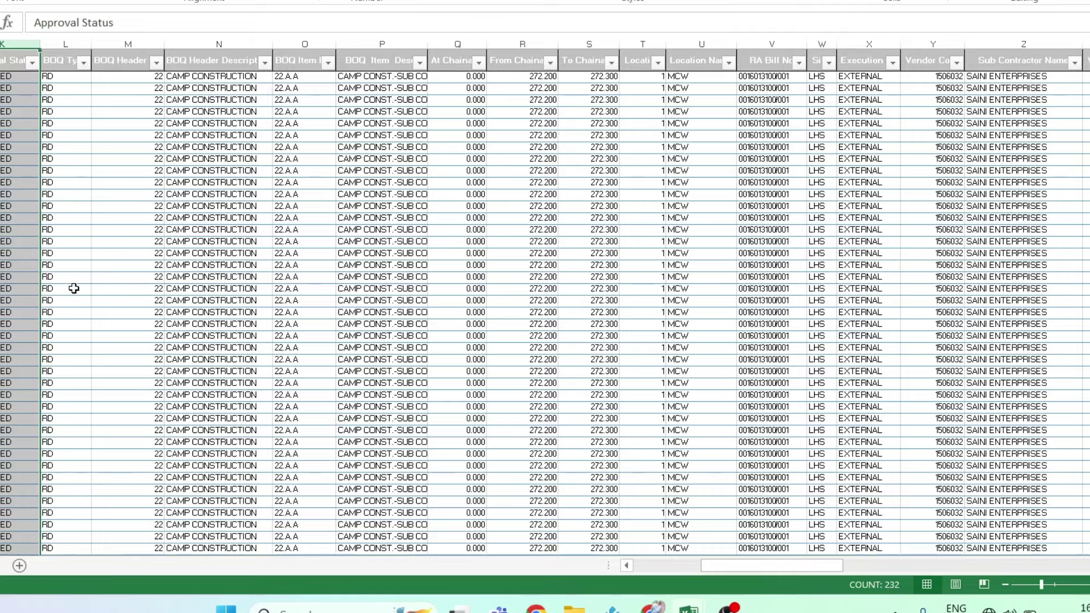
Review the BOQ Type and BOQ Header No columns, stepping through header values from 22
scroll(74, 289, "up", 2, "ctrl")
scroll(74, 288, "up", 2, "ctrl")
scroll(74, 289, "up", 1, "ctrl")
scroll(74, 288, "up", 1, "ctrl")
scroll(74, 288, "up", 1, "ctrl")
scroll(74, 289, "up", 1, "ctrl")
scroll(73, 288, "up", 1, "ctrl")
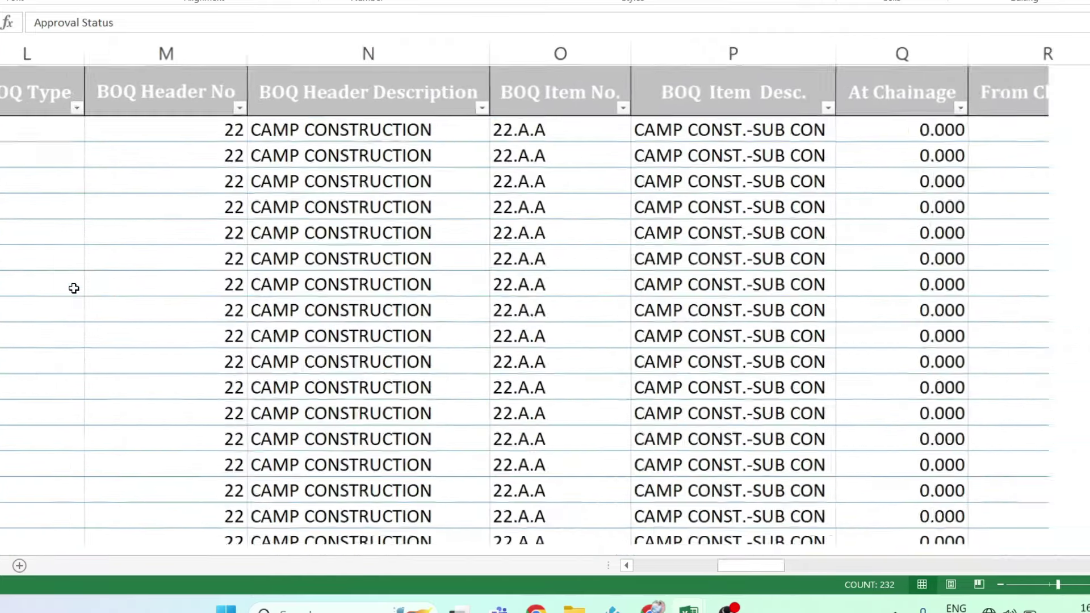
scroll(74, 288, "up", 1, "ctrl")
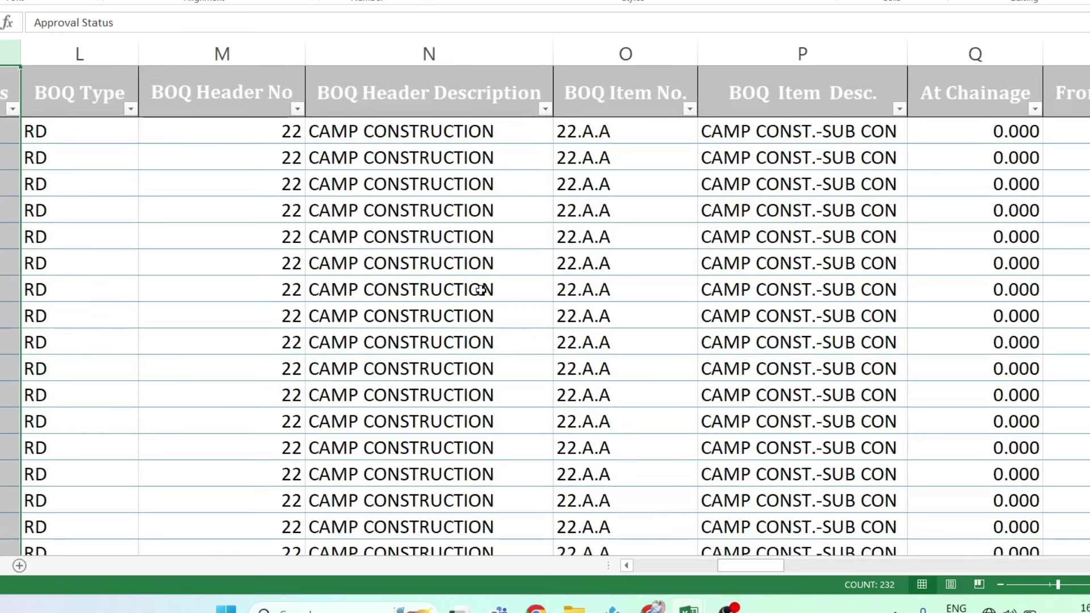
left_click(81, 51)
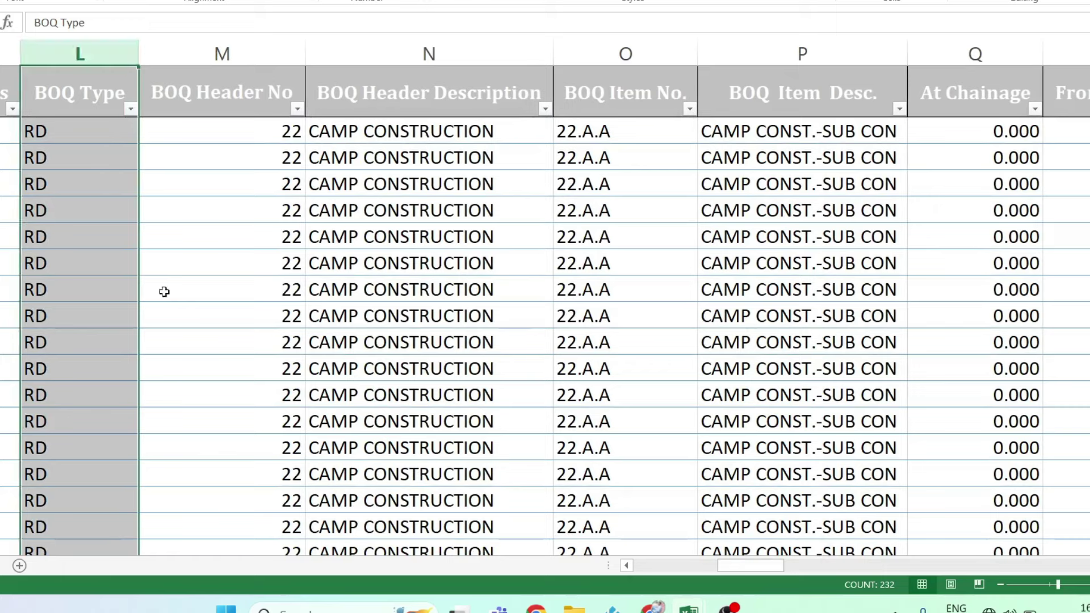
left_click(229, 44)
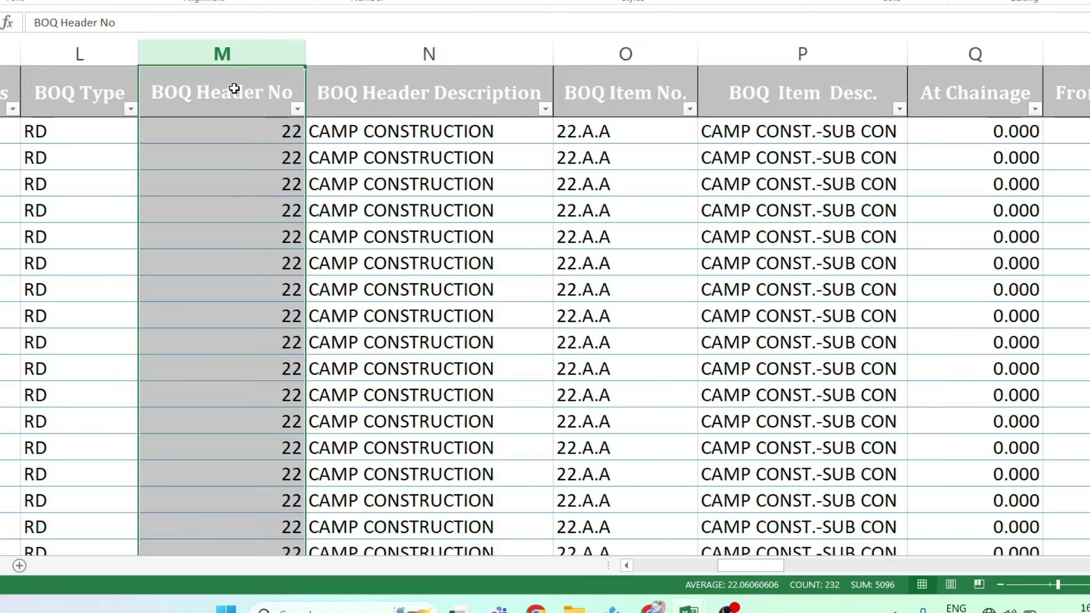
left_click(231, 131)
left_click(237, 158)
left_click(241, 183)
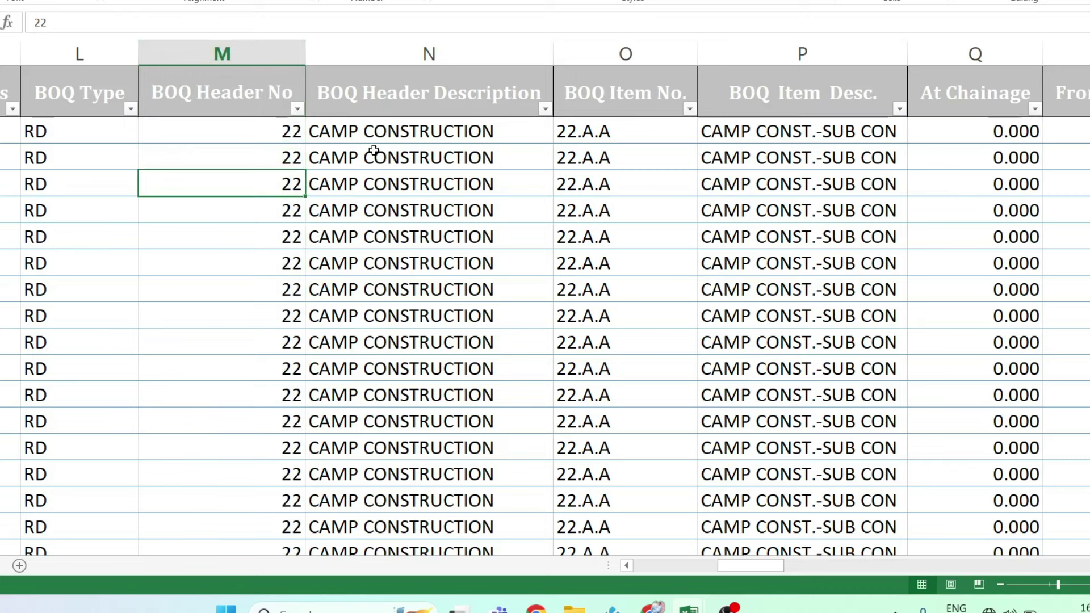
Review the BOQ Header Description and BOQ Item No. columns and their first values
left_click(425, 53)
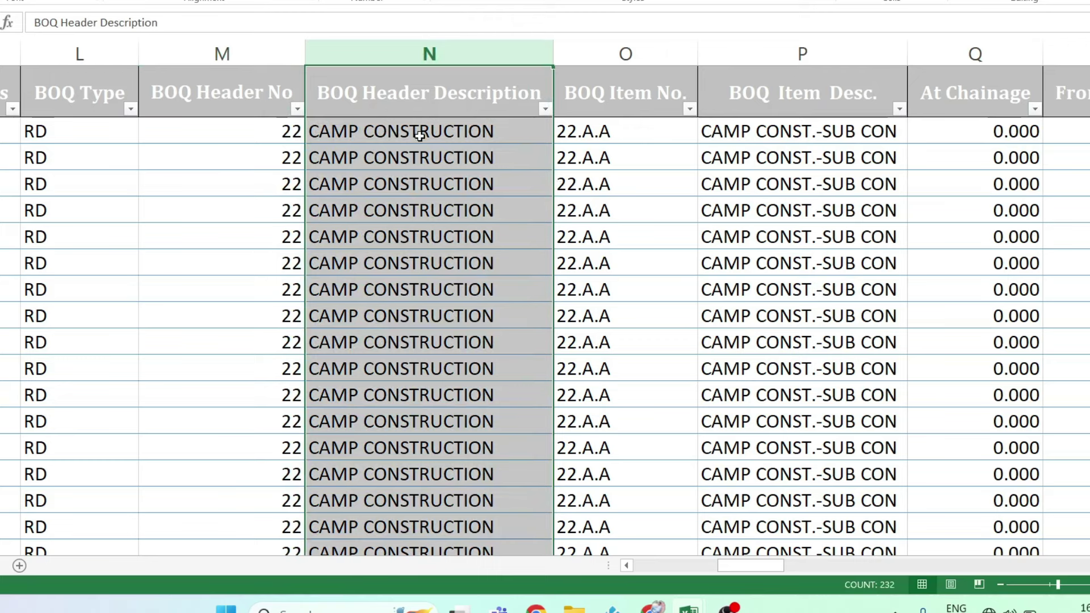
left_click(261, 132)
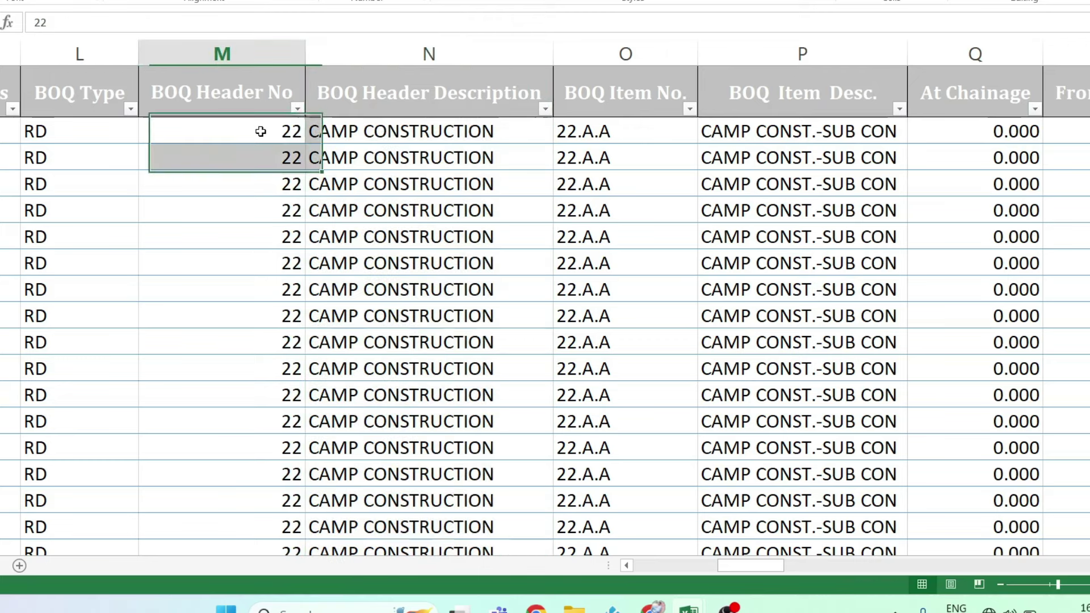
left_click(368, 136)
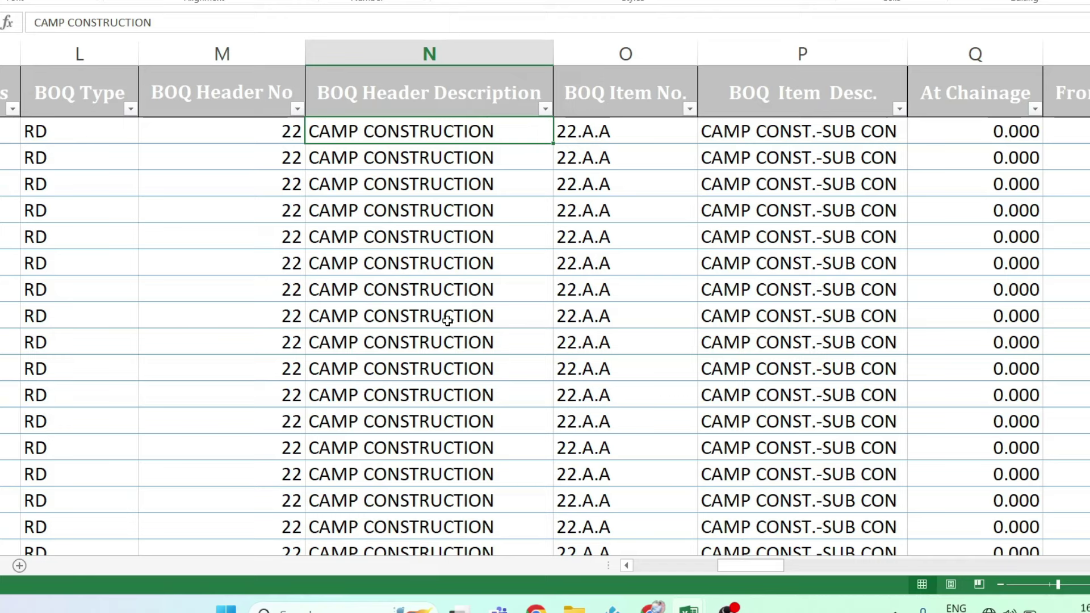
left_click(658, 55)
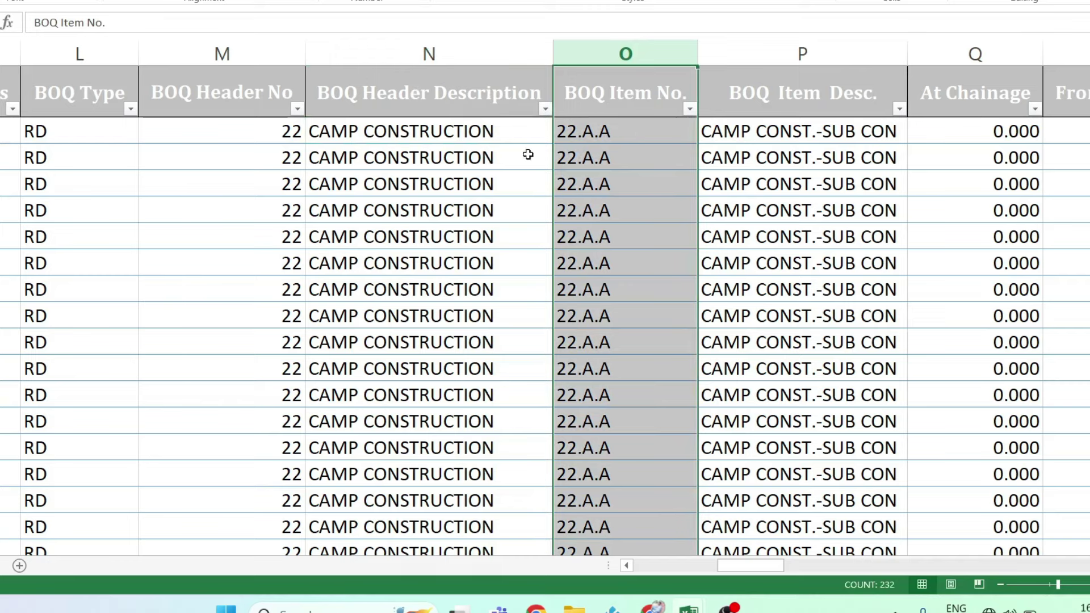
left_click(458, 138)
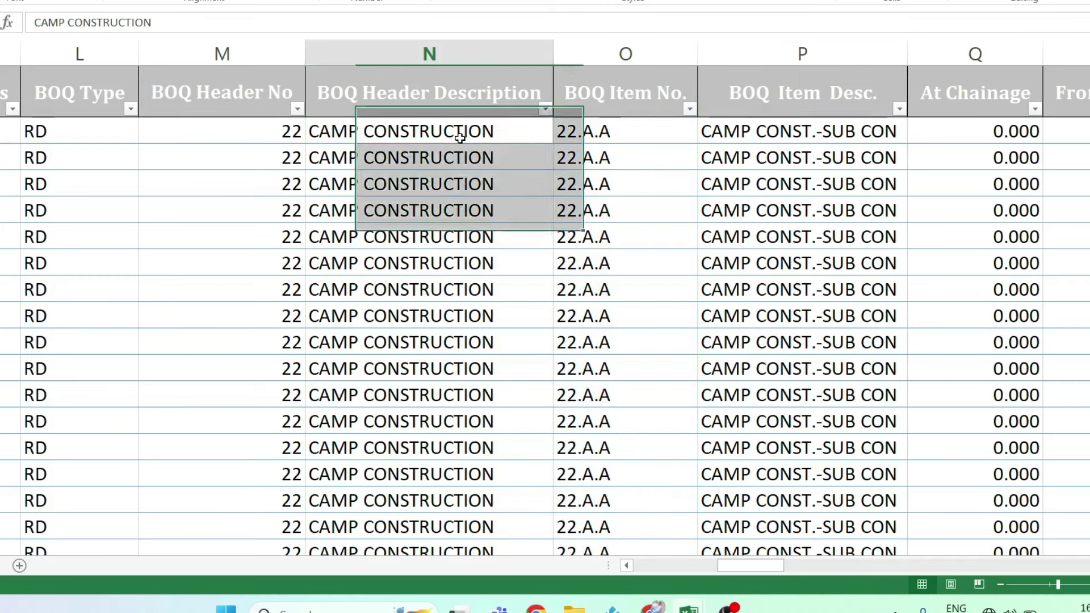
left_click(603, 131)
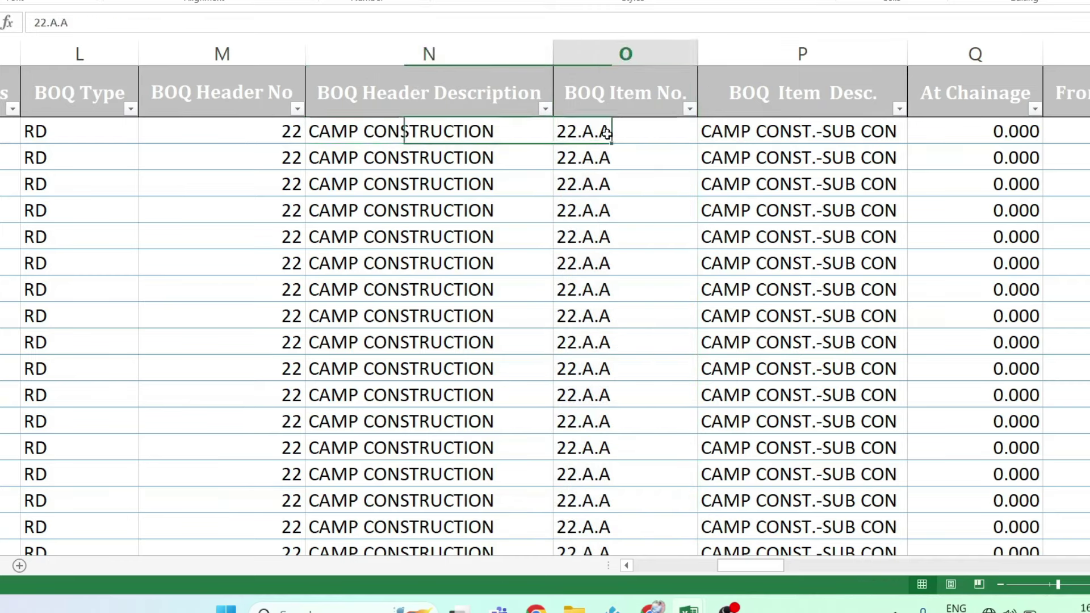
left_click(483, 138)
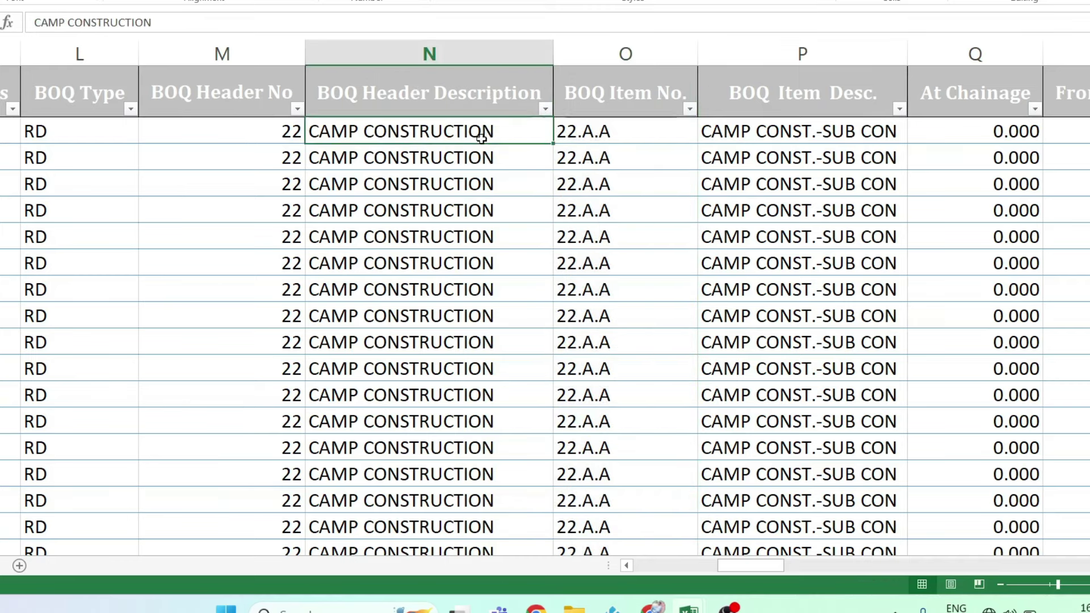
left_click(637, 158)
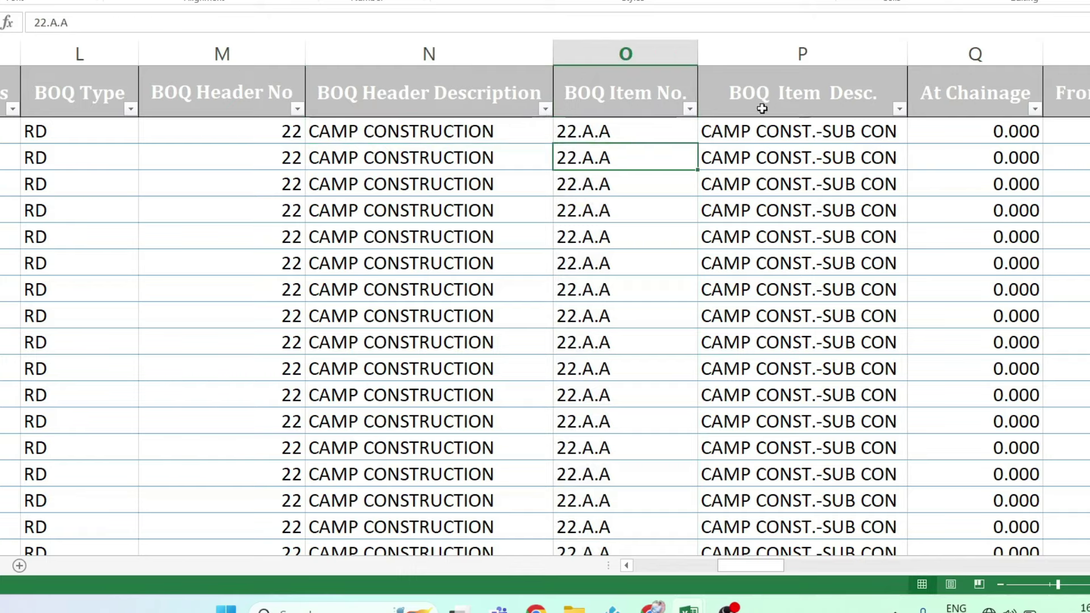
Move right through To Chainage, RA Bill No, Sub Contractor Name, work order and DPR change columns
scroll(106, 419, "right", 1)
scroll(106, 418, "right", 2)
scroll(106, 419, "right", 1)
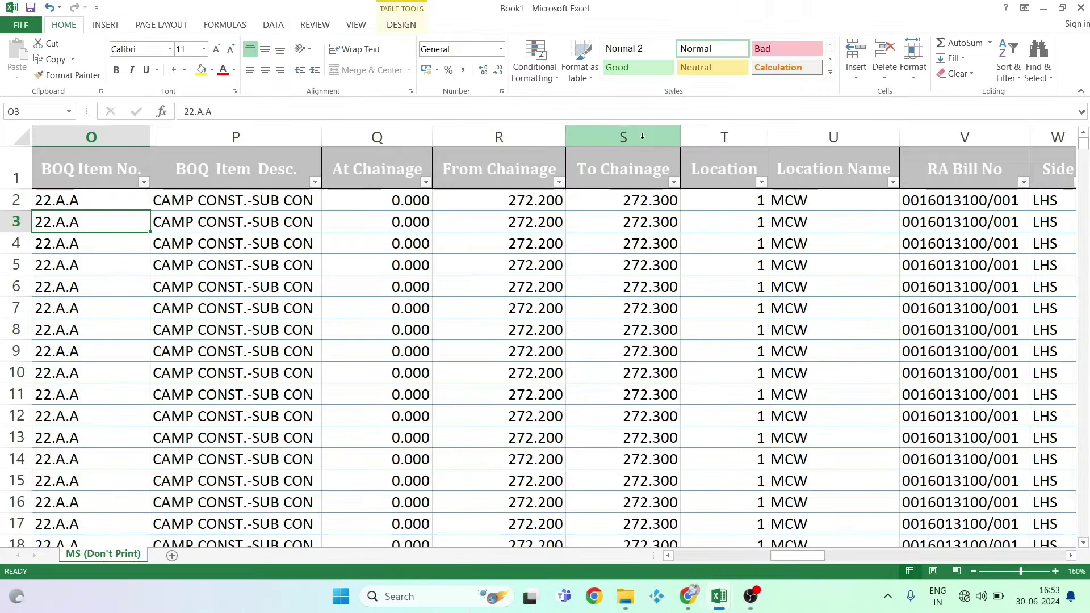
left_click(630, 137)
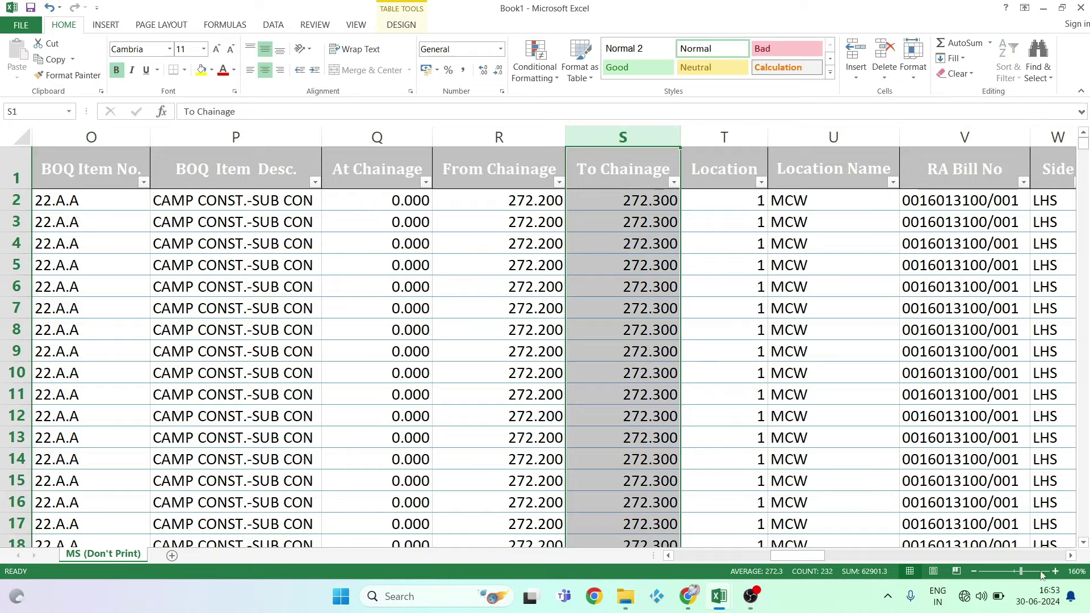
left_click(1071, 556)
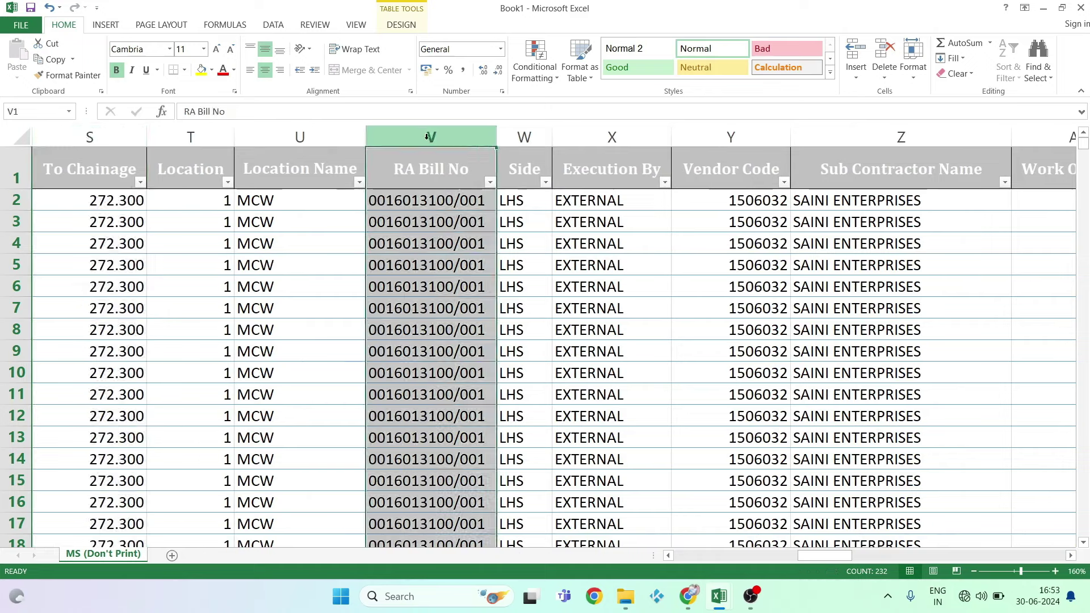
left_click(436, 144)
left_click(900, 138)
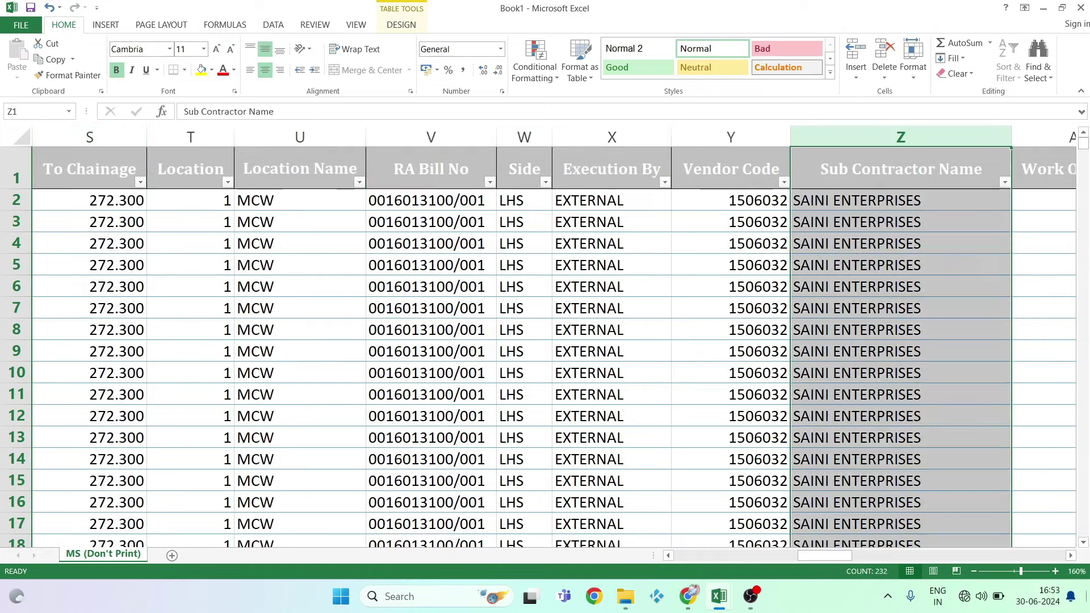
left_click(1071, 556)
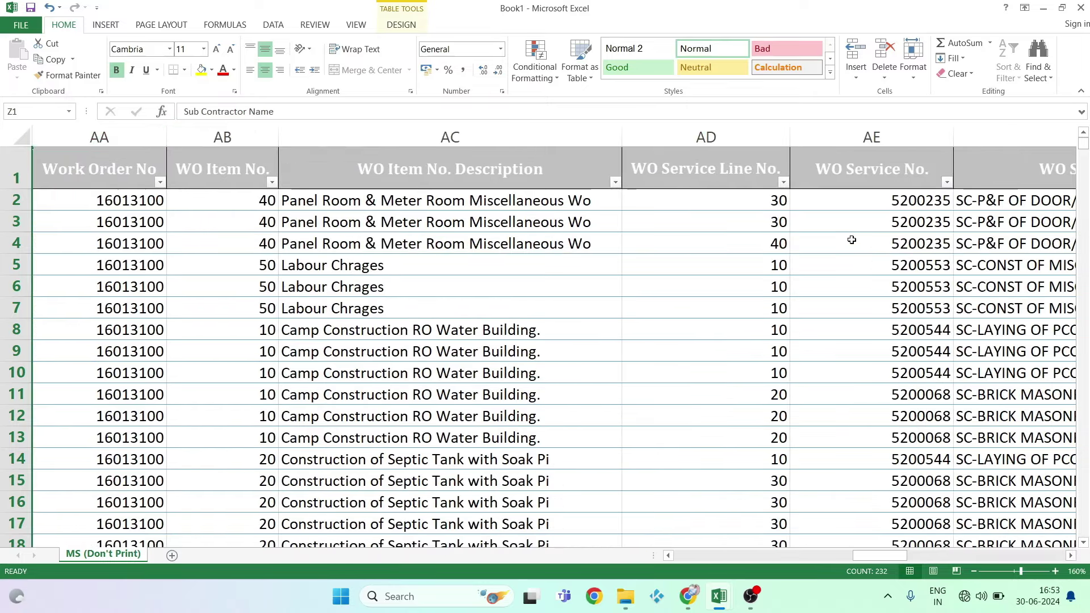
left_click(1071, 556)
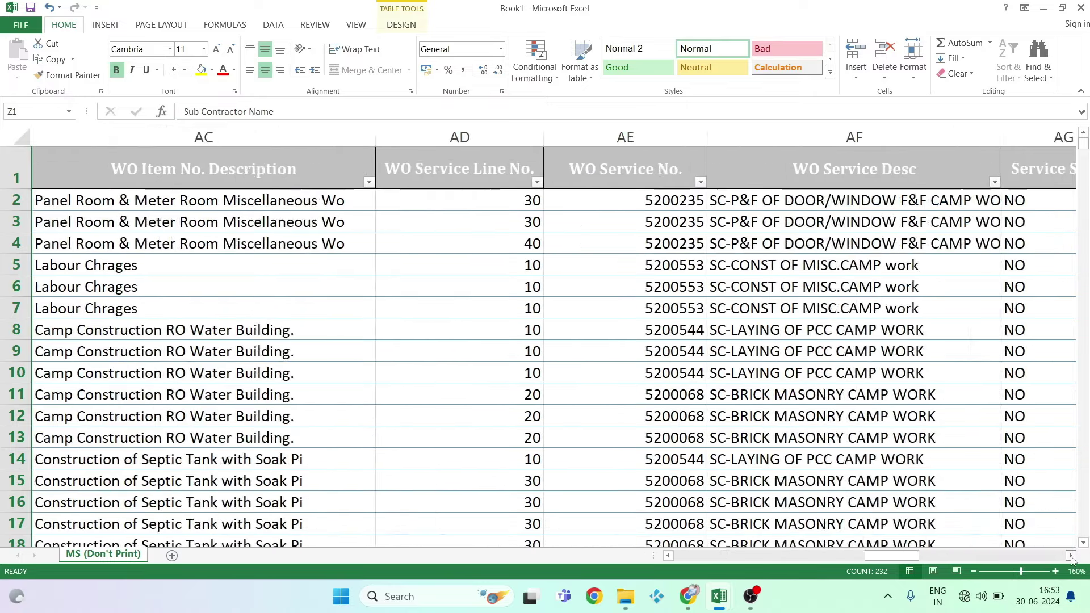
left_click(1071, 556)
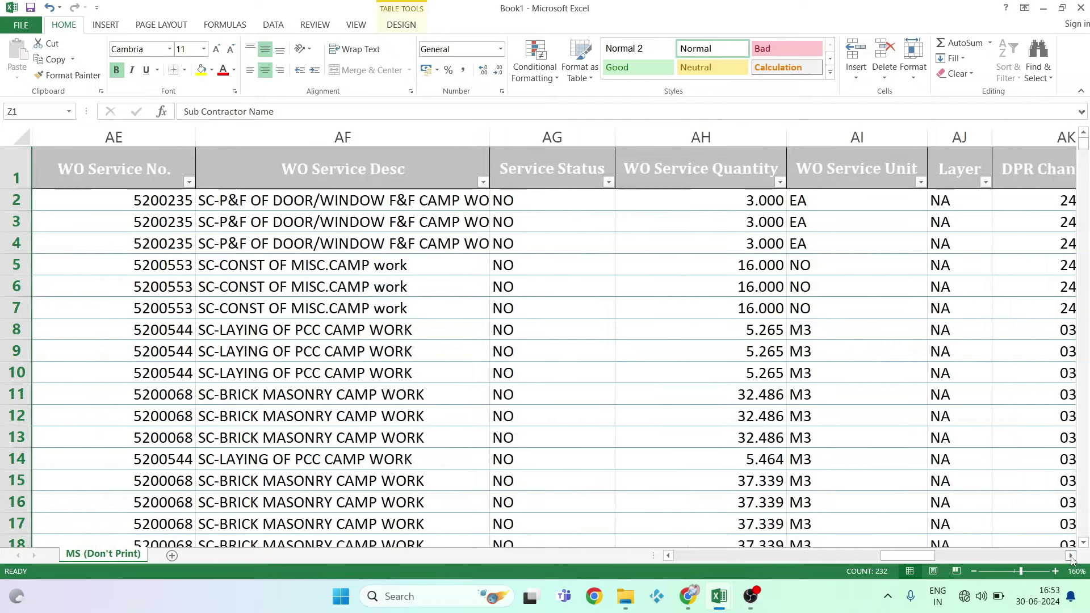
left_click(1071, 556)
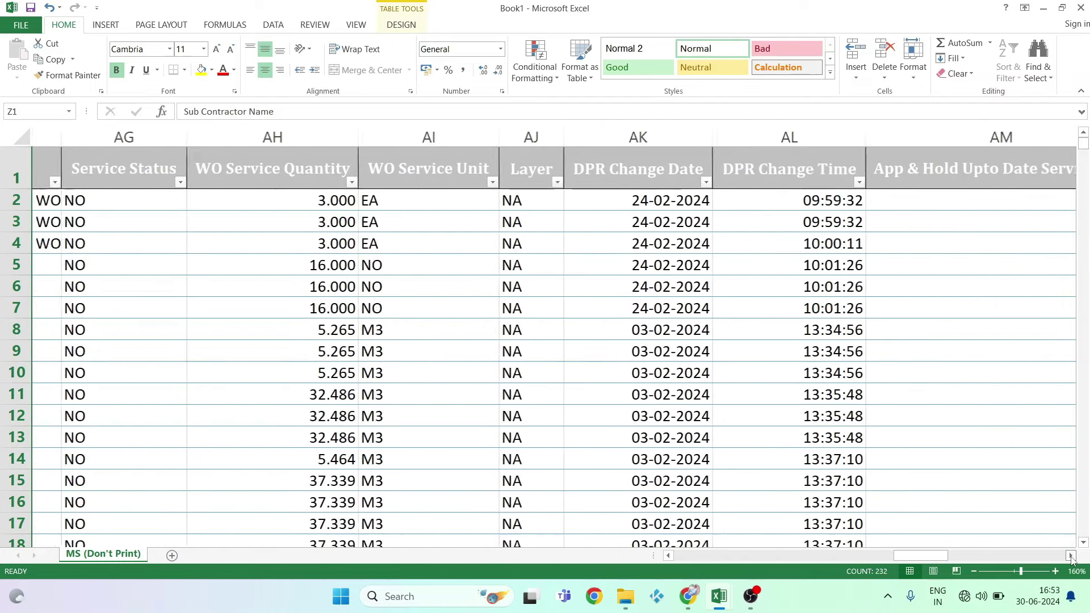
left_click(1071, 556)
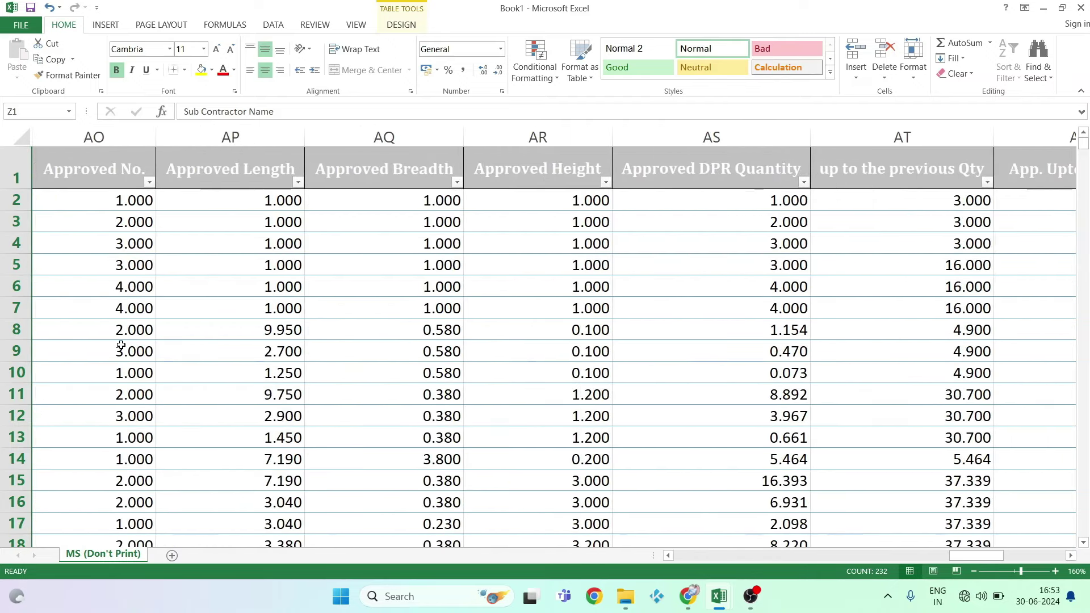
Check the first Approved No., Length, Breadth and DPR Quantity values
left_click(84, 202)
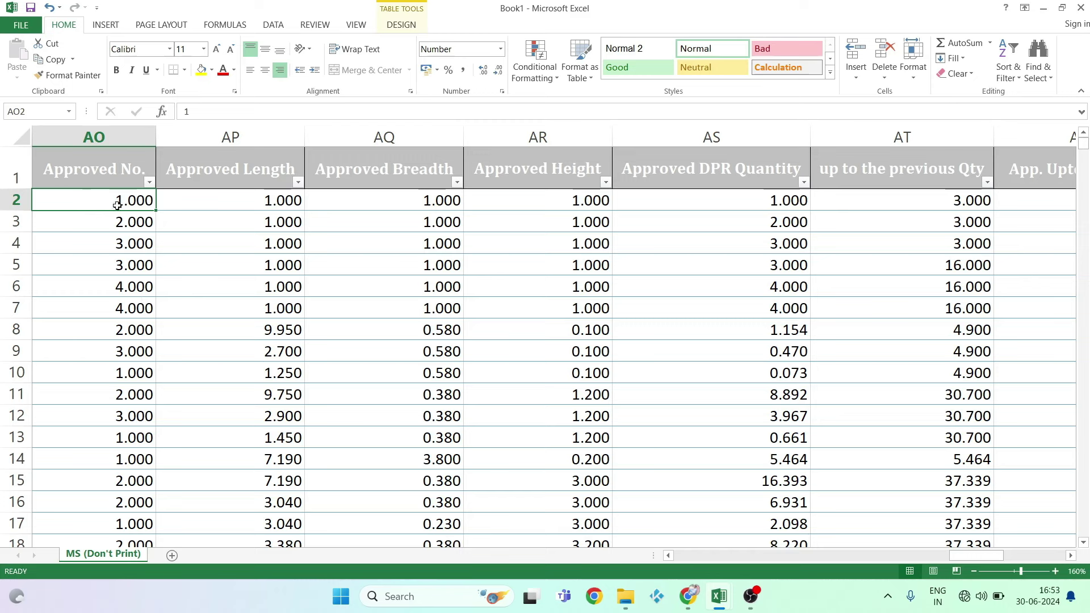
left_click(276, 203)
left_click(435, 203)
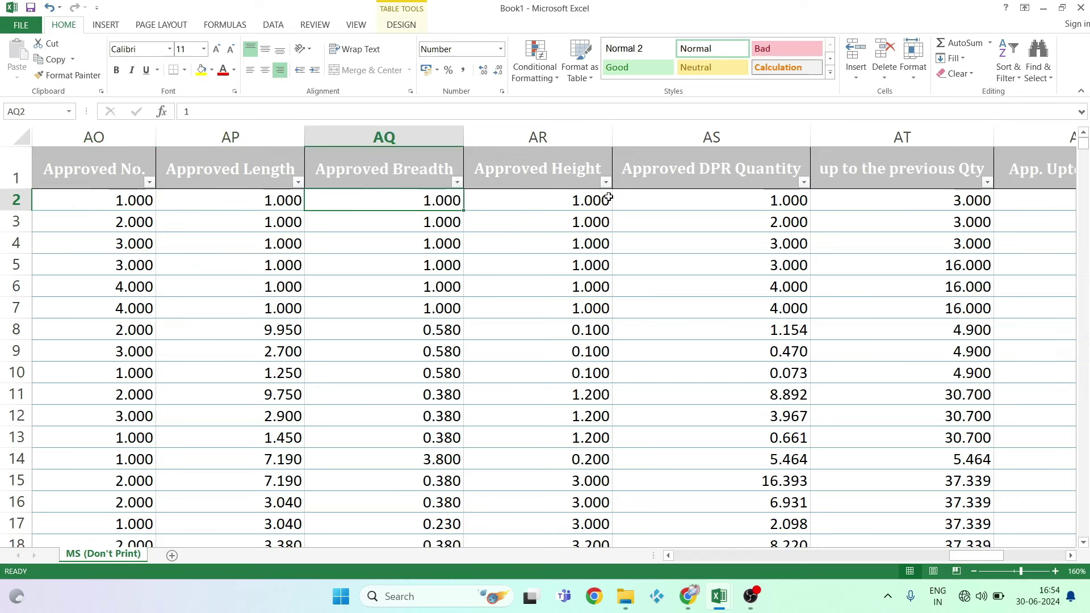
left_click(588, 203)
left_click(799, 201)
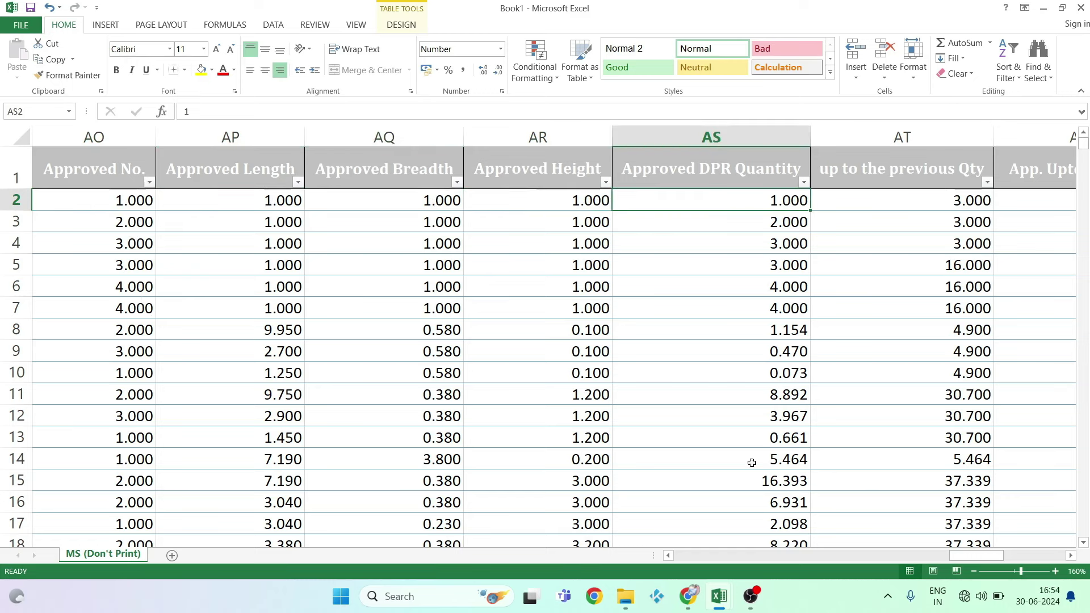
Scroll back across earlier columns and rows, then bring up the Draft RA Bill 04 SAINI ENTP workbook
left_click(669, 556)
left_click_drag(949, 556, 836, 567)
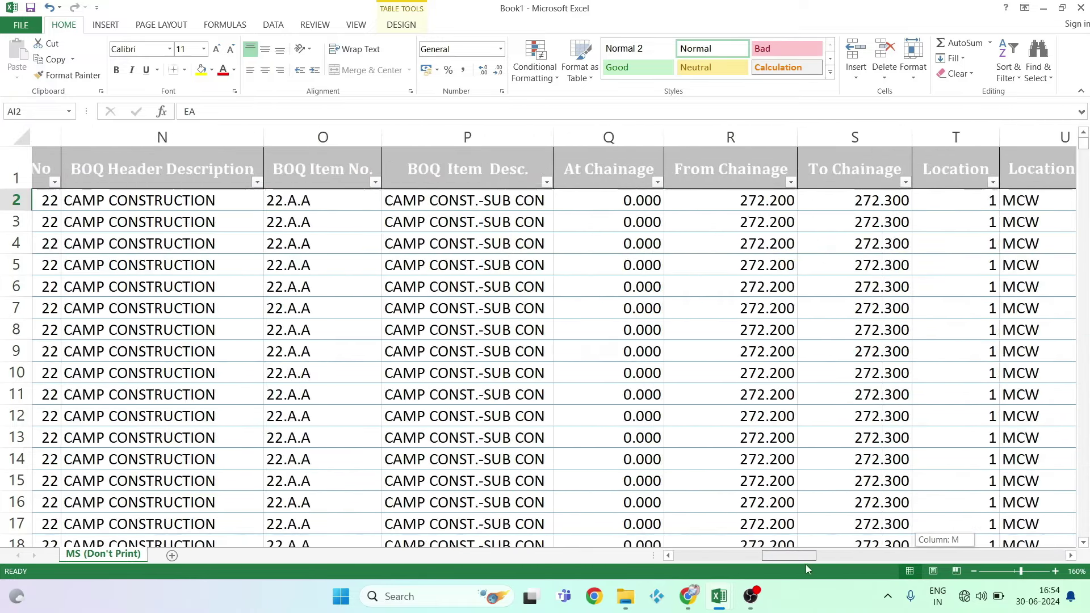
left_click_drag(836, 567, 974, 560)
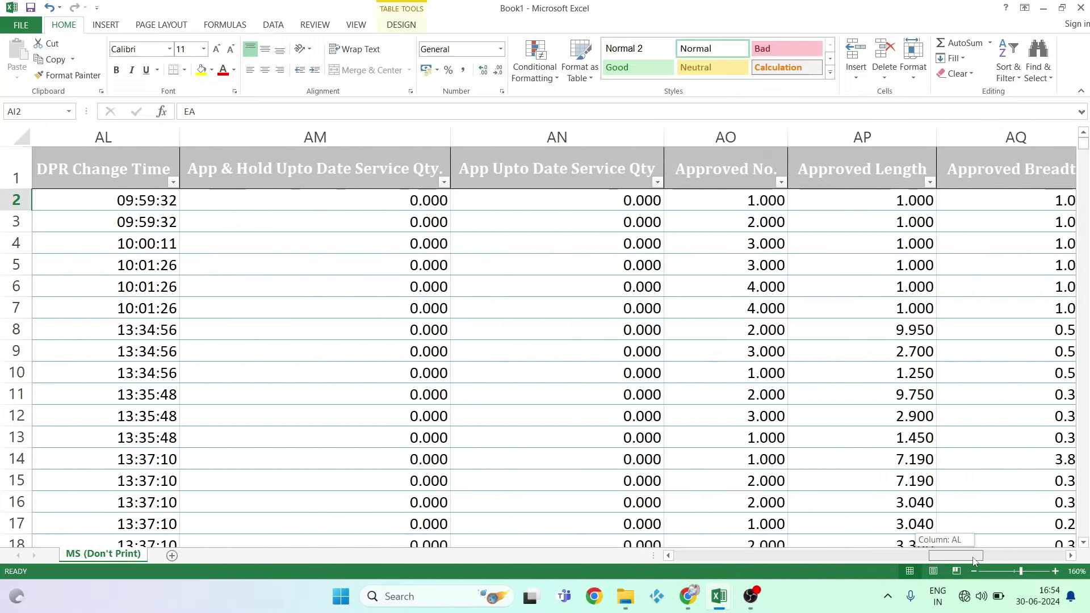
left_click_drag(973, 558, 689, 561)
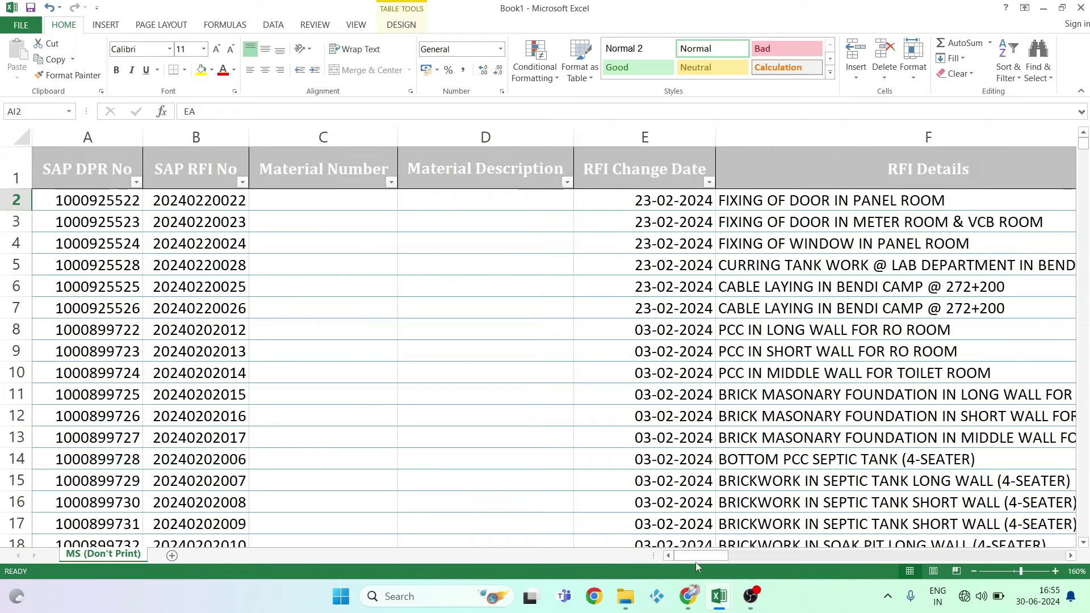
left_click_drag(702, 562, 714, 558)
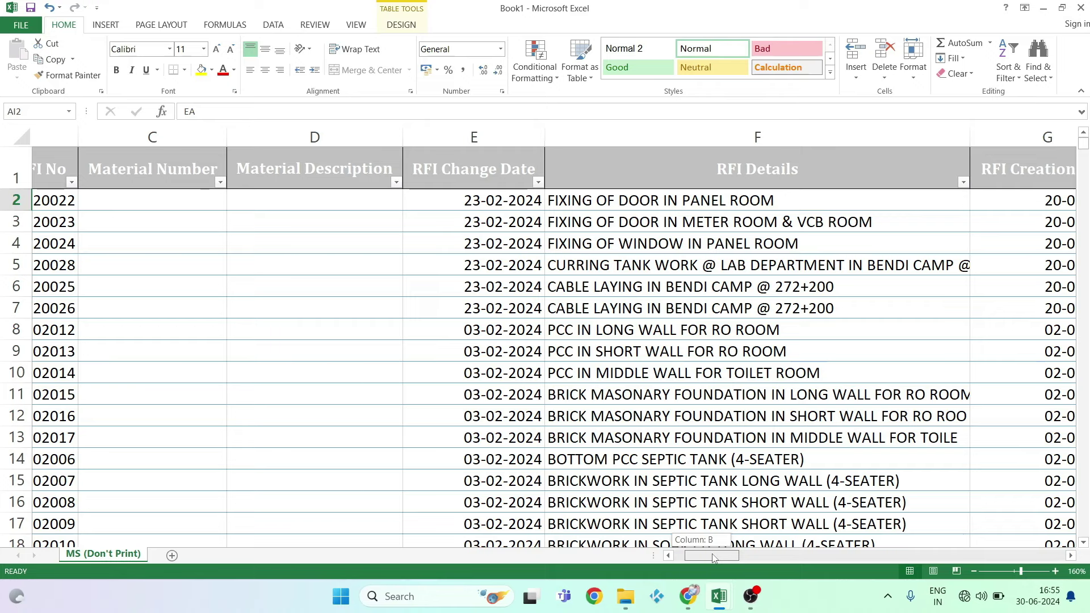
left_click_drag(714, 558, 702, 558)
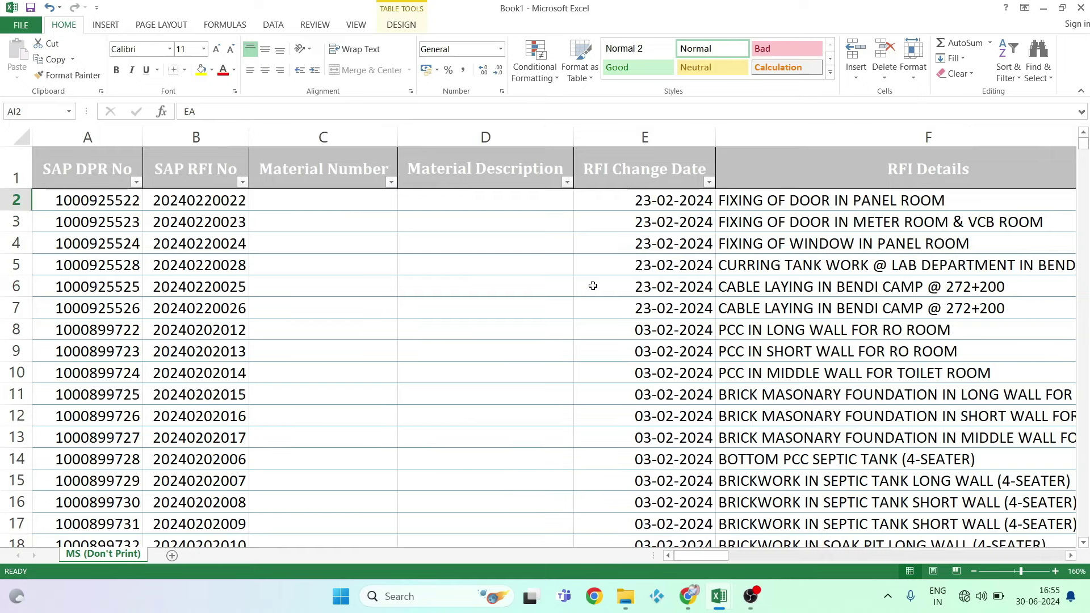
scroll(636, 285, "down", 1, "ctrl")
scroll(635, 285, "down", 1, "ctrl")
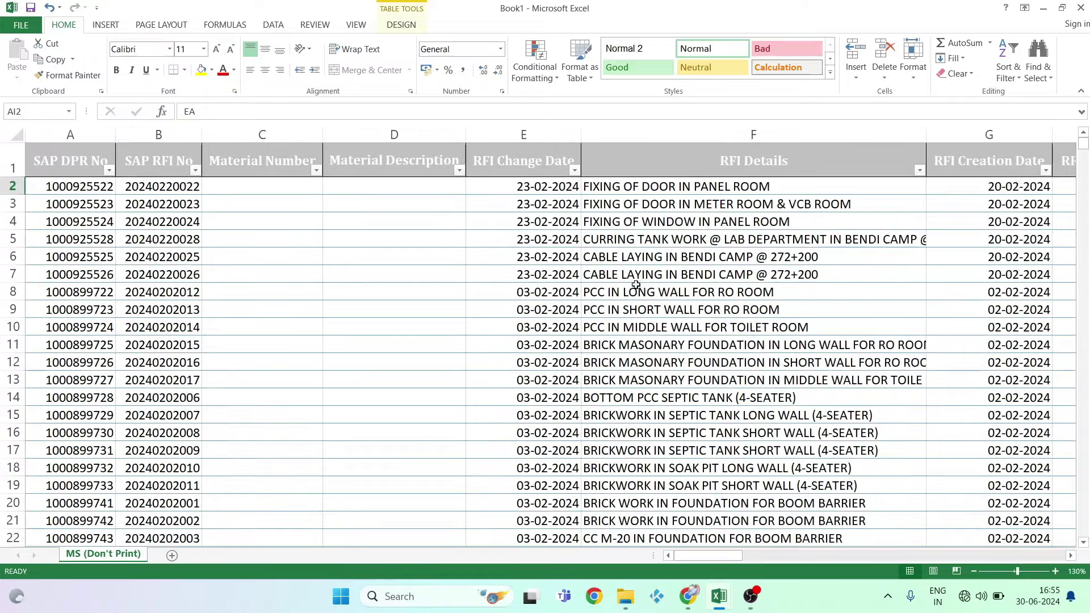
scroll(635, 285, "down", 1, "ctrl")
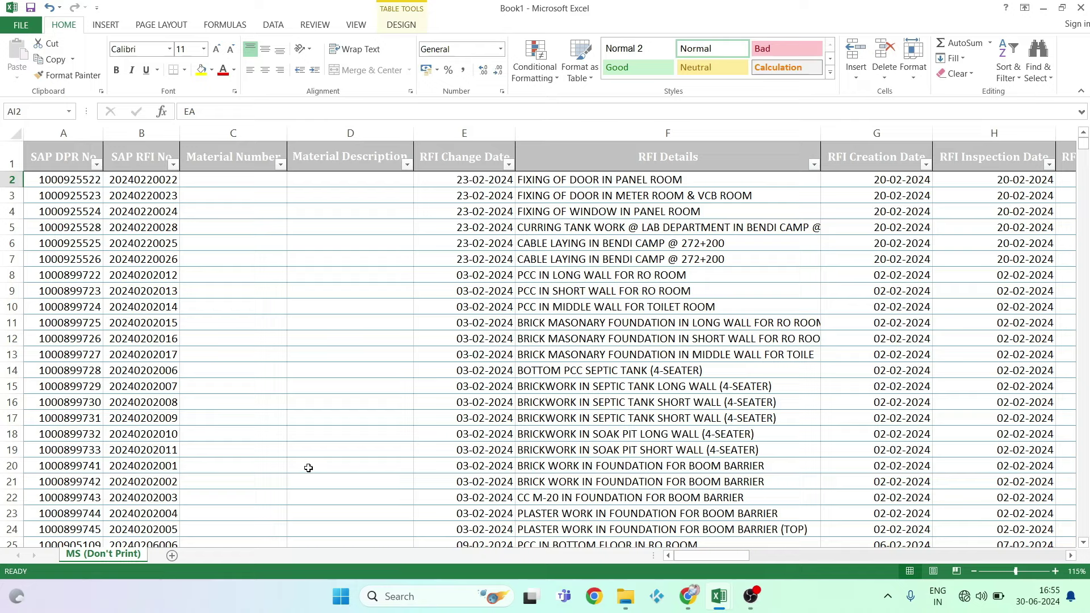
scroll(308, 465, "down", 1)
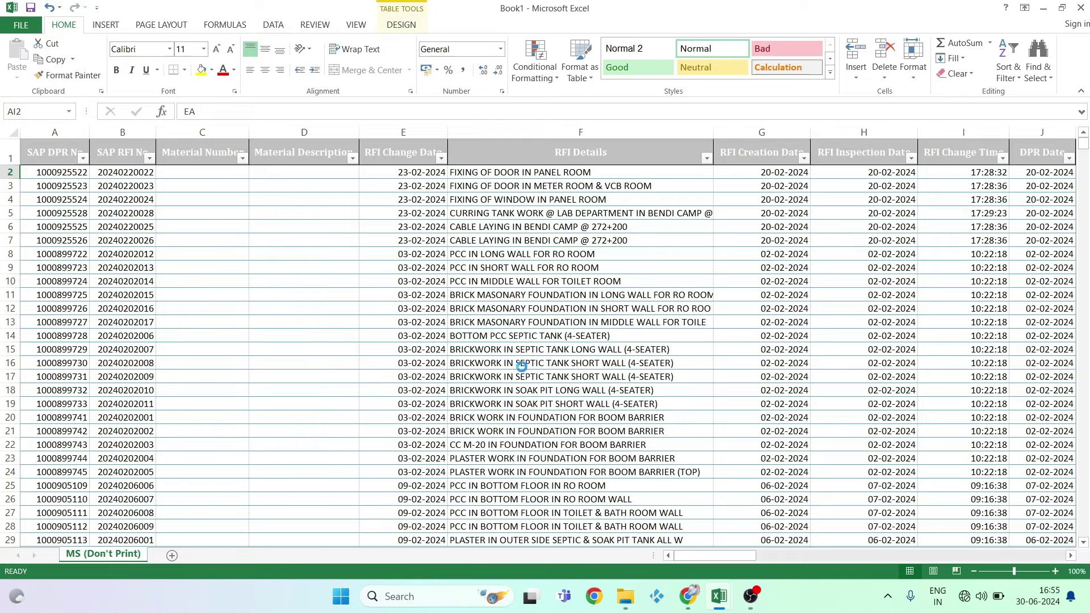
scroll(522, 367, "down", 2)
scroll(464, 350, "up", 1)
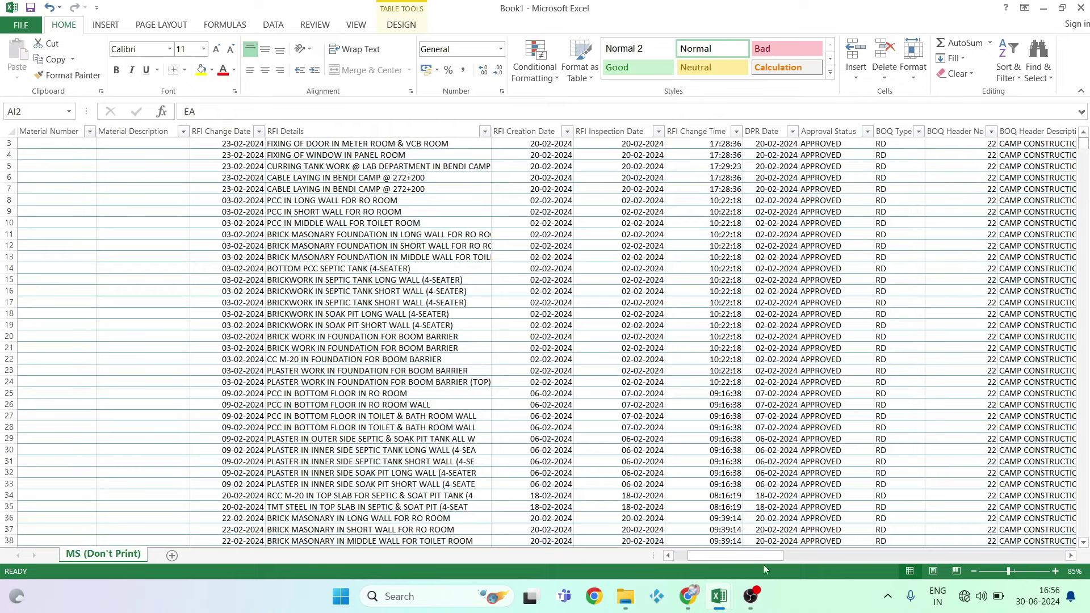
left_click_drag(766, 555, 693, 558)
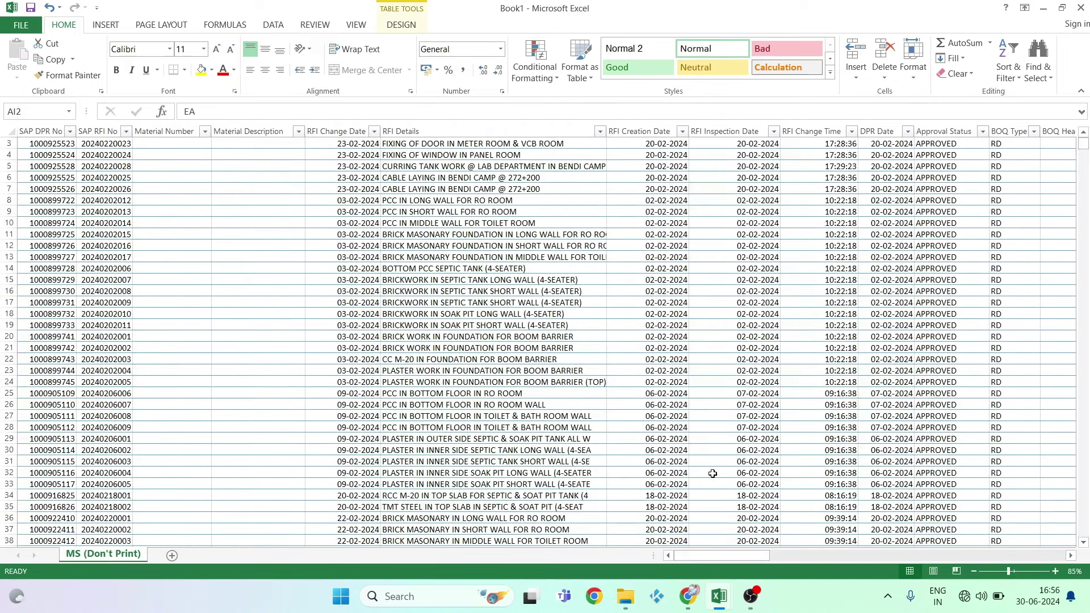
mouse_move(719, 596)
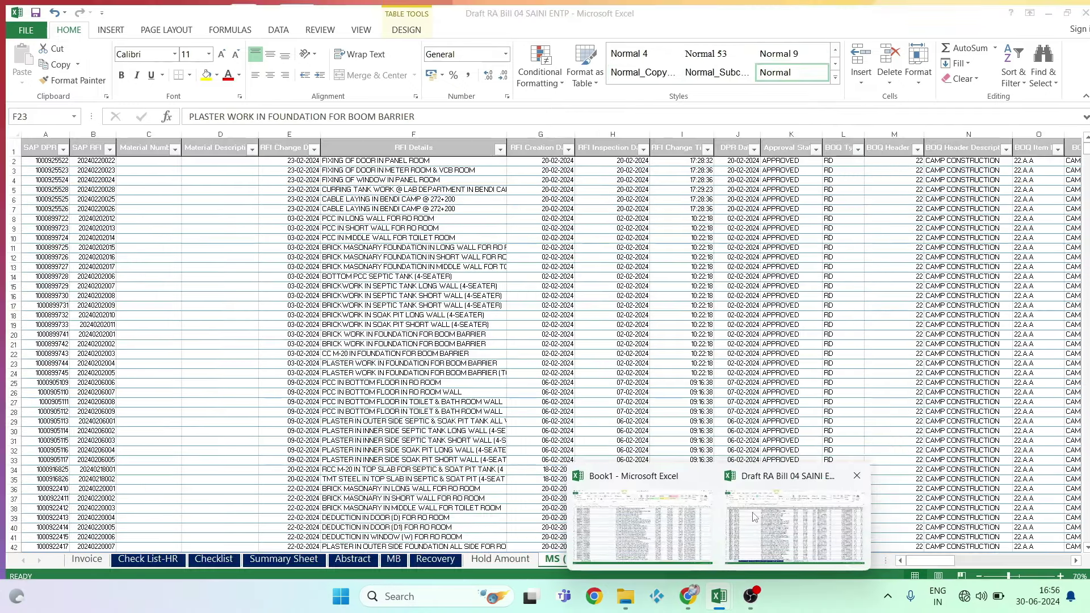
left_click(794, 525)
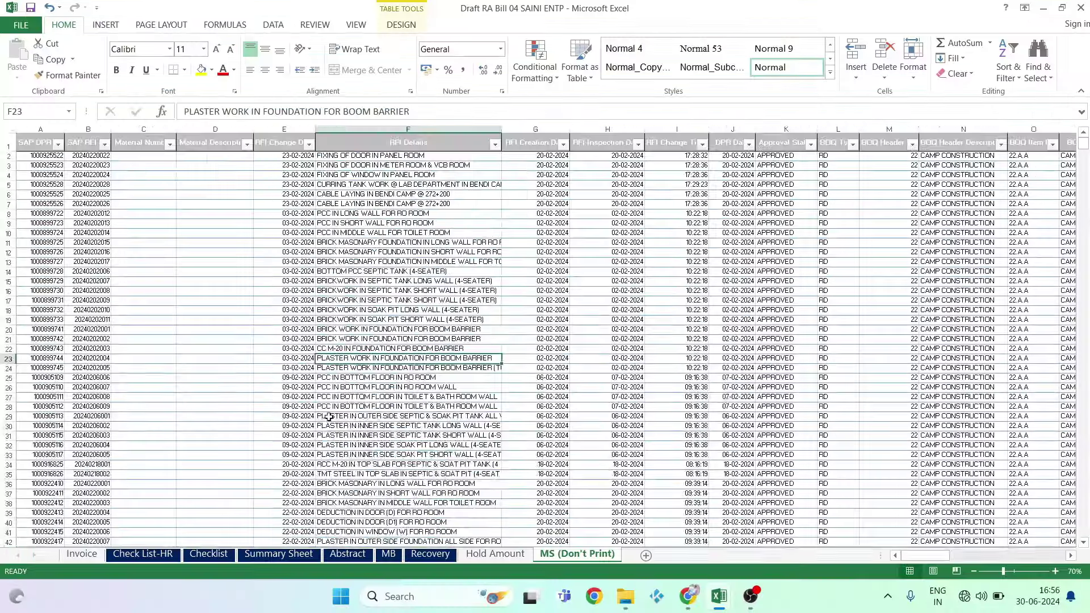
scroll(328, 417, "down", 8)
scroll(329, 417, "down", 8)
scroll(328, 416, "down", 8)
scroll(329, 416, "down", 8)
scroll(329, 417, "down", 8)
scroll(335, 299, "down", 8)
scroll(335, 299, "down", 8)
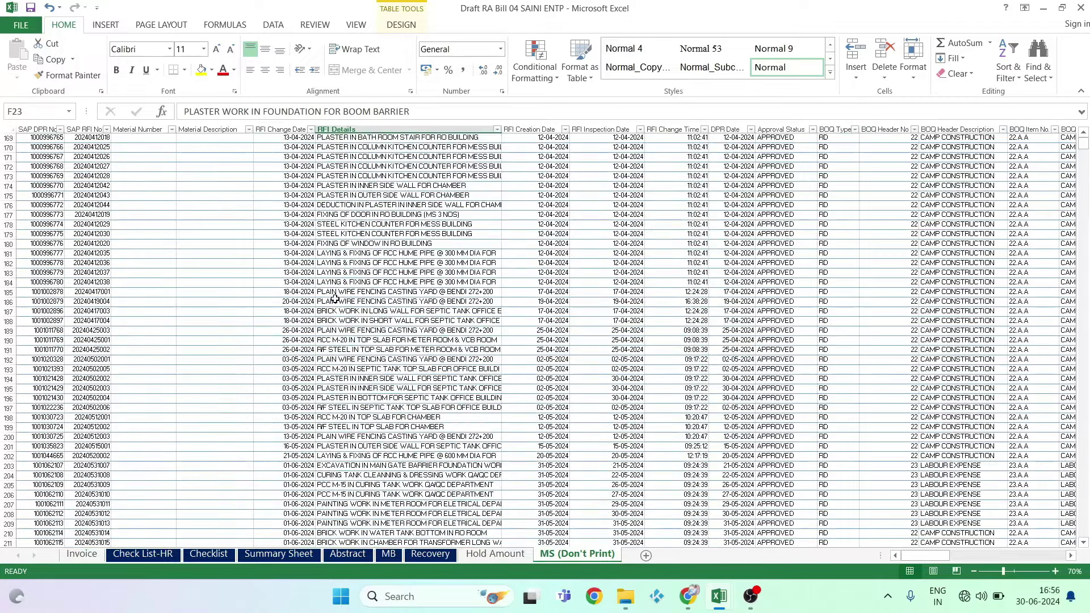
scroll(335, 299, "down", 8)
scroll(335, 299, "down", 8)
scroll(335, 299, "up", 10)
scroll(384, 320, "down", 8)
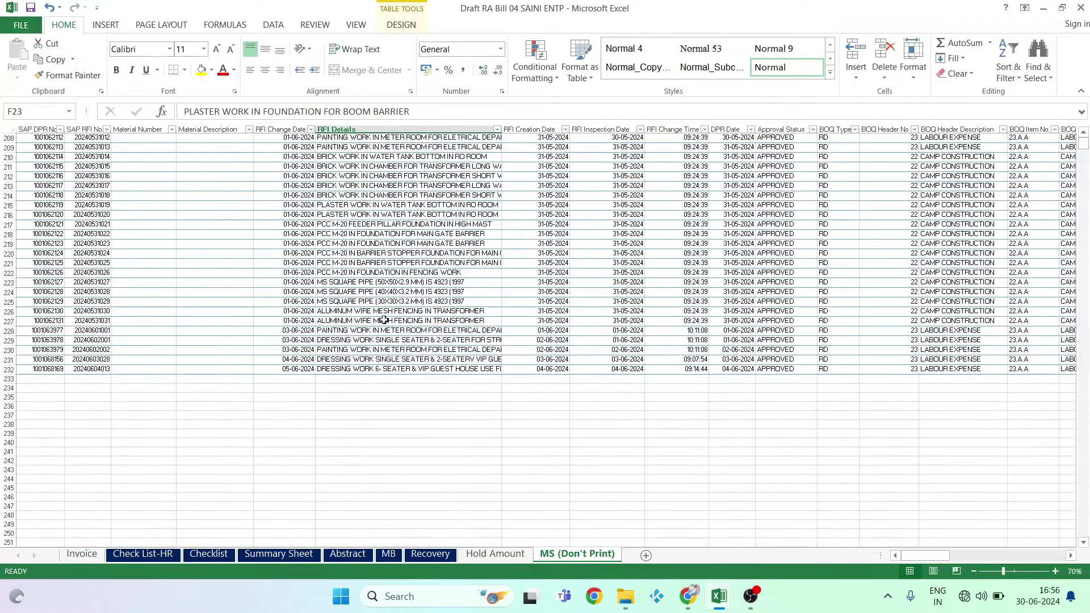
scroll(402, 365, "up", 8)
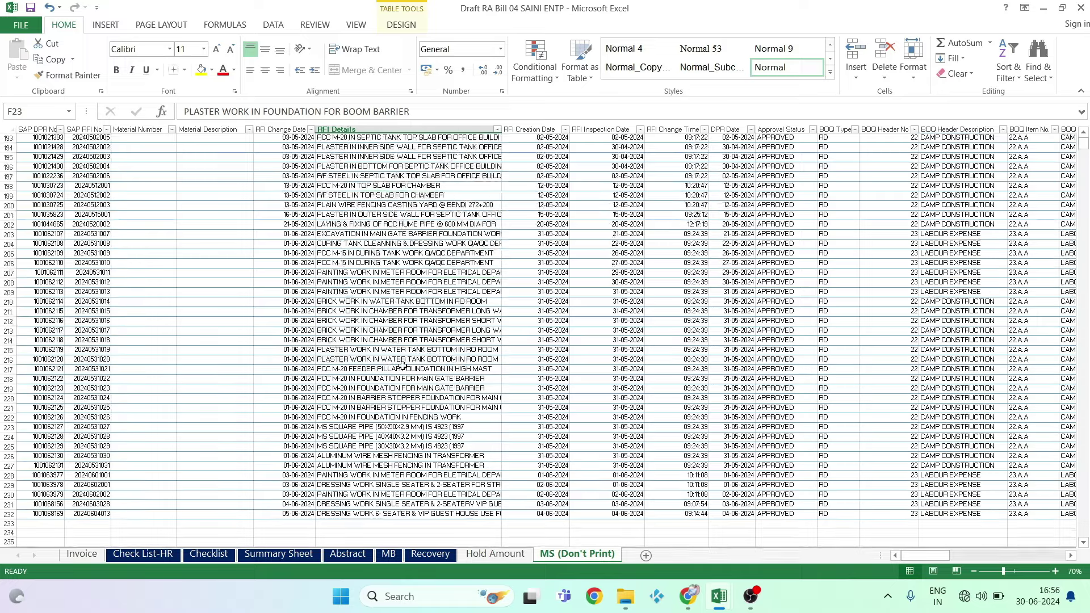
scroll(402, 365, "up", 6)
scroll(403, 365, "up", 6)
scroll(402, 365, "up", 5)
scroll(403, 365, "up", 6)
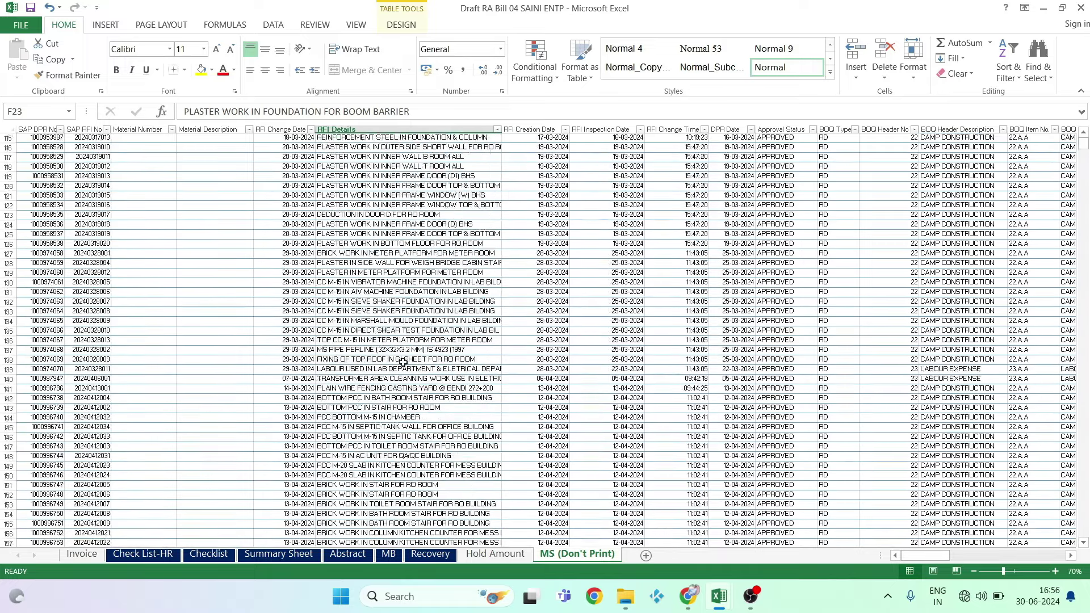
scroll(403, 365, "down", 16)
scroll(403, 361, "down", 6)
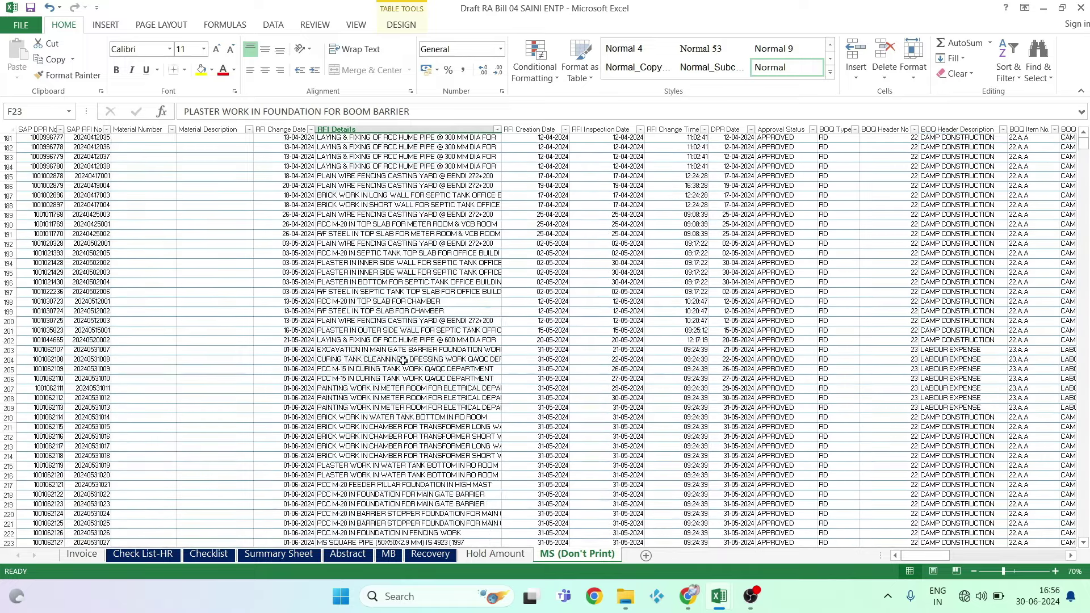
scroll(402, 361, "down", 6)
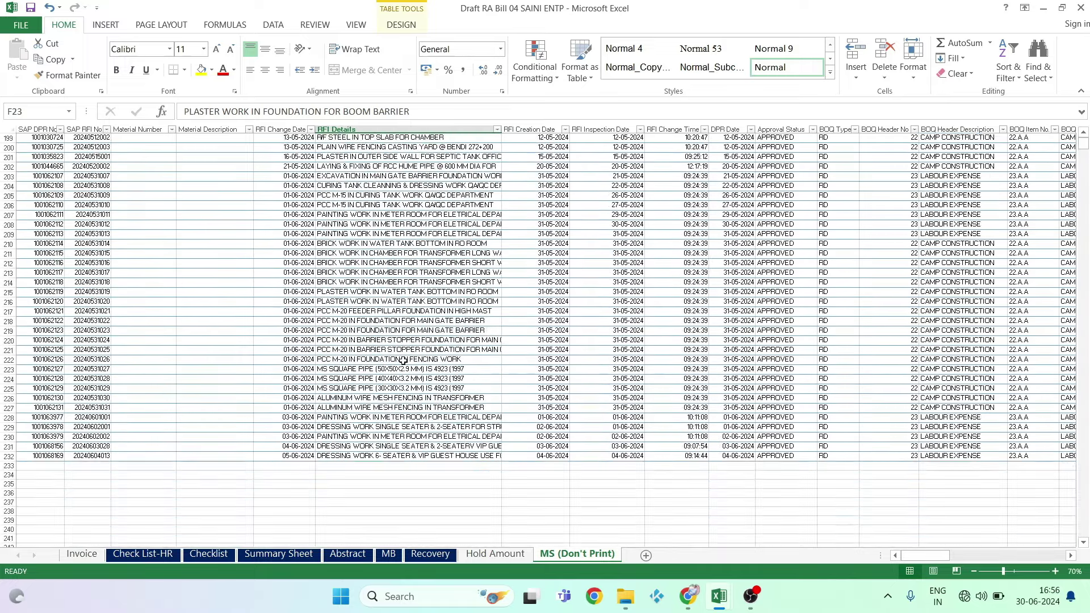
left_click(289, 456)
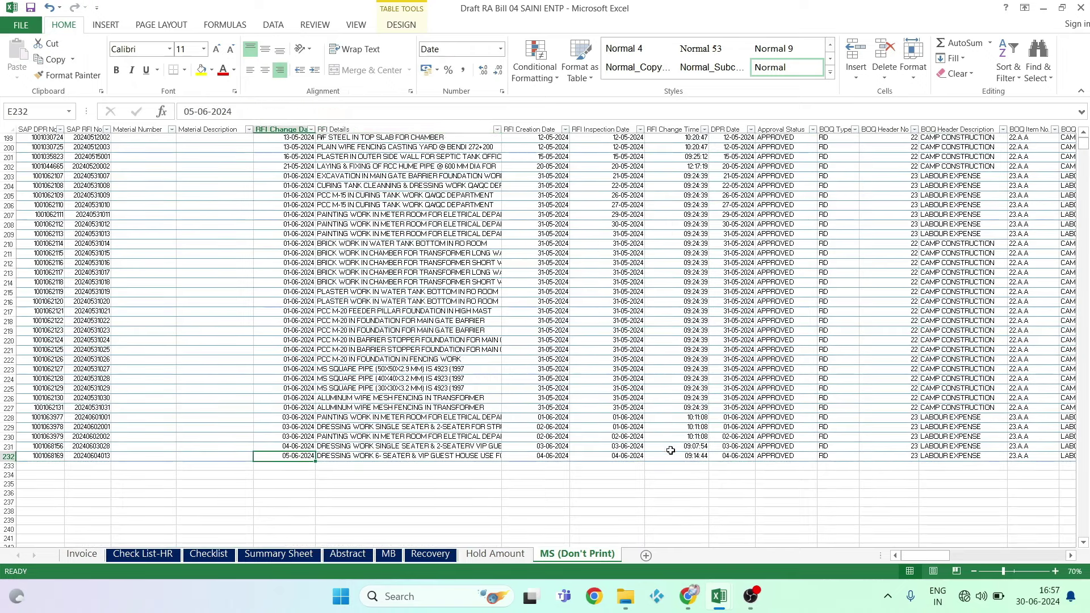
left_click(629, 457)
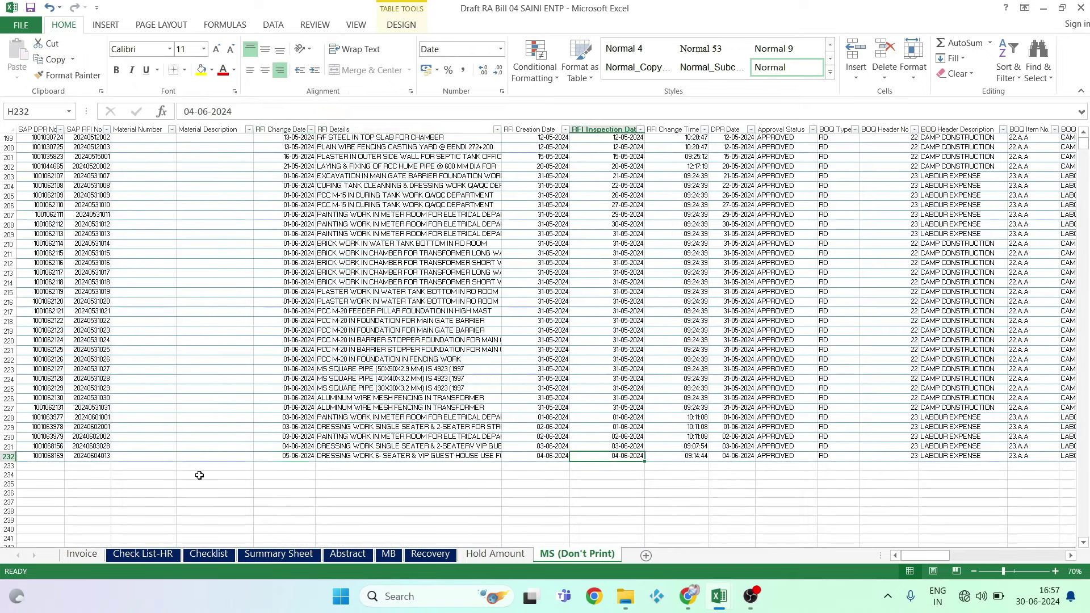
scroll(490, 486, "up", 7)
scroll(492, 488, "up", 7)
scroll(494, 493, "up", 7)
scroll(495, 495, "up", 9)
scroll(495, 495, "up", 9)
scroll(495, 495, "up", 9)
scroll(495, 495, "up", 8)
scroll(495, 495, "up", 7)
scroll(496, 495, "up", 3)
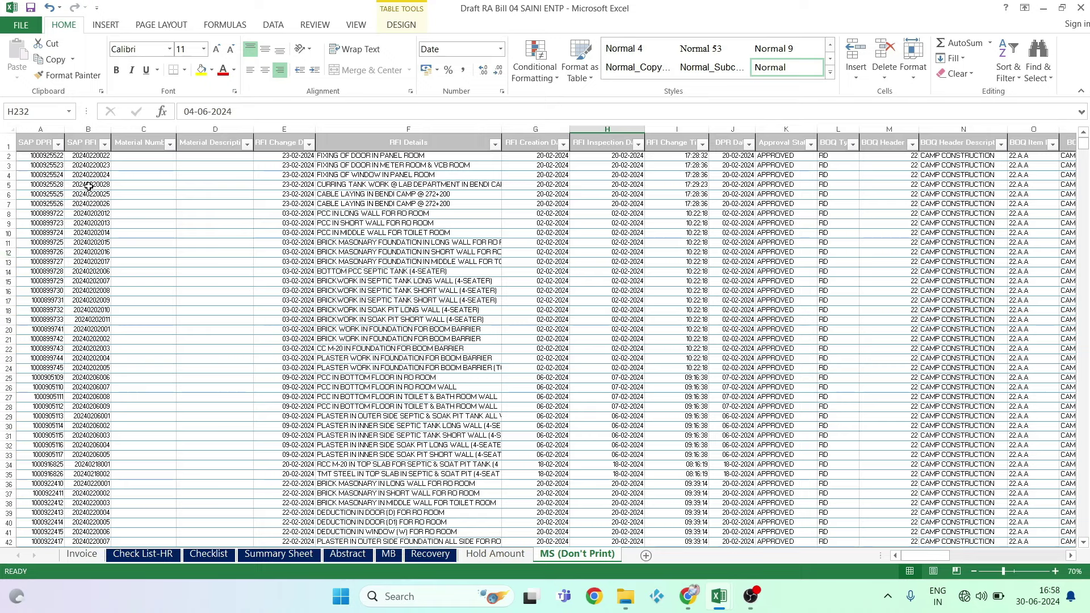
Copy the first SAP DPR number from A2 and move to the MB sheet
left_click(40, 155)
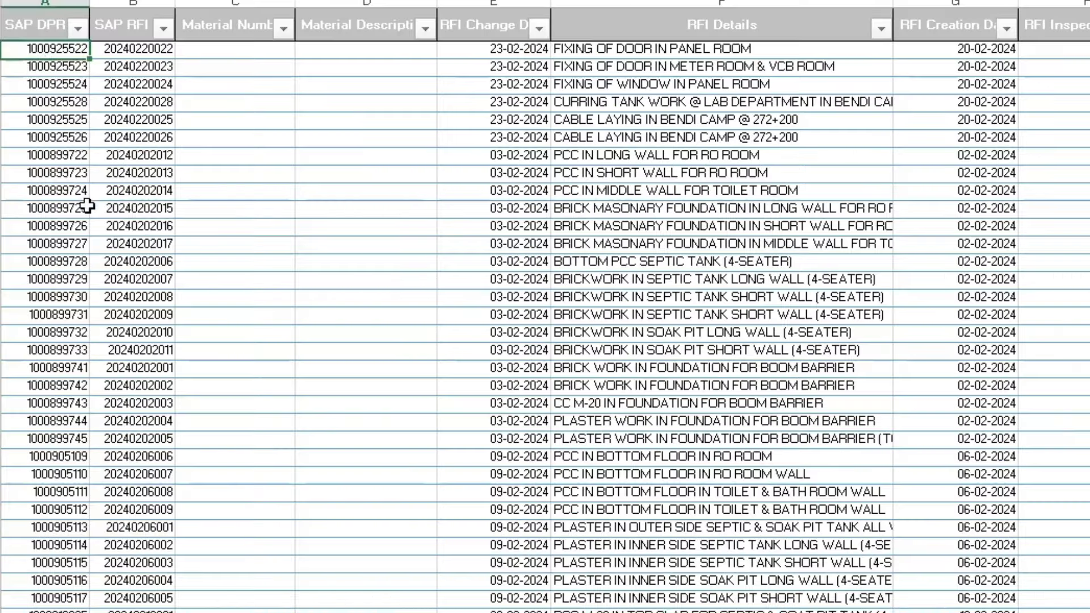
key("ctrl+c")
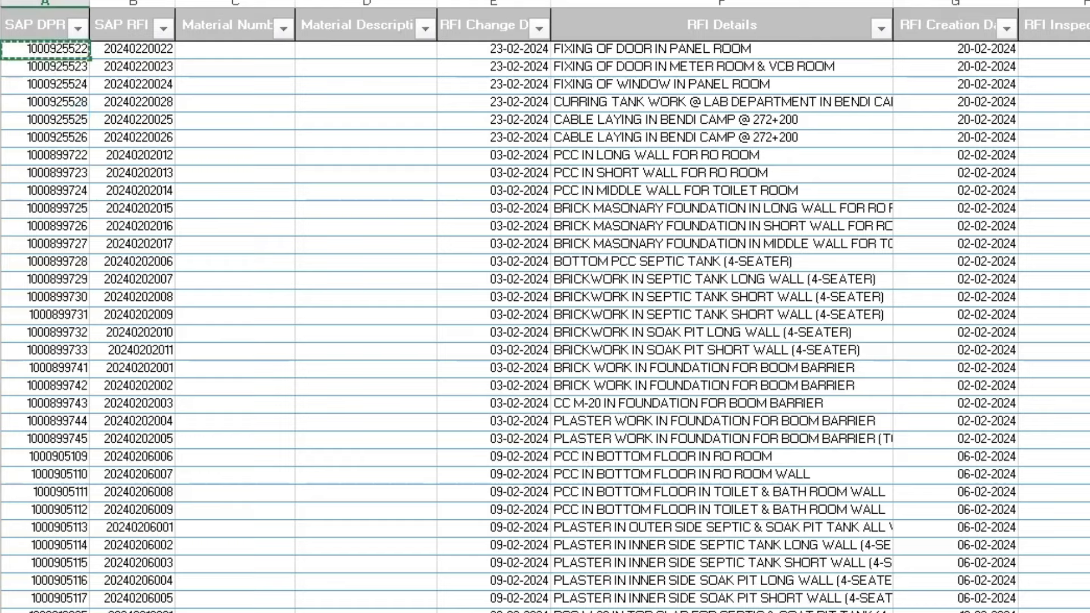
key("ctrl+Page_Down")
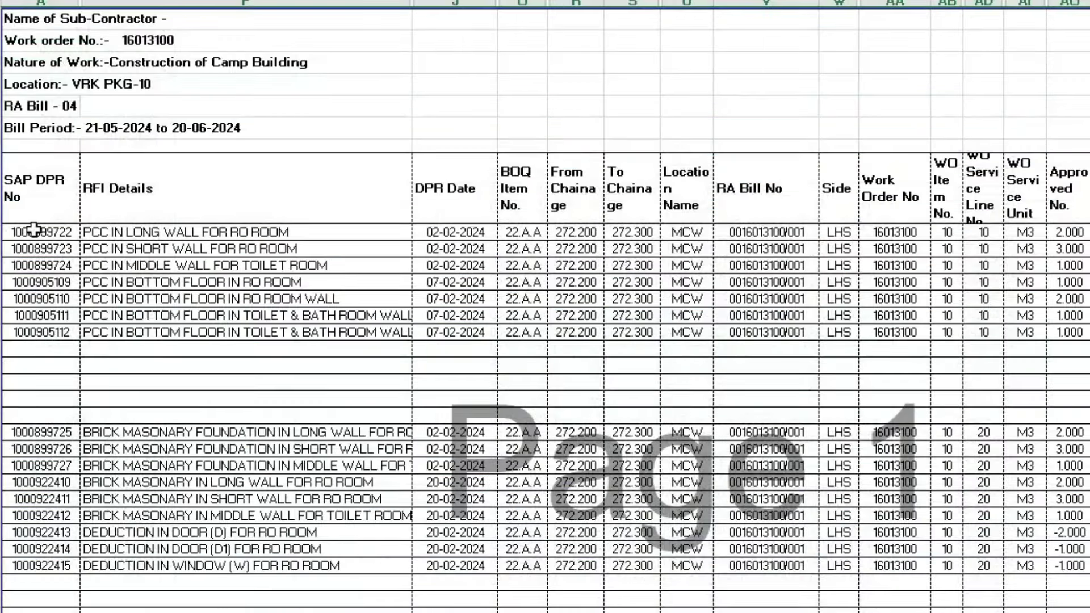
Inspect the RFI Details VLOOKUP in F10, then return to MS (Don't Print) column B
left_click_drag(136, 237, 136, 267)
left_click(99, 232)
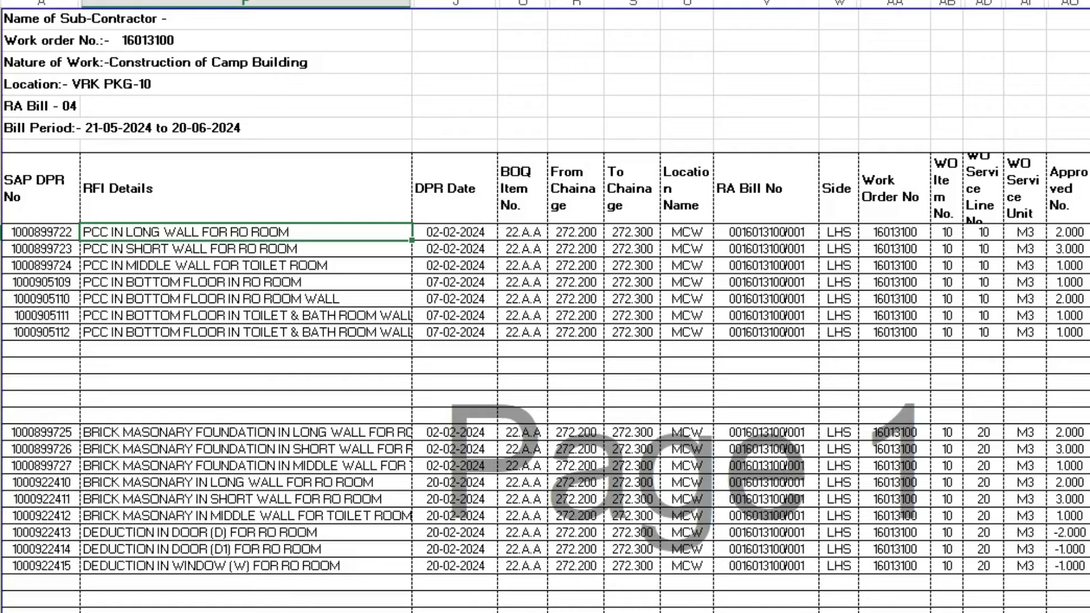
key("ctrl+Page_Up")
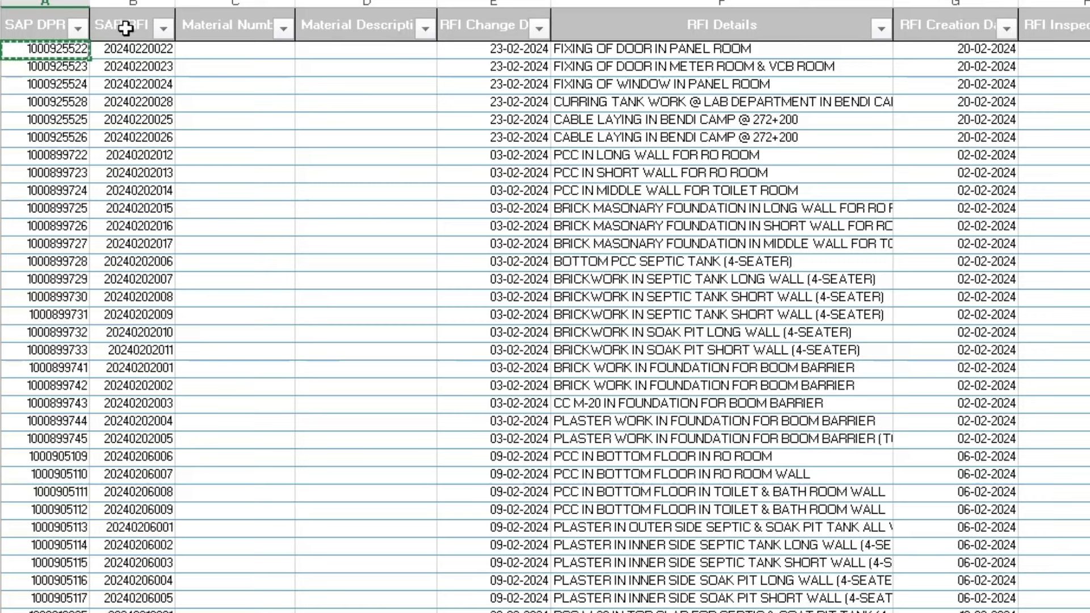
left_click(131, 3)
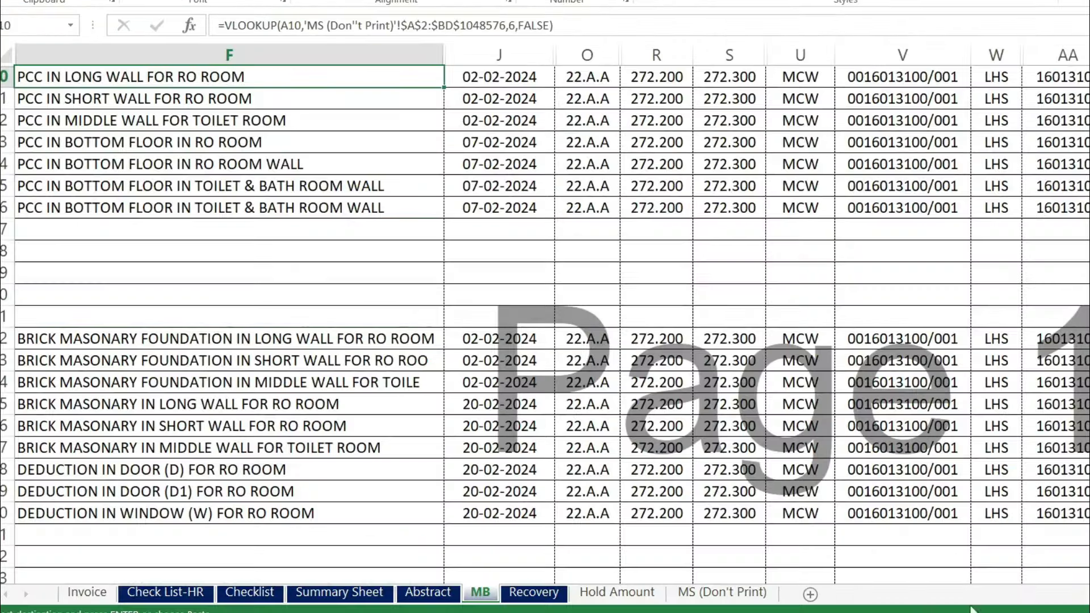
scroll(30, 300, "left", 1)
scroll(29, 299, "up", 3)
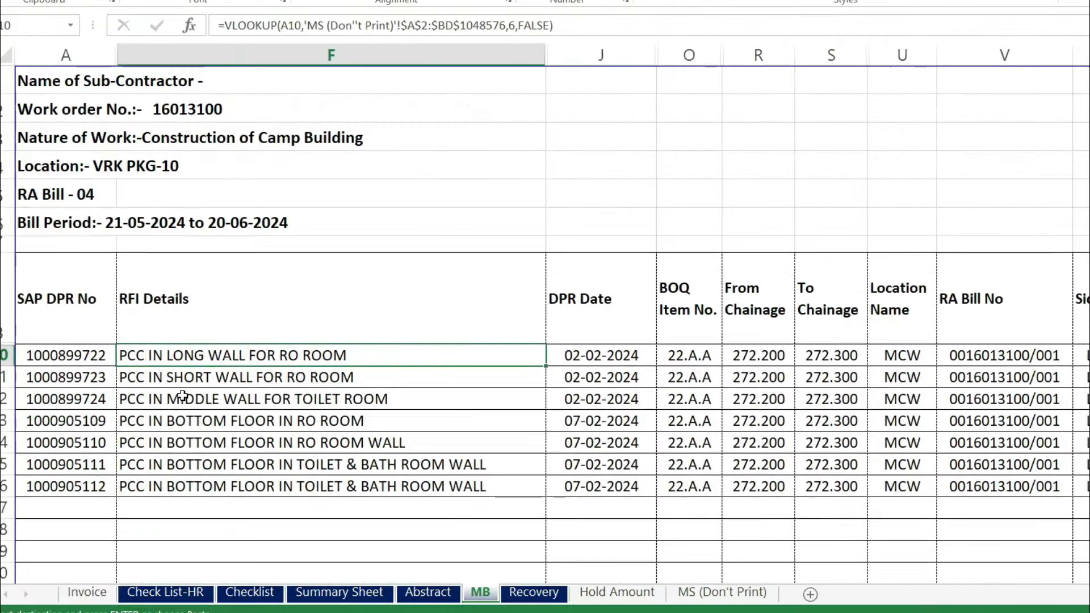
left_click(209, 302)
left_click(197, 355)
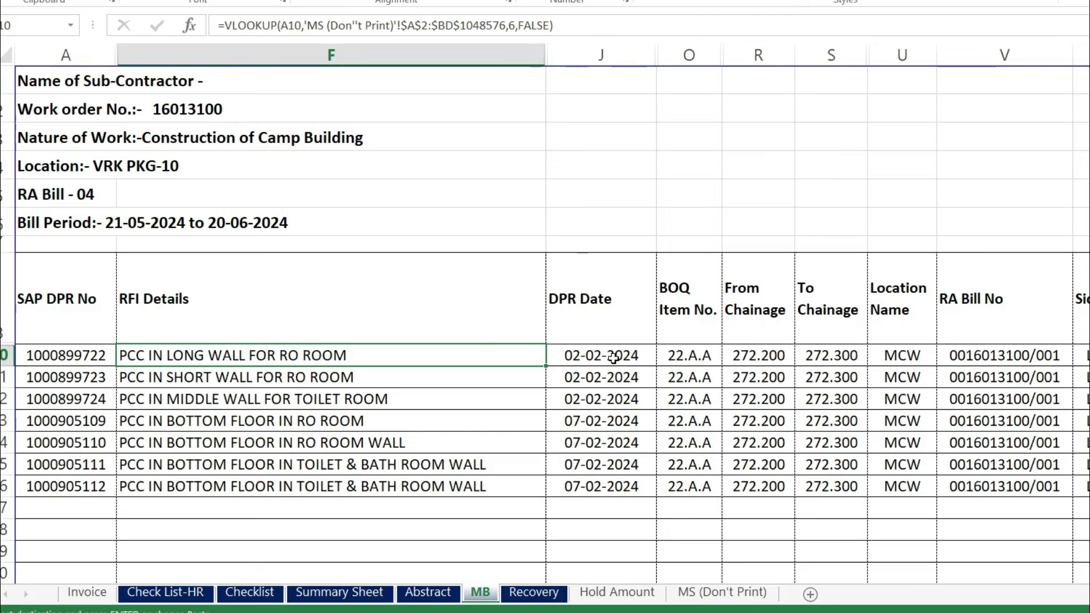
left_click(613, 358)
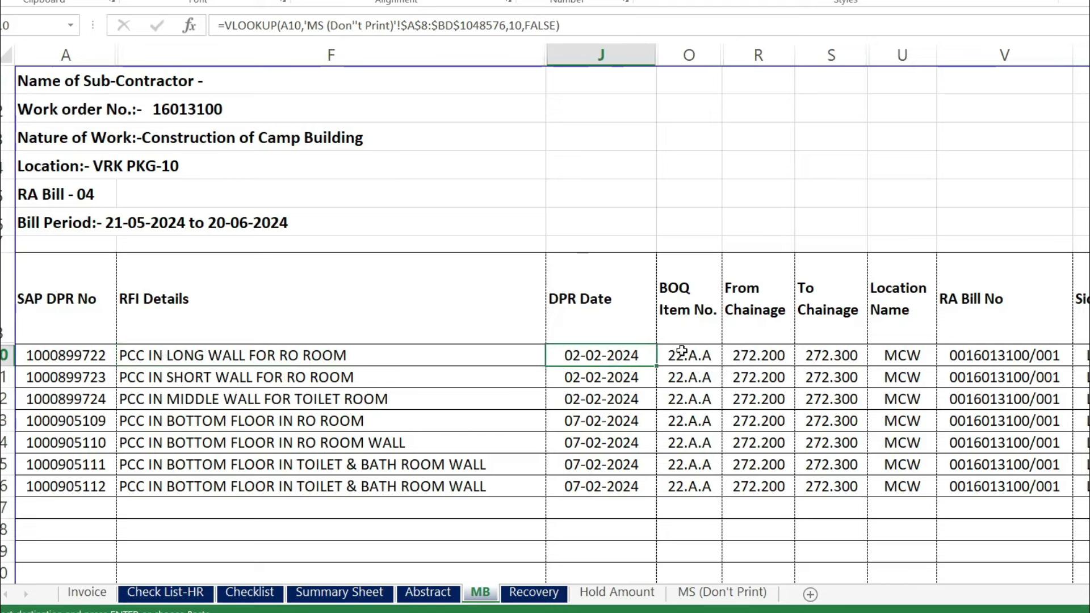
left_click(700, 356)
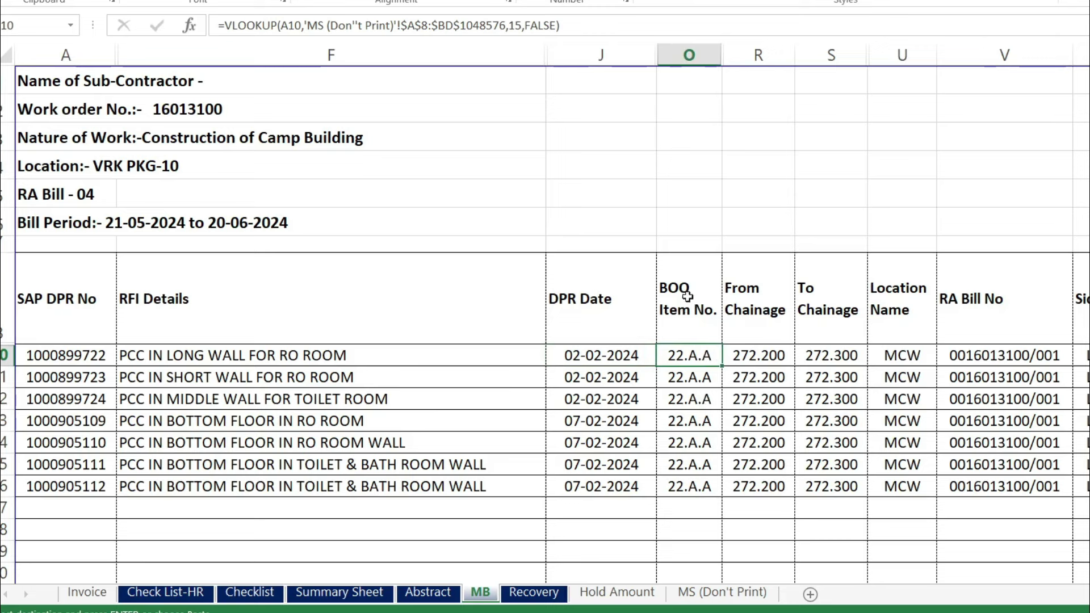
left_click(688, 326)
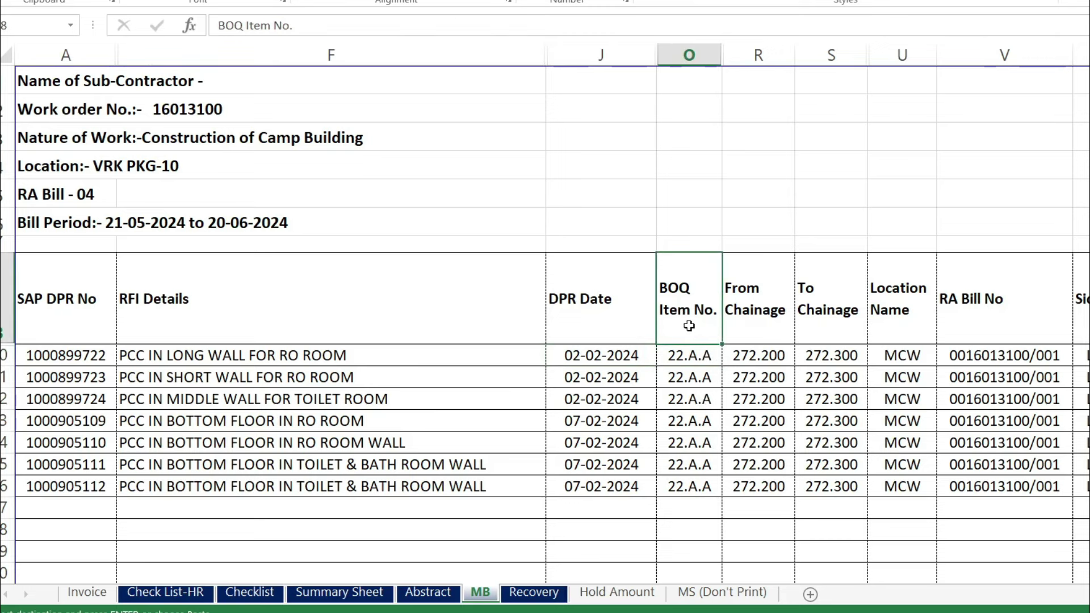
left_click(754, 316)
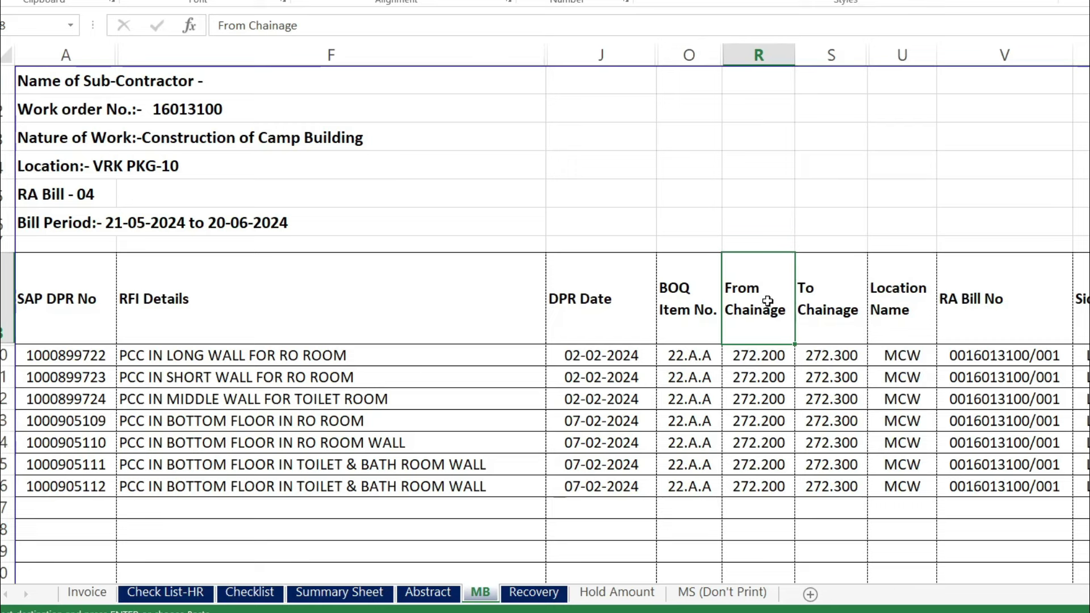
left_click(854, 313)
left_click(907, 310)
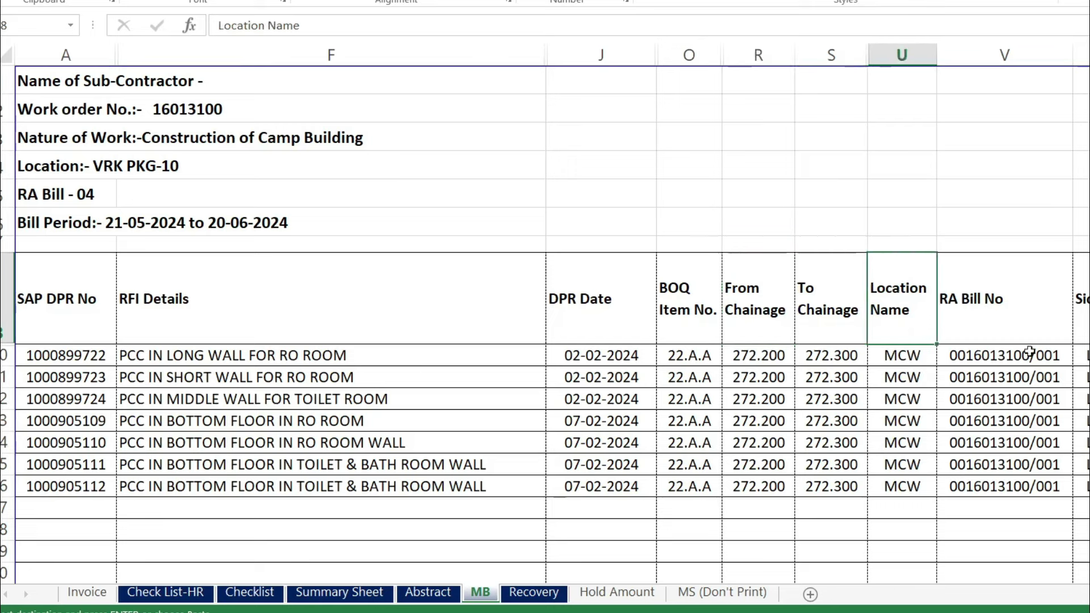
left_click(1030, 299)
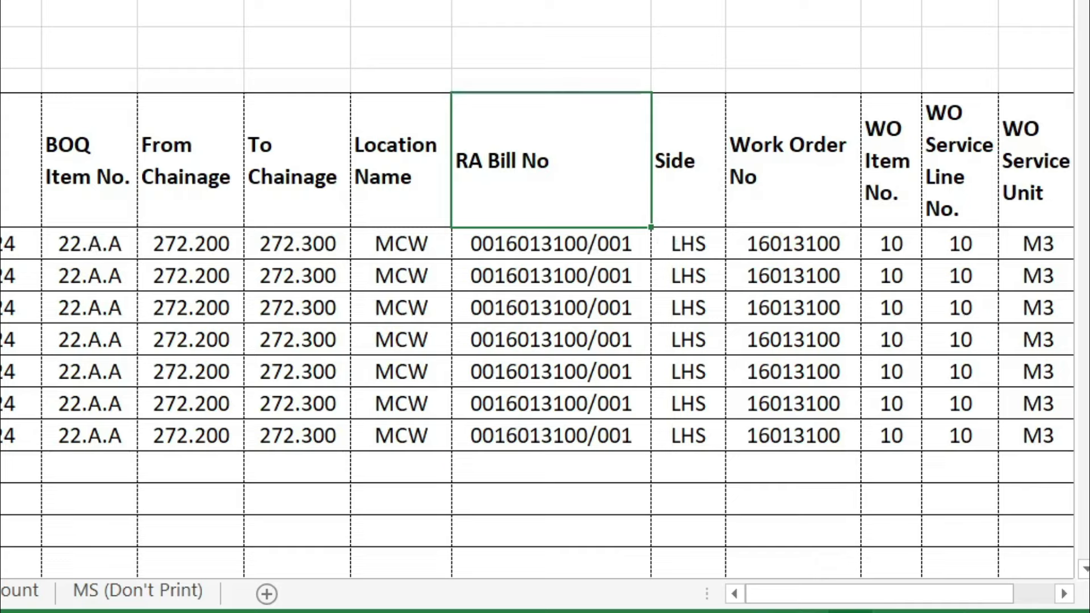
left_click(563, 246)
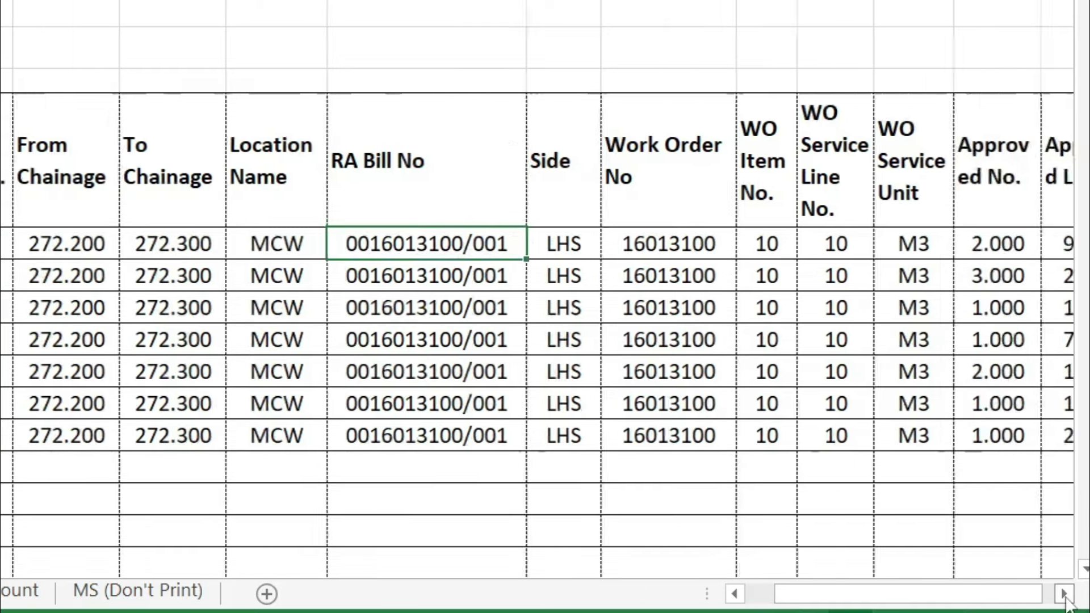
Scroll MB right and review the headings from WO Item No. through Approved DPR Quantity
scroll(1064, 593, "right", 6)
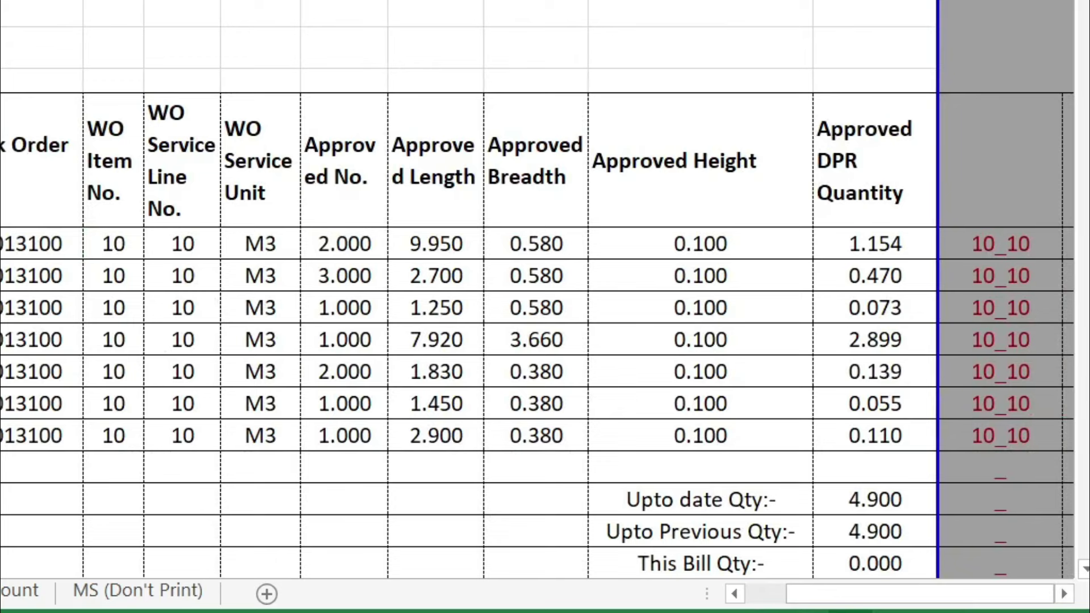
left_click(177, 190)
left_click(109, 175)
left_click(193, 173)
left_click(261, 163)
left_click(329, 182)
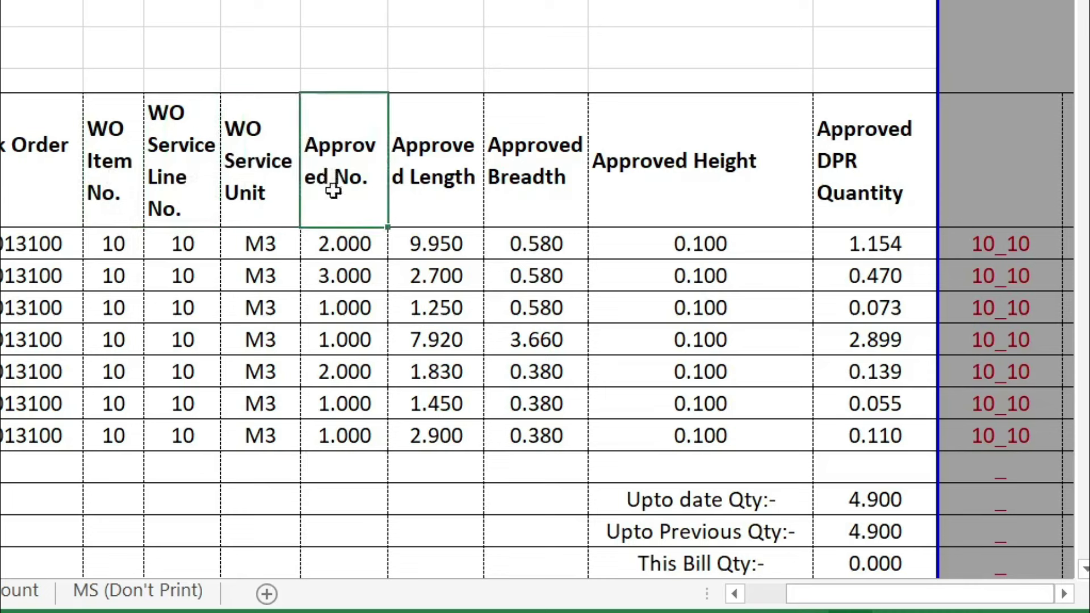
left_click(423, 161)
left_click(533, 170)
left_click(662, 185)
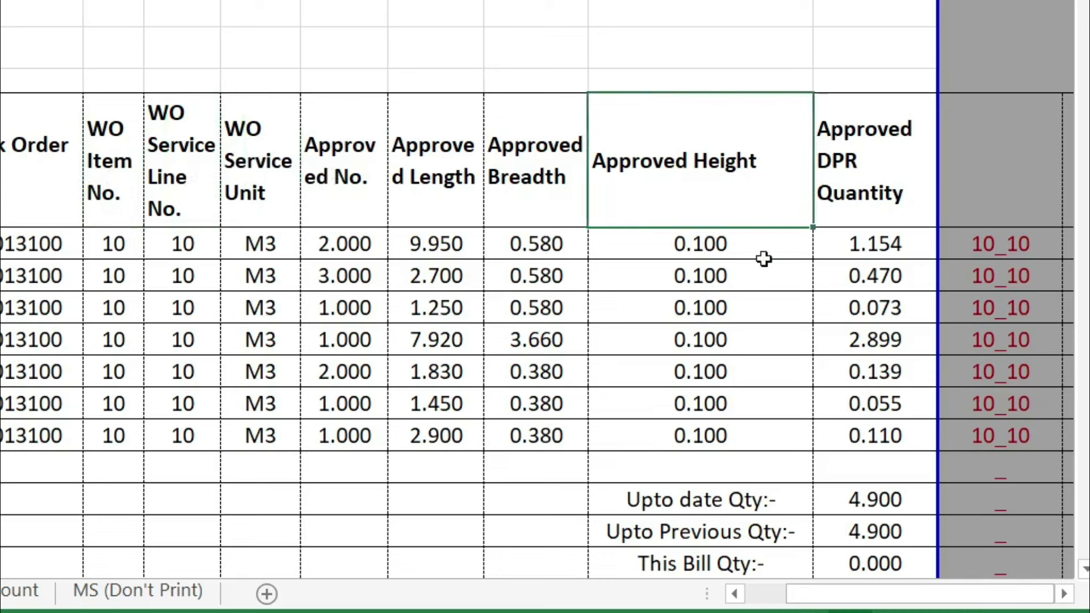
left_click(886, 184)
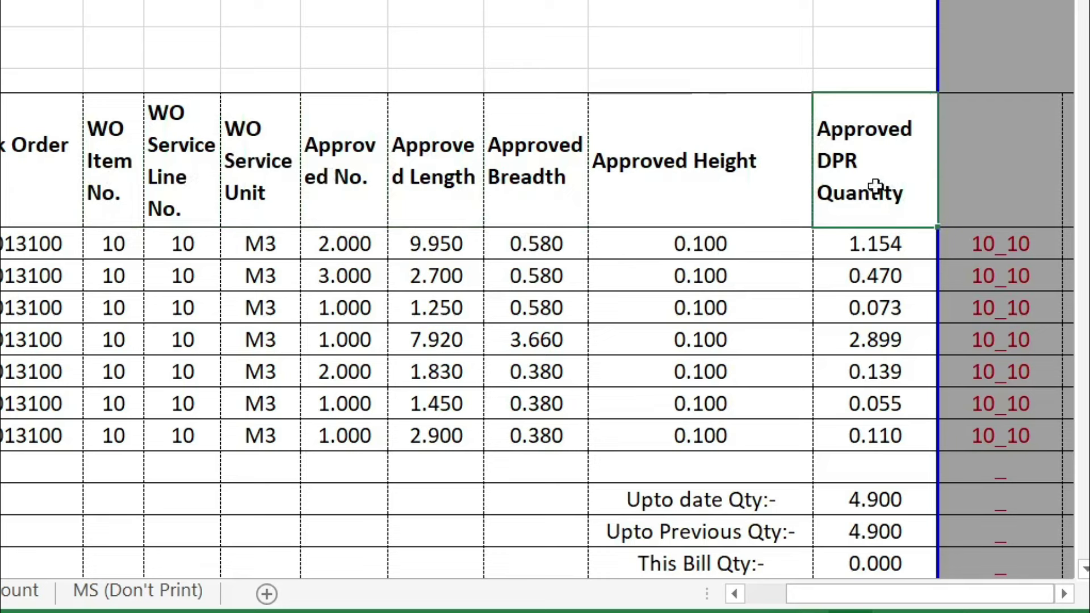
Revisit the WO Item No. and WO Service Line No. columns
left_click(183, 244)
left_click(112, 244)
left_click(193, 245)
left_click(124, 189)
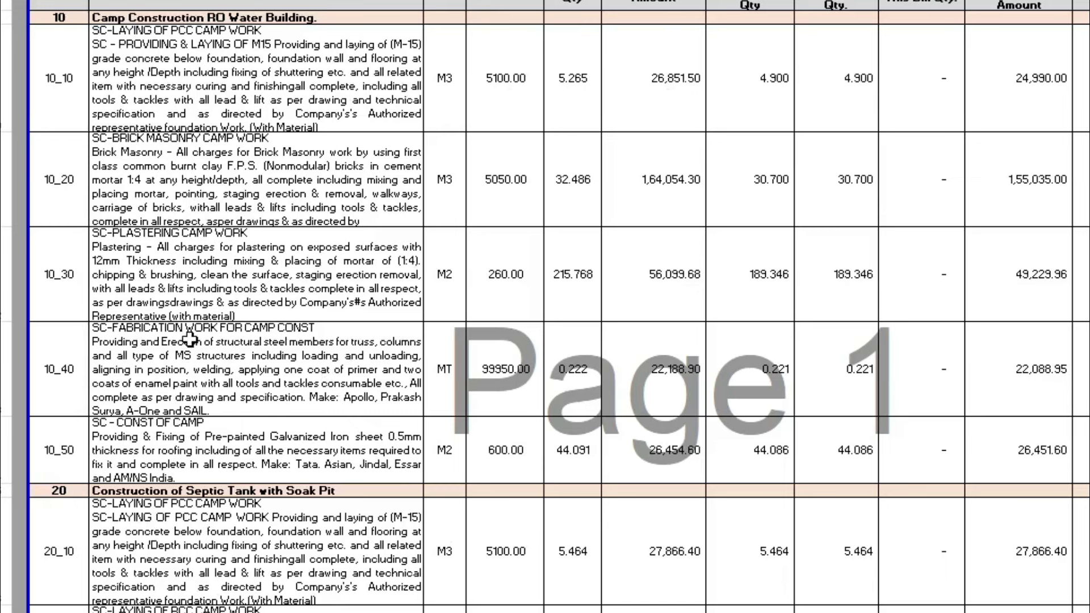
left_click(61, 98)
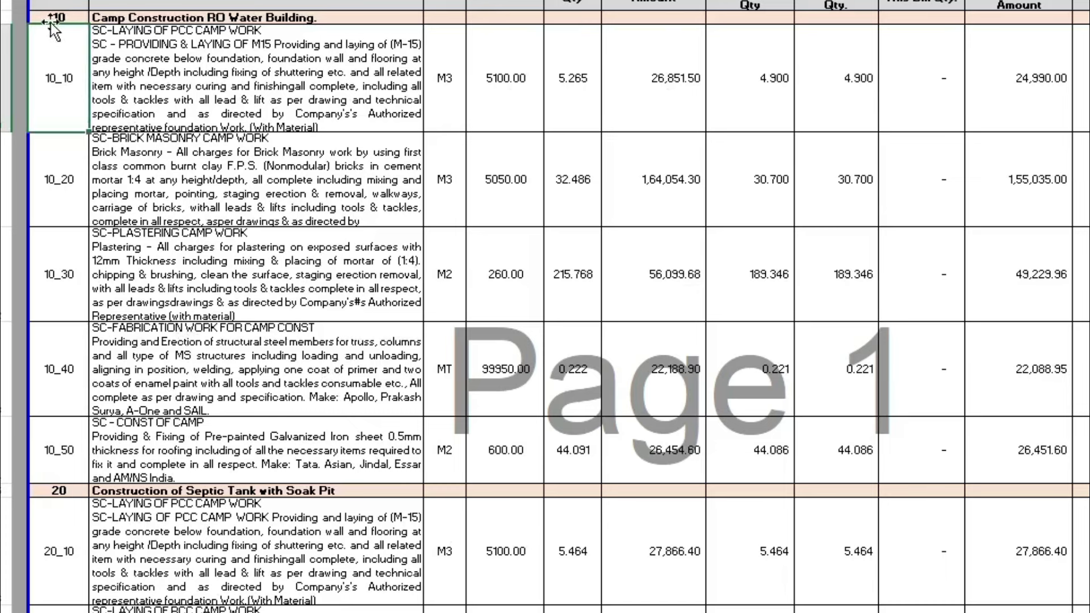
left_click(58, 18)
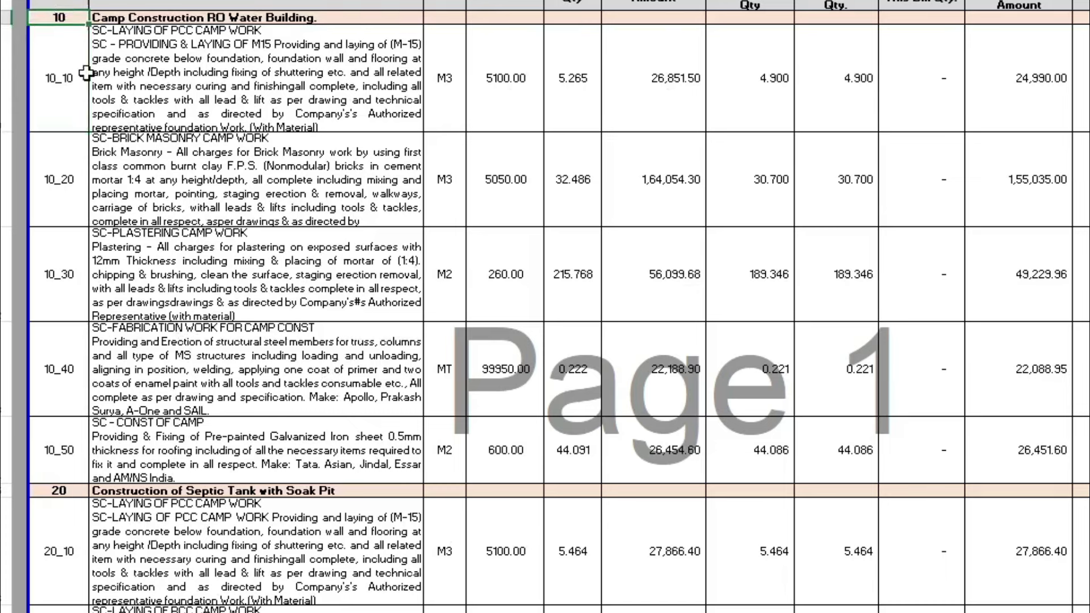
left_click(53, 95)
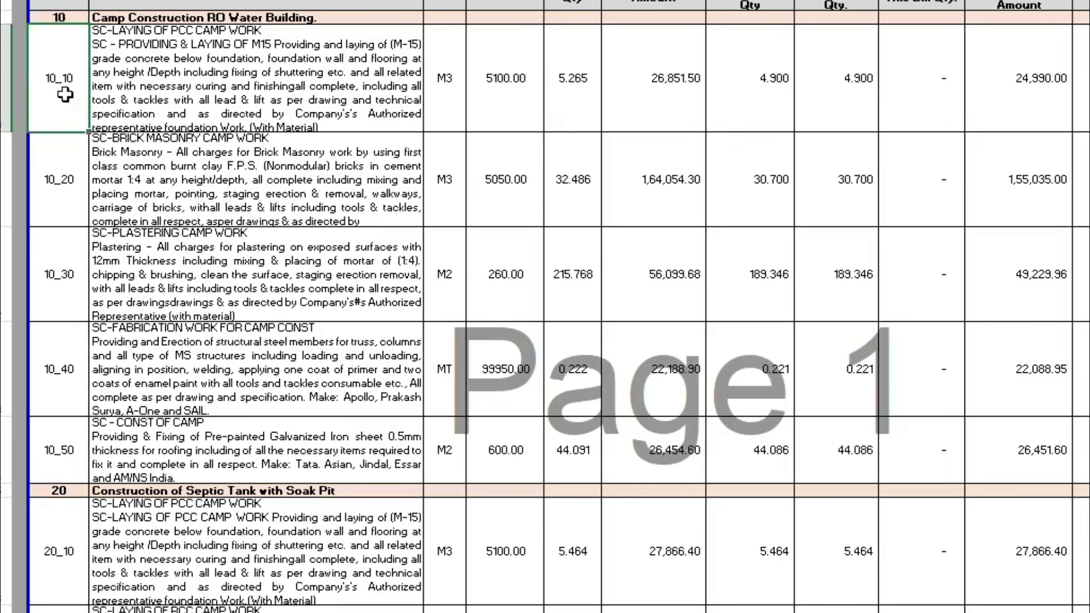
left_click(52, 213)
left_click(52, 272)
left_click(54, 363)
left_click(65, 460)
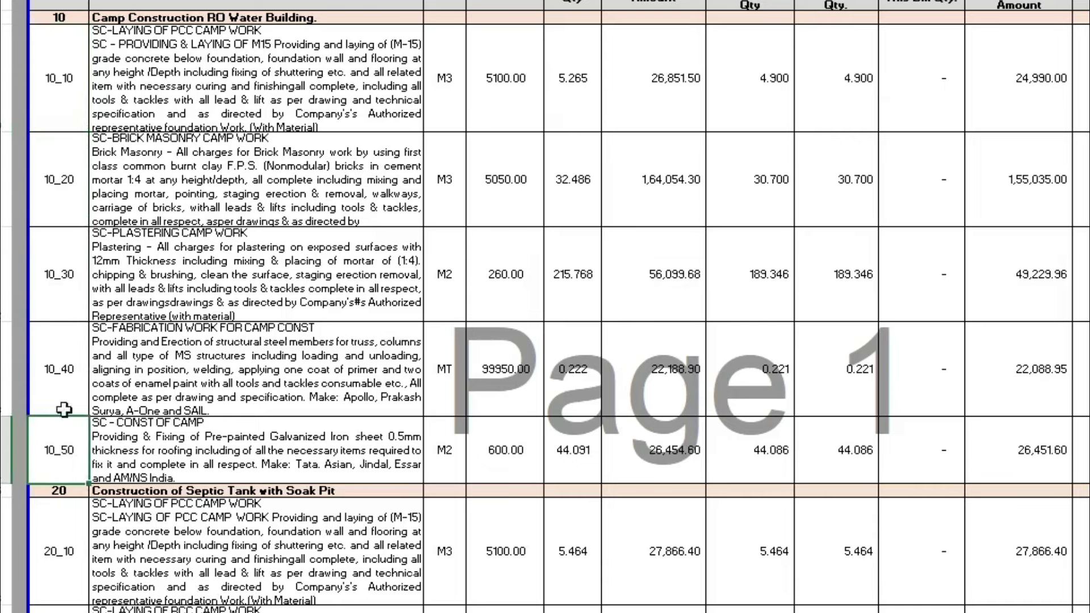
scroll(63, 409, "down", 2)
left_click(85, 449)
left_click(78, 540)
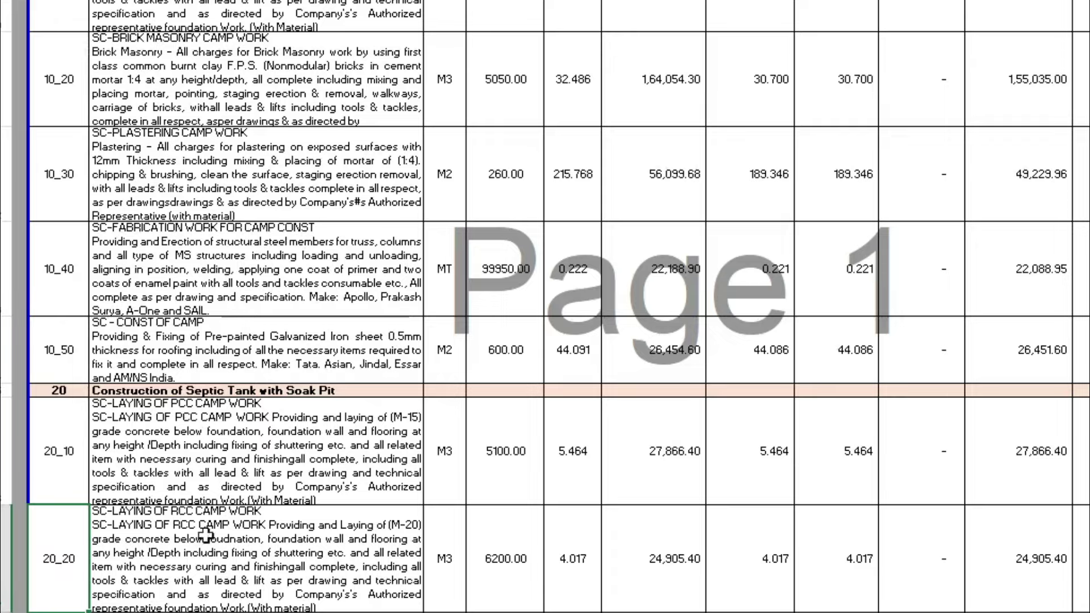
Review item 40_40 and section 50 Labour Chrages with its 50_10 item description
scroll(415, 426, "down", 2)
scroll(312, 381, "down", 1)
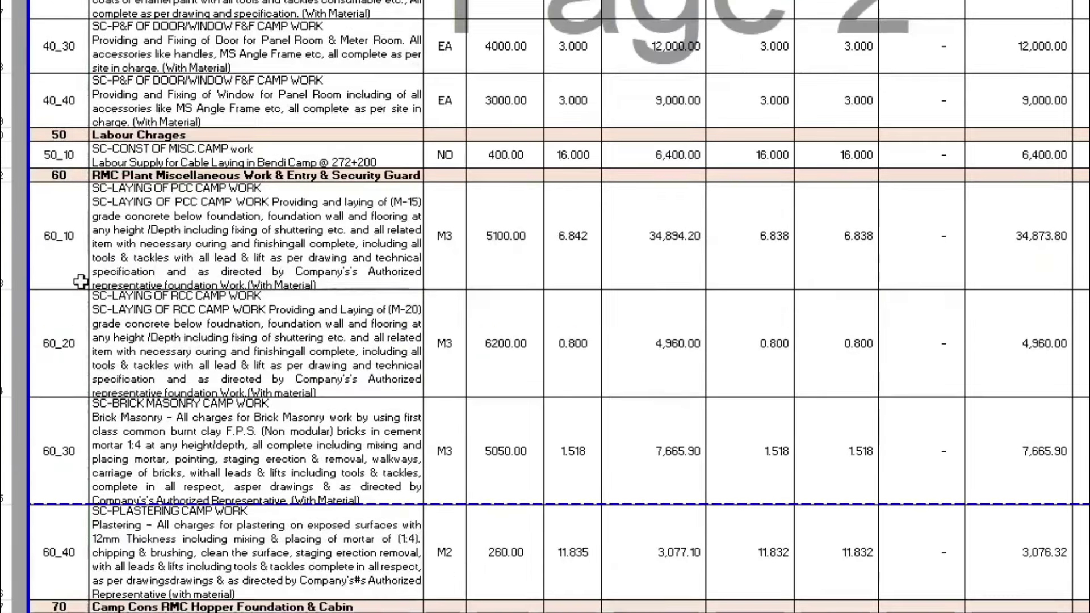
scroll(80, 283, "down", 5)
left_click(61, 118)
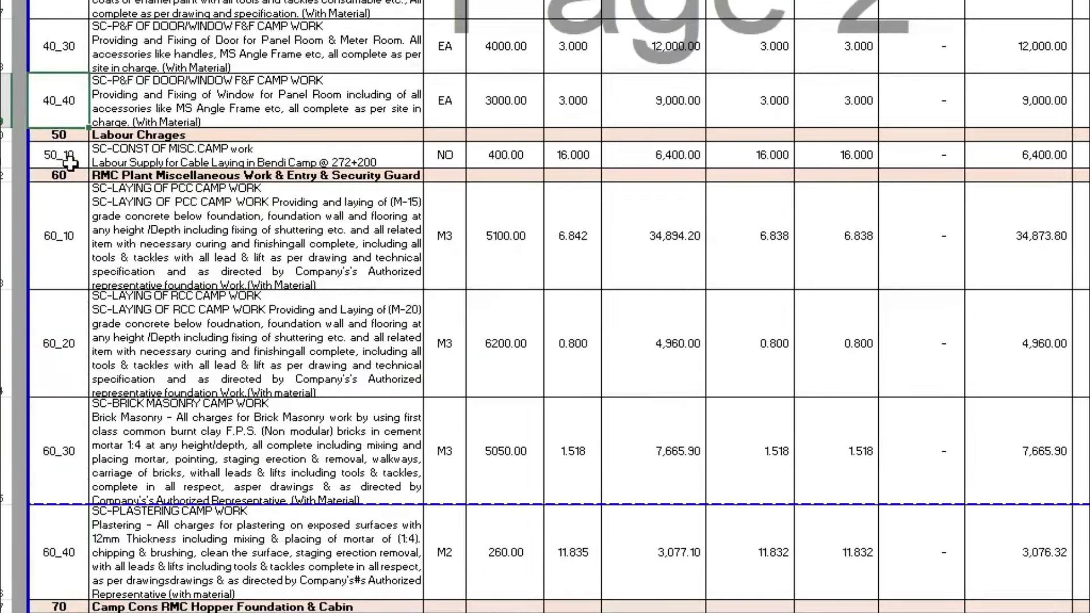
left_click(57, 132)
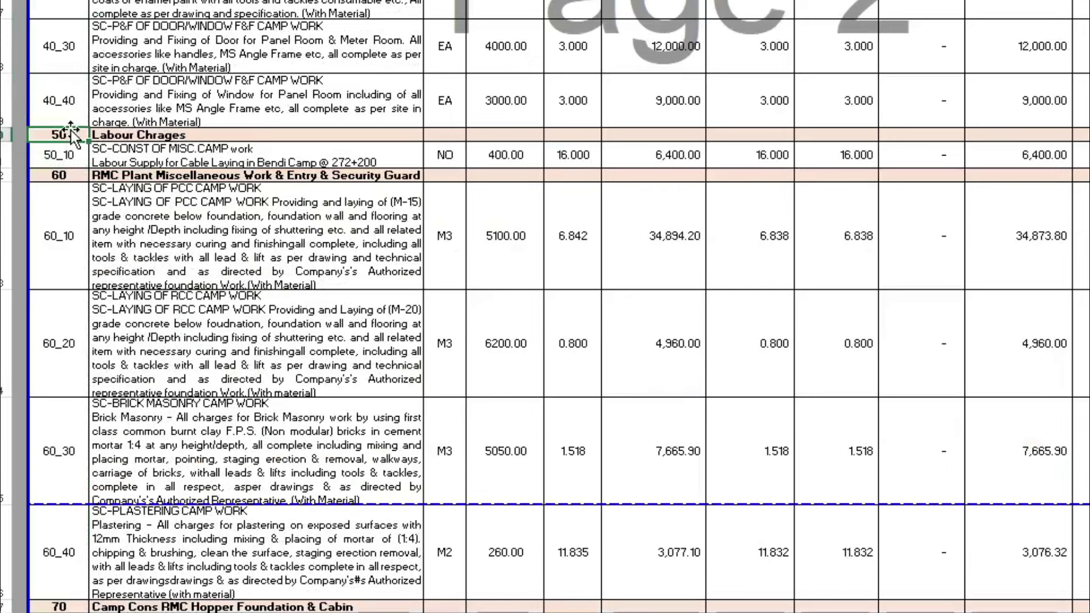
left_click_drag(71, 134, 69, 132)
left_click(72, 159)
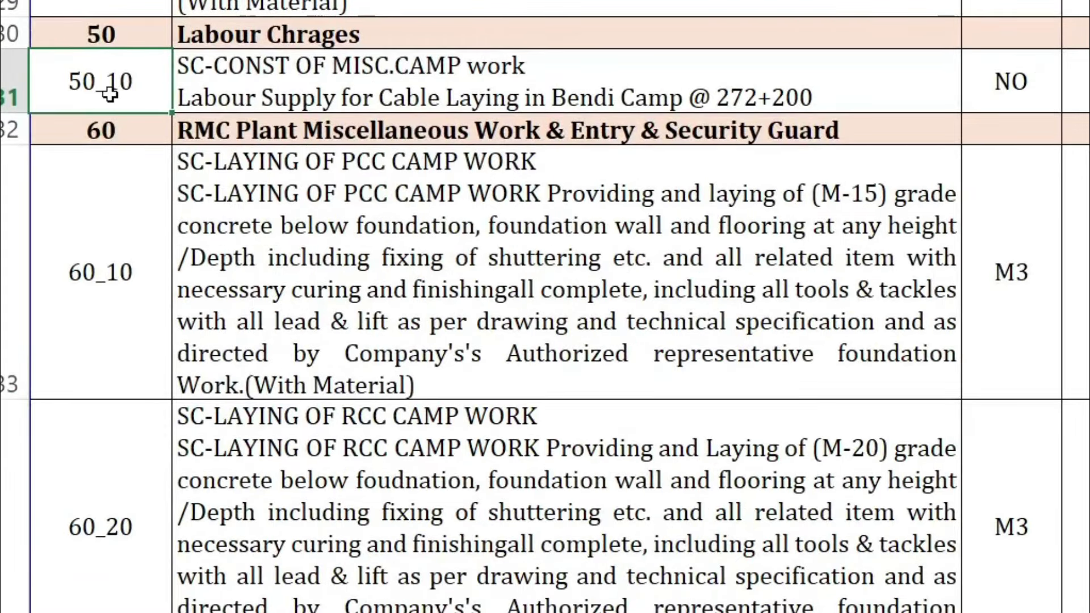
left_click(128, 39)
left_click(145, 91)
left_click(133, 38)
left_click(356, 34)
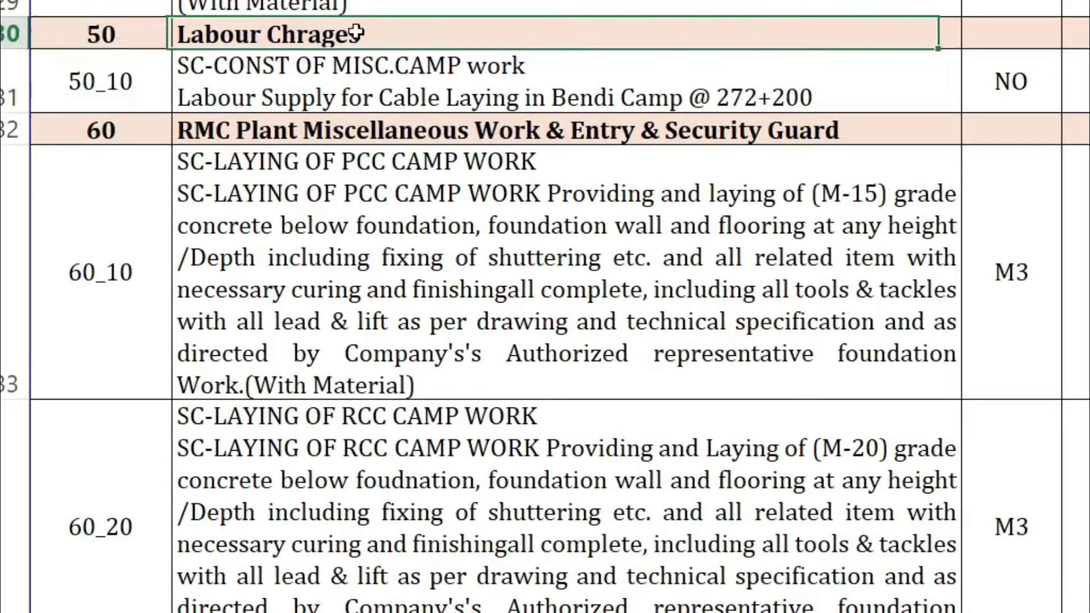
left_click(360, 87)
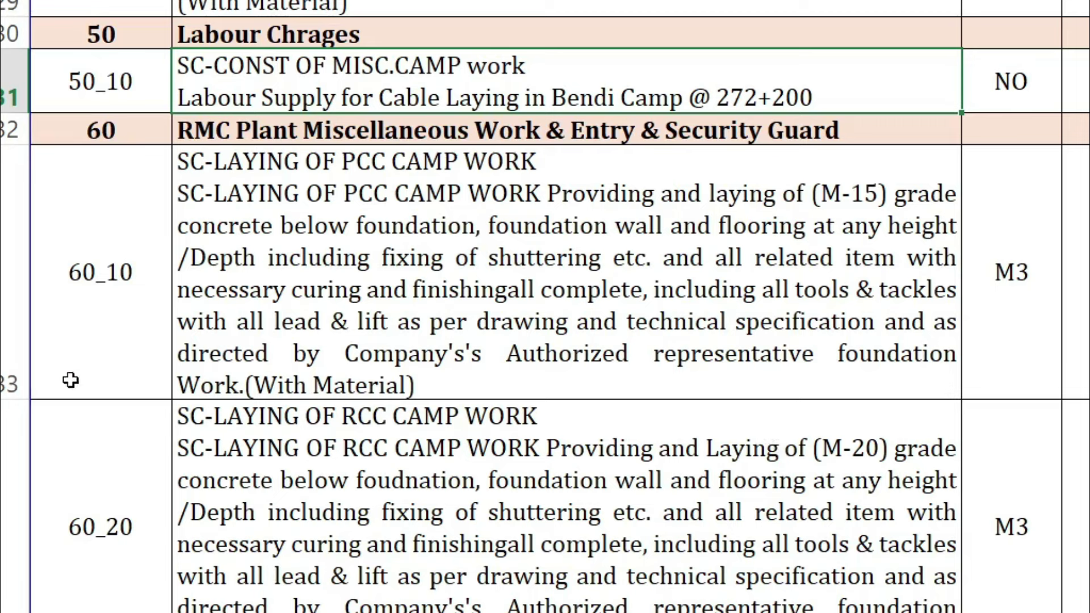
Point out the item 60 heading and its 60_10 and 60_20 items
left_click(116, 301)
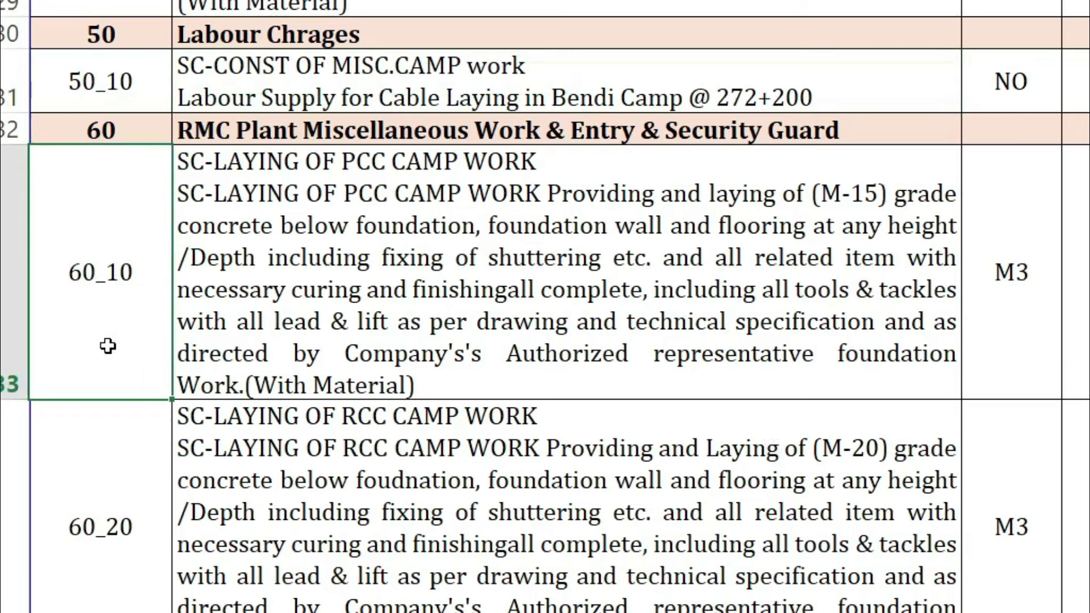
left_click(130, 138)
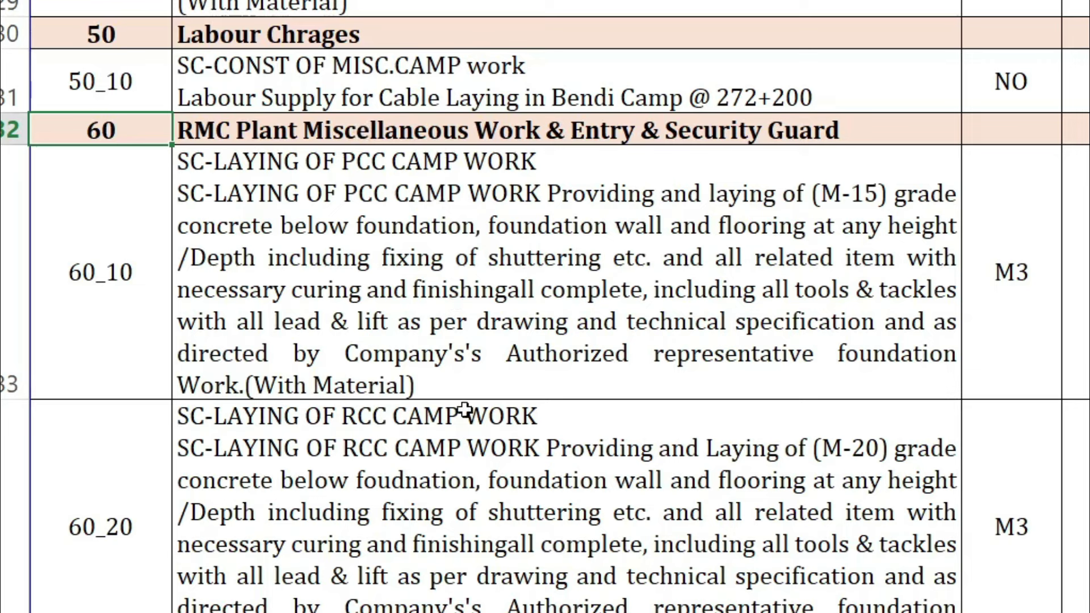
left_click(86, 329)
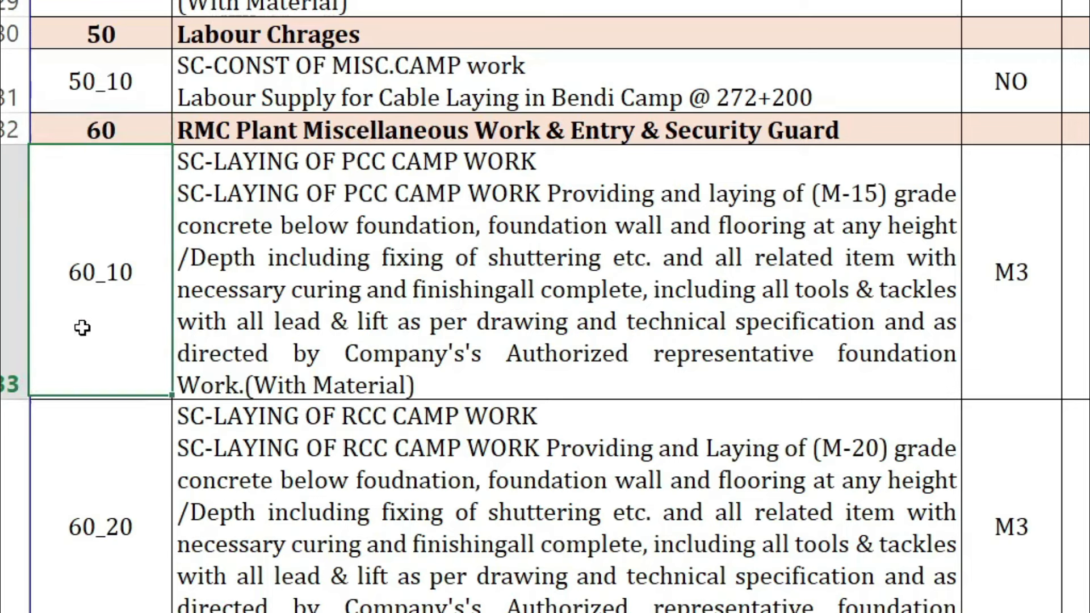
left_click(88, 460)
left_click(88, 340)
left_click(109, 450)
left_click(129, 274)
left_click(418, 166)
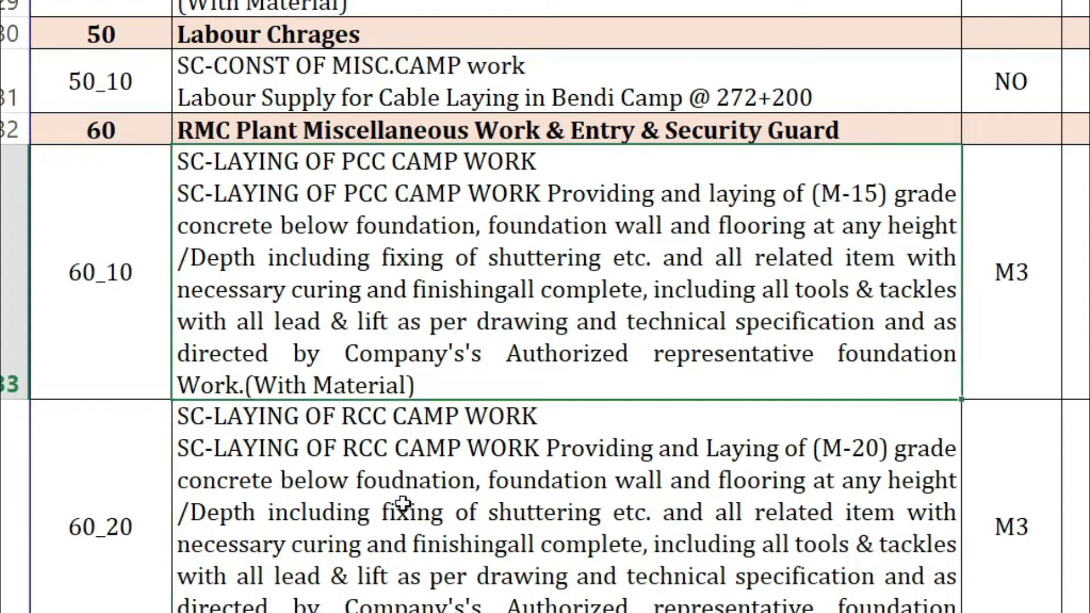
Scroll down through the item list and back up to the MB sheet header rows
scroll(385, 474, "down", 2)
scroll(385, 474, "down", 2)
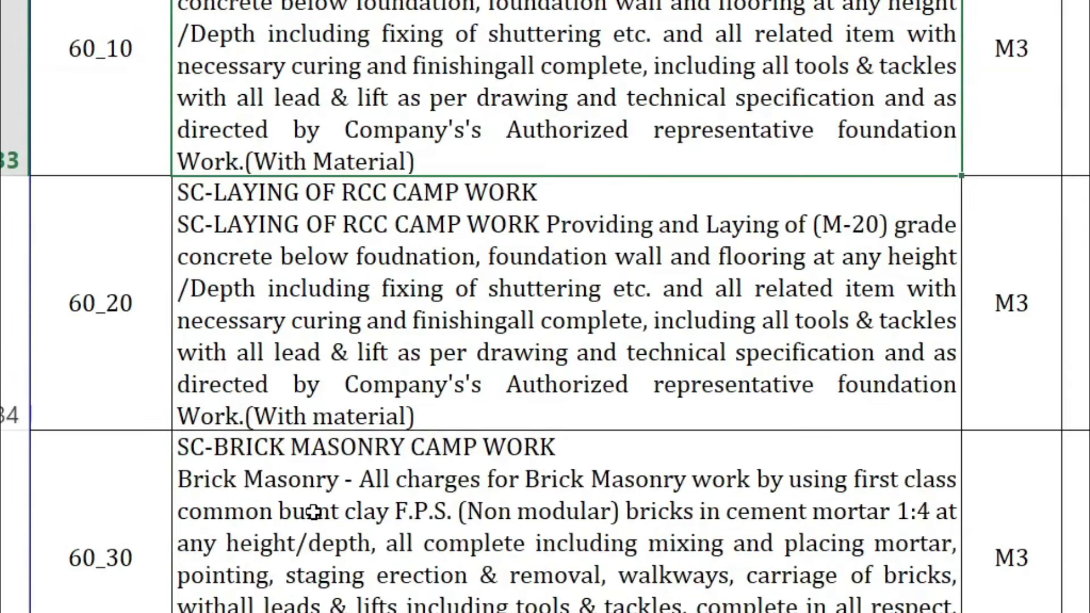
scroll(357, 445, "down", 5)
scroll(329, 511, "down", 10)
scroll(334, 485, "down", 1)
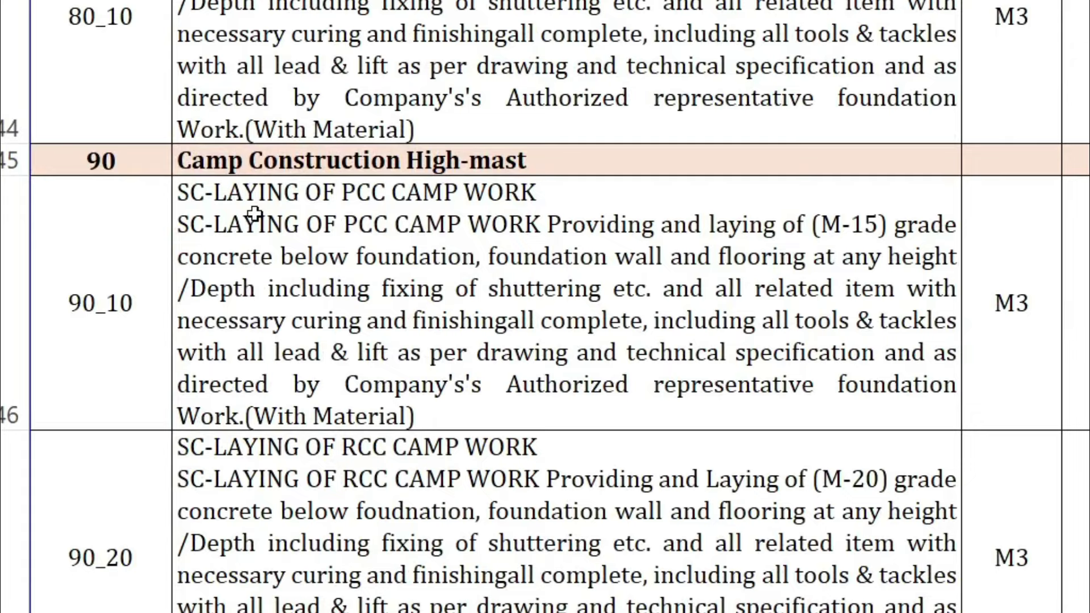
scroll(395, 384, "up", 4)
scroll(396, 383, "up", 3)
scroll(396, 384, "up", 4)
scroll(396, 383, "up", 4)
scroll(395, 383, "up", 1)
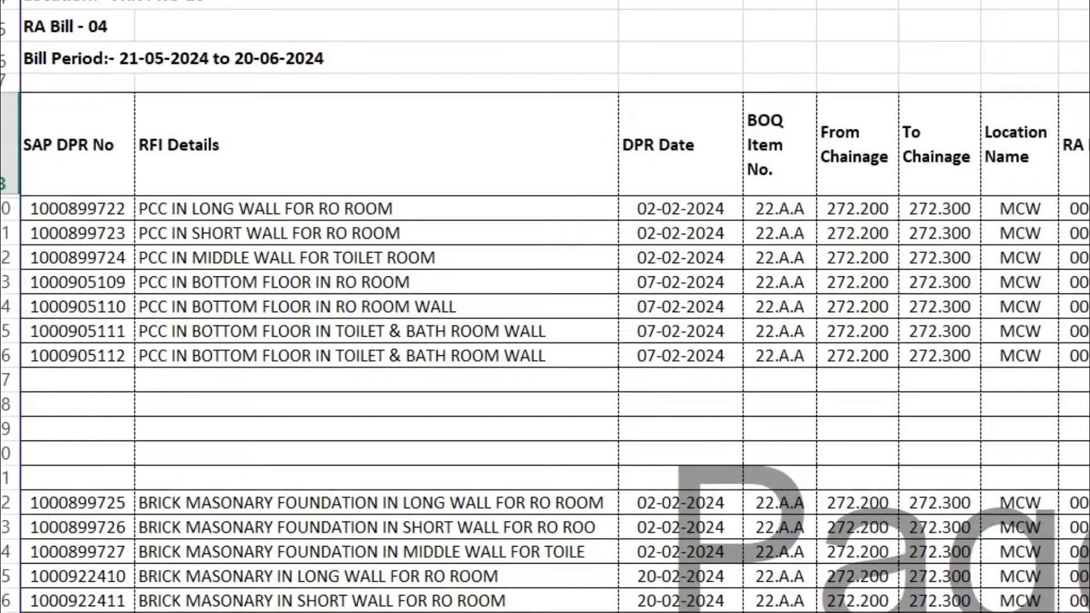
Add AutoFilter dropdowns to the MB heading row (SAP DPR No, RFI Details…) with Ctrl+Shift+L
scroll(691, 447, "down", 4)
scroll(692, 447, "down", 2)
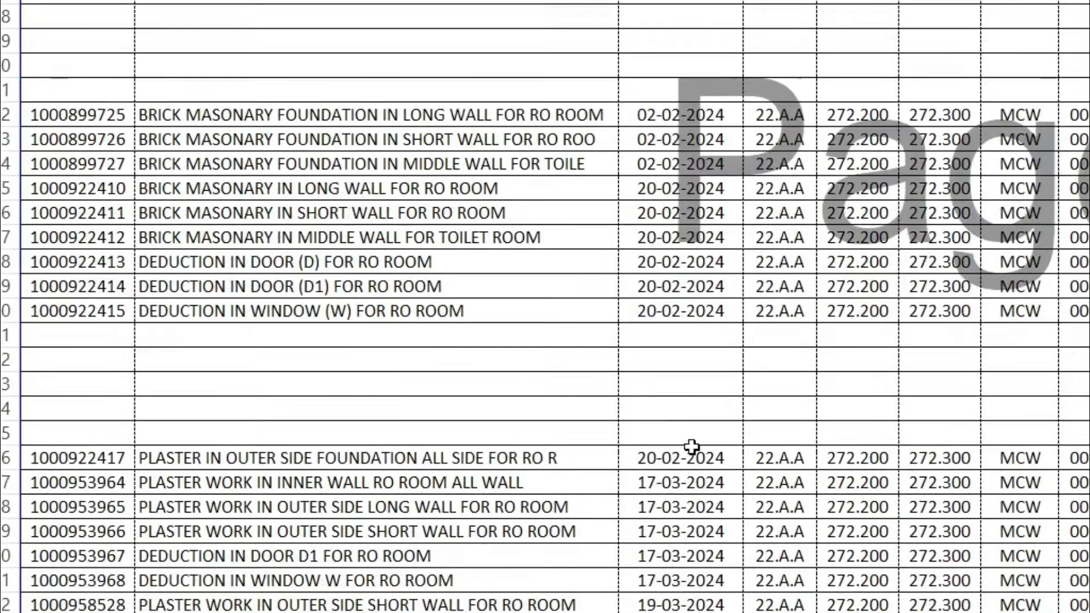
scroll(691, 447, "up", 6)
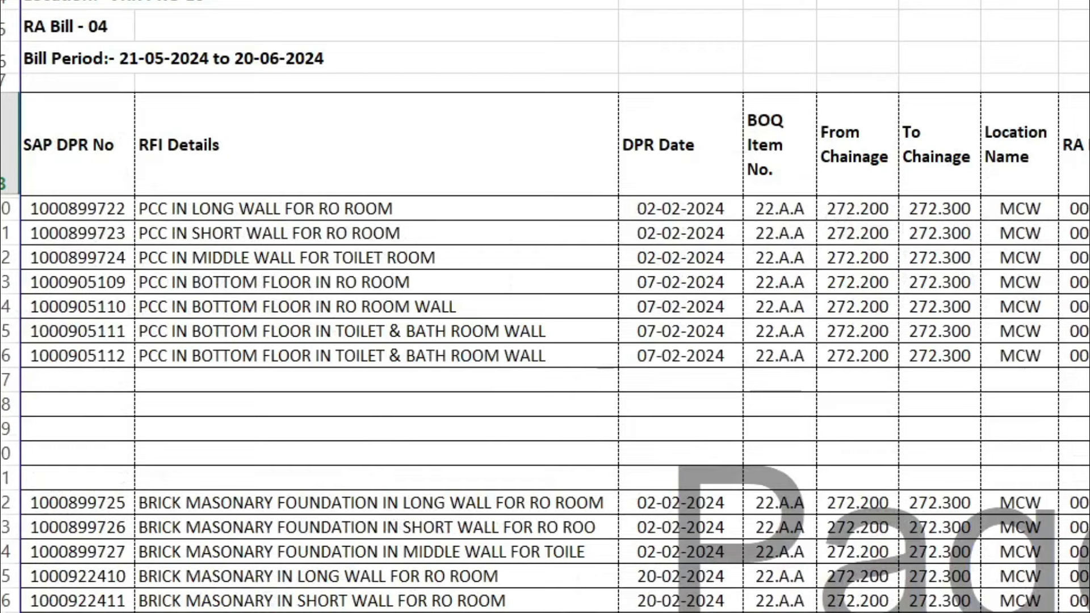
scroll(556, 341, "right", 1)
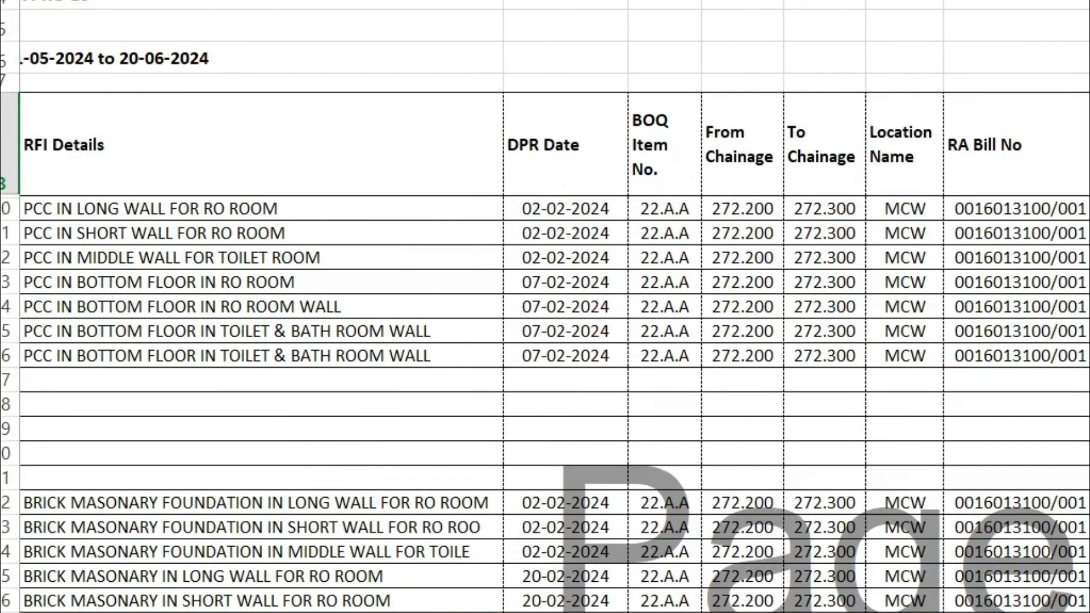
scroll(557, 341, "left", 1)
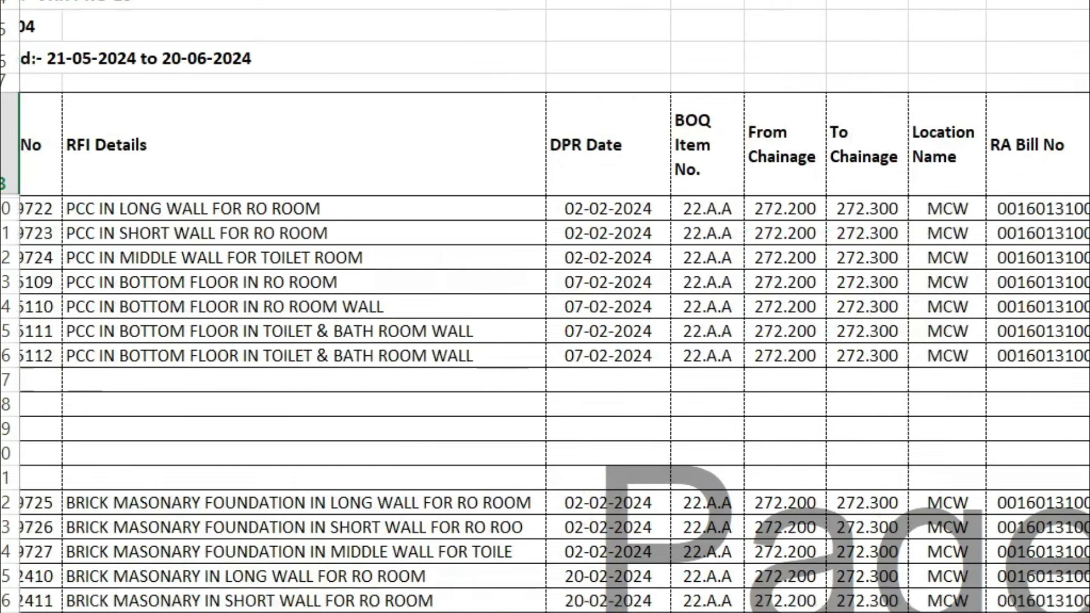
scroll(556, 341, "right", 1)
scroll(557, 341, "left", 1)
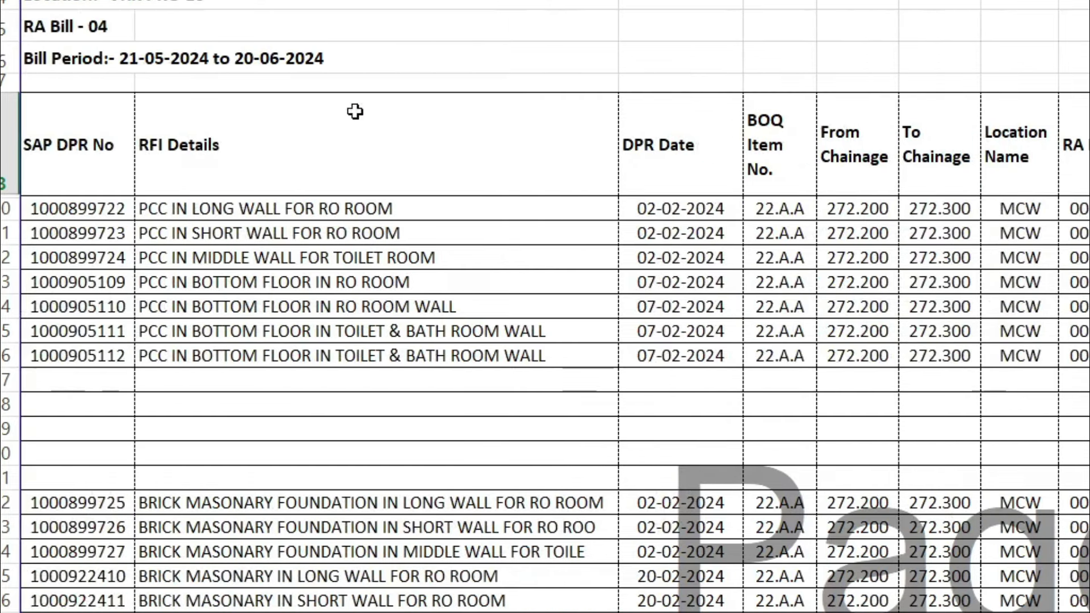
left_click(7, 142)
key("ctrl+shift+l")
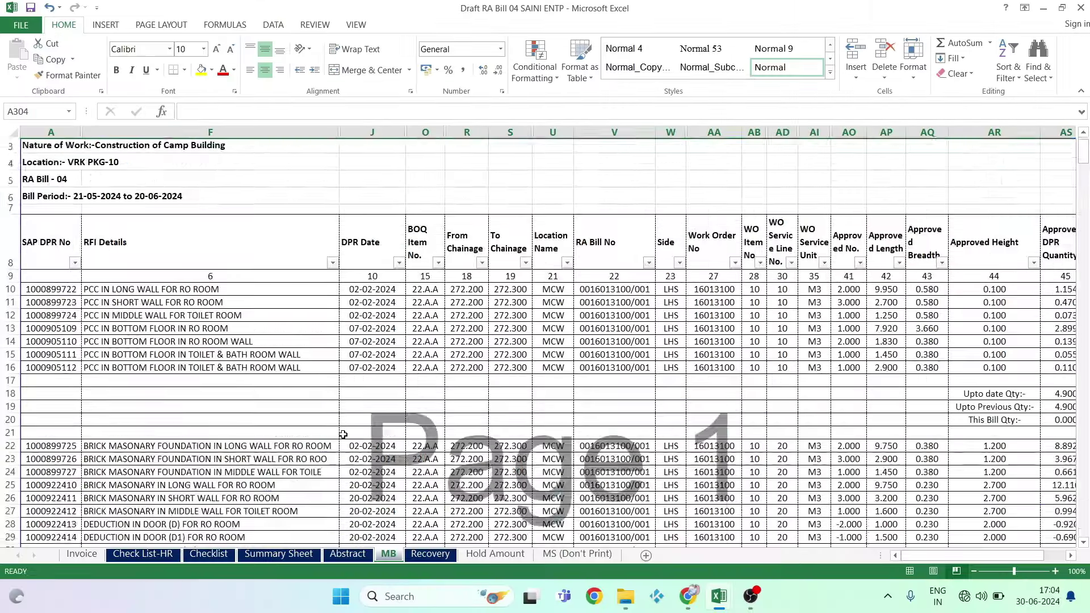
Scroll through the MB sheet's RFI groups and their Upto date, Upto Previous and This Bill quantities
scroll(343, 435, "down", 8)
scroll(342, 434, "down", 7)
scroll(343, 434, "down", 9)
scroll(343, 435, "down", 9)
scroll(343, 434, "down", 12)
scroll(343, 434, "down", 11)
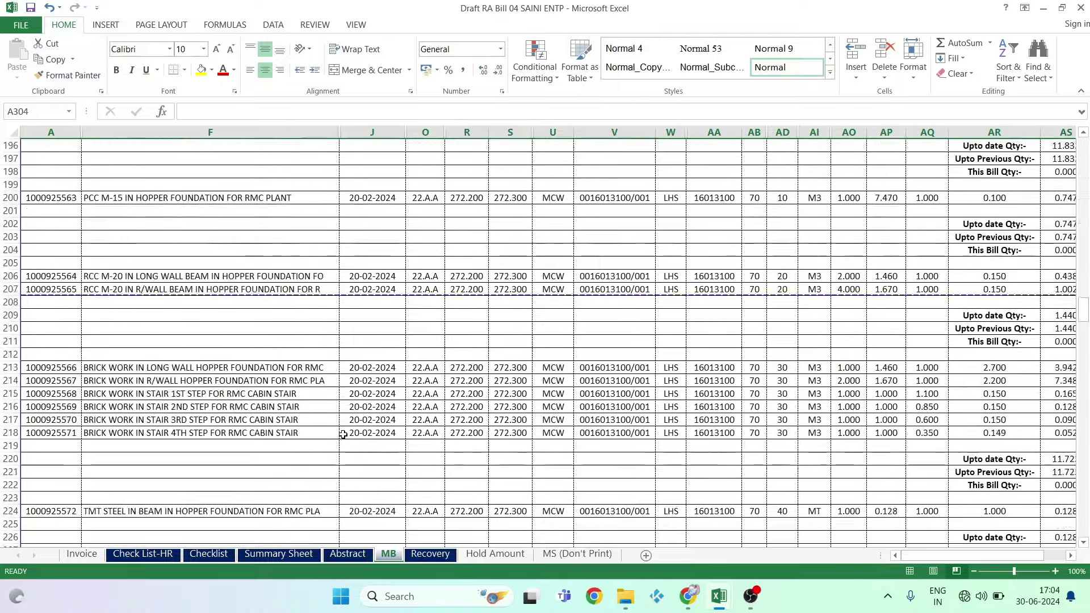
scroll(343, 434, "down", 11)
scroll(342, 435, "down", 7)
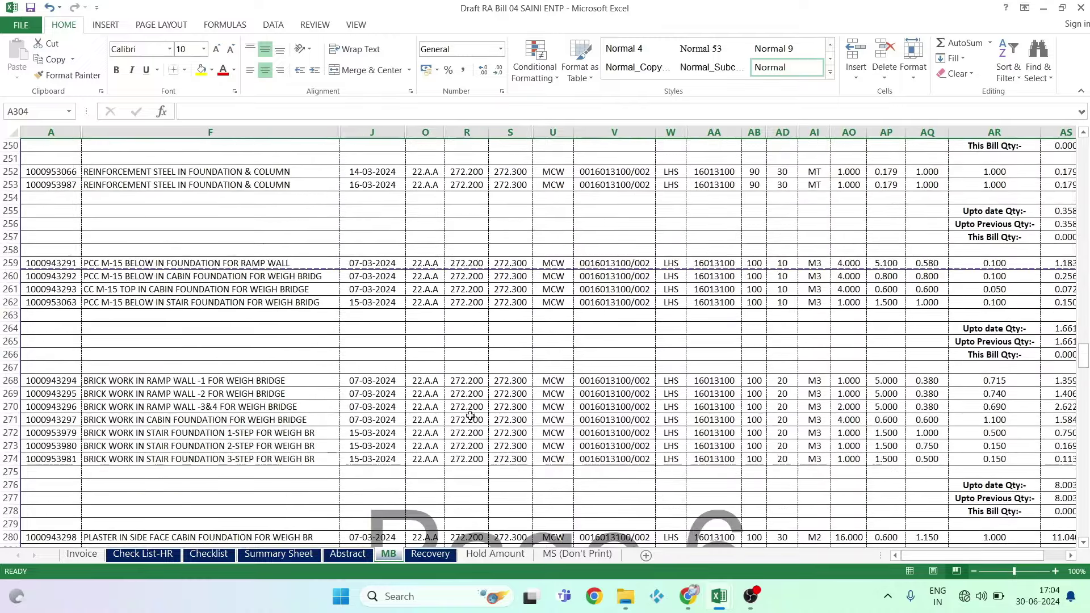
scroll(631, 338, "up", 1)
scroll(631, 339, "up", 10)
scroll(633, 330, "up", 7)
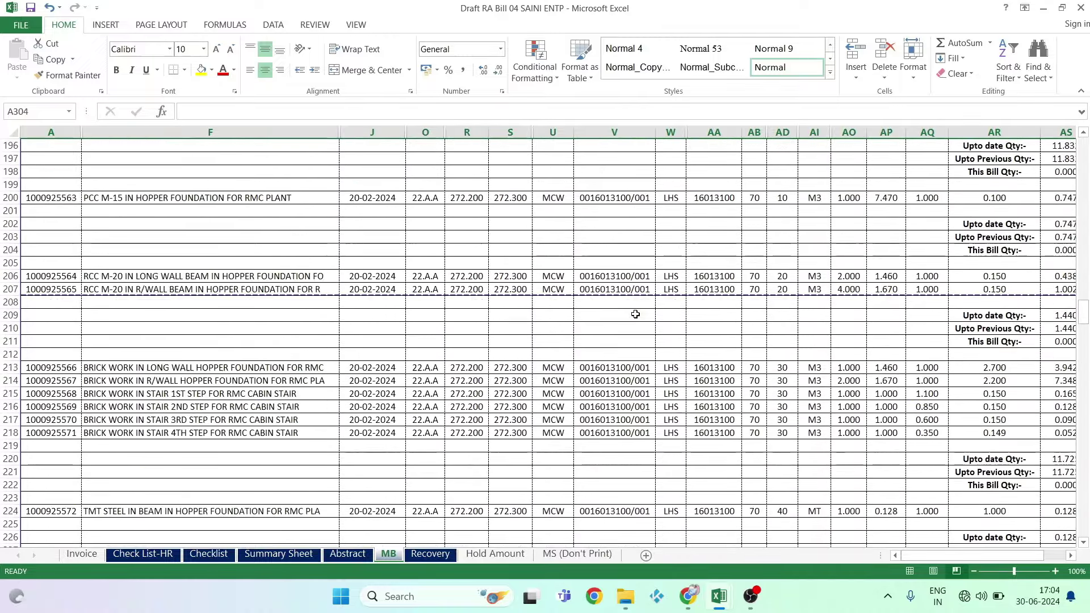
scroll(636, 315, "up", 7)
scroll(635, 315, "up", 12)
scroll(635, 315, "up", 7)
scroll(636, 314, "up", 6)
scroll(635, 314, "up", 12)
scroll(636, 314, "up", 8)
scroll(635, 315, "up", 7)
scroll(635, 314, "up", 7)
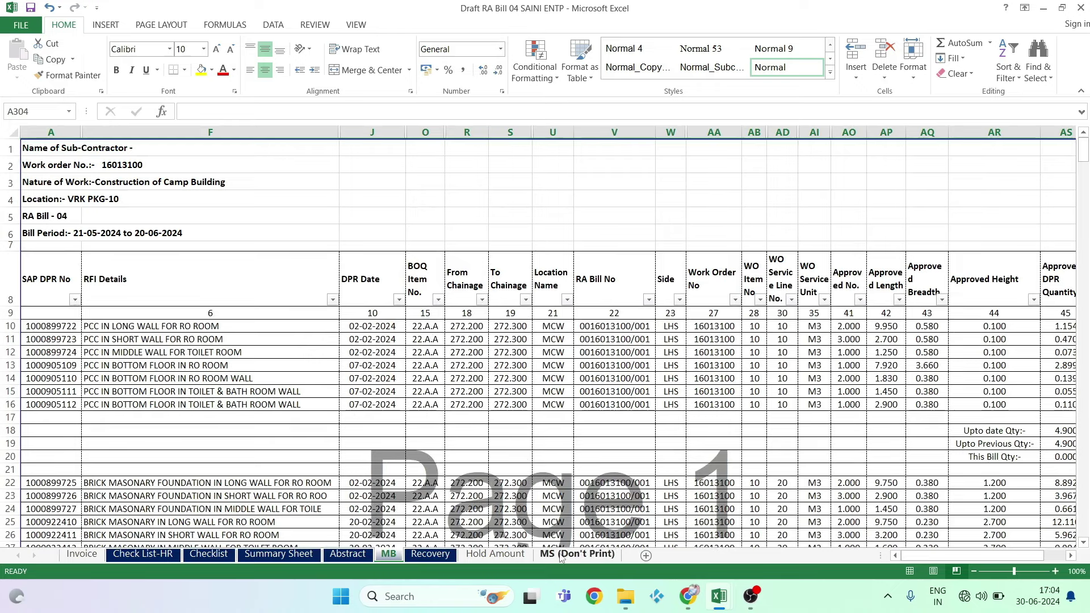
left_click(576, 554)
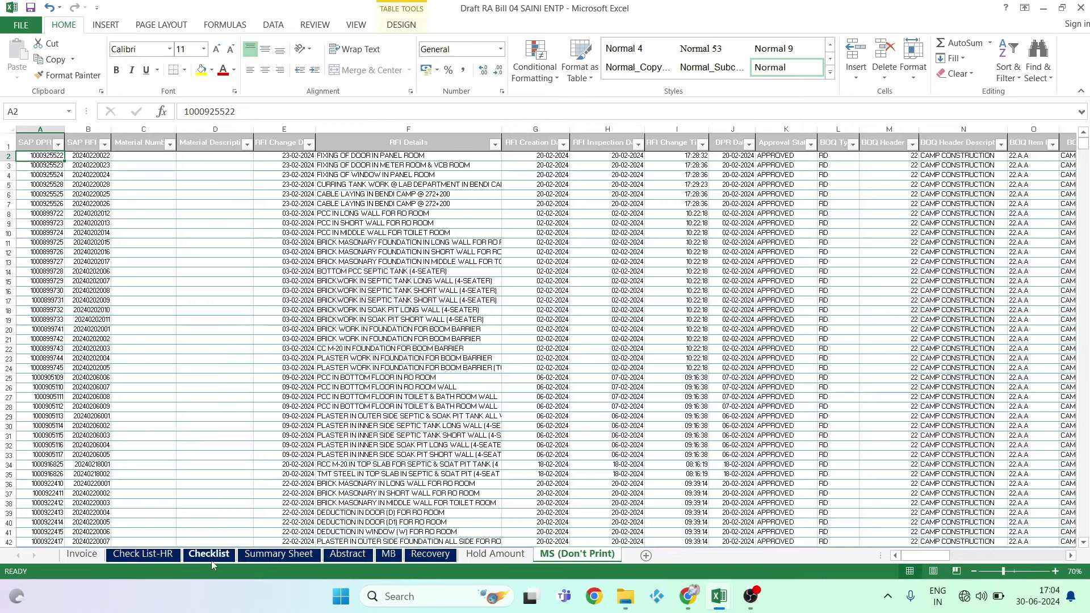
left_click(388, 554)
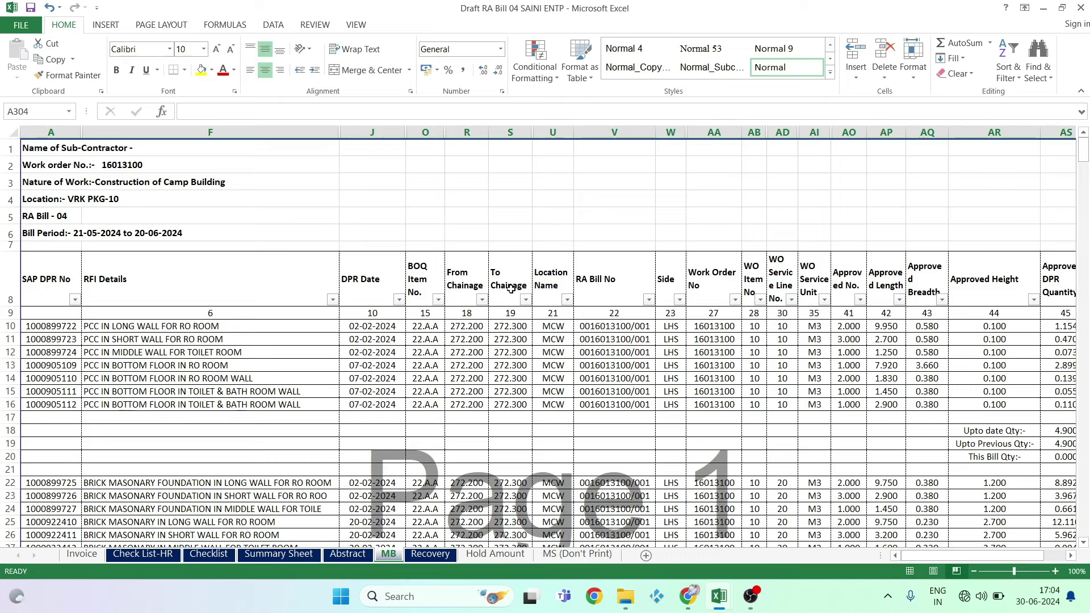
left_click(43, 327)
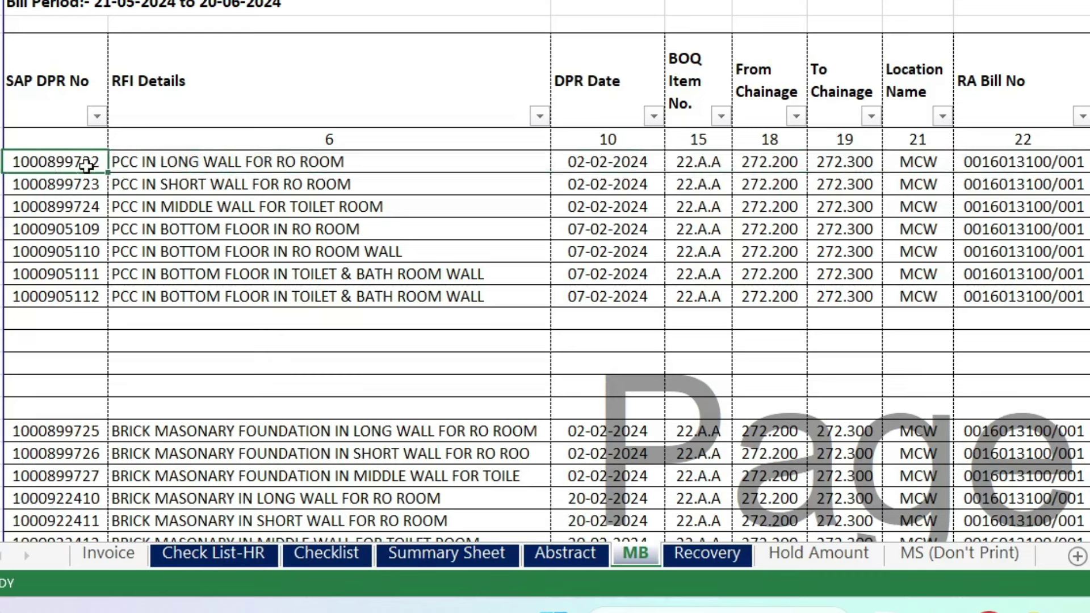
left_click(87, 183)
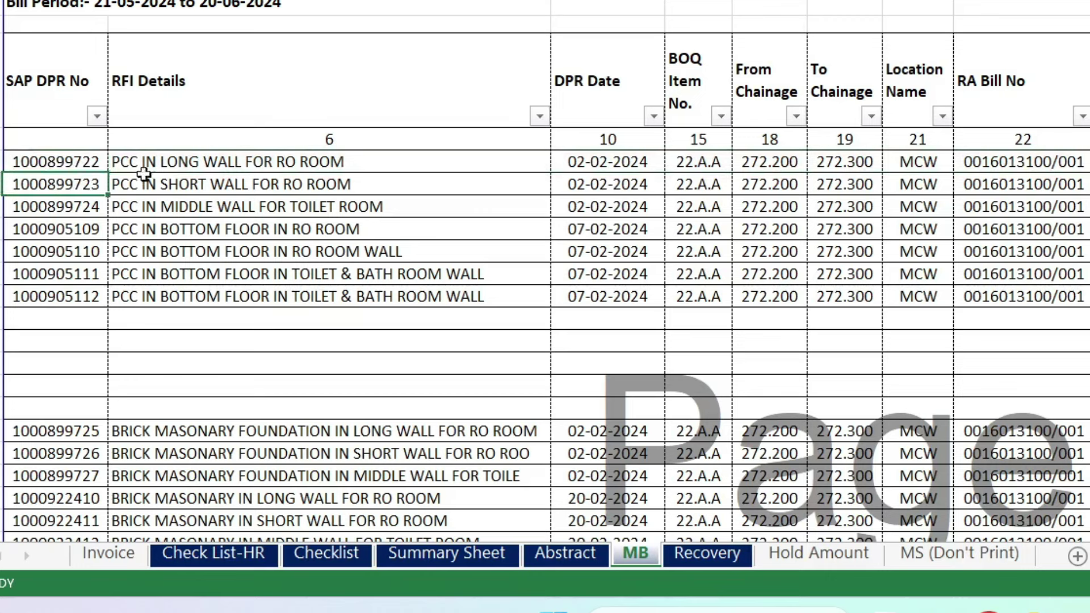
left_click_drag(148, 169, 158, 175)
left_click(158, 179)
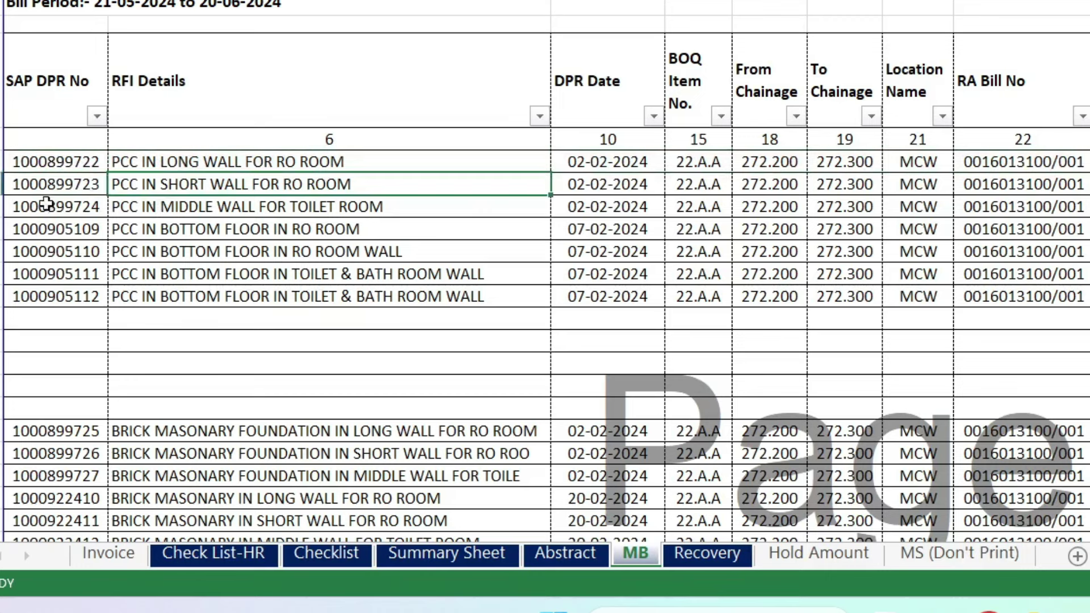
key("shift+space")
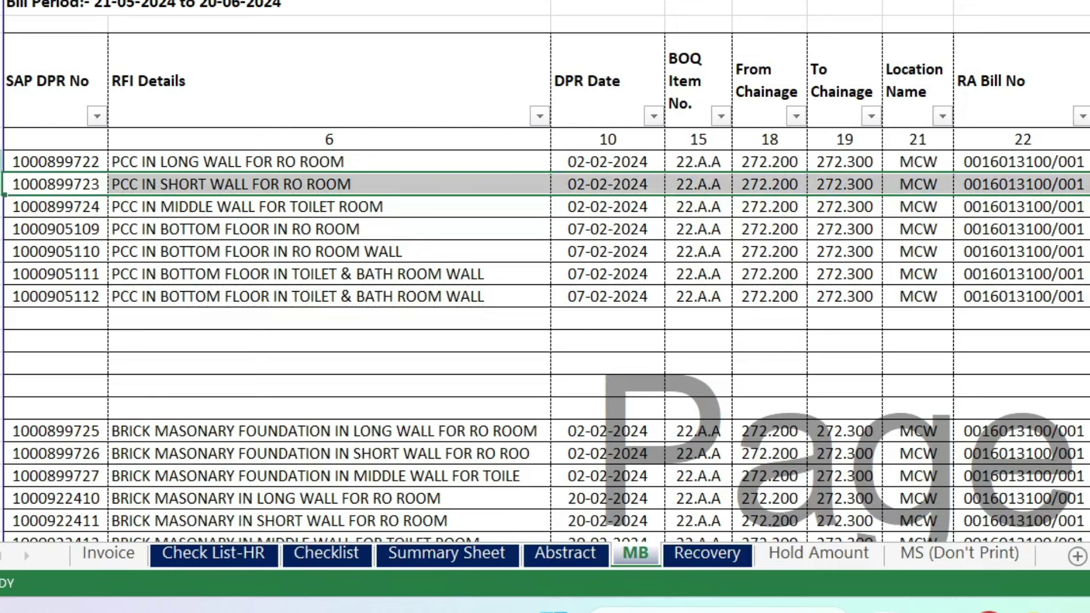
key("shift+Up")
left_click(175, 183)
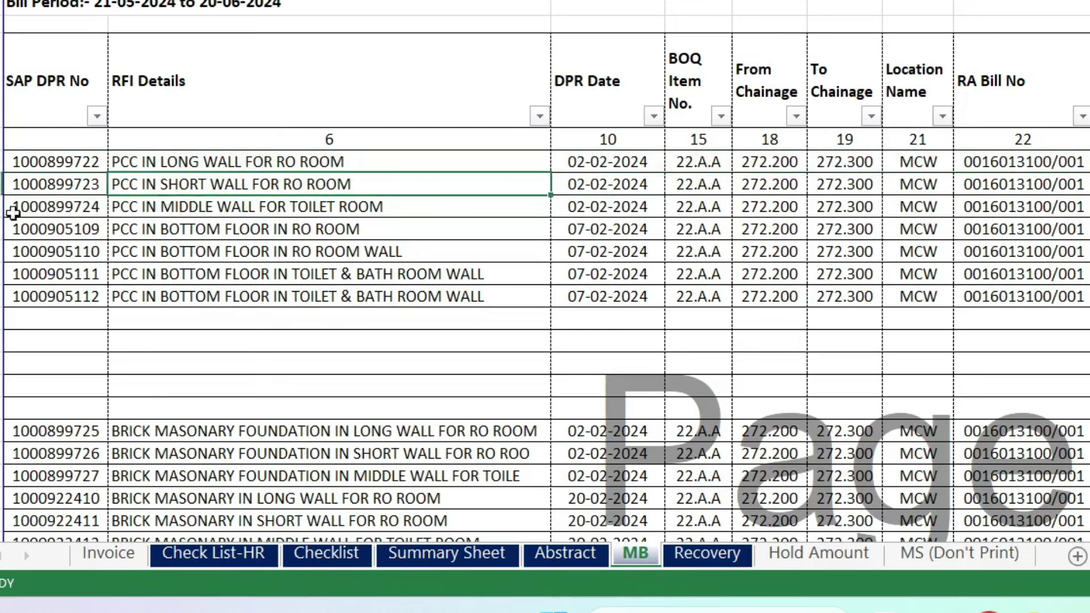
left_click(2, 185)
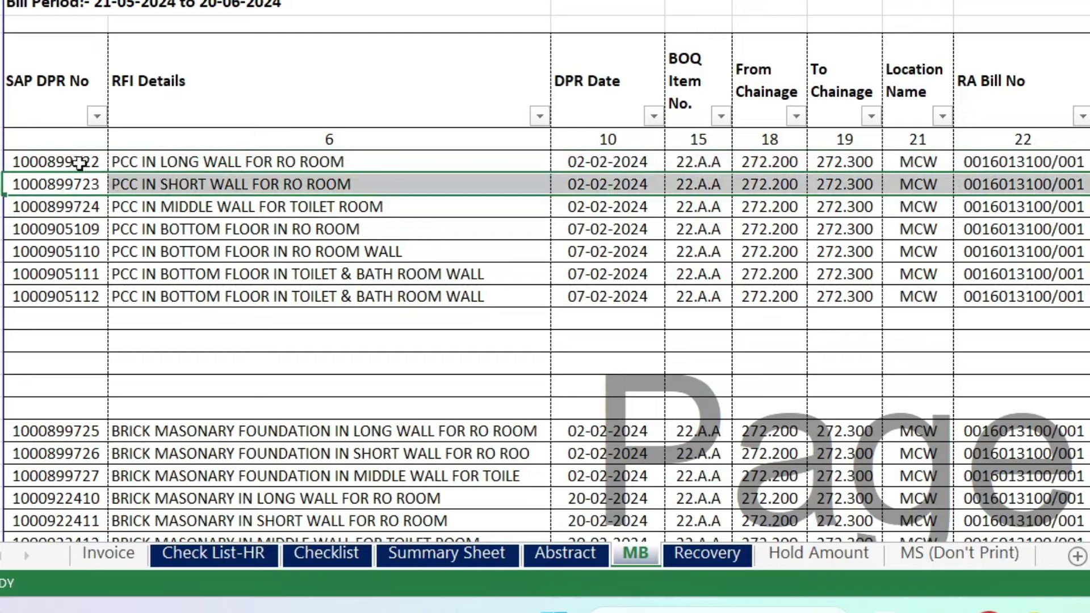
left_click_drag(64, 161, 71, 293)
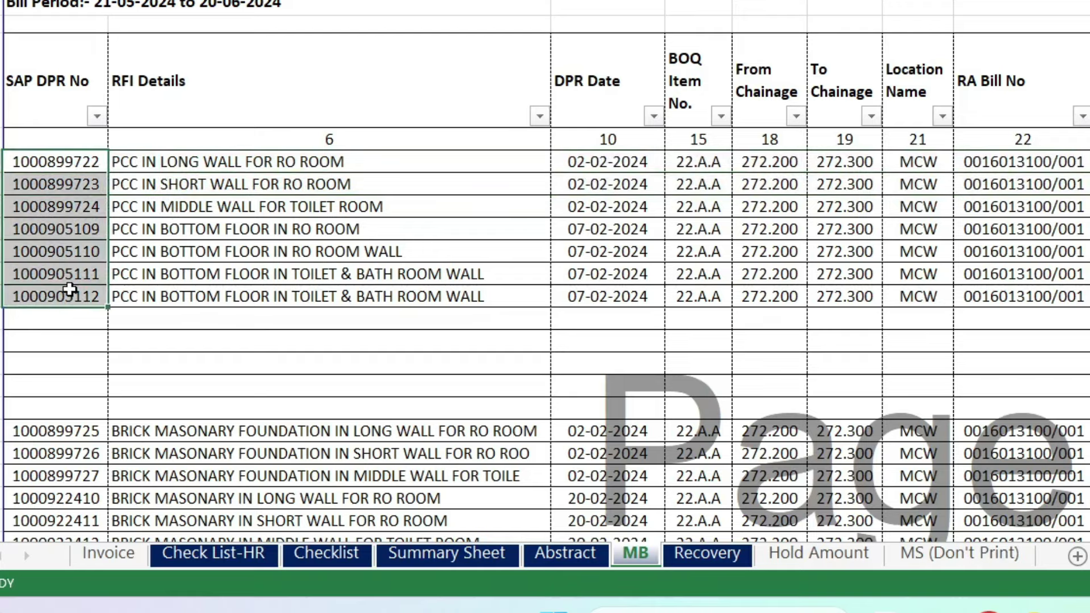
scroll(77, 286, "down", 5)
scroll(78, 286, "down", 4)
scroll(80, 287, "down", 6)
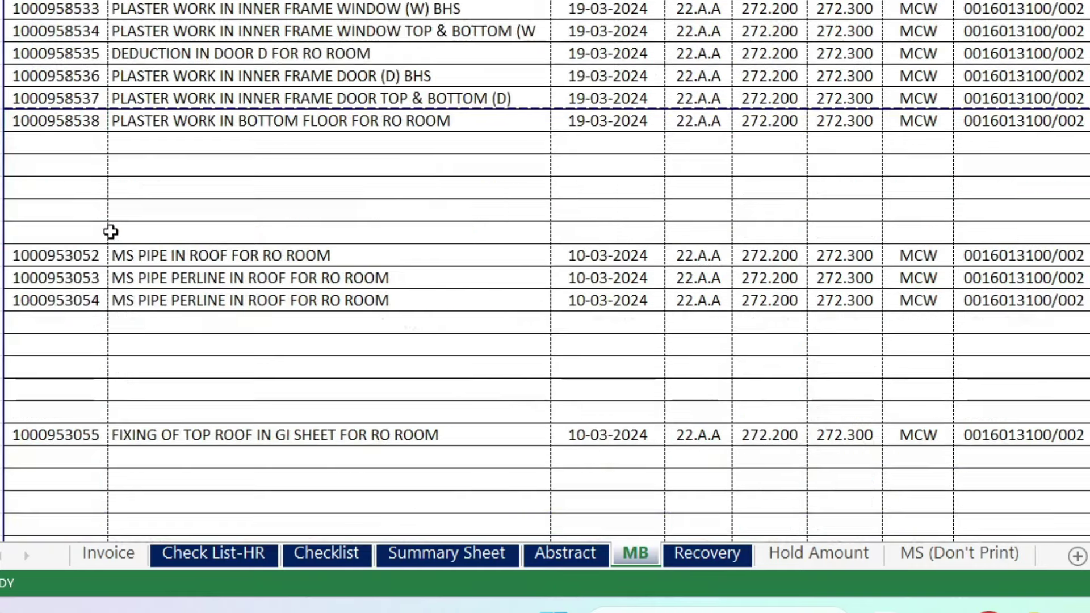
scroll(504, 125, "up", 10)
scroll(504, 125, "up", 2)
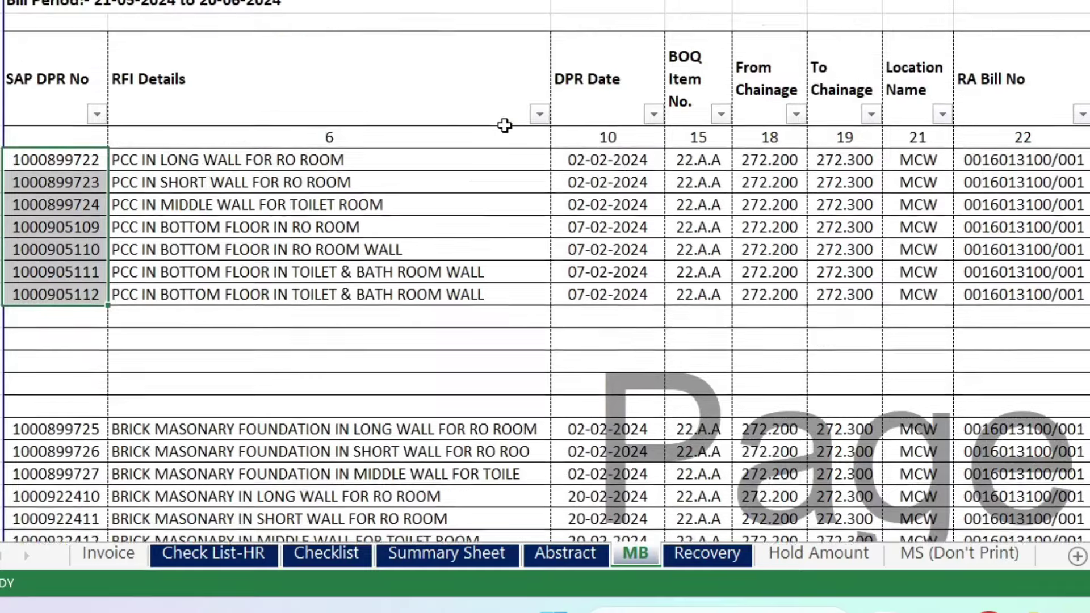
scroll(505, 124, "down", 2)
scroll(506, 125, "up", 2)
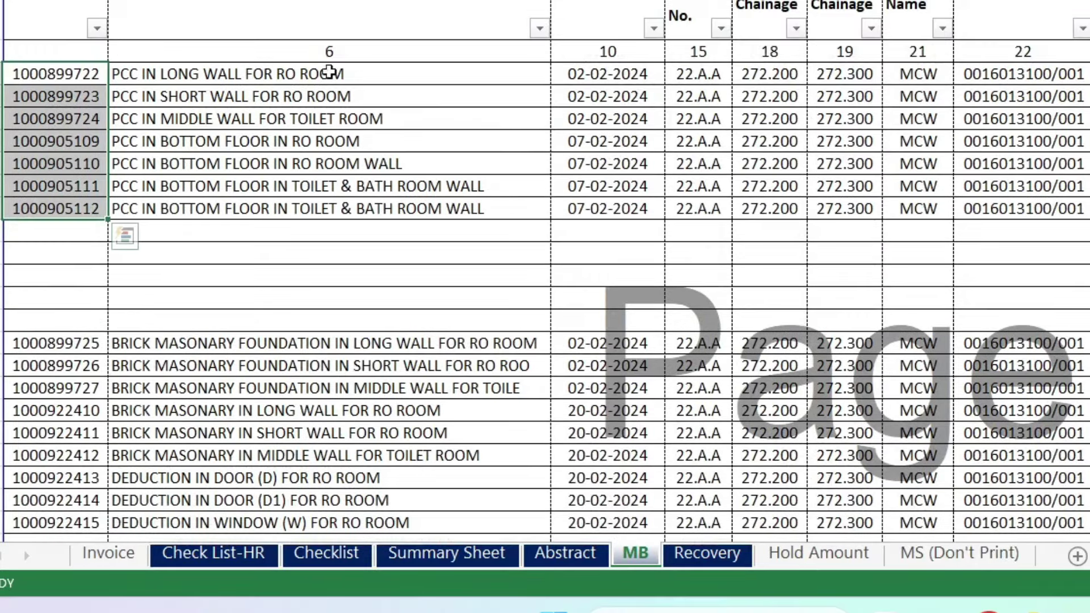
left_click(271, 72)
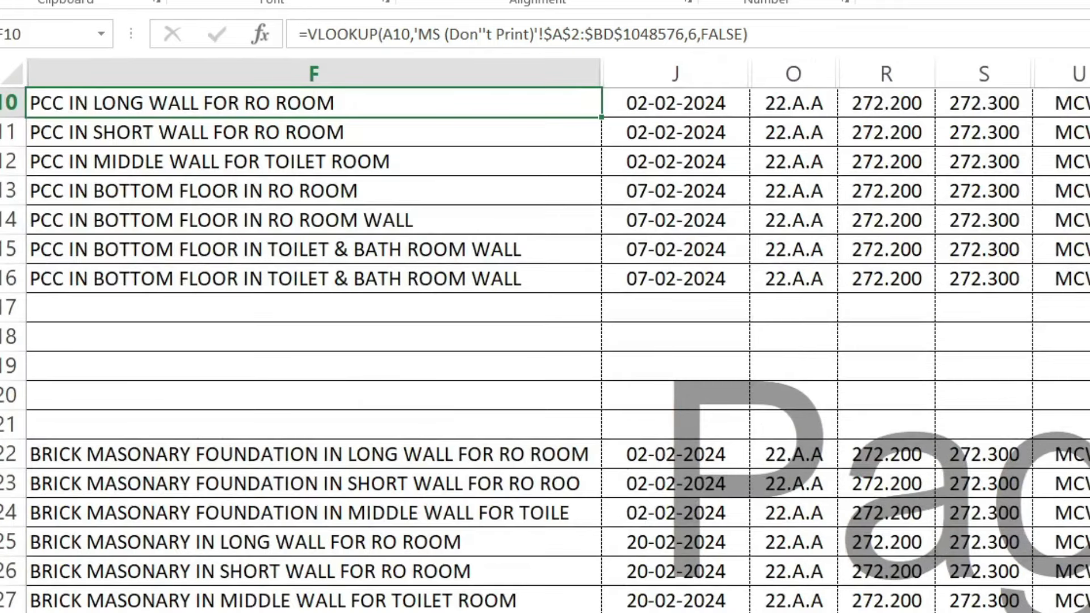
Compare the SAP DPR No in MB cell A10 against the MS (Don't Print) source table
scroll(493, 378, "up", 2)
scroll(525, 255, "up", 1)
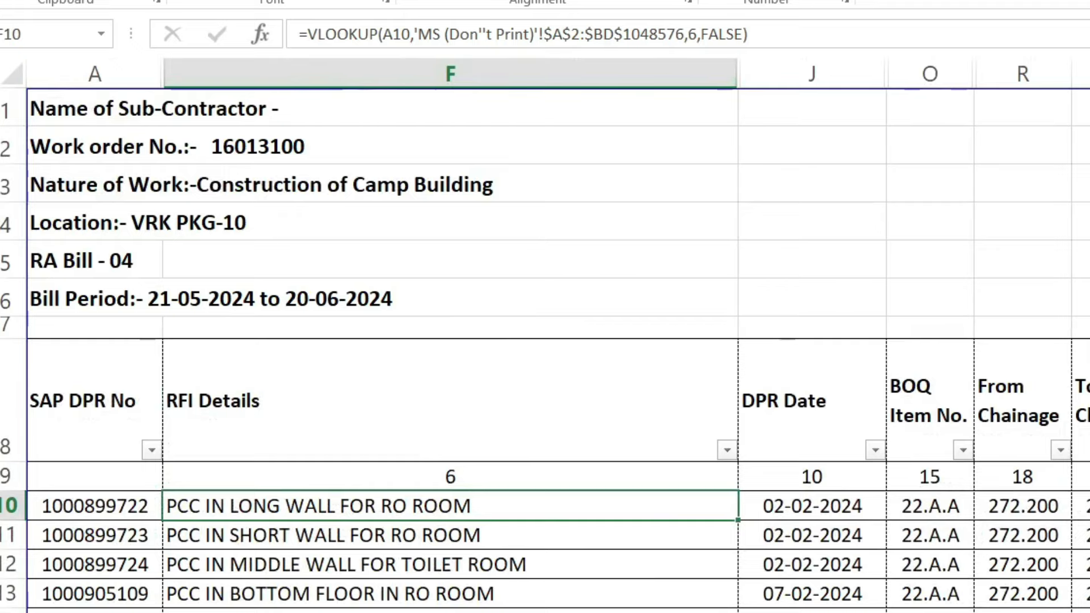
key("ctrl+bracketleft")
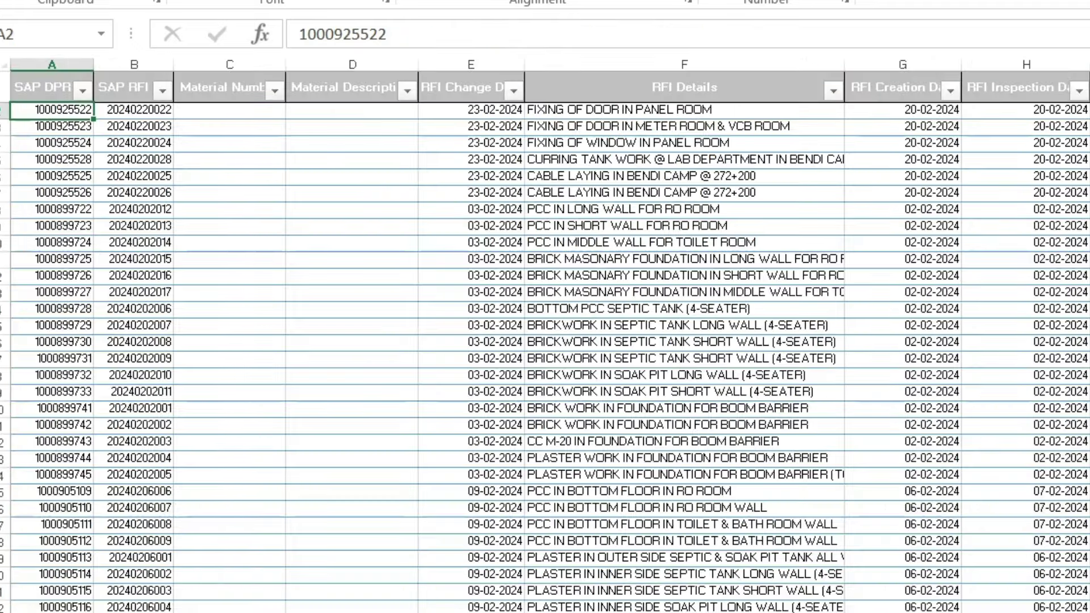
key("F5")
key("Return")
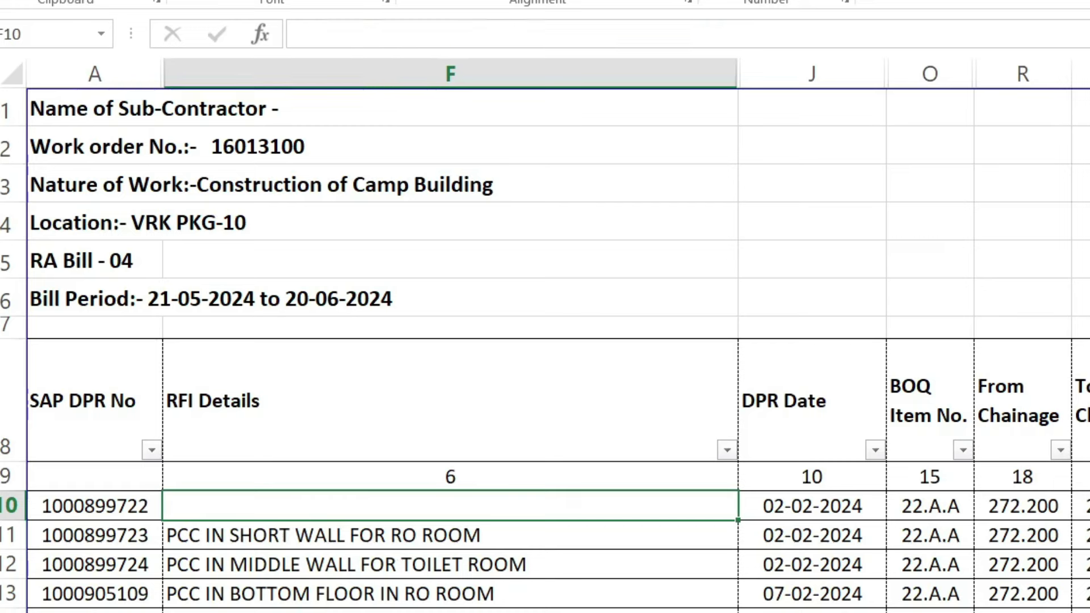
left_click(110, 508)
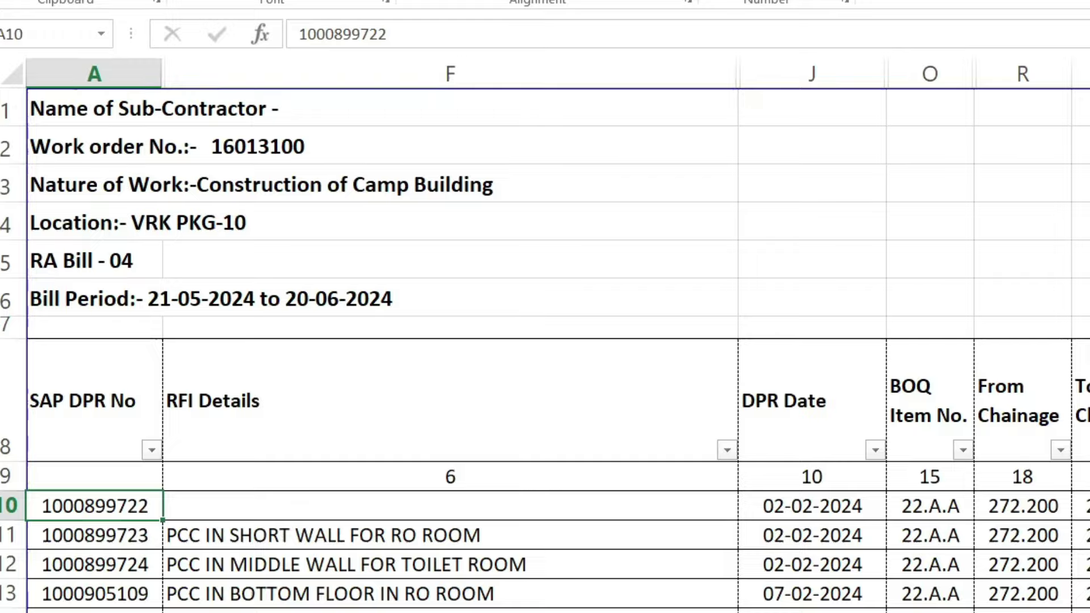
key("ctrl+Page_Down")
scroll(573, 411, "down", 2)
scroll(573, 412, "up", 2)
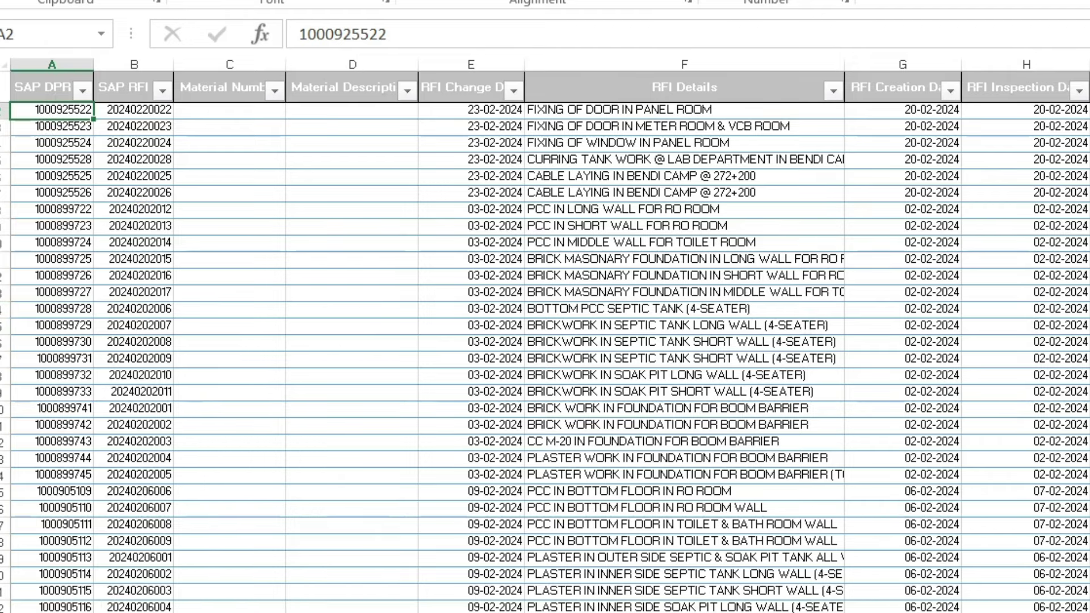
key("ctrl+Page_Down")
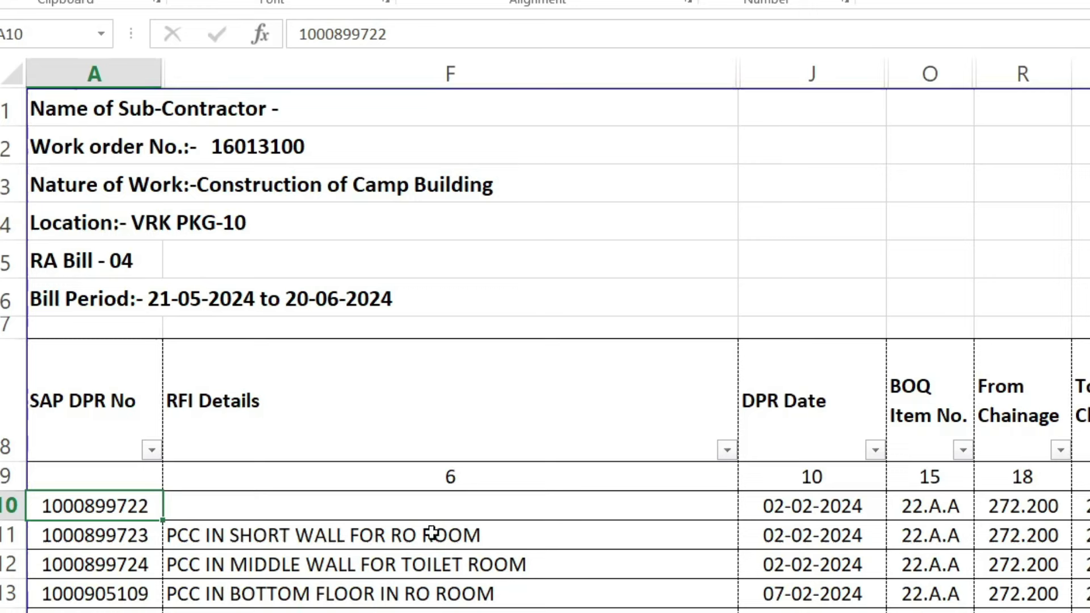
Confirm F10's RFI Details cell is empty and move to the MS (Don't Print) sheet
left_click(380, 511)
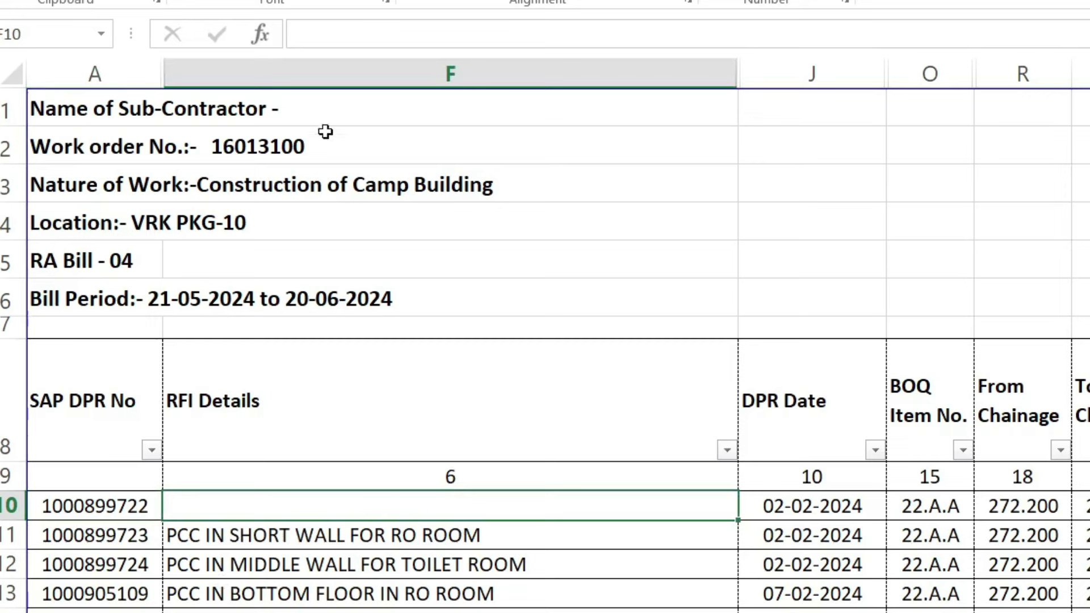
left_click(353, 29)
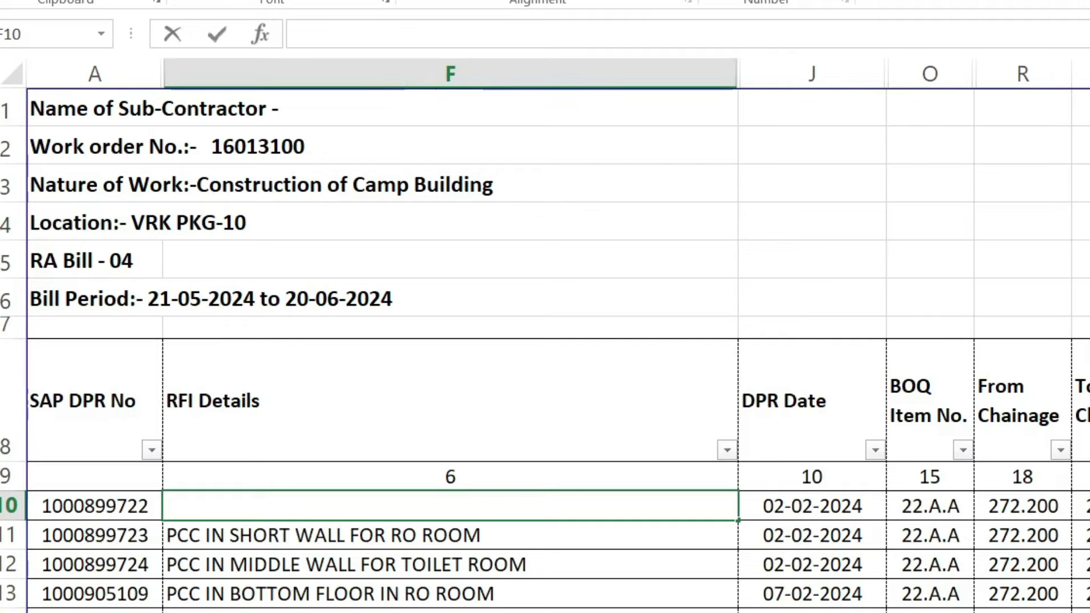
key("Escape")
key("ctrl+Page_Down")
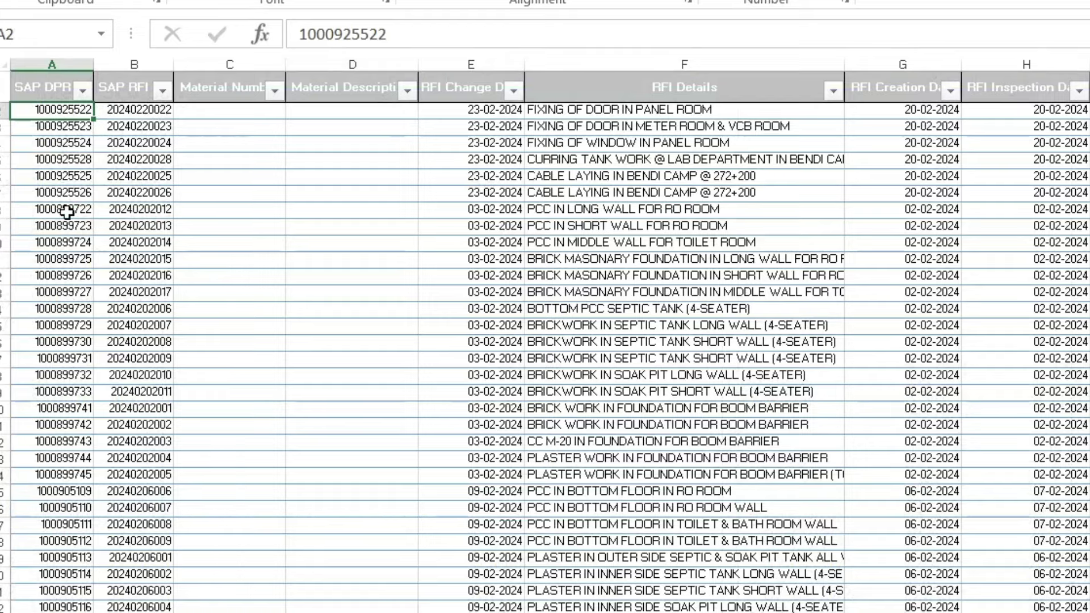
scroll(67, 212, "up", 3)
scroll(67, 212, "up", 2)
scroll(67, 211, "up", 1)
scroll(71, 216, "up", 1)
left_click(88, 275)
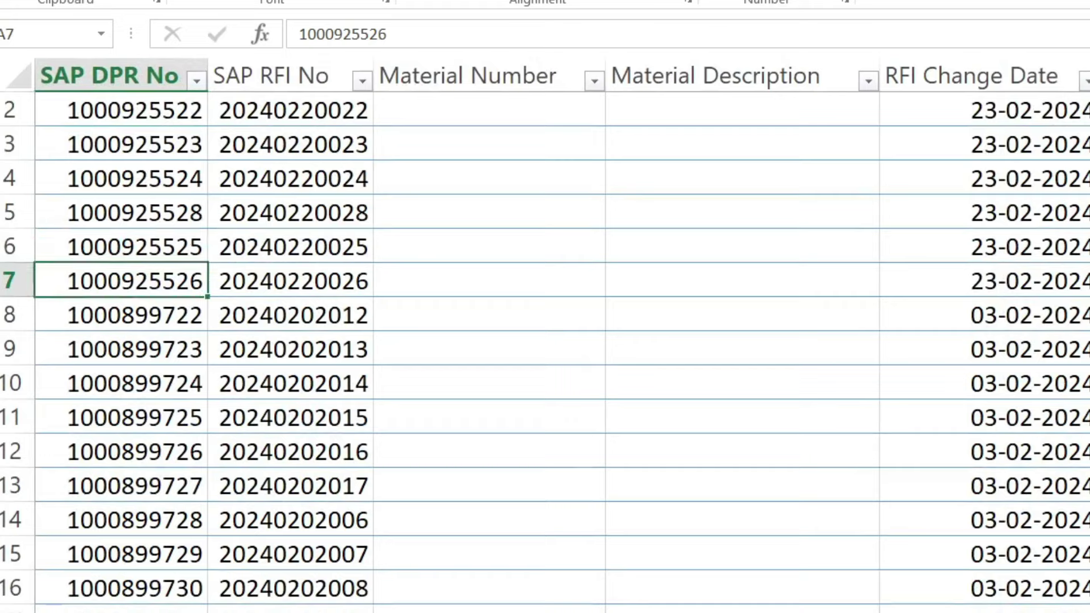
key("shift+space")
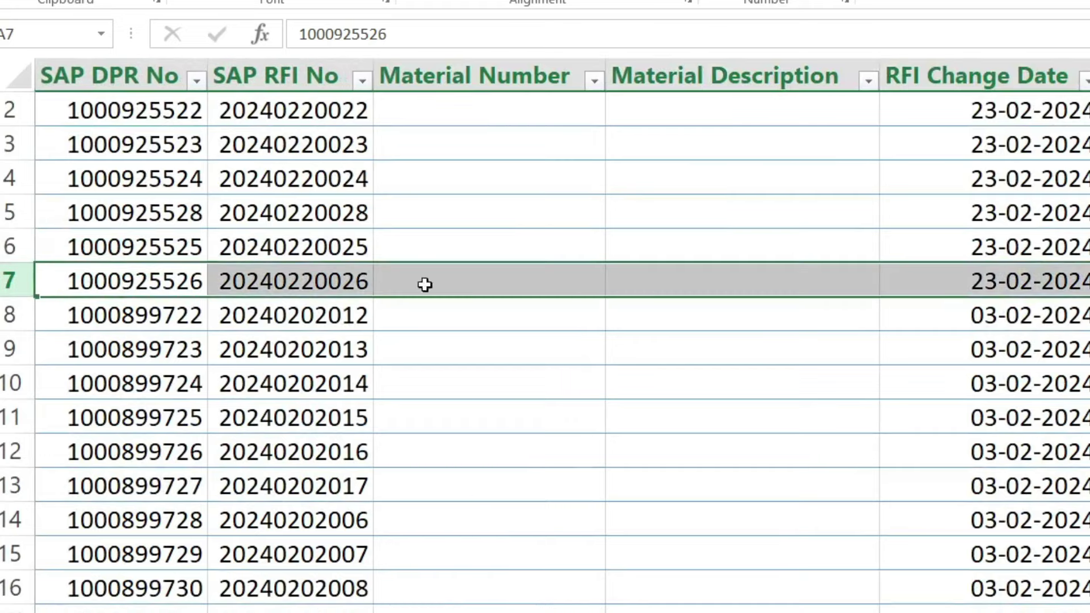
scroll(777, 220, "down", 3, "ctrl")
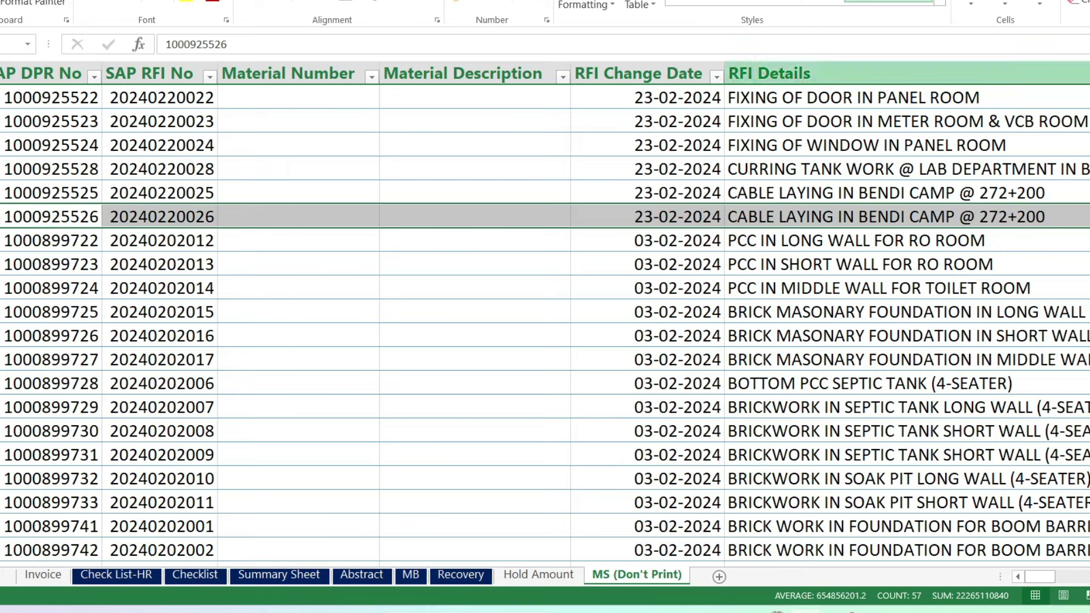
left_click(22, 217)
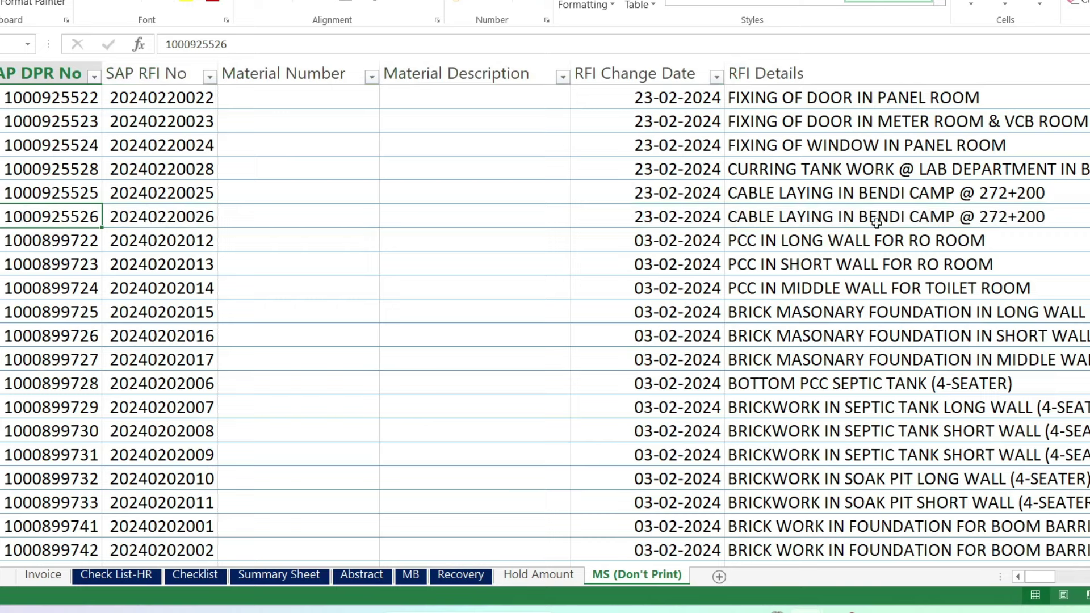
mouse_move(17, 98)
left_mouse_down()
mouse_move(565, 196)
mouse_move(1022, 528)
left_mouse_up()
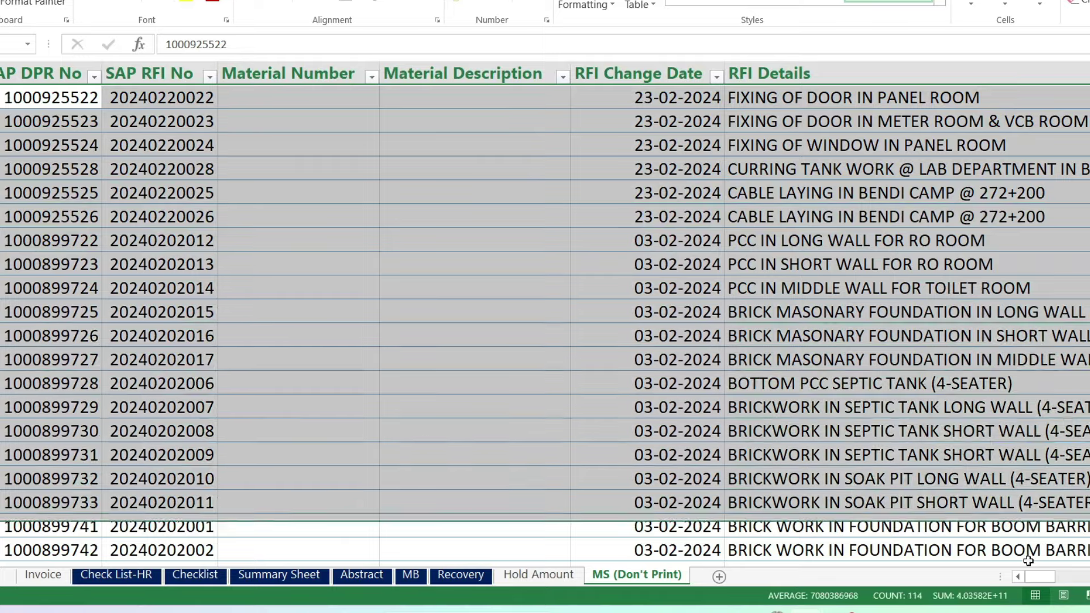
scroll(384, 296, "up", 2)
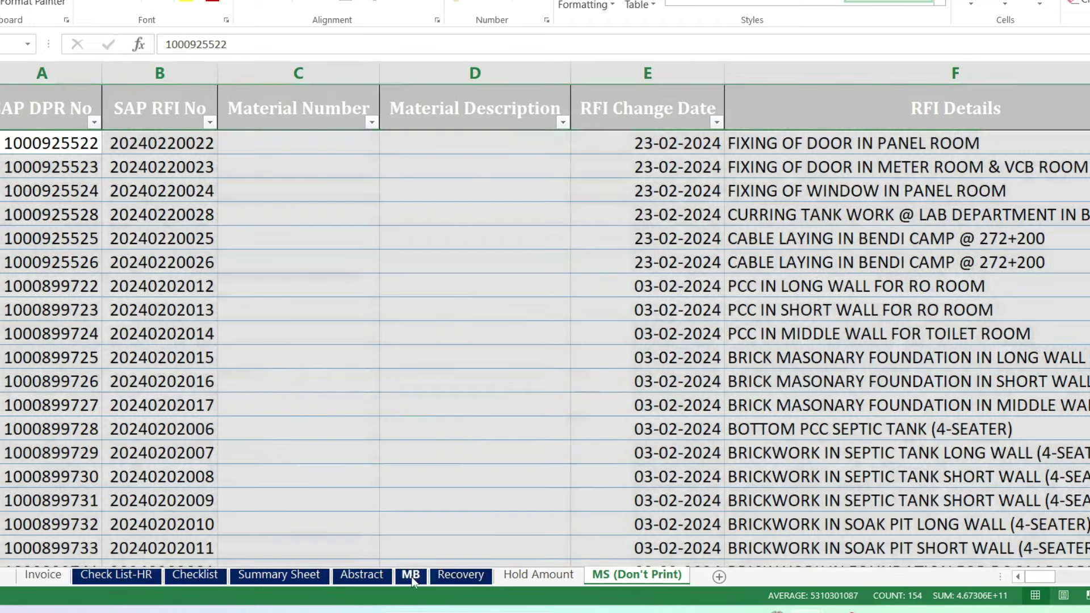
left_click(411, 575)
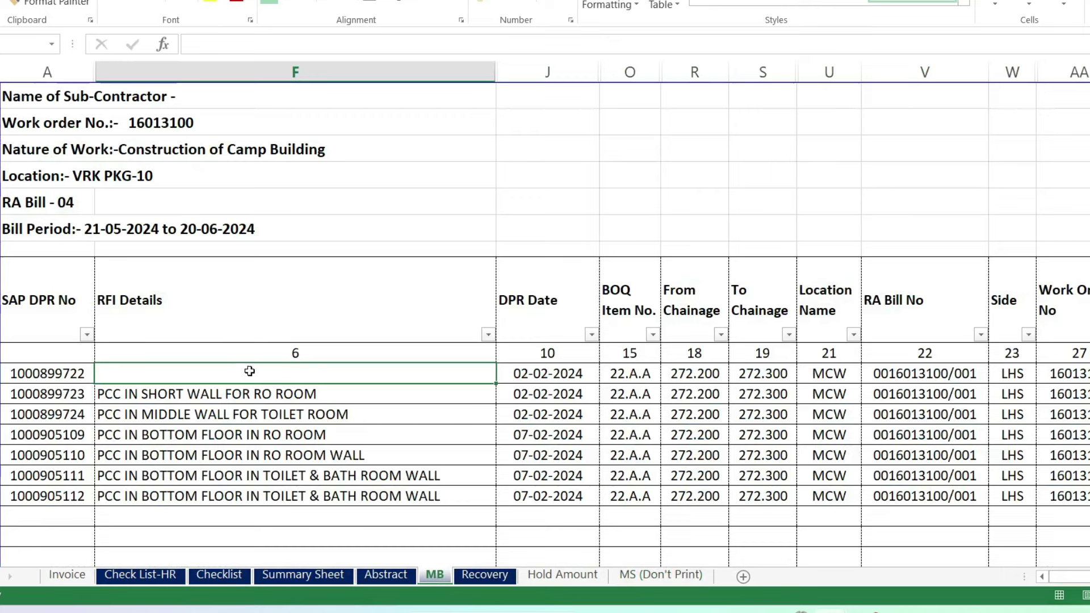
left_click(39, 373)
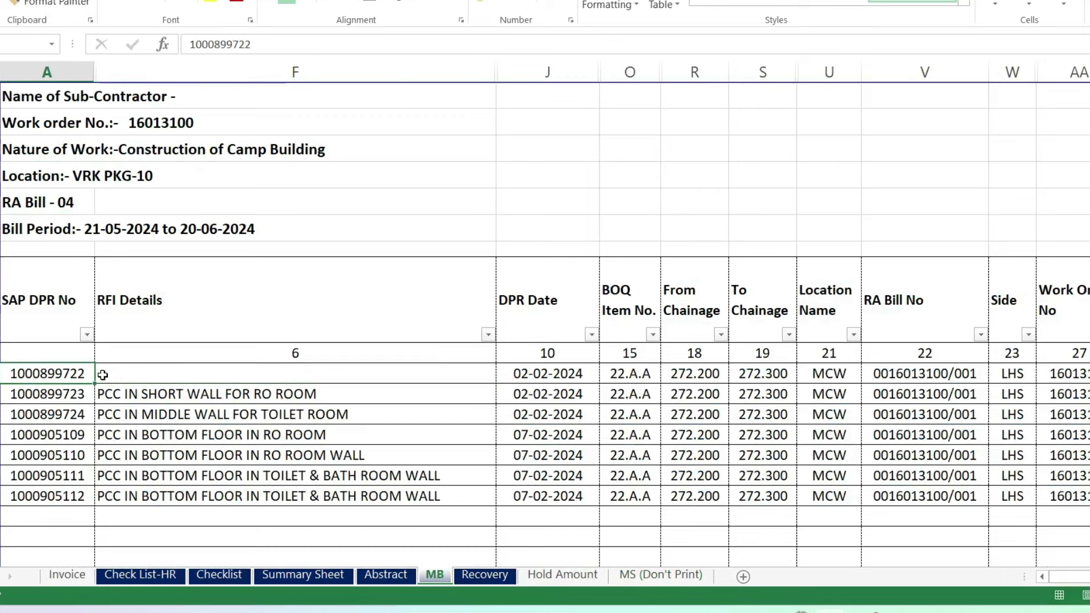
left_click(142, 376)
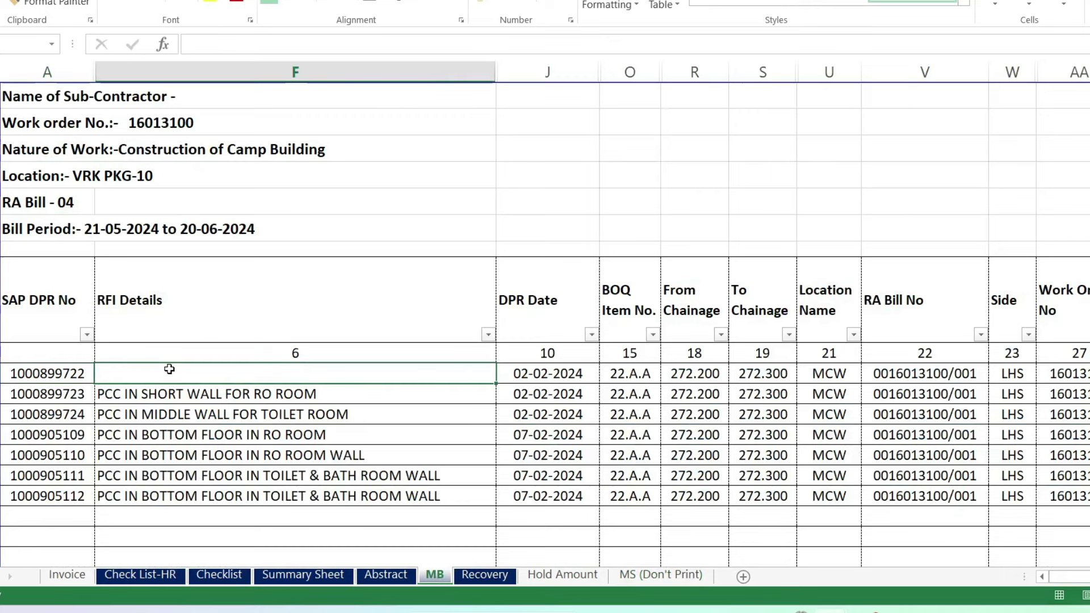
type("=")
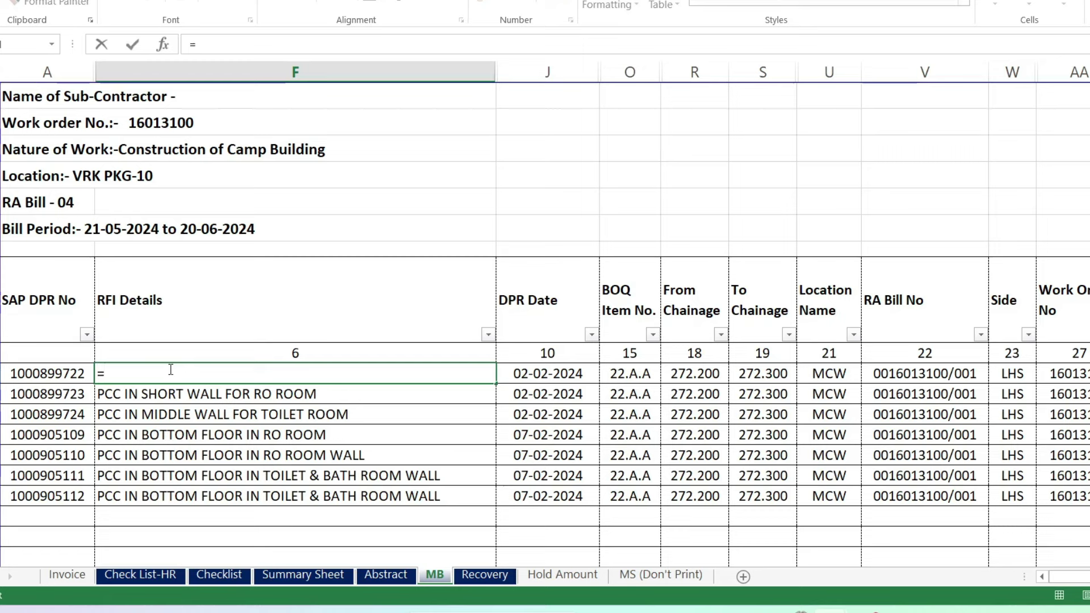
type("vlookup")
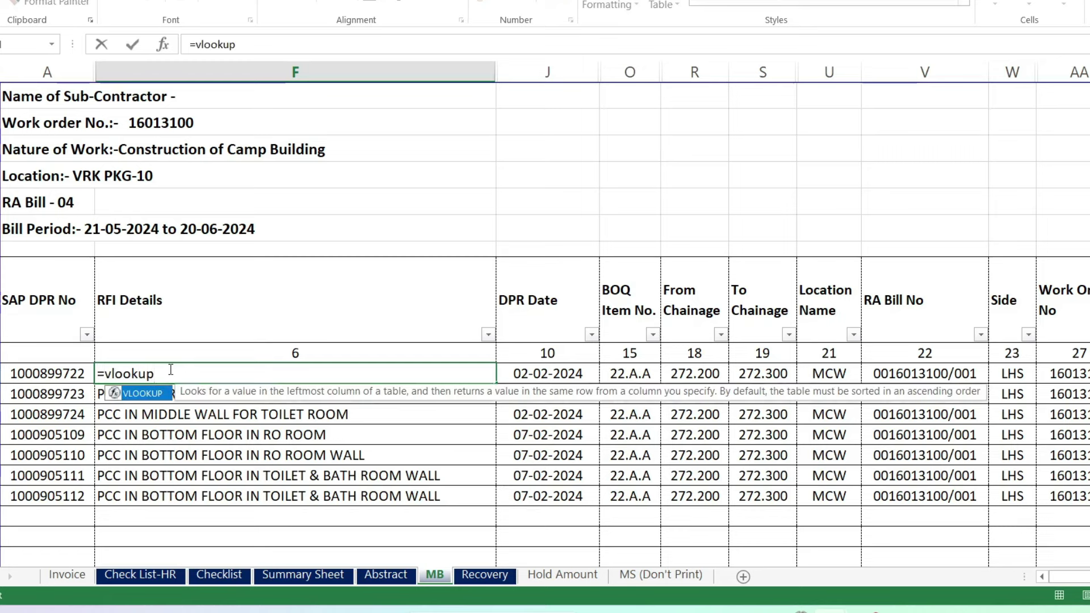
type("(")
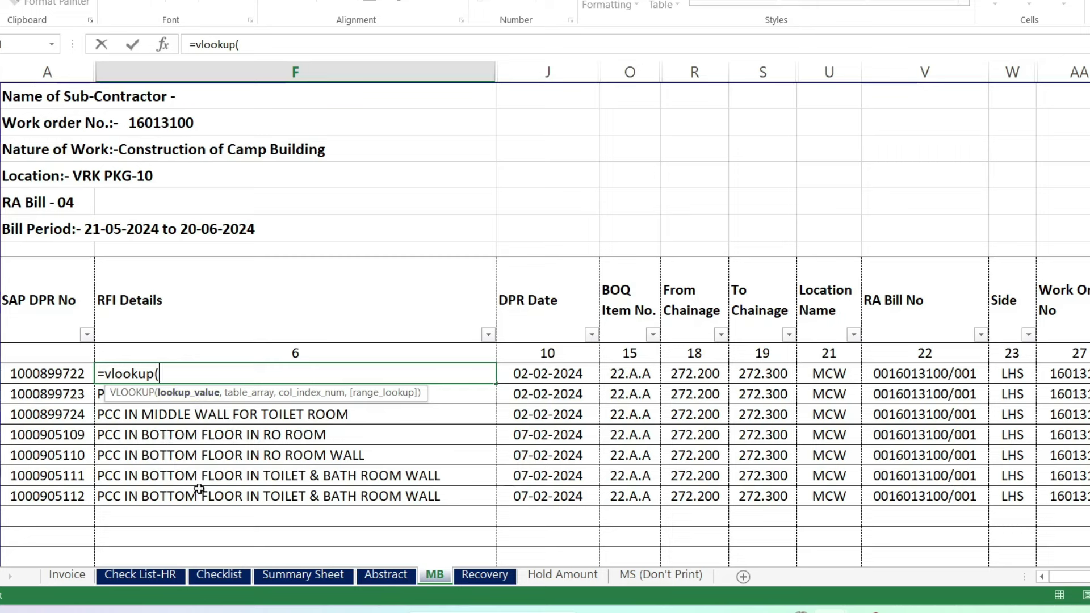
key("Escape")
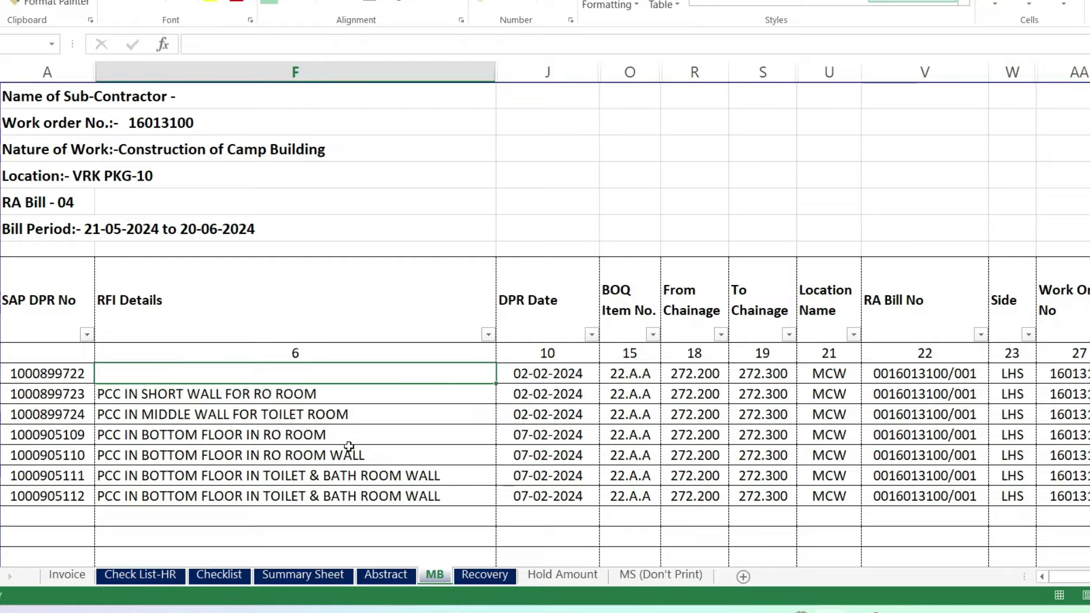
Enter =vlookup(A10, in F10, fixing the spelling, and pick the MS (Don't Print) sheet for the table
scroll(344, 445, "up", 1)
scroll(397, 471, "up", 1)
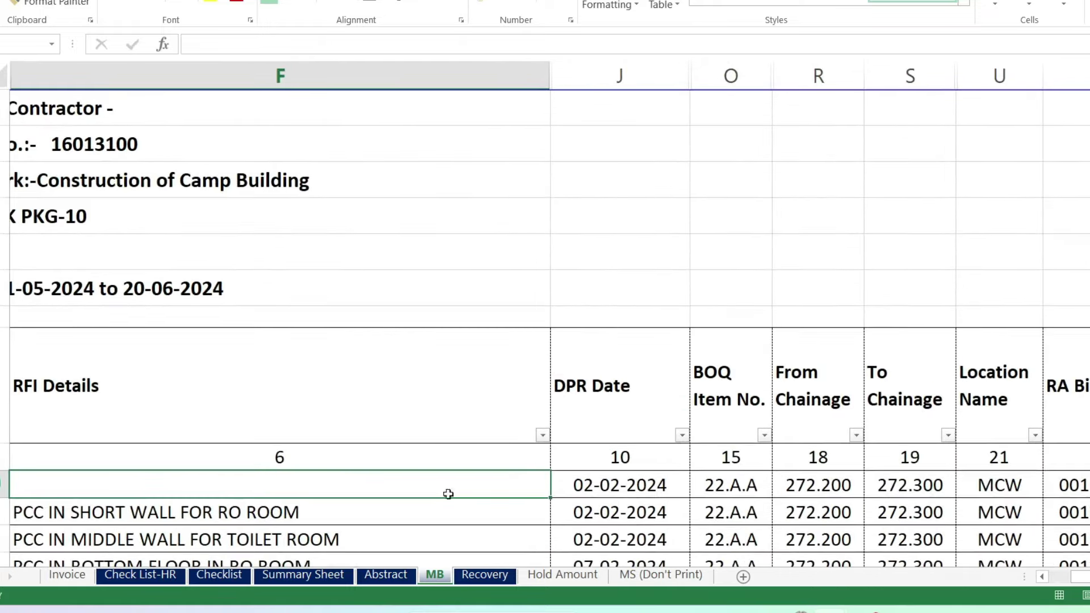
scroll(285, 552, "left", 1)
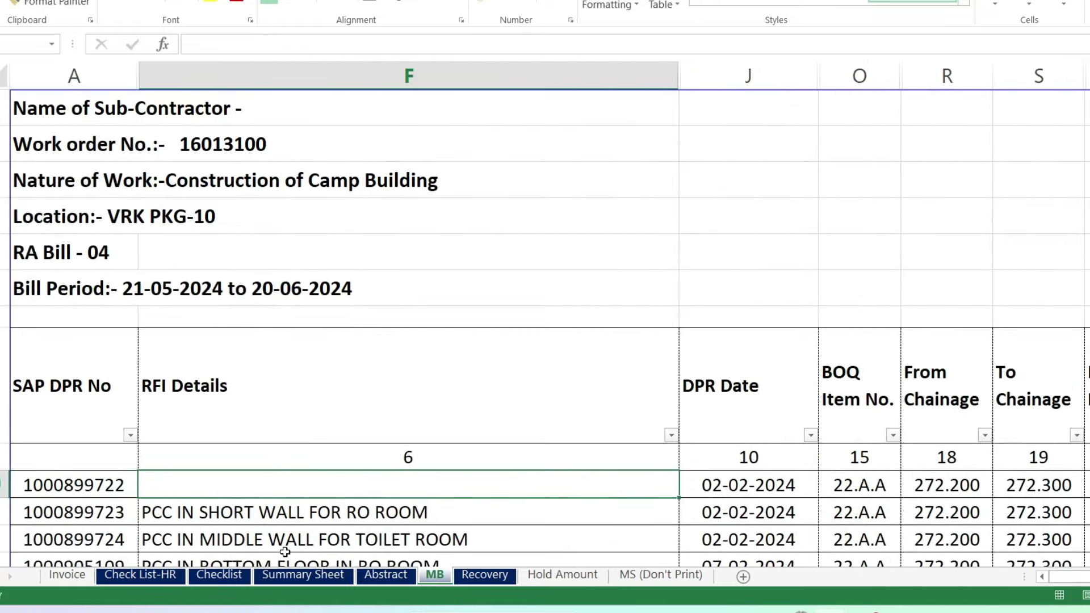
scroll(285, 551, "down", 2)
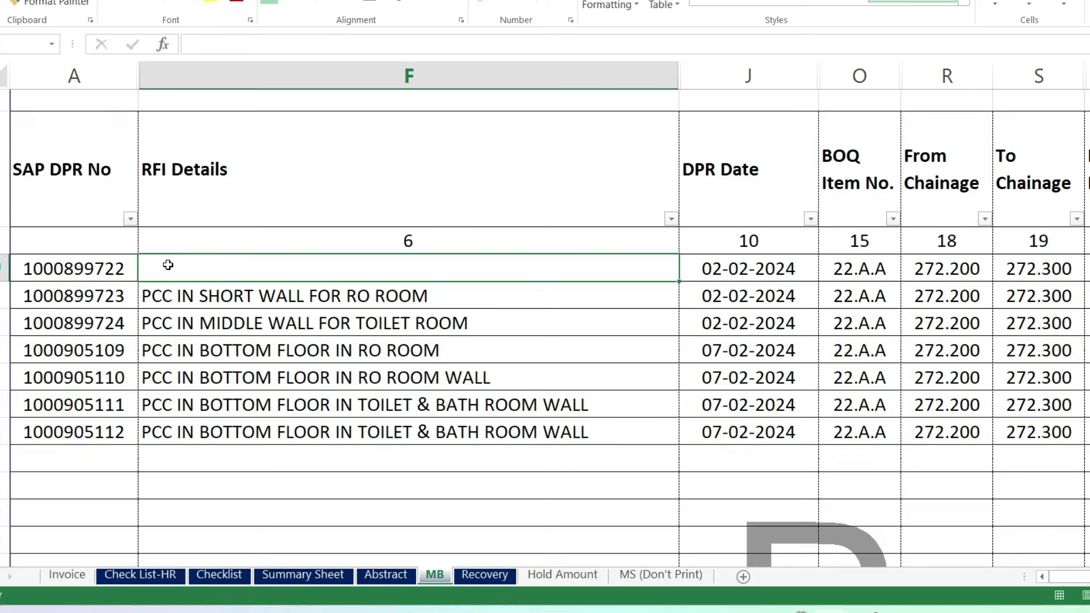
type("=voll")
key("BackSpace")
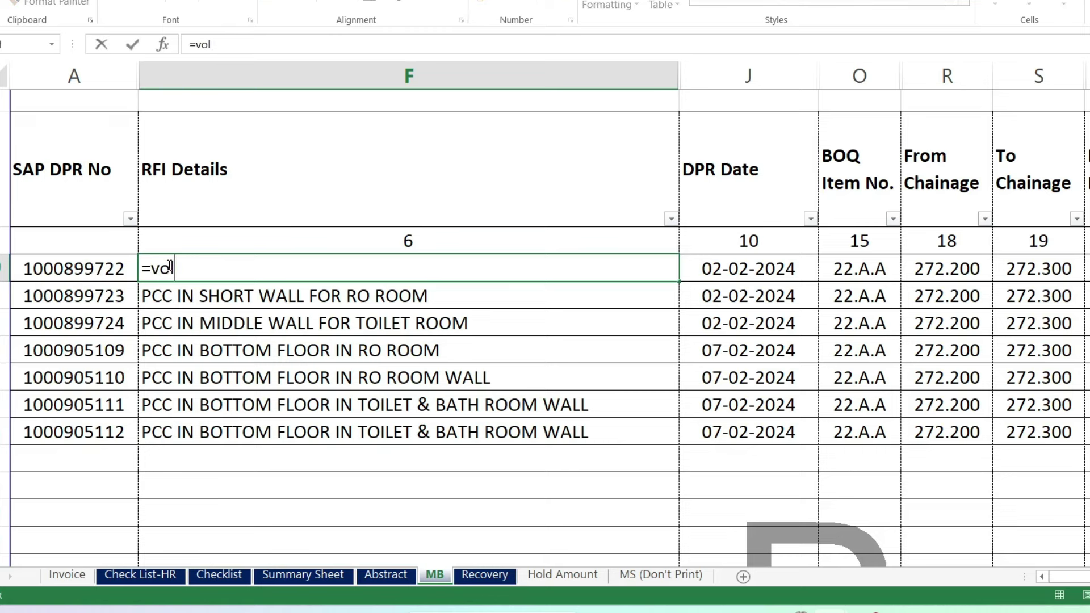
type("ook")
type("up")
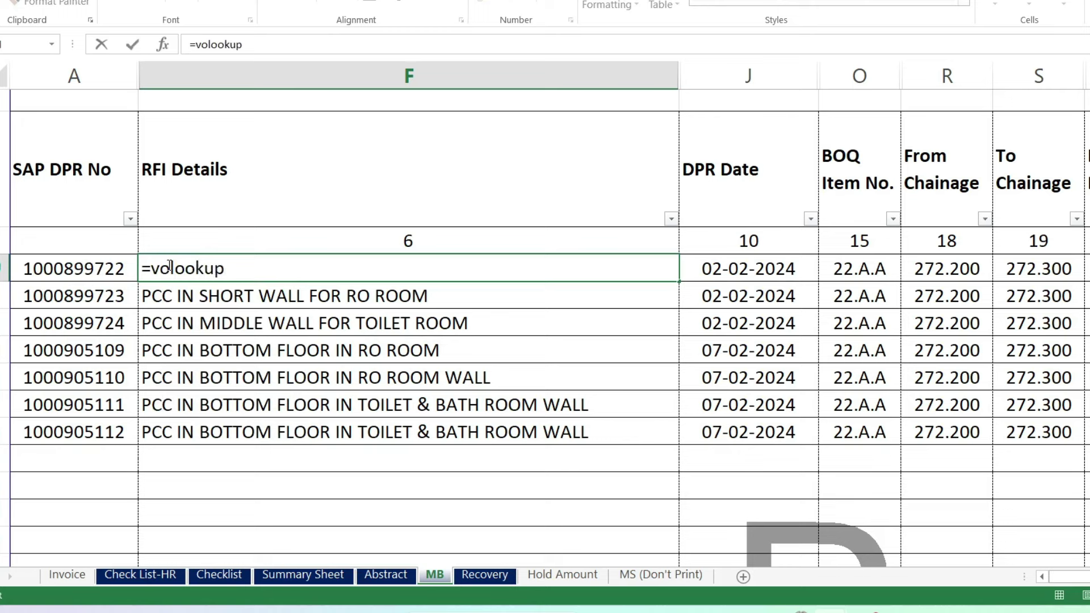
left_click(169, 267)
key("BackSpace")
key("Right")
key("Right")
key("Right")
key("Right")
key("Right")
key("Right")
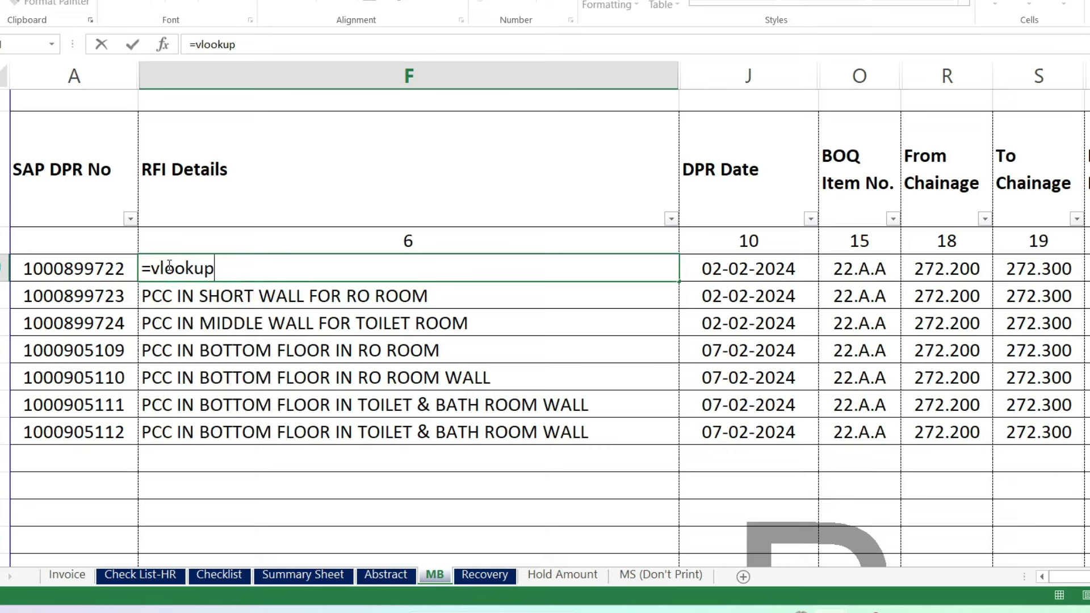
type("(")
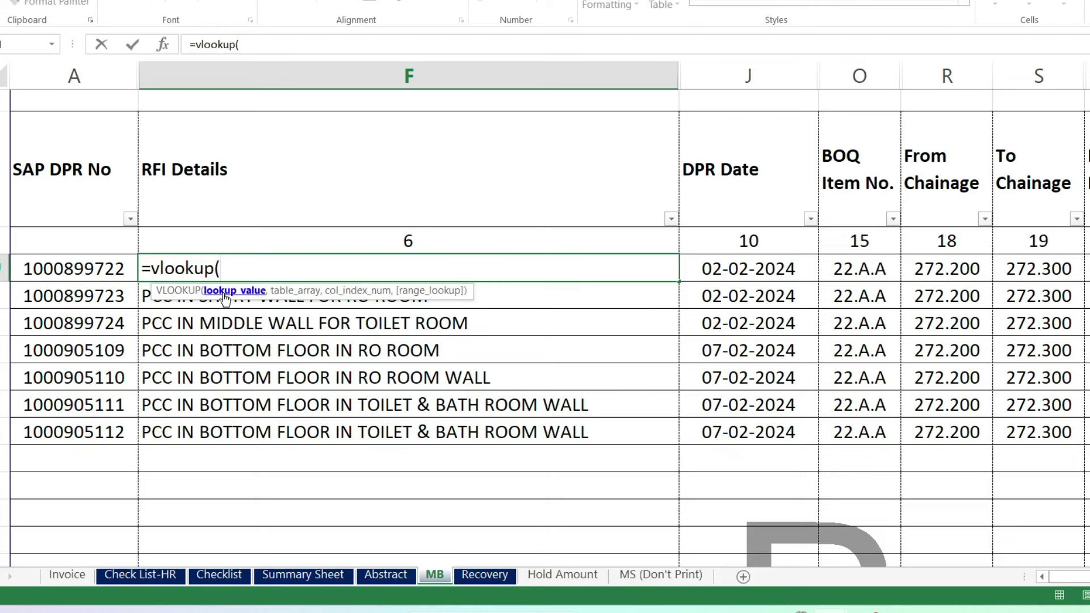
left_click(74, 270)
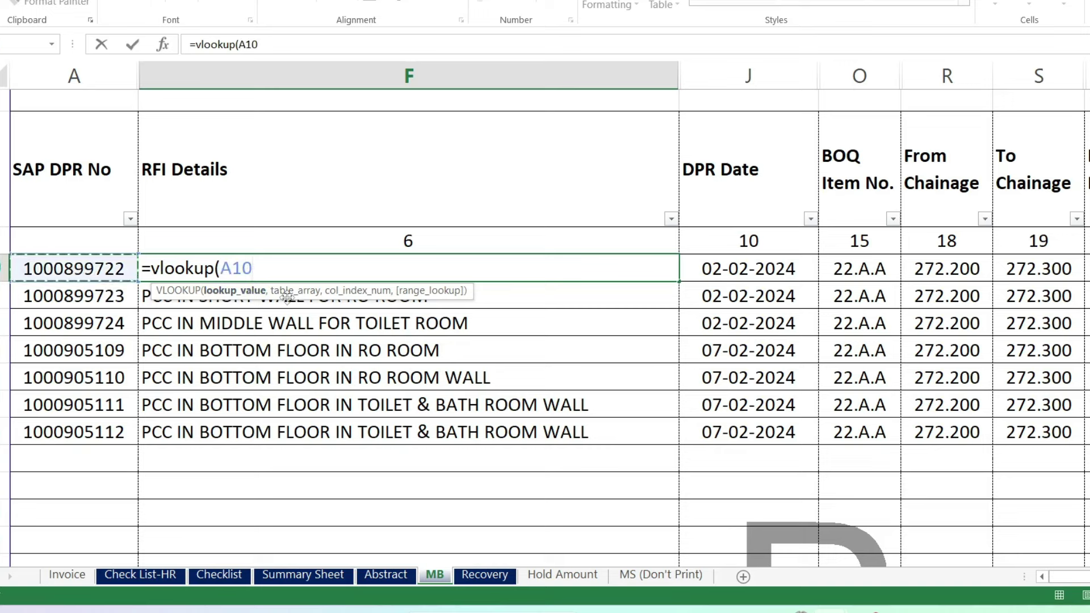
type(",")
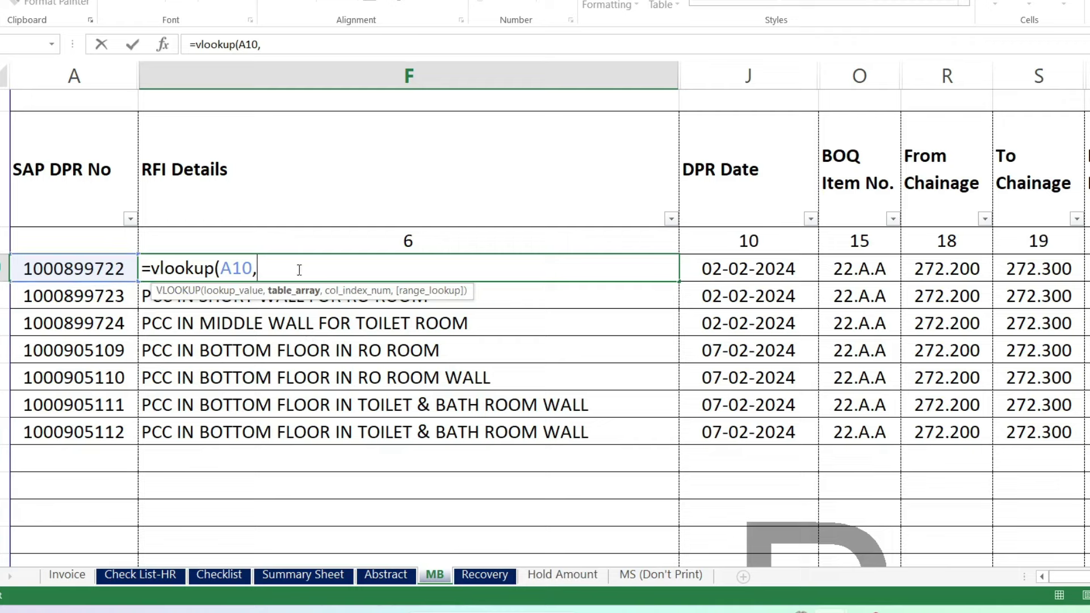
left_click(676, 577)
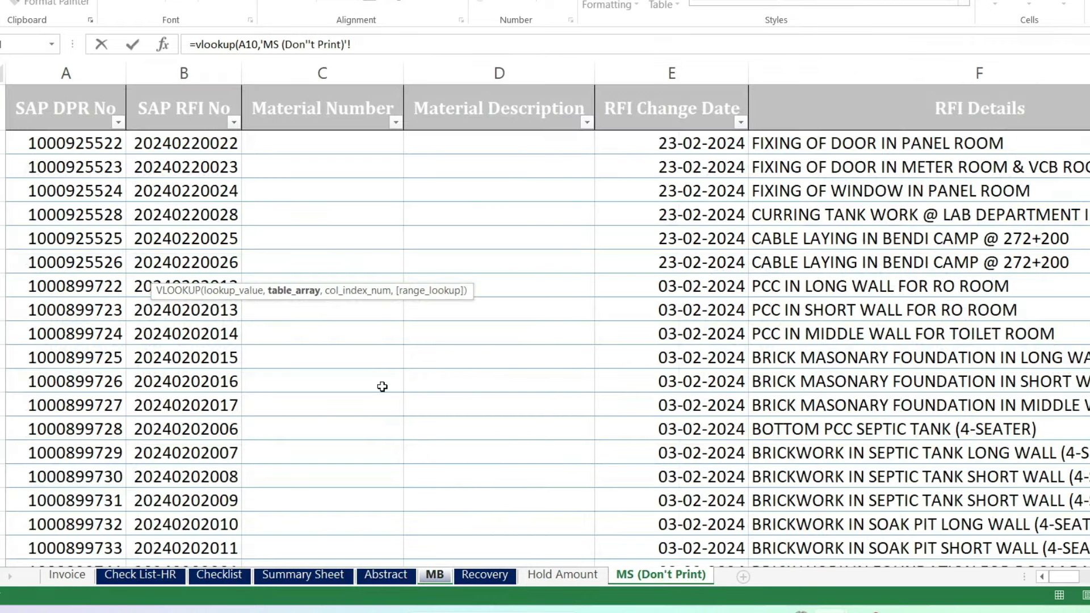
Use columns A through BE of MS (Don't Print) as the lookup table, made absolute as $A:$BE
scroll(382, 386, "down", 2)
scroll(382, 386, "up", 2)
left_click_drag(33, 75, 1072, 73)
type(",")
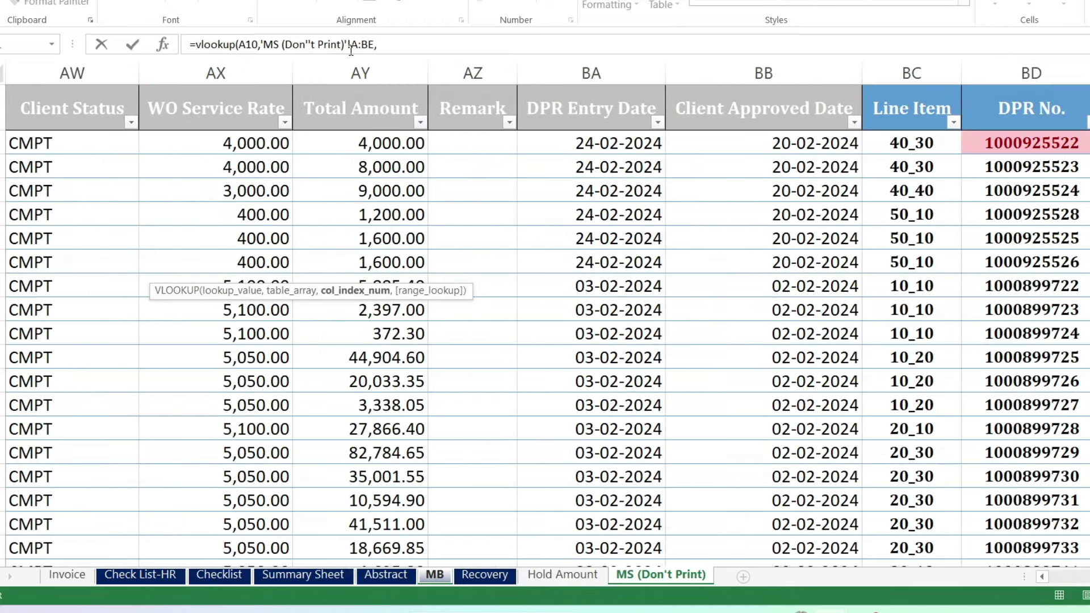
left_click(350, 44)
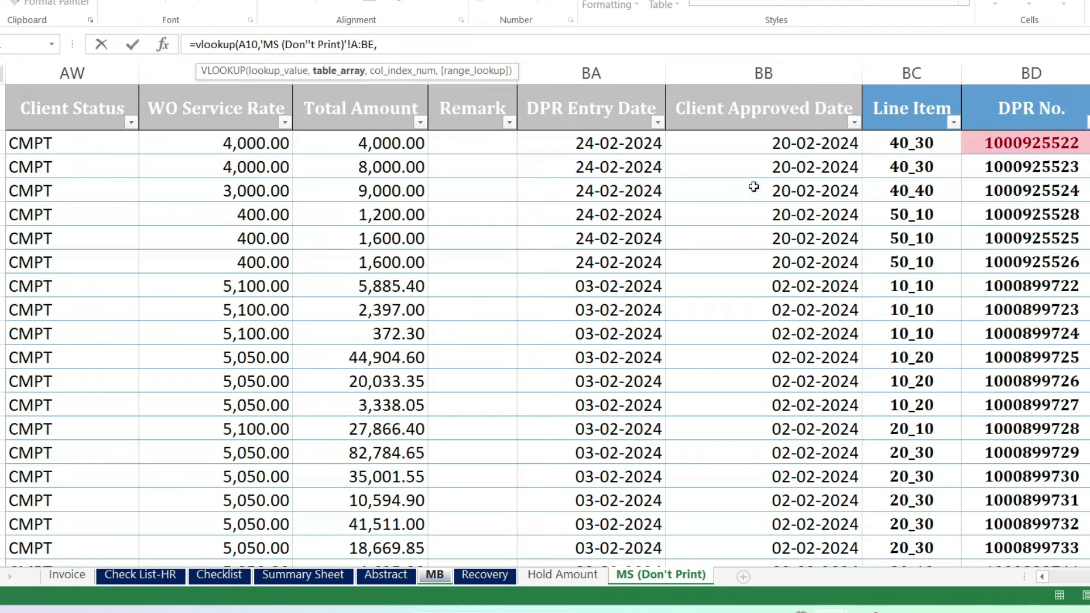
key("F4")
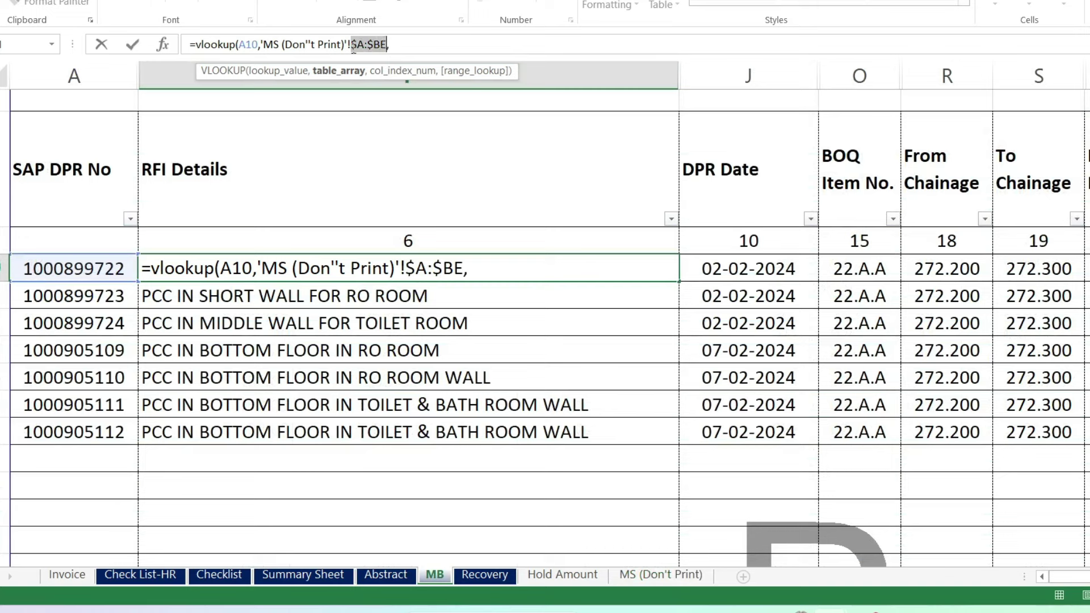
left_click(358, 47)
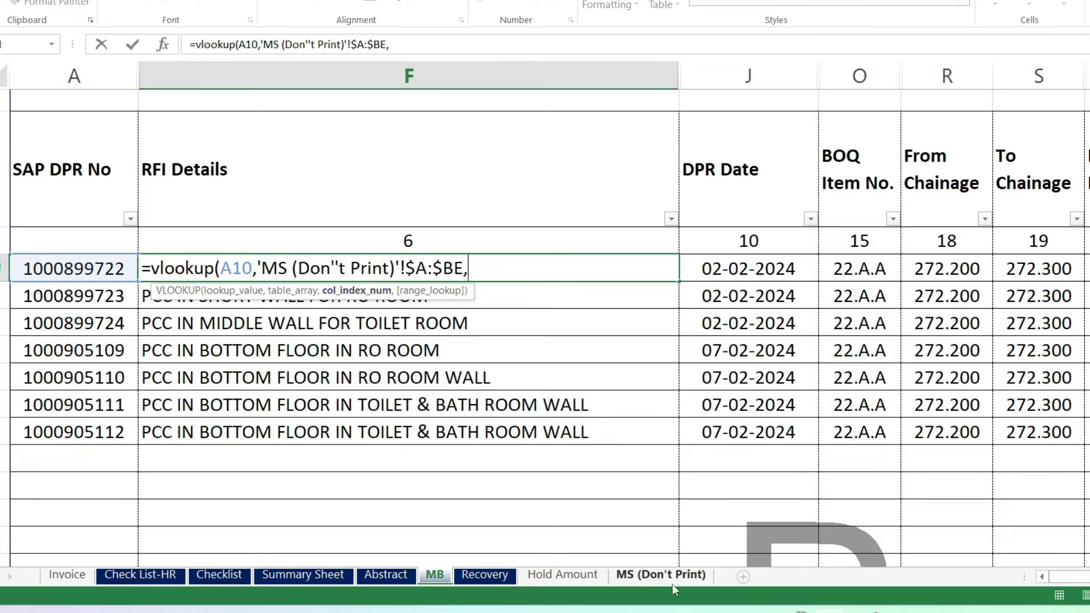
Complete F10 as =VLOOKUP(A10,'MS (Don''t Print)'!$A:$BE,6,FALSE), returning PCC IN LONG WALL FOR RO ROOM
left_click(659, 575)
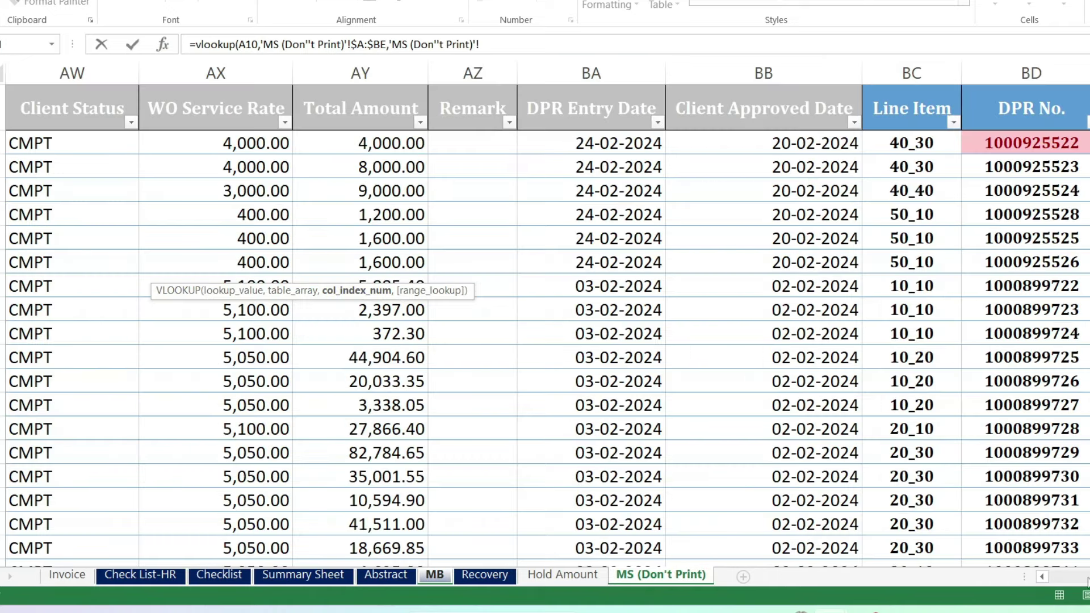
scroll(43, 176, "left", 15)
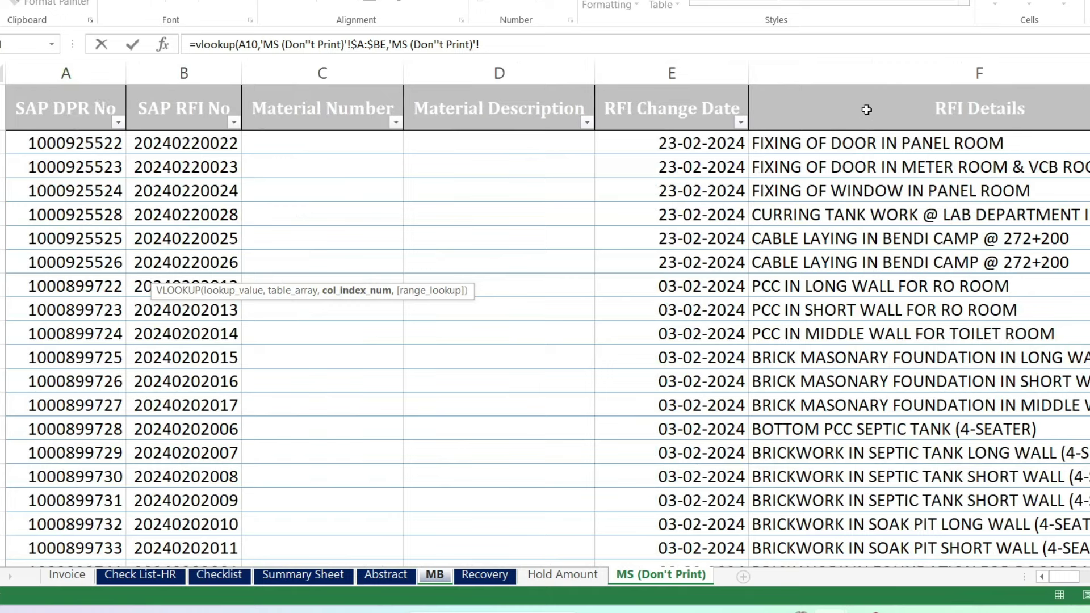
left_click(867, 77)
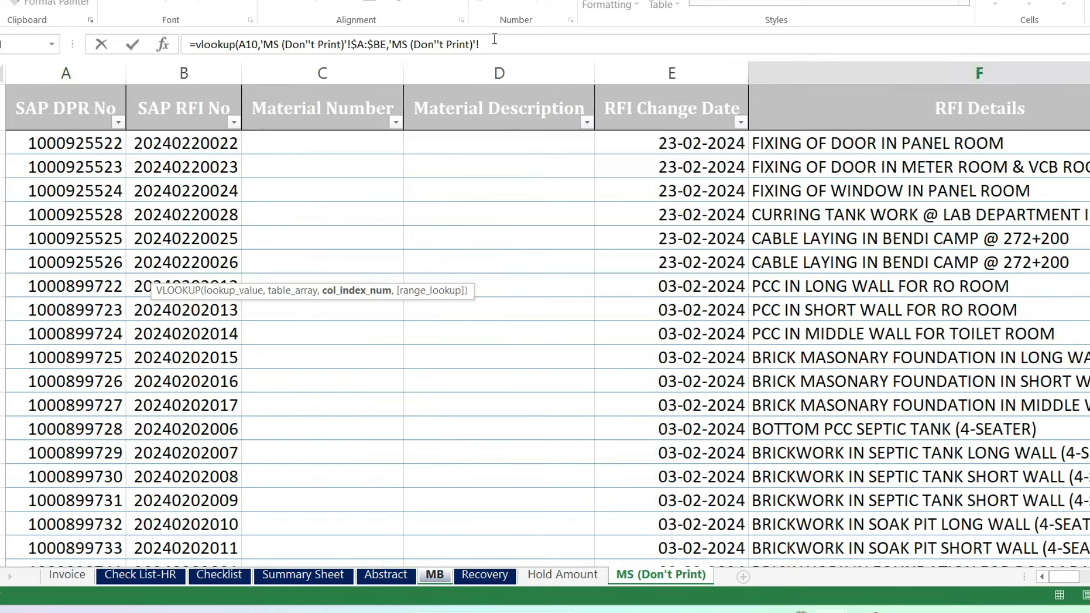
type("6")
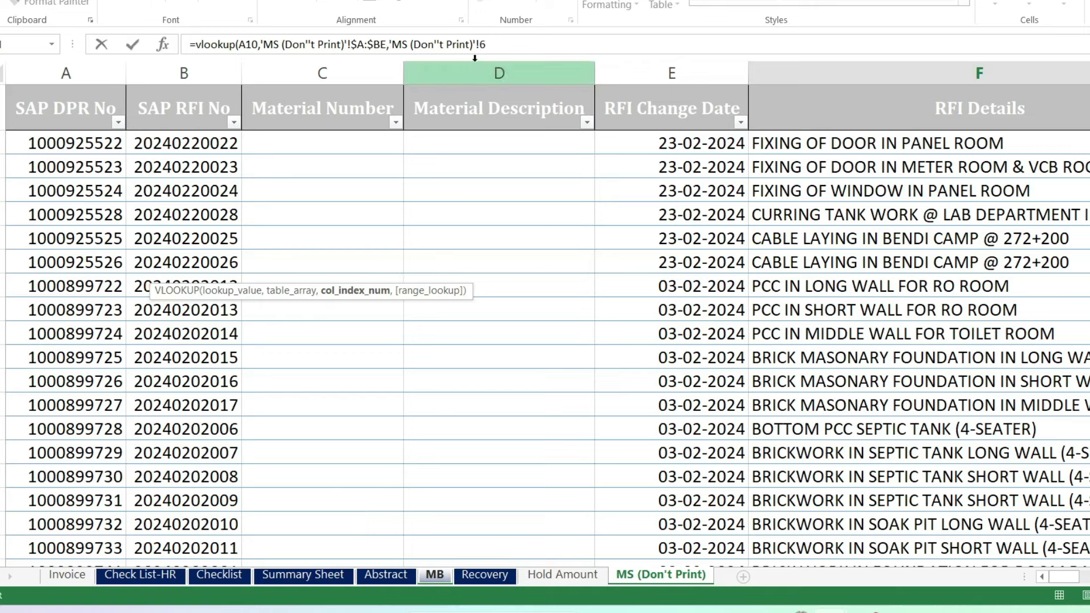
type(",")
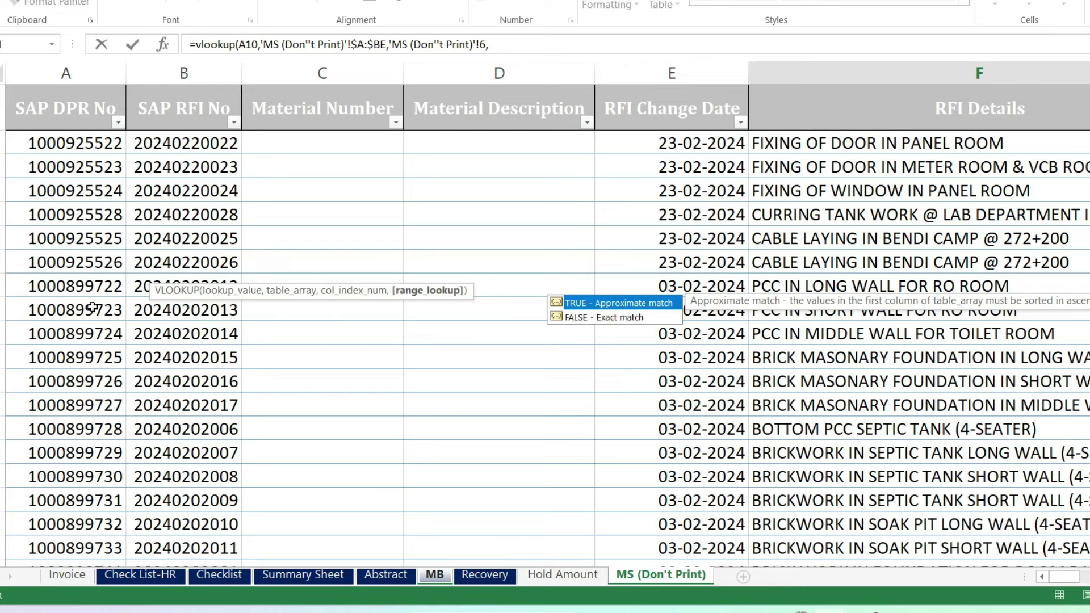
double_click(603, 316)
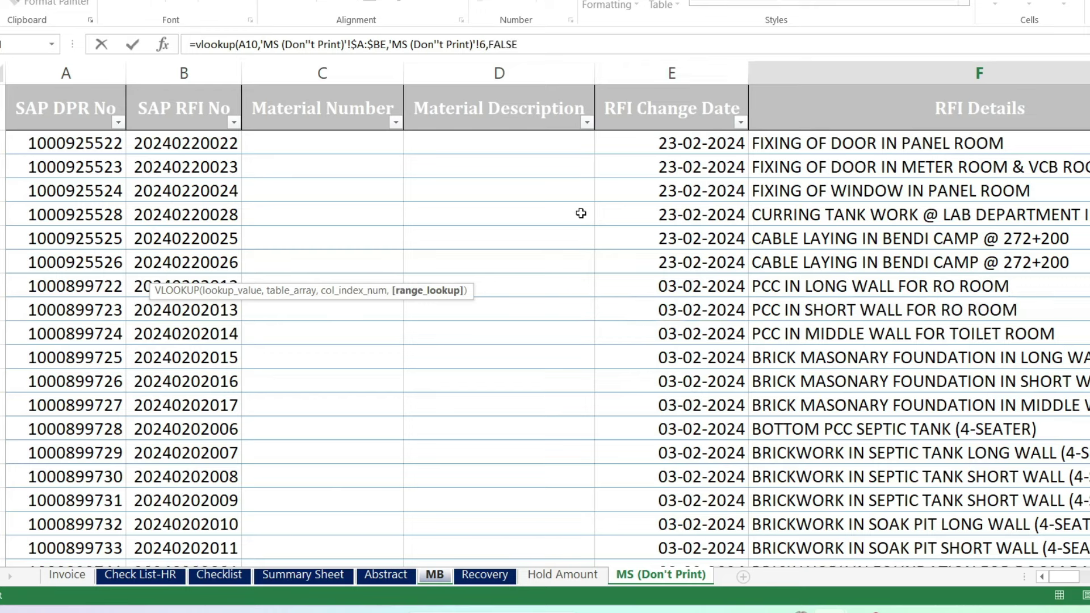
left_click(546, 43)
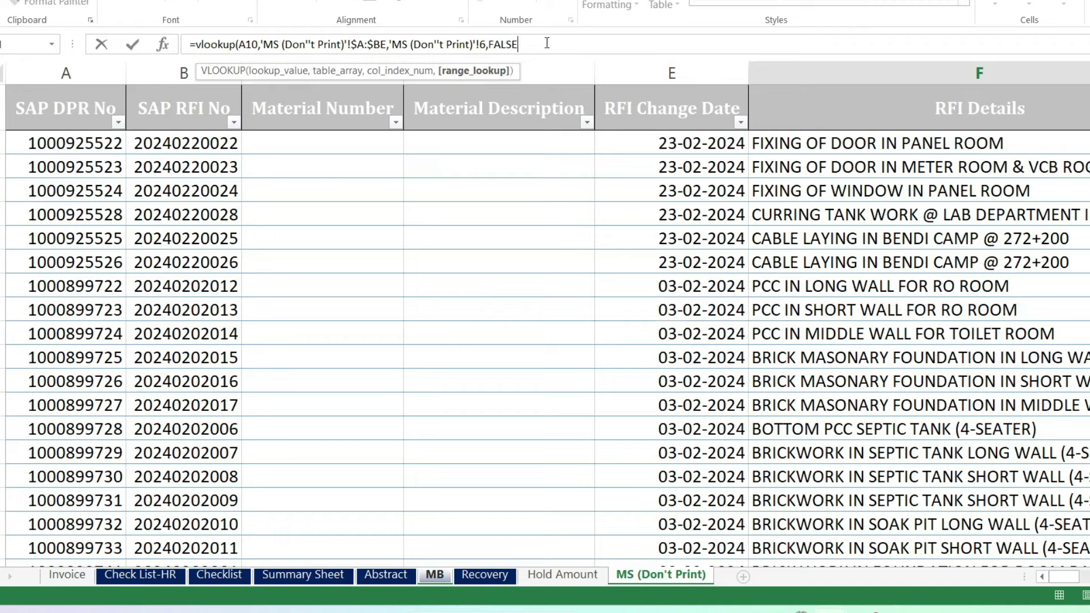
type(")")
key("Return")
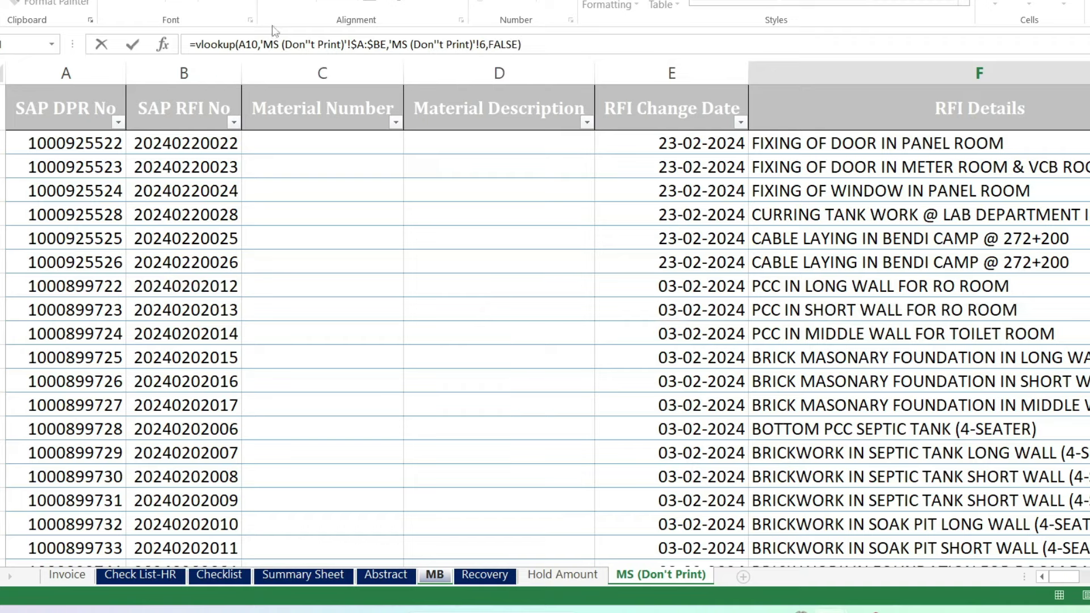
key("Return")
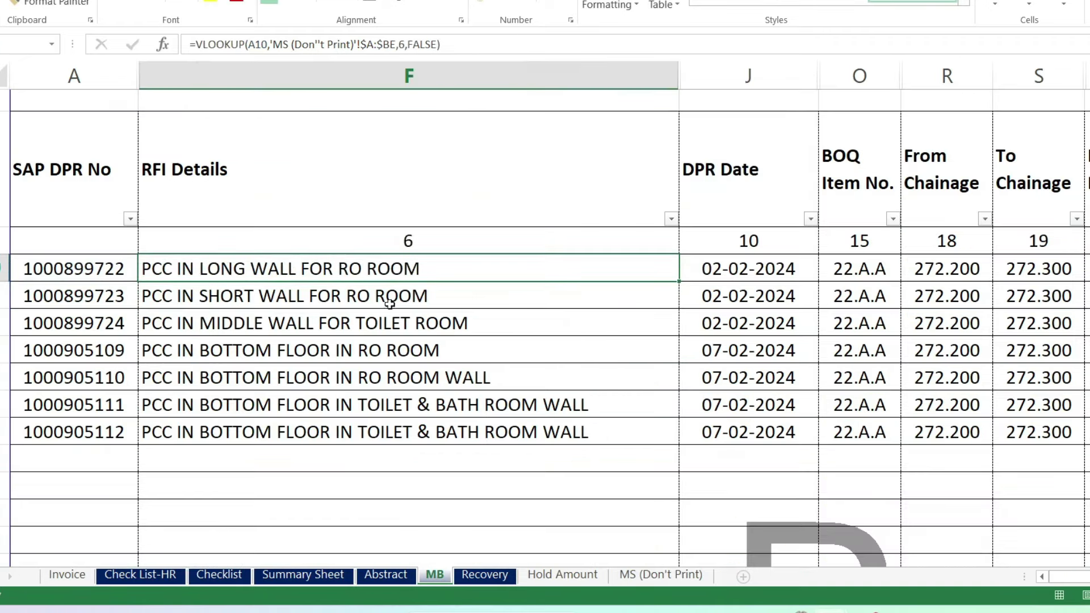
left_click(403, 43)
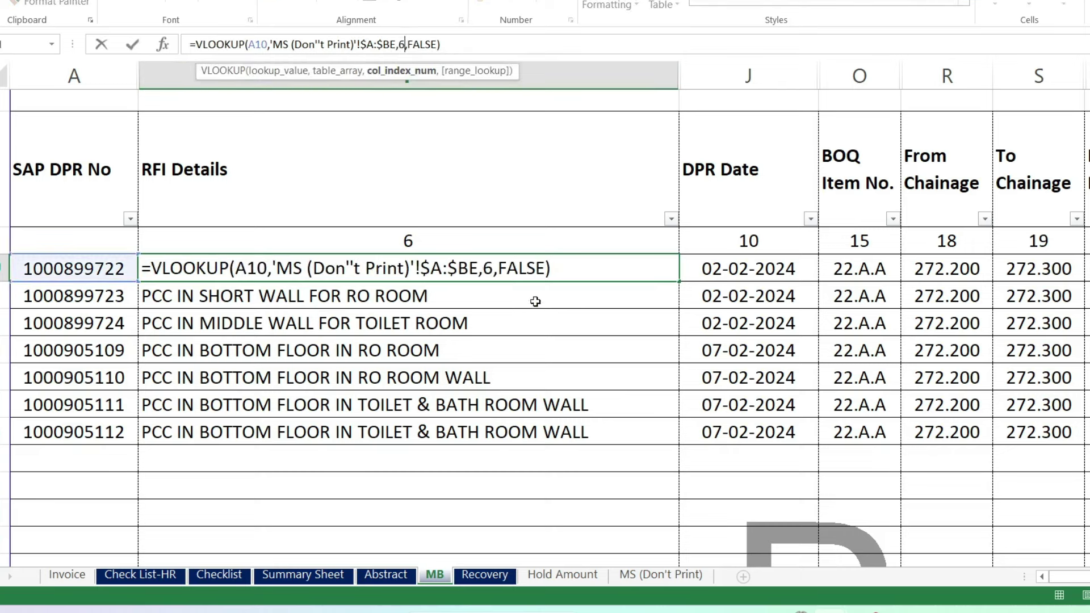
key("Return")
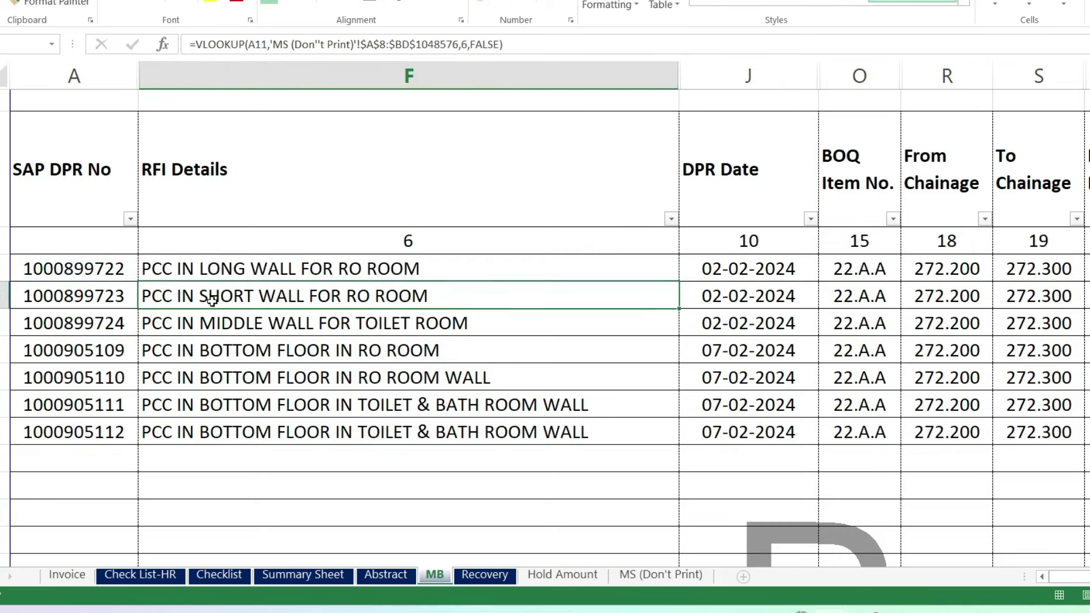
left_click(230, 268)
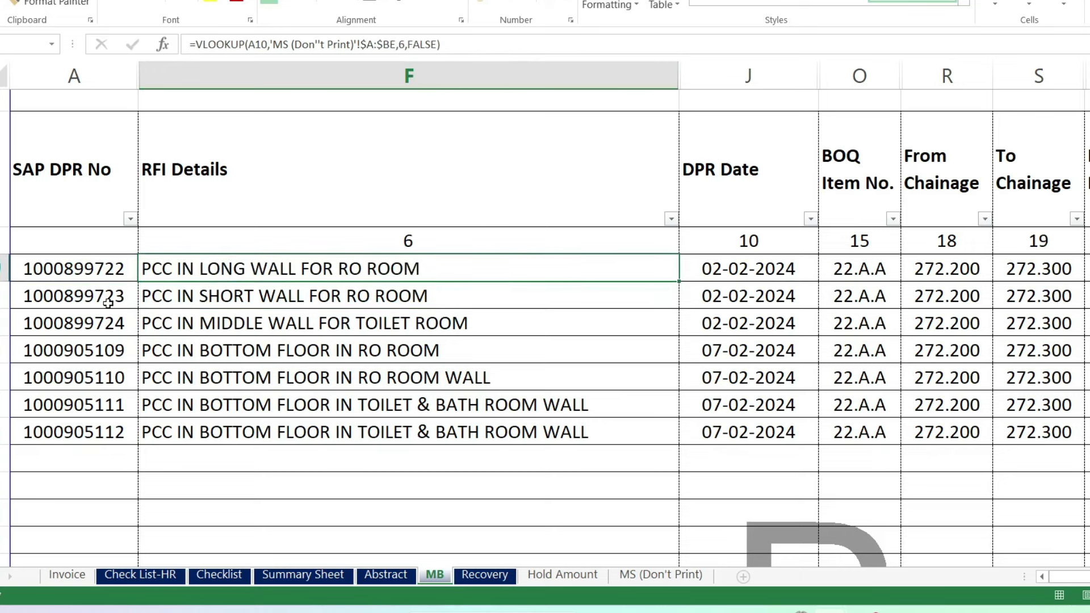
left_click(112, 268)
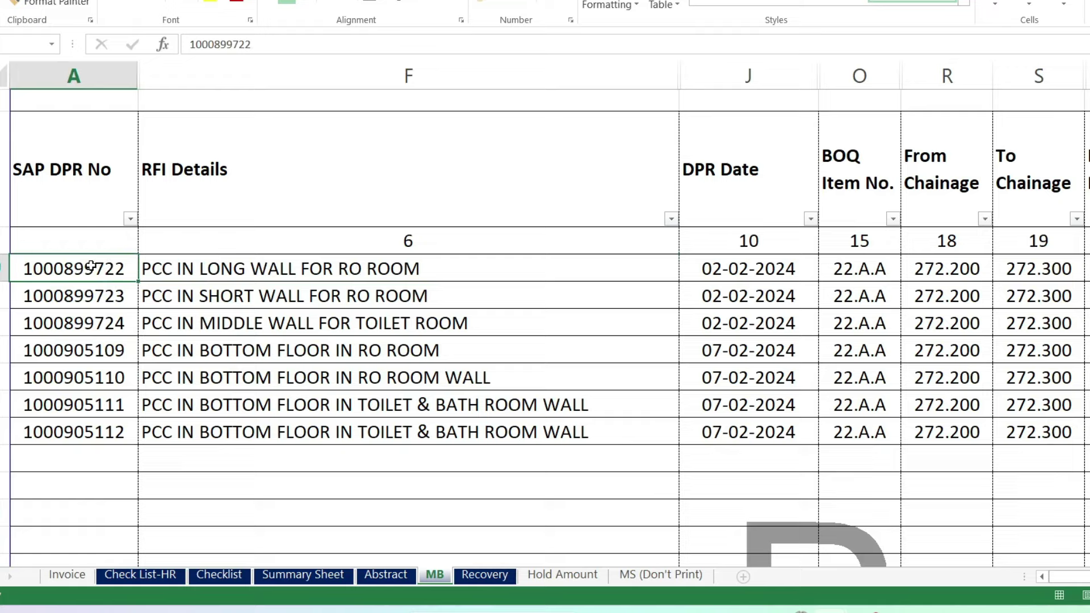
key("ctrl+c")
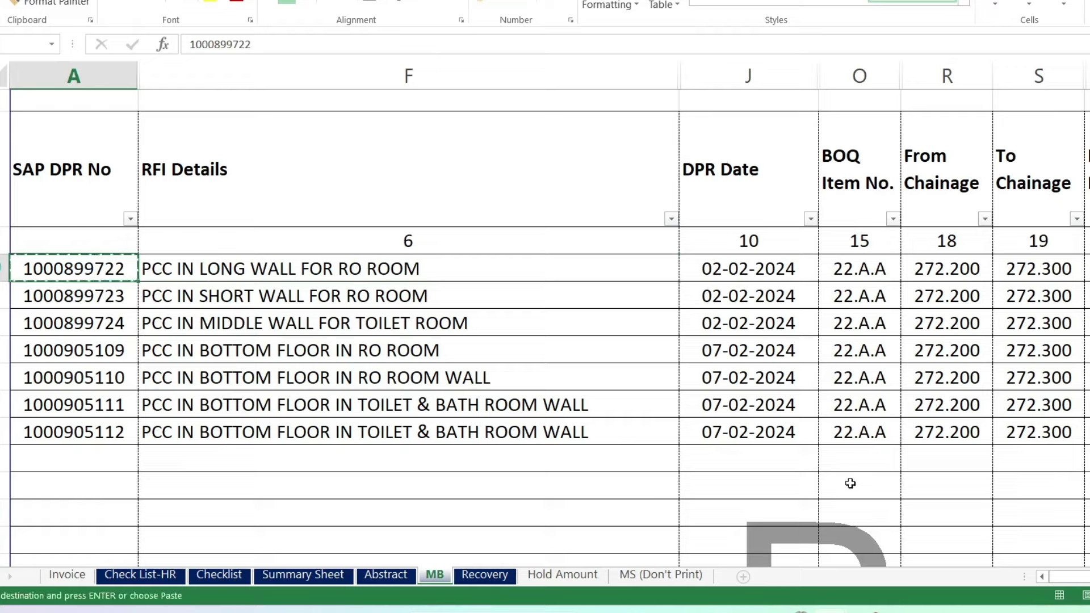
Scroll down the MS (Don't Print) sheet to find the end of its RFI data
left_click(688, 575)
scroll(49, 437, "down", 5)
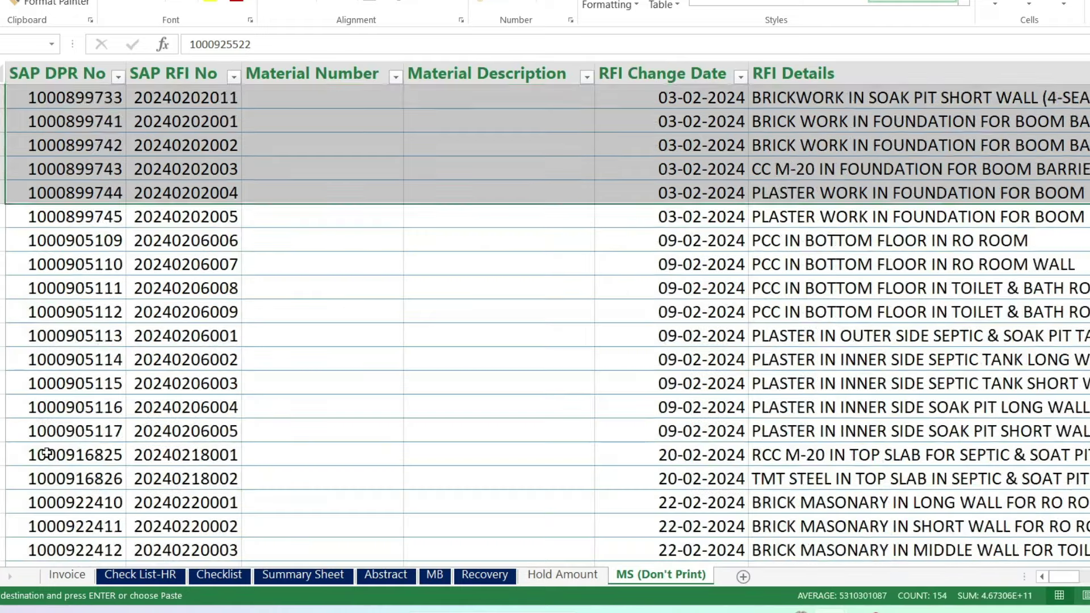
scroll(73, 454, "down", 6)
scroll(97, 454, "down", 5)
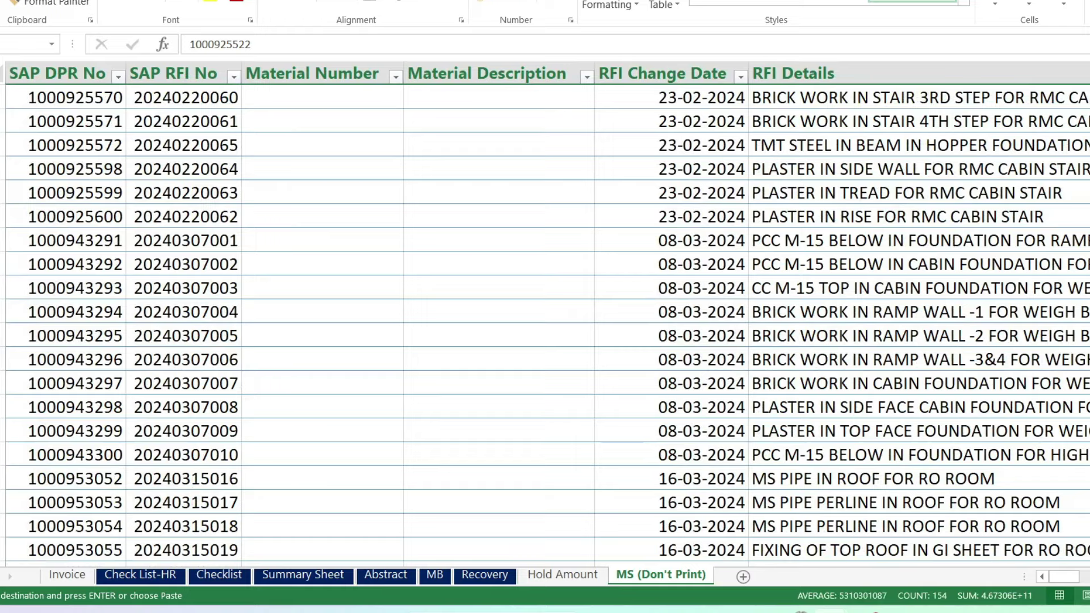
scroll(545, 314, "down", 10)
scroll(545, 314, "down", 10)
scroll(545, 314, "down", 10)
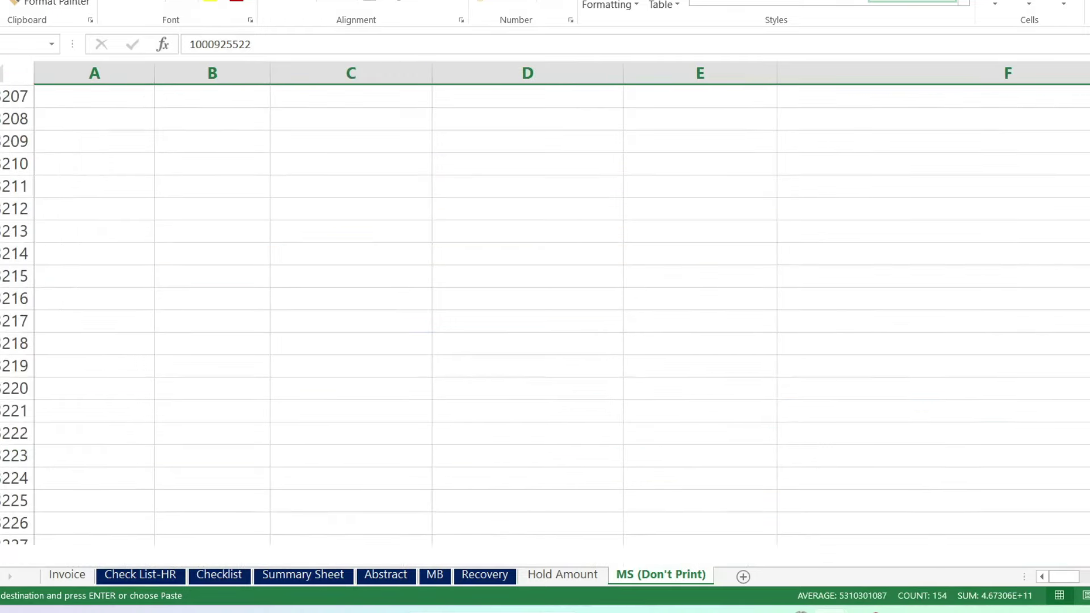
scroll(545, 314, "down", 10)
key("ctrl+BackSpace")
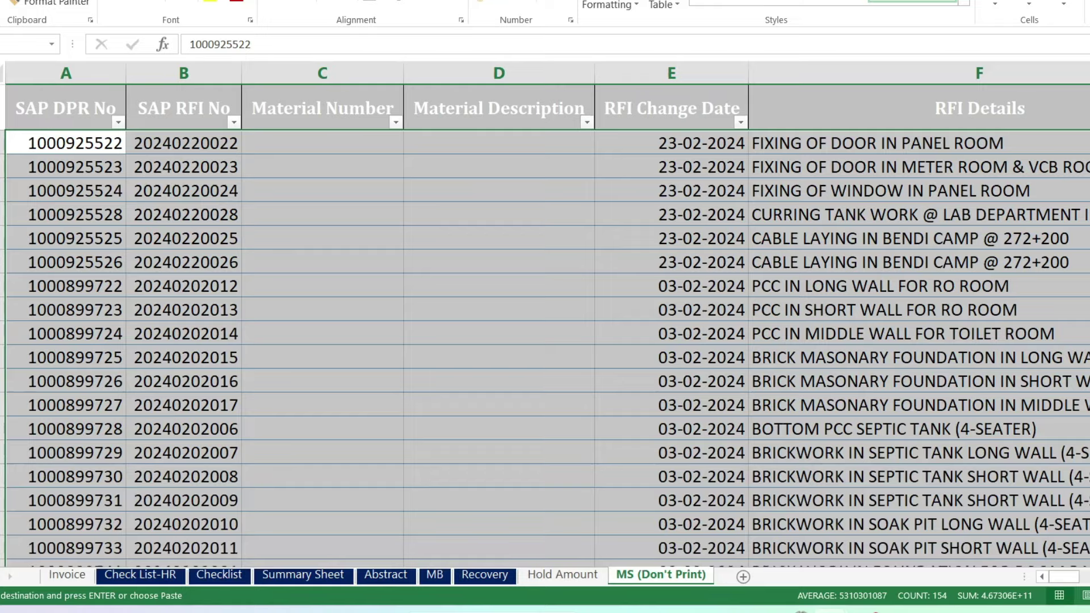
scroll(1022, 263, "down", 10)
scroll(1022, 262, "down", 10)
scroll(222, 336, "down", 10)
scroll(222, 336, "down", 20)
scroll(144, 294, "down", 20)
scroll(187, 338, "down", 20)
scroll(182, 340, "down", 20)
scroll(182, 340, "down", 20)
scroll(183, 342, "down", 20)
scroll(183, 342, "down", 20)
scroll(182, 343, "down", 19)
scroll(182, 343, "down", 20)
scroll(182, 343, "down", 20)
scroll(183, 343, "down", 20)
scroll(182, 344, "down", 20)
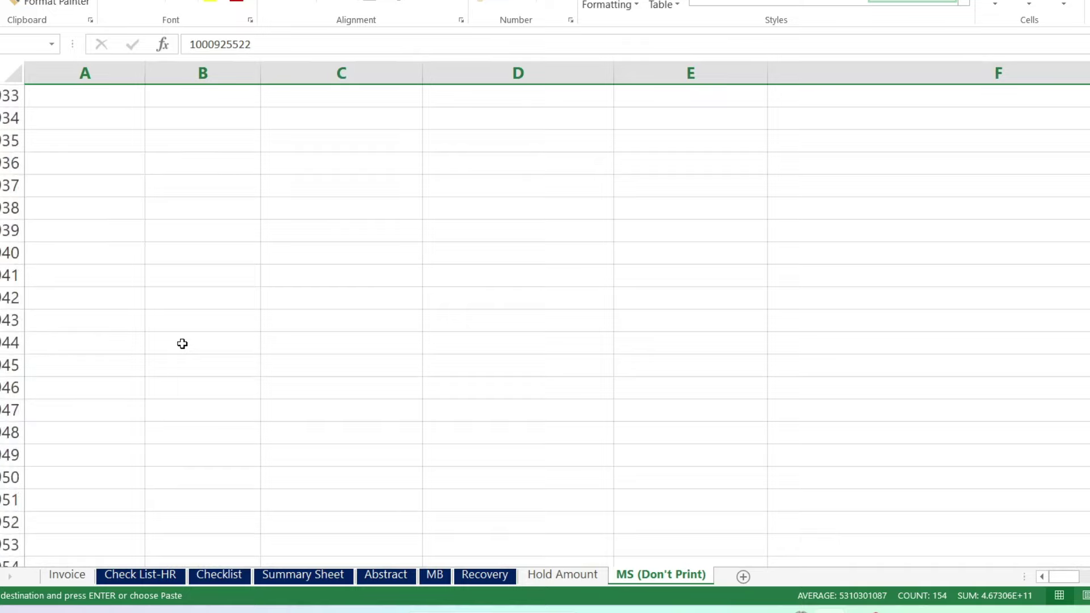
scroll(545, 318, "down", 20)
scroll(545, 318, "down", 20)
scroll(545, 318, "down", 20)
scroll(545, 318, "down", 20)
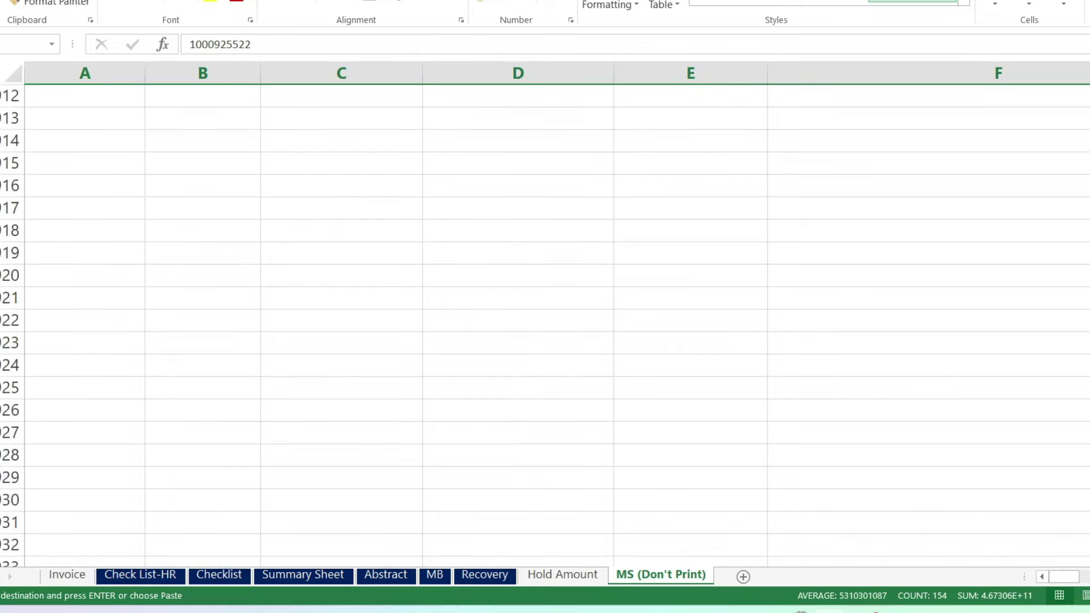
key("ctrl+BackSpace")
left_click(69, 425)
scroll(69, 427, "down", 2)
scroll(69, 427, "down", 7)
scroll(69, 427, "down", 7)
scroll(69, 425, "down", 7)
scroll(70, 423, "down", 7)
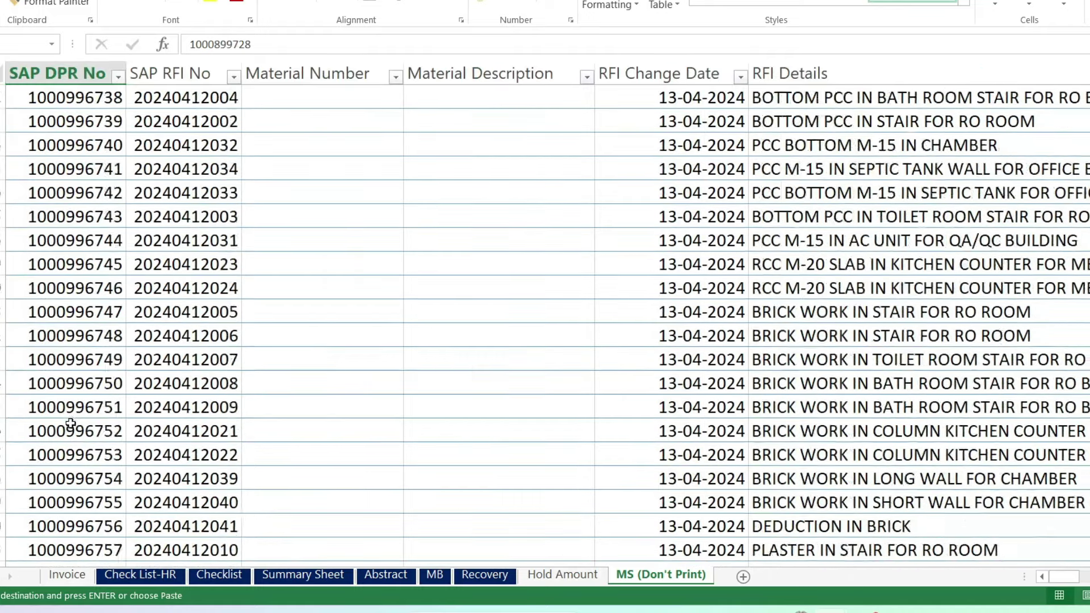
scroll(71, 422, "down", 8)
left_click(60, 357)
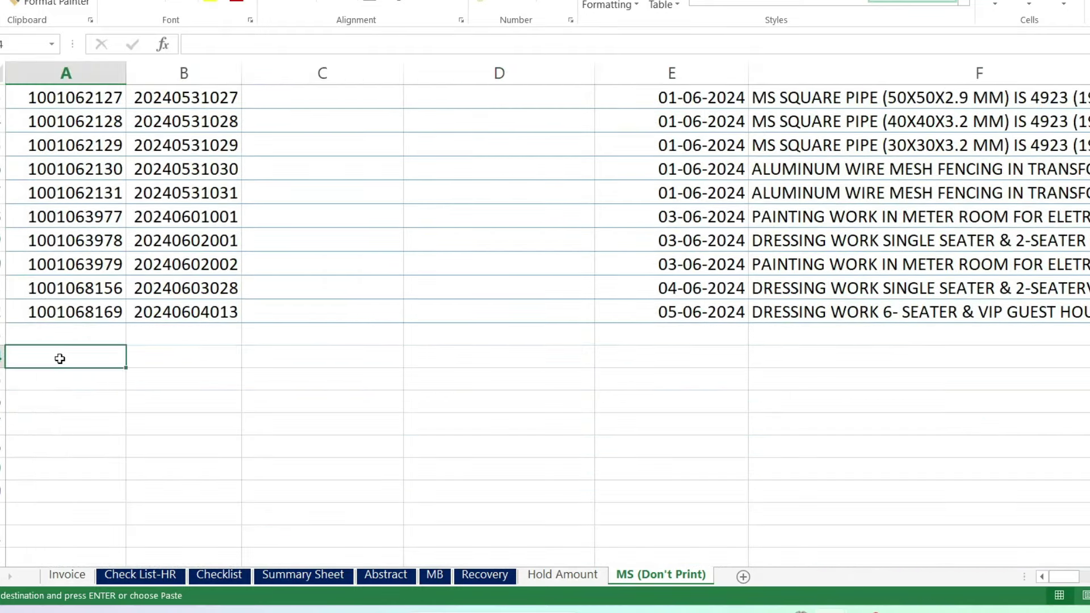
key("ctrl+v")
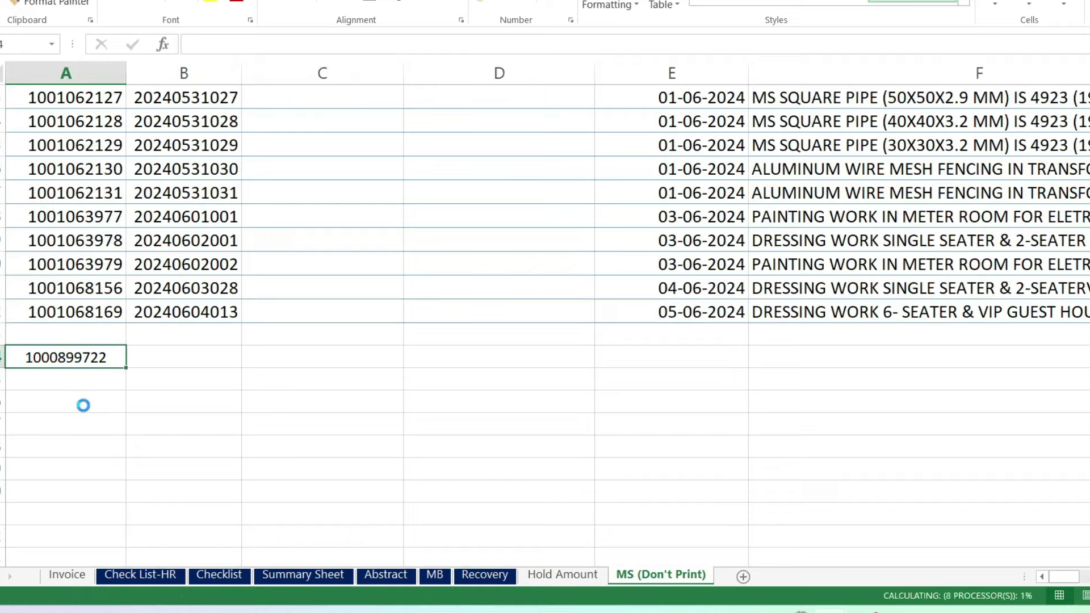
Highlight duplicate values in column A with Light Red Fill and Dark Red Text
left_click(79, 76)
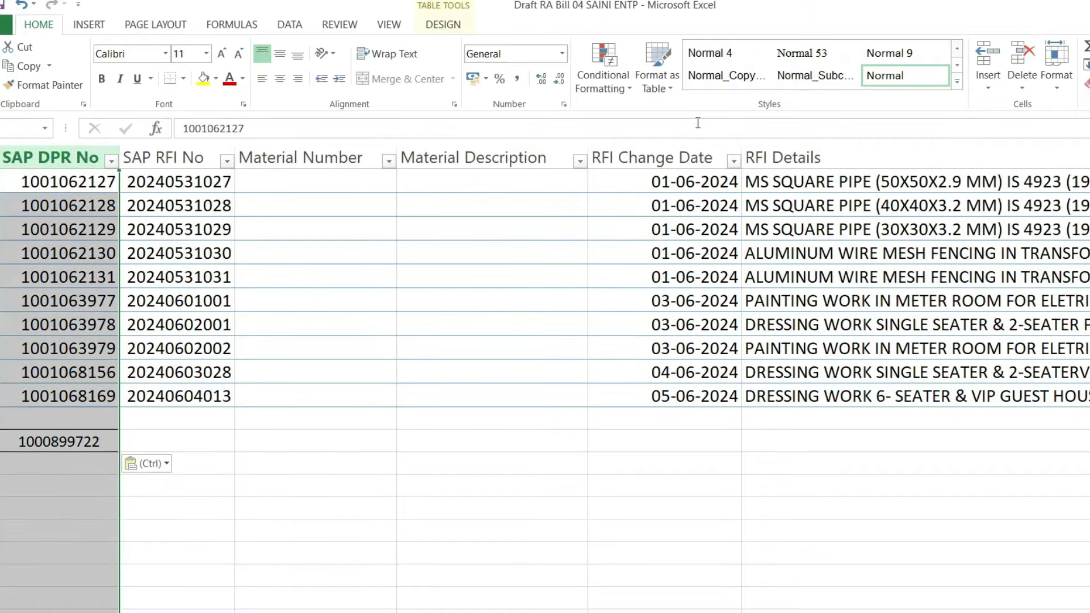
left_click(624, 89)
mouse_move(655, 114)
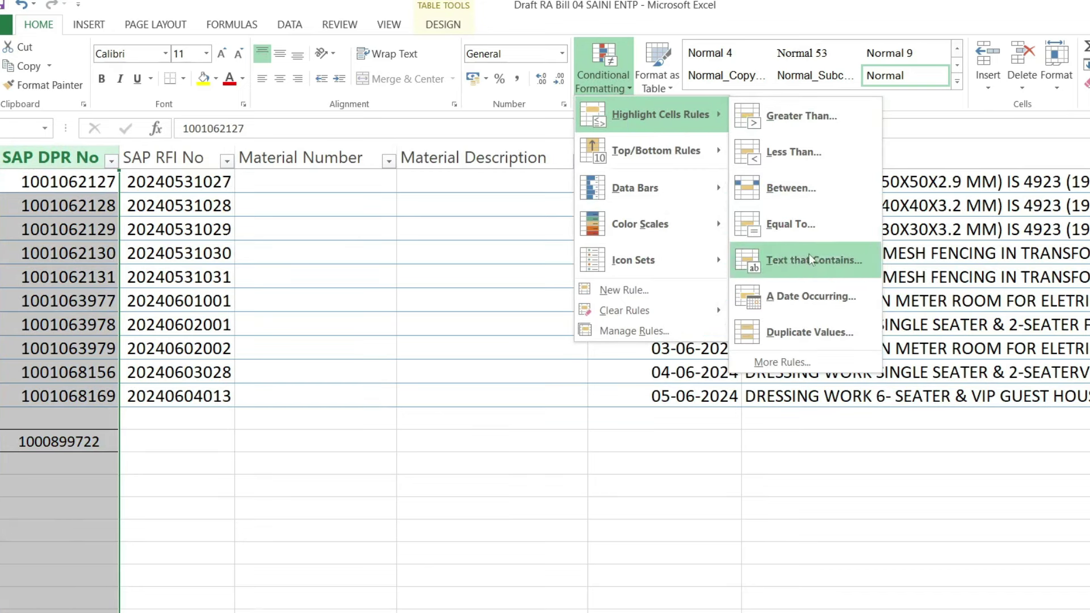
left_click(807, 343)
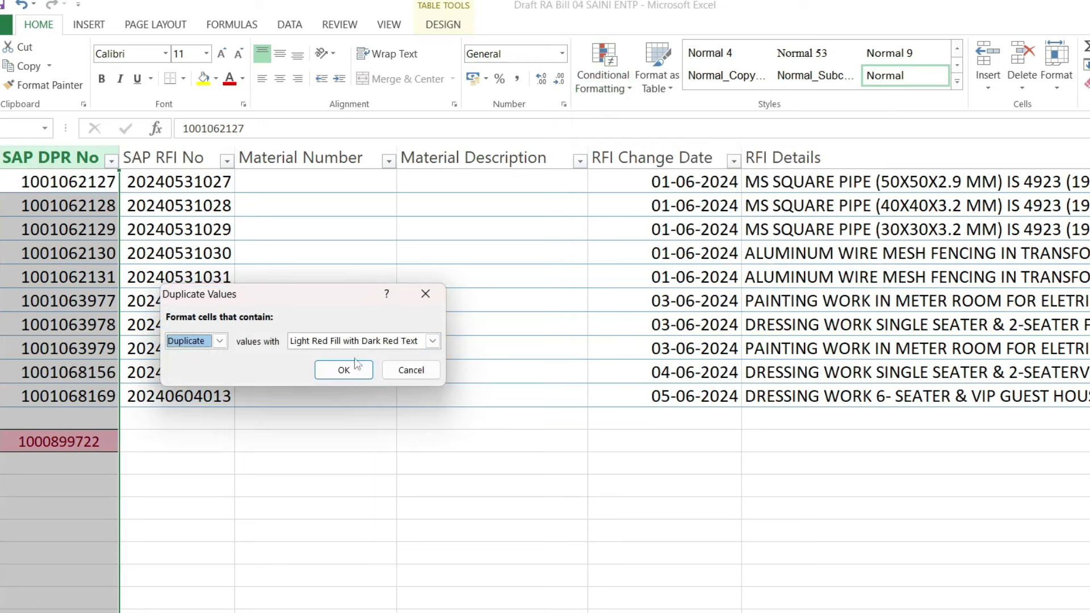
left_click(359, 374)
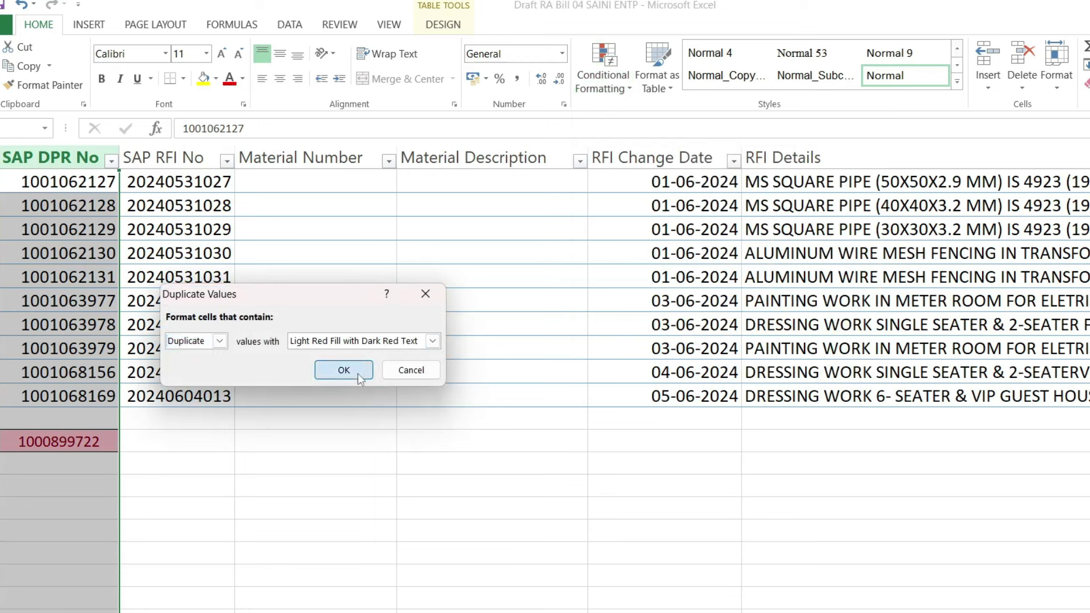
left_click(95, 440)
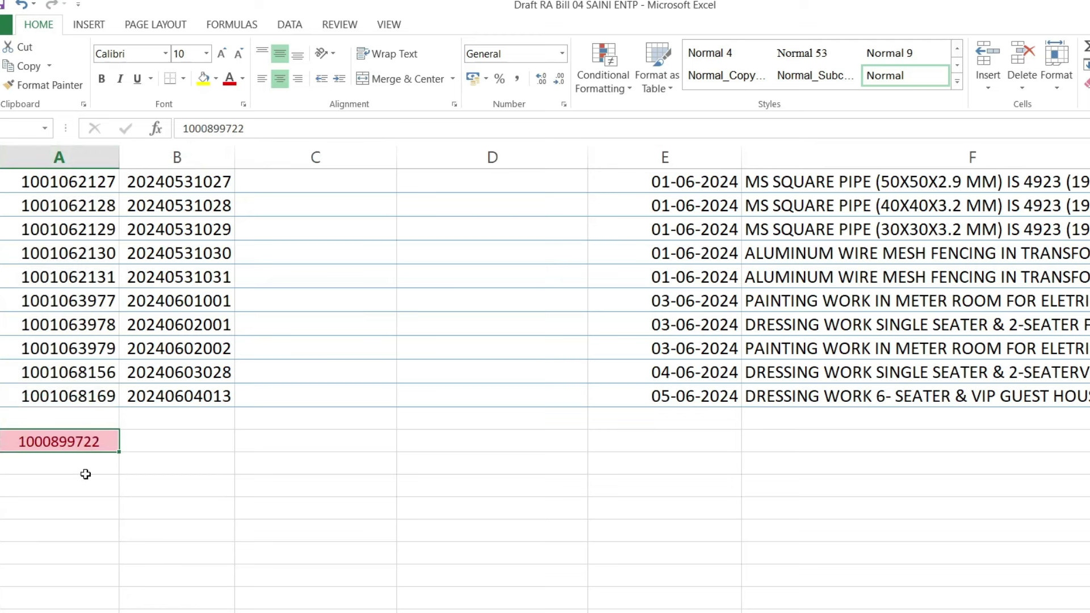
scroll(64, 455, "up", 1)
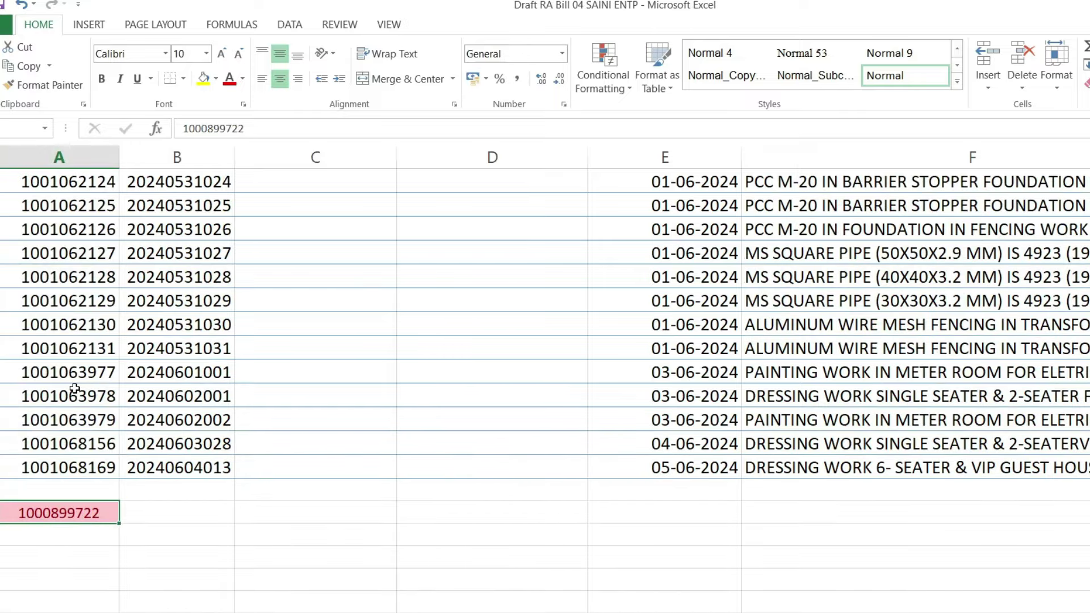
scroll(83, 392, "up", 3)
scroll(83, 392, "up", 7)
scroll(83, 393, "up", 8)
scroll(83, 393, "up", 6)
scroll(83, 392, "up", 8)
scroll(83, 393, "up", 8)
scroll(85, 392, "up", 6)
scroll(85, 392, "up", 8)
scroll(86, 392, "up", 8)
scroll(85, 392, "up", 6)
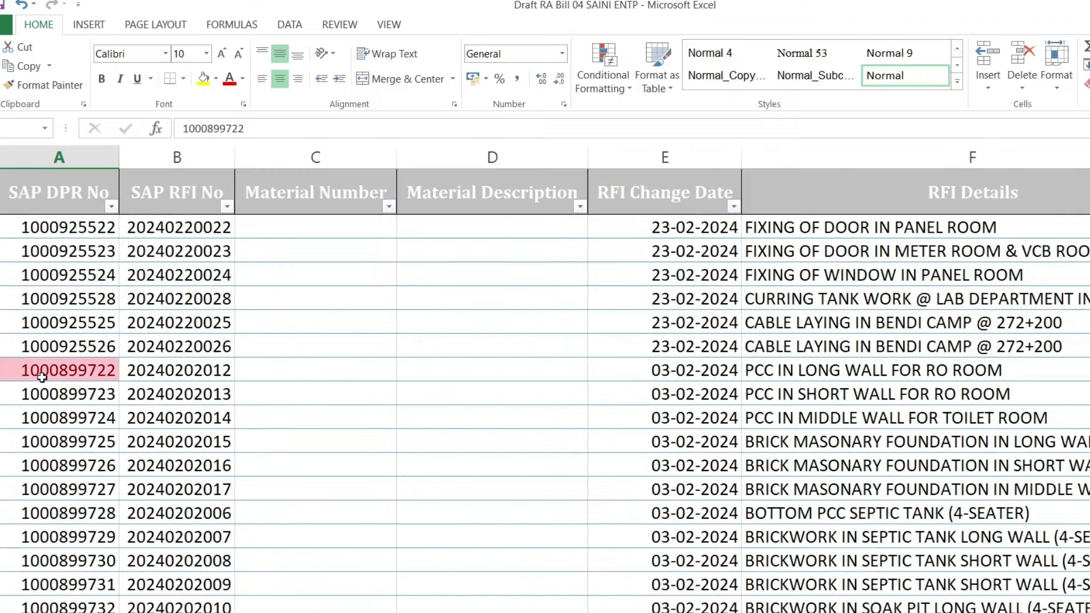
left_click(73, 370)
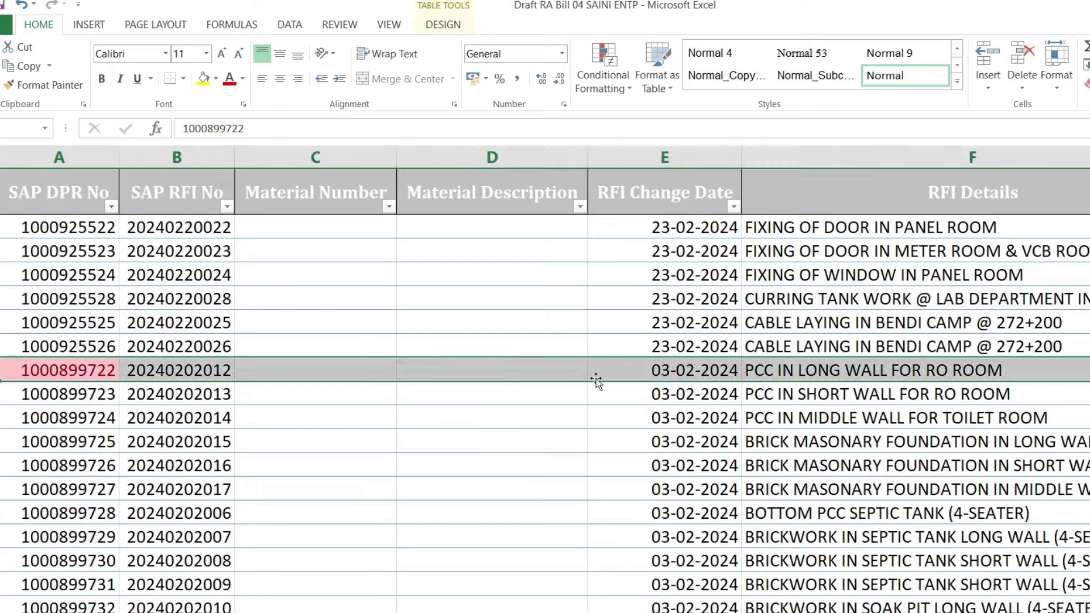
left_click(880, 372)
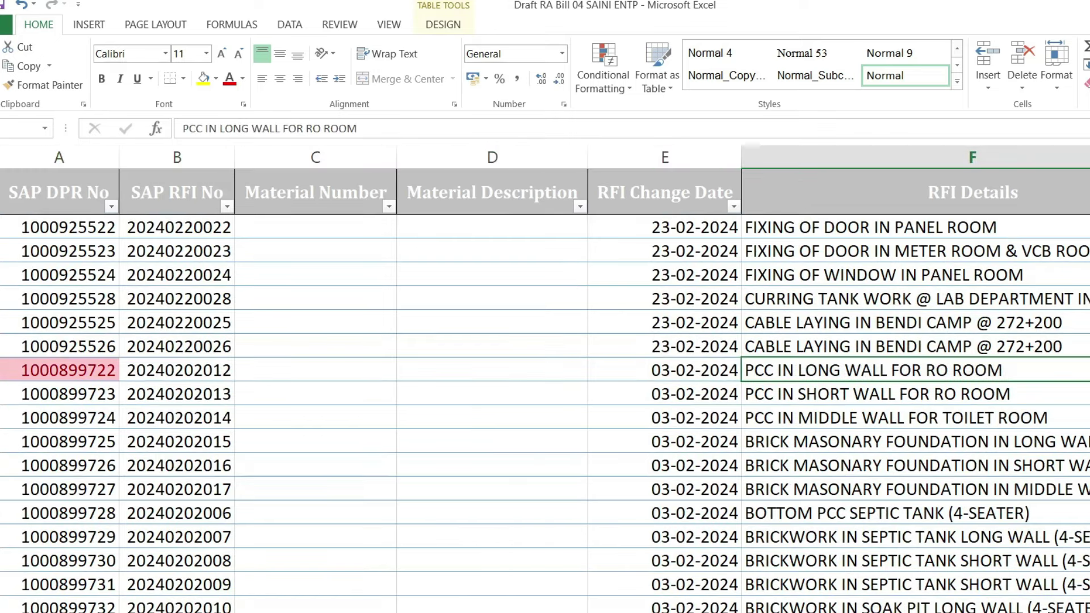
key("ctrl+Page_Down")
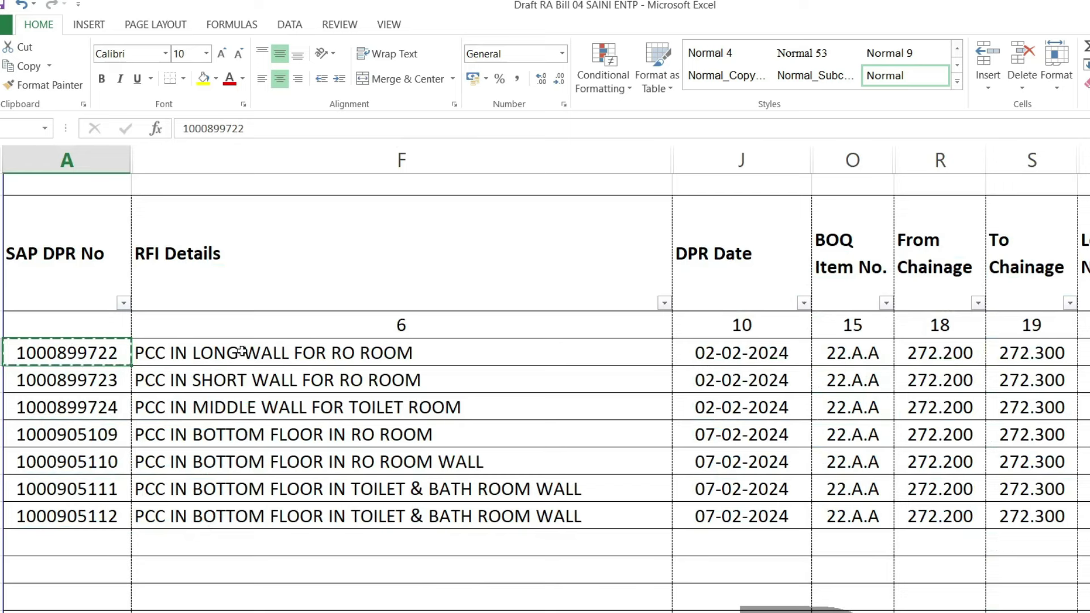
left_click(264, 354)
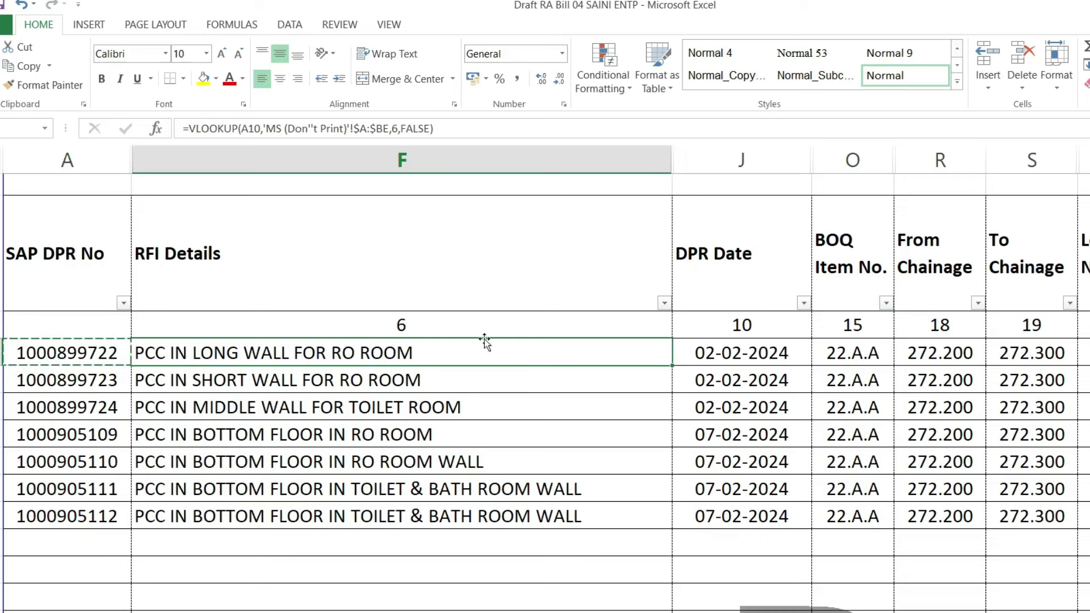
left_click(710, 360)
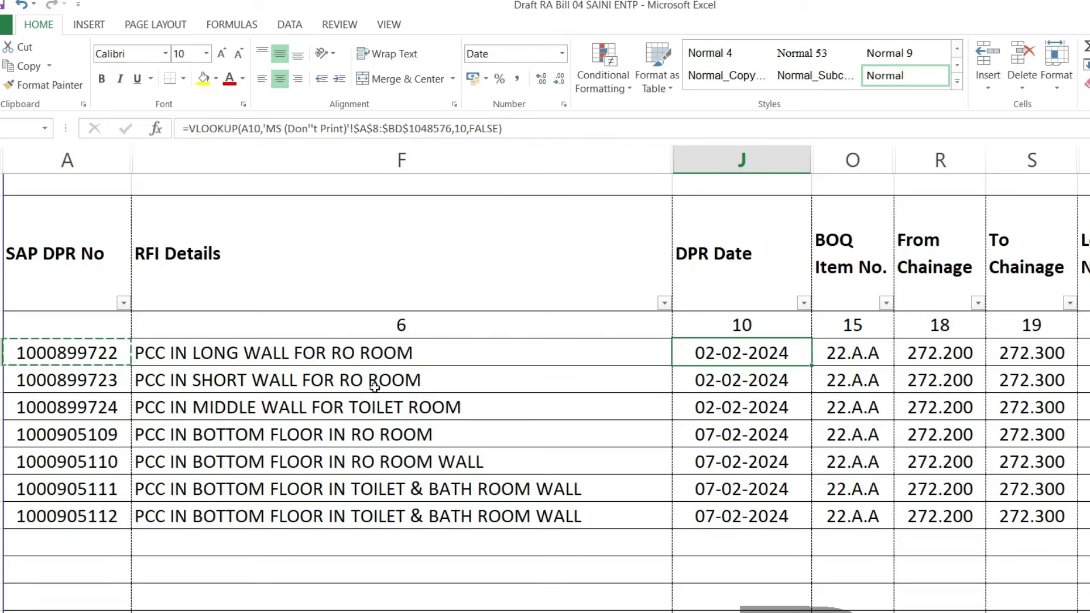
Check the lookup column numbers 6, 10, 15, 18 and 19 above the bill columns
left_click(360, 327)
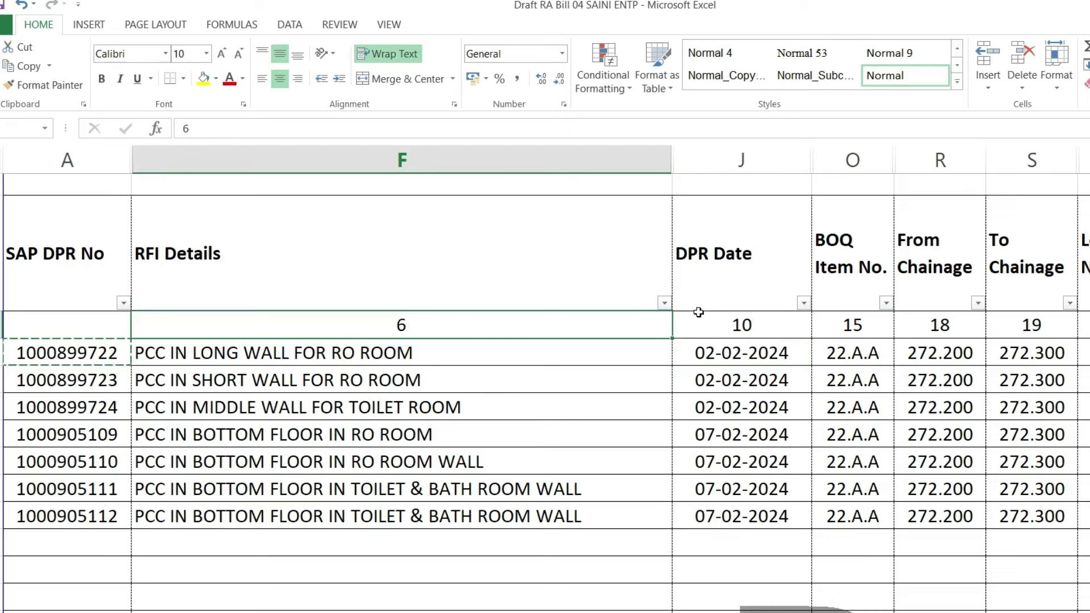
left_click(738, 335)
left_click(853, 330)
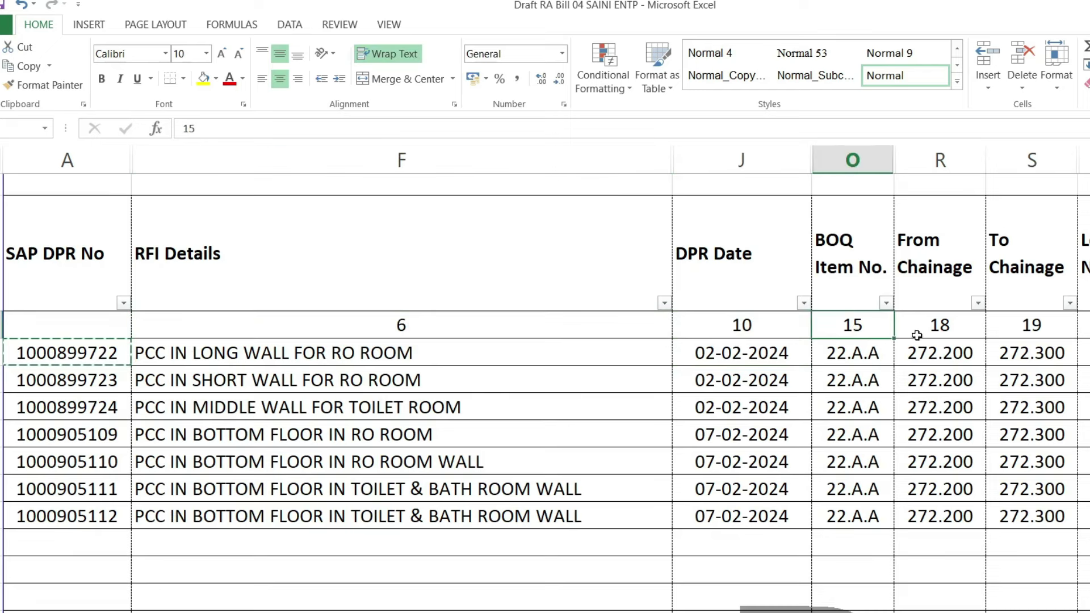
left_click(965, 328)
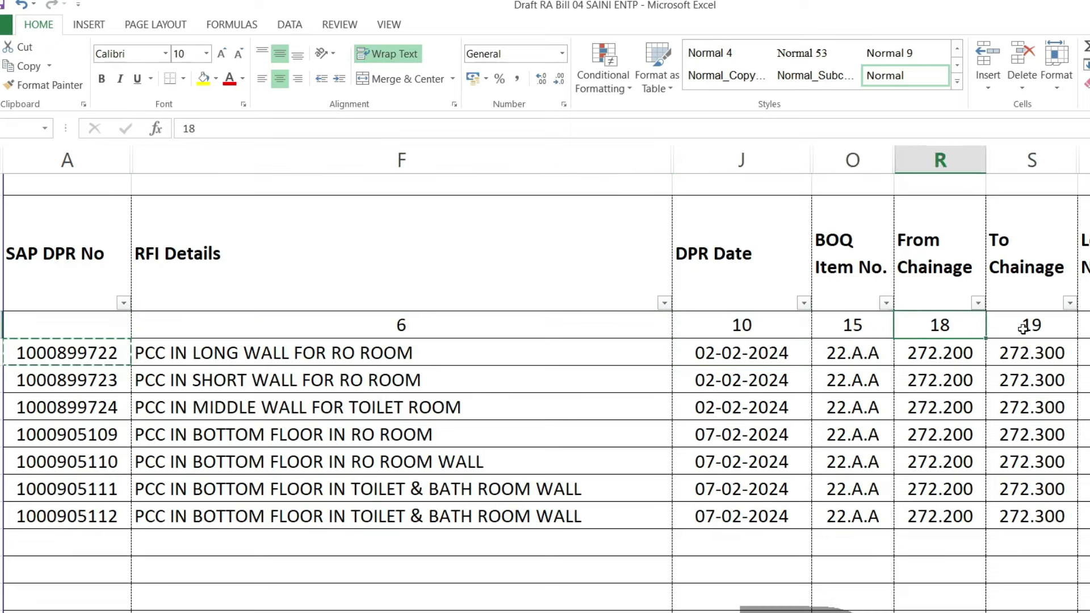
left_click(1055, 327)
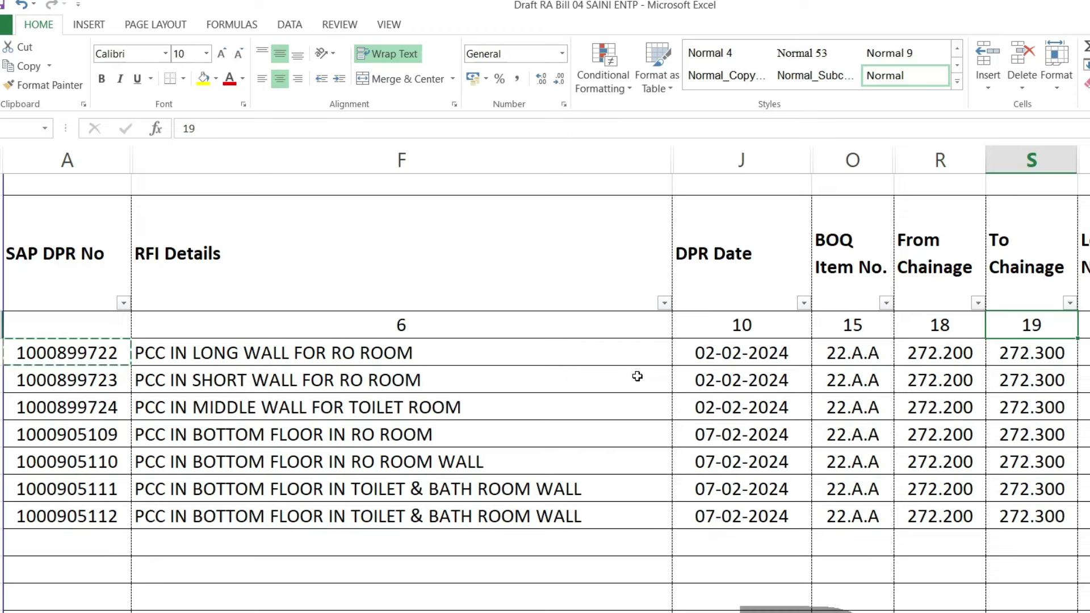
Re-inspect row 10's DPR Date, BOQ Item No., chainage and Location Name lookup formulas
left_click(731, 356)
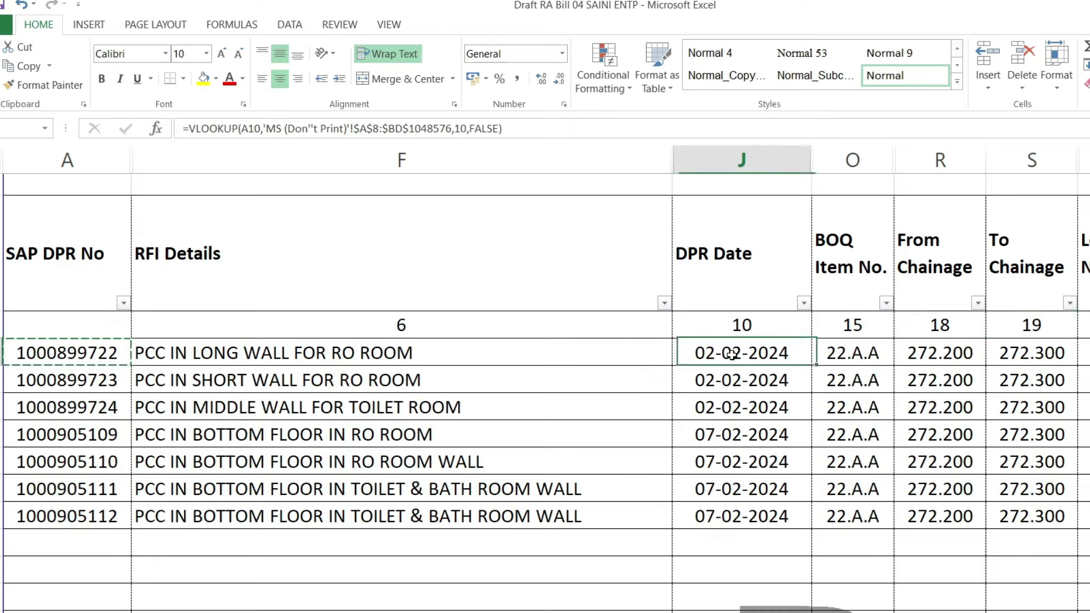
left_click(315, 360)
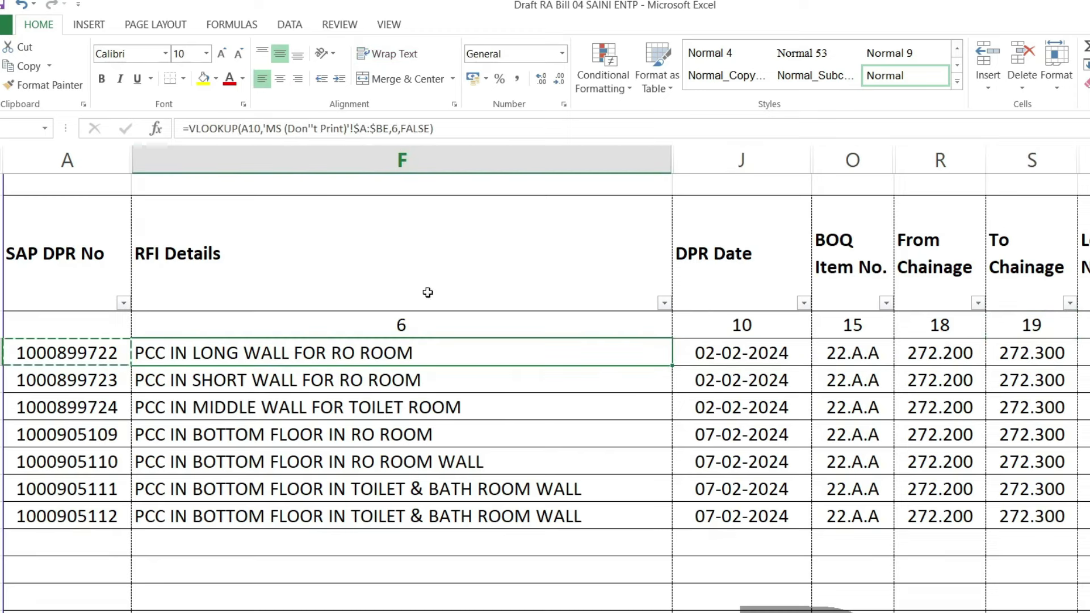
left_click(718, 353)
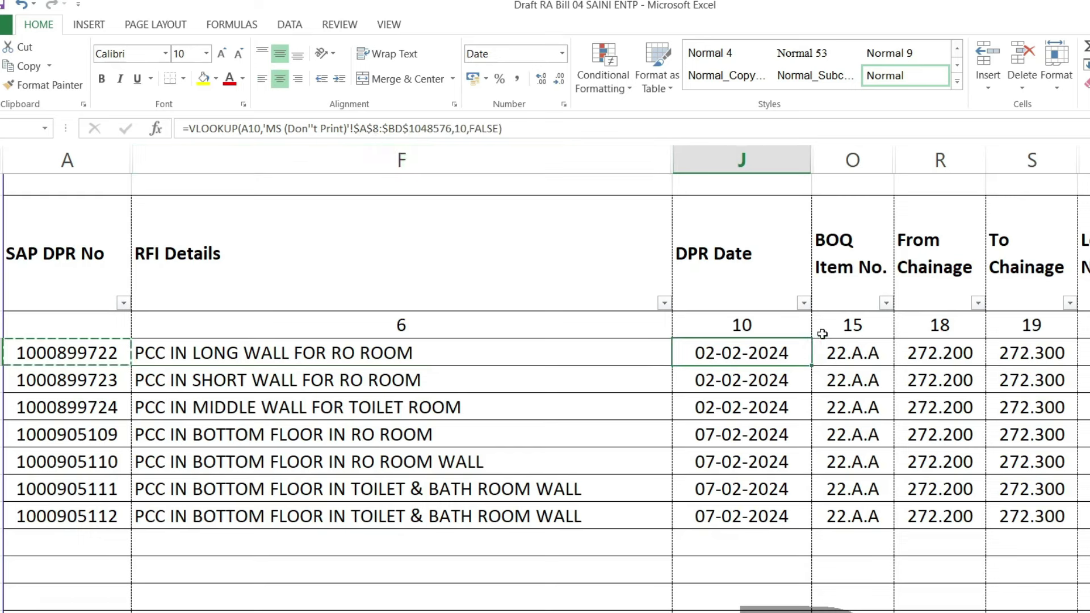
left_click(834, 357)
left_click(925, 357)
left_click(1030, 355)
left_click(1081, 352)
key("Right")
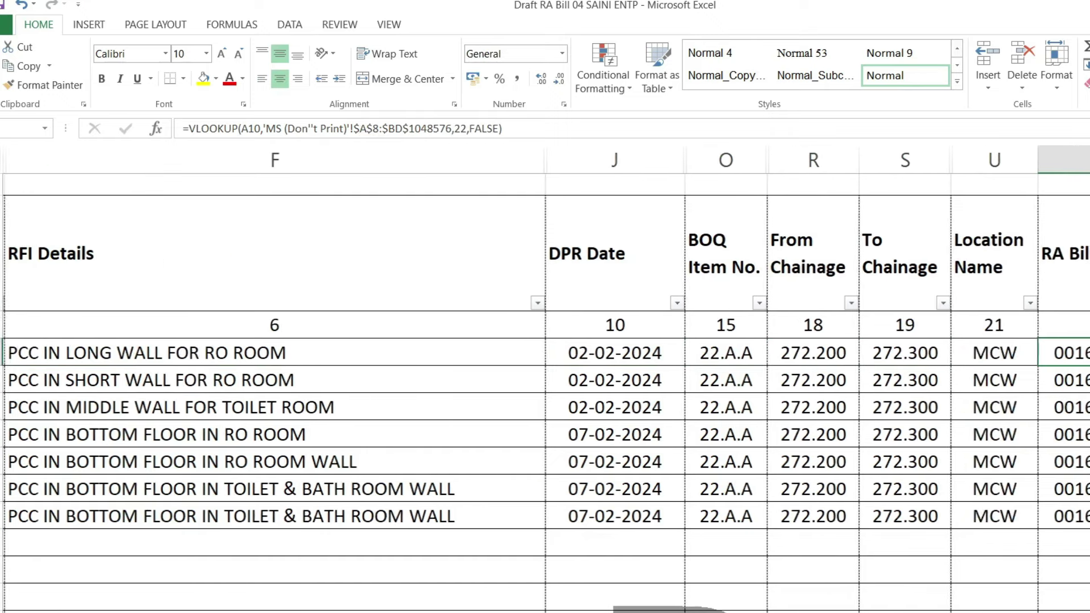
Copy the F10 RFI Details lookup into J10 and change its column number from 6 to 10
left_click(201, 356)
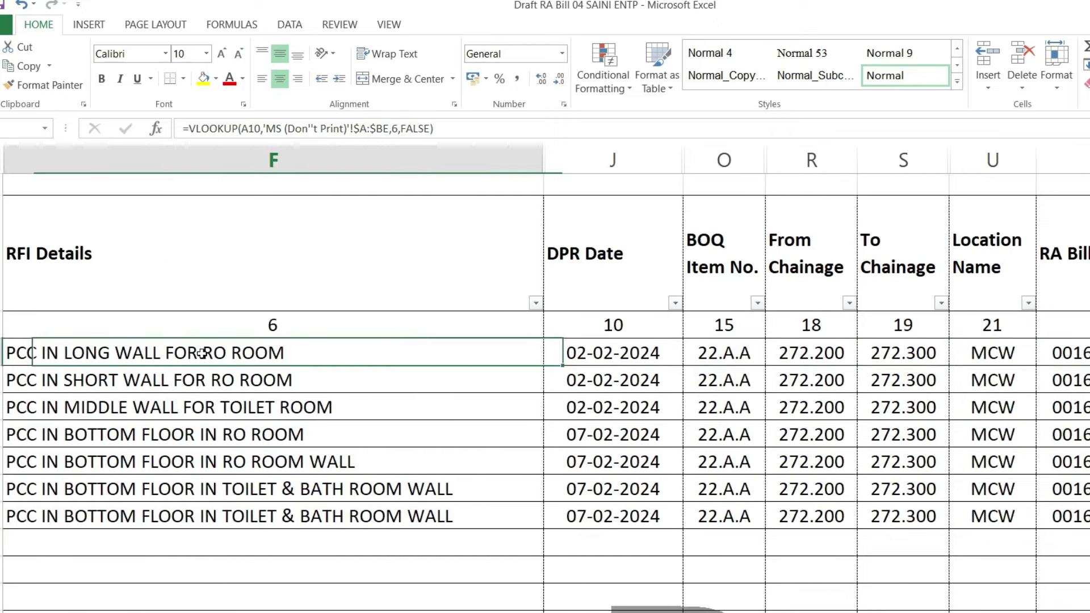
key("ctrl+c")
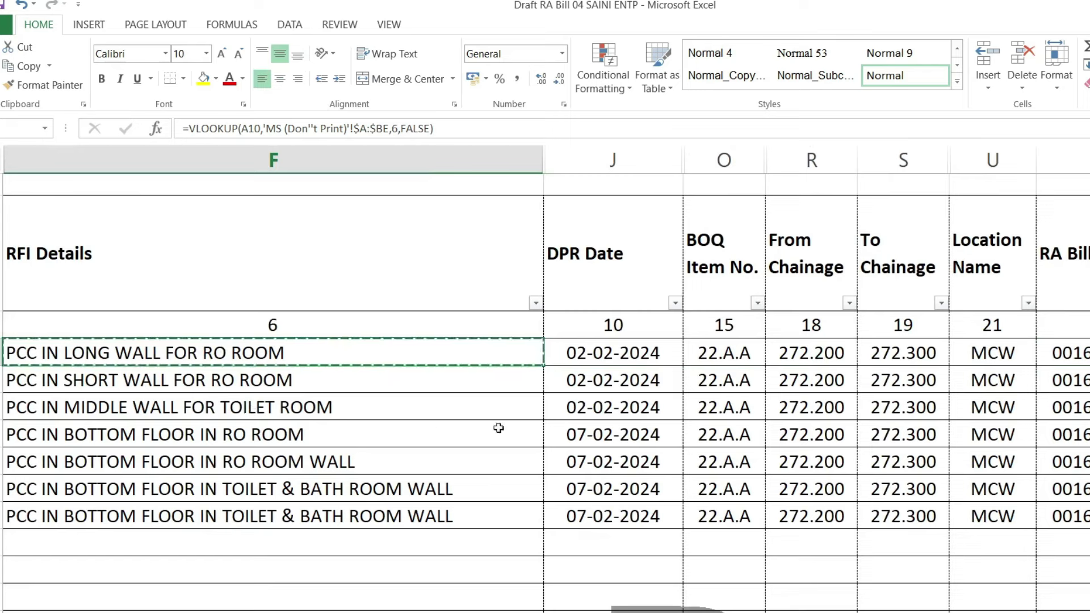
left_click(627, 355)
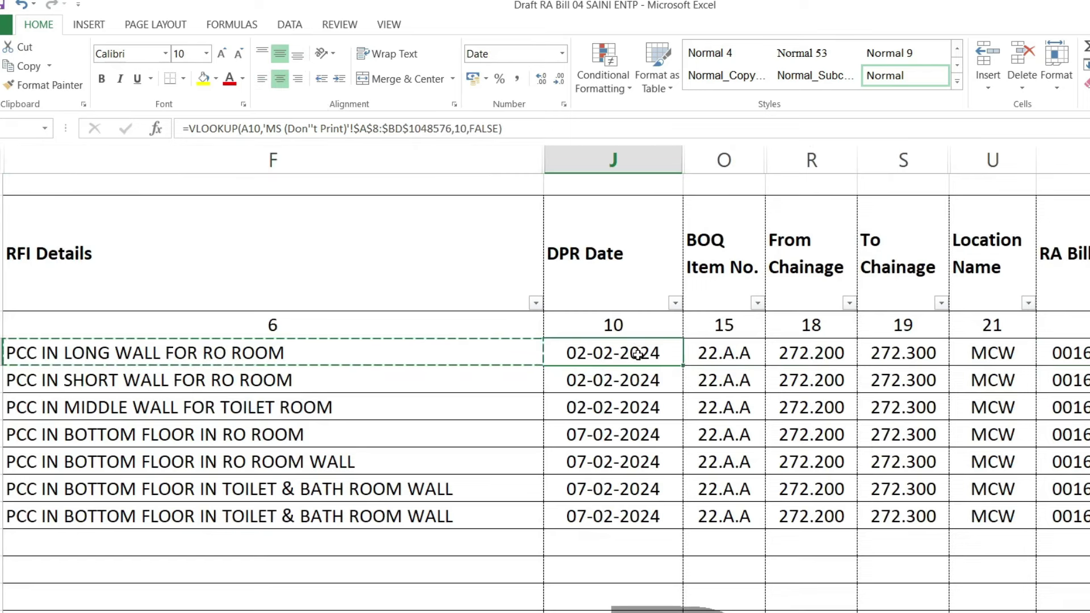
key("ctrl+v")
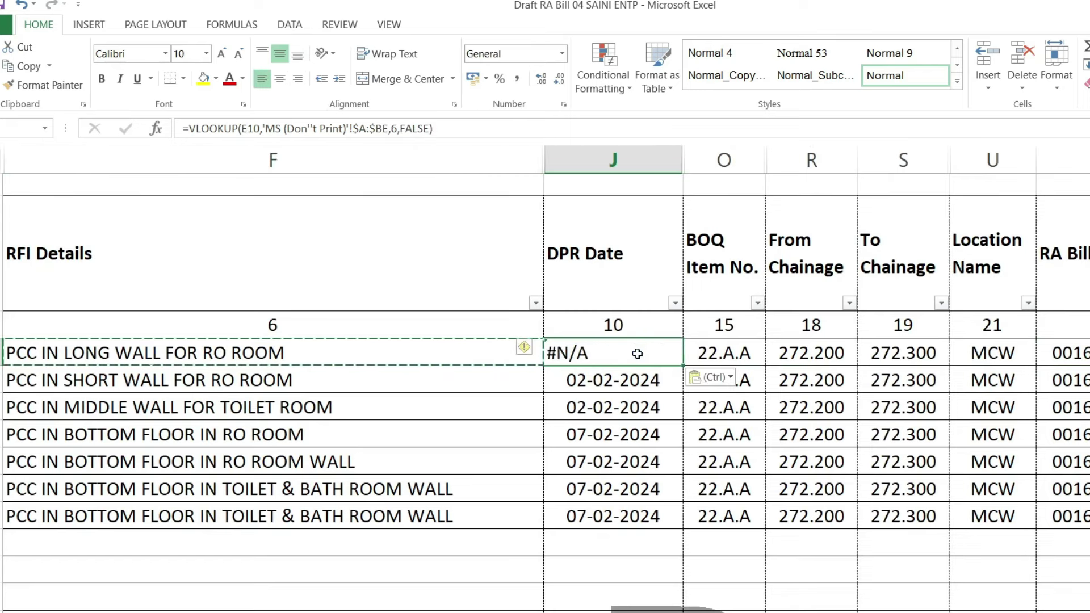
left_click(396, 128)
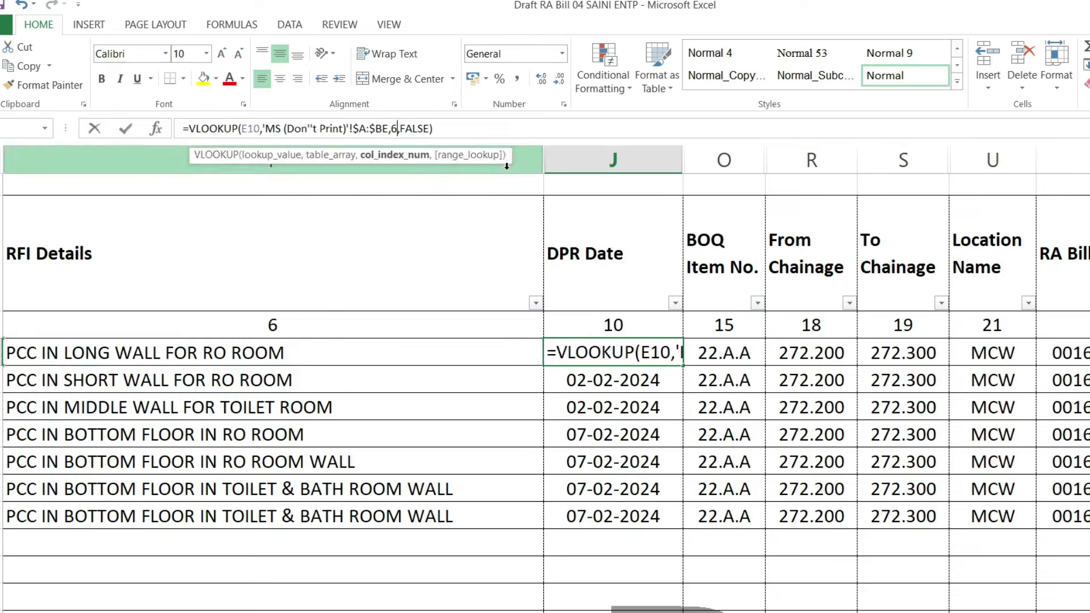
key("BackSpace")
type("10")
key("ctrl+Return")
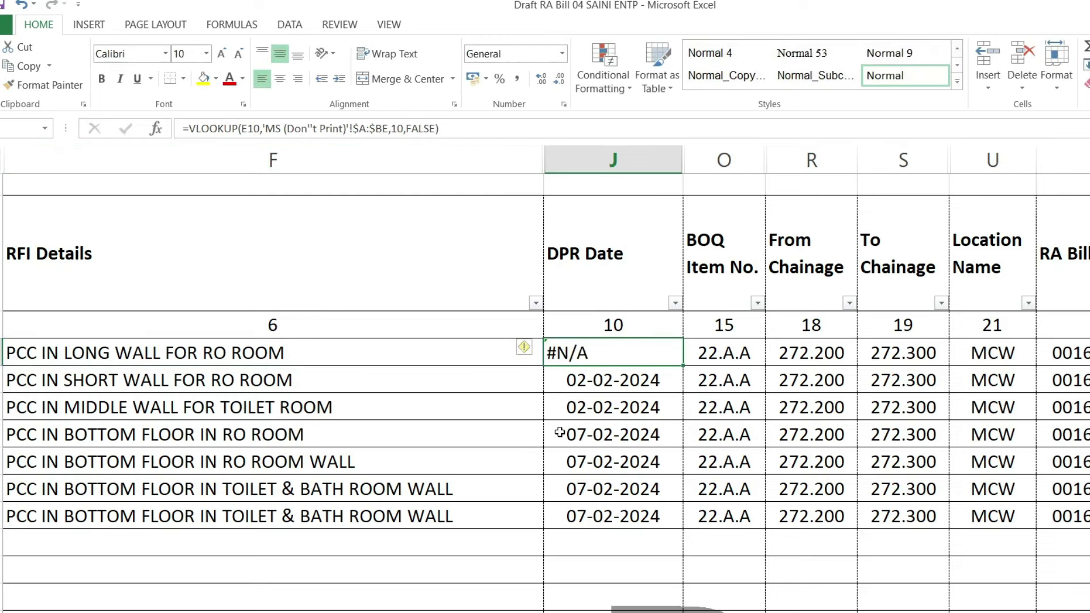
left_click(215, 128)
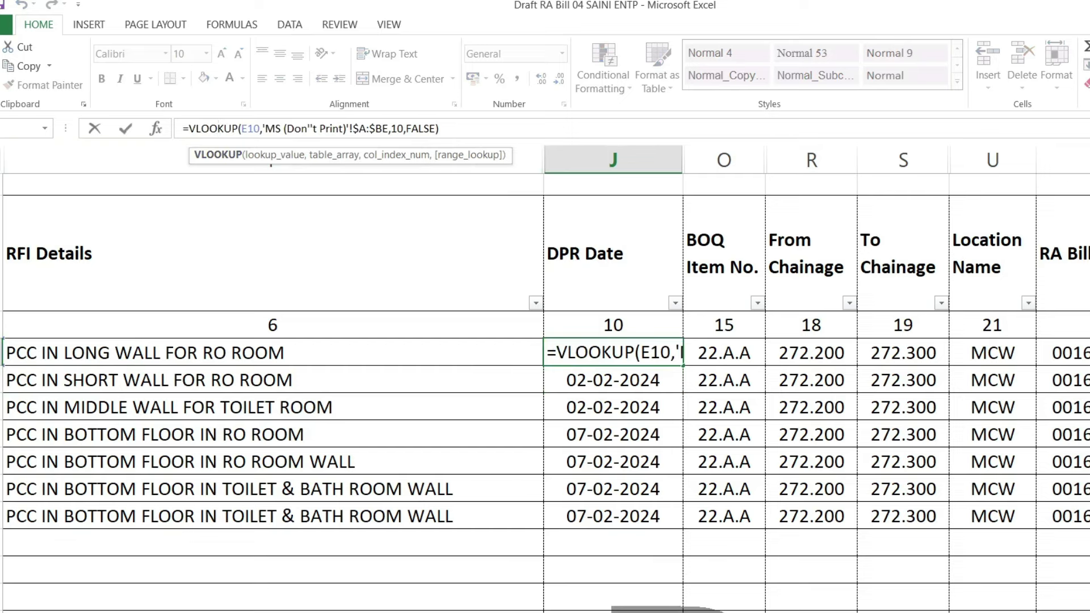
scroll(545, 375, "left", 1)
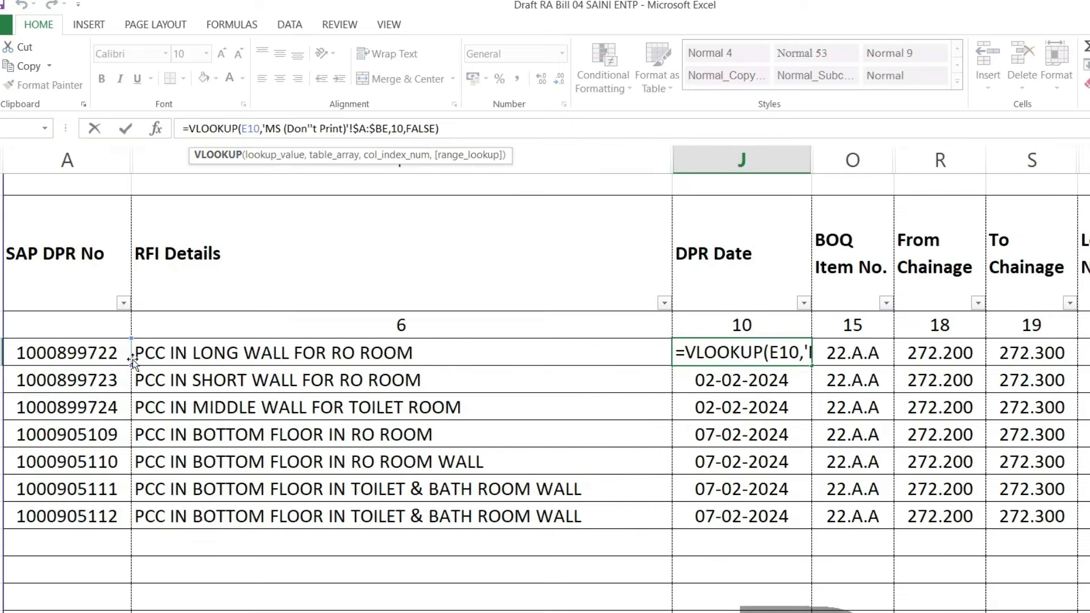
key("ctrl+Return")
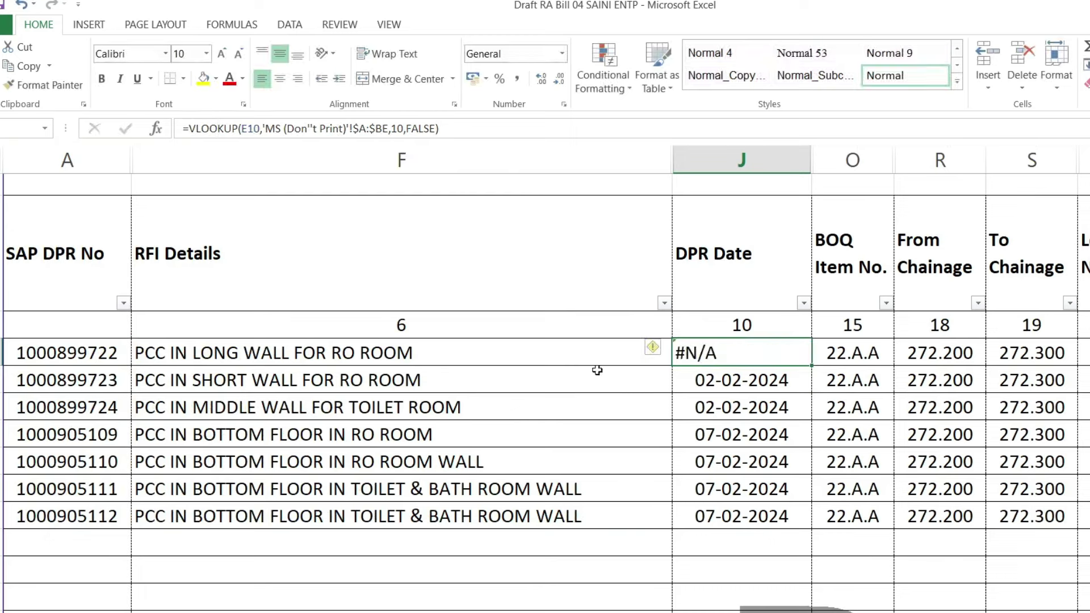
Lock the lookup value in F10's formula as $A10
left_click(324, 338)
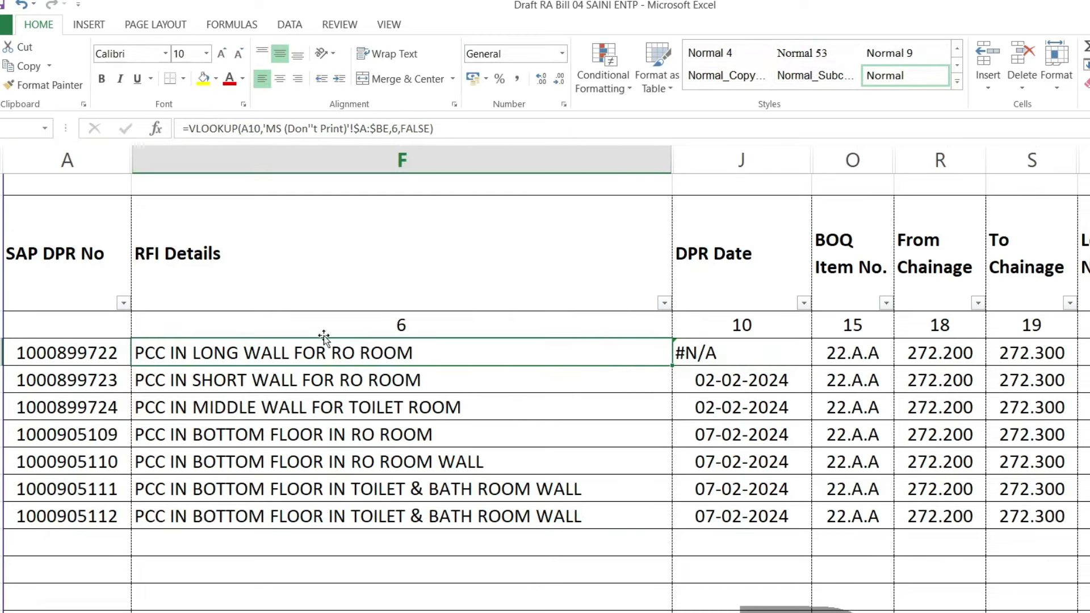
left_click(242, 128)
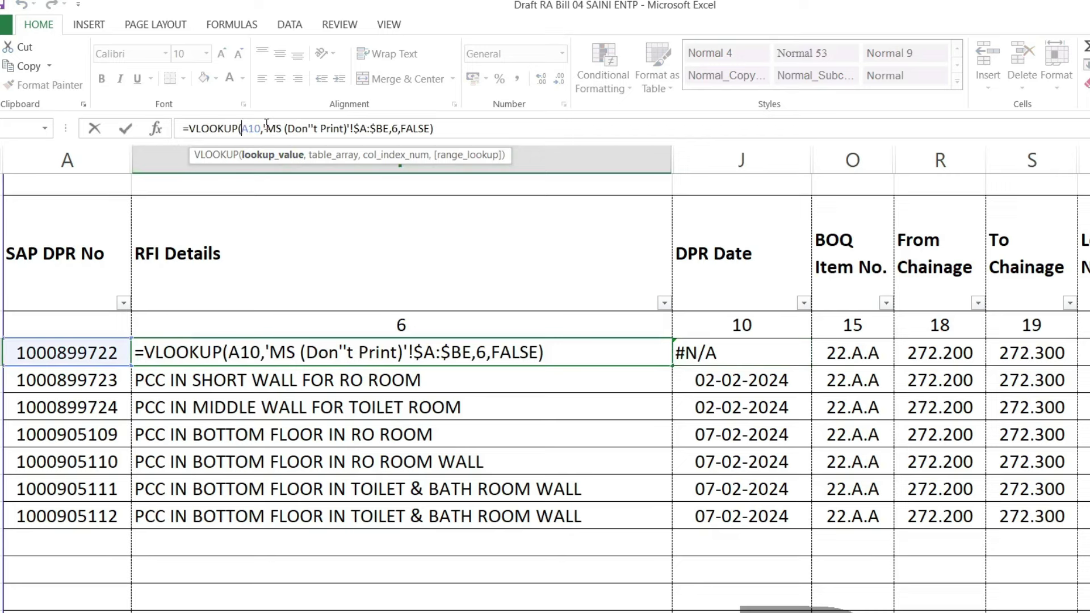
type("$")
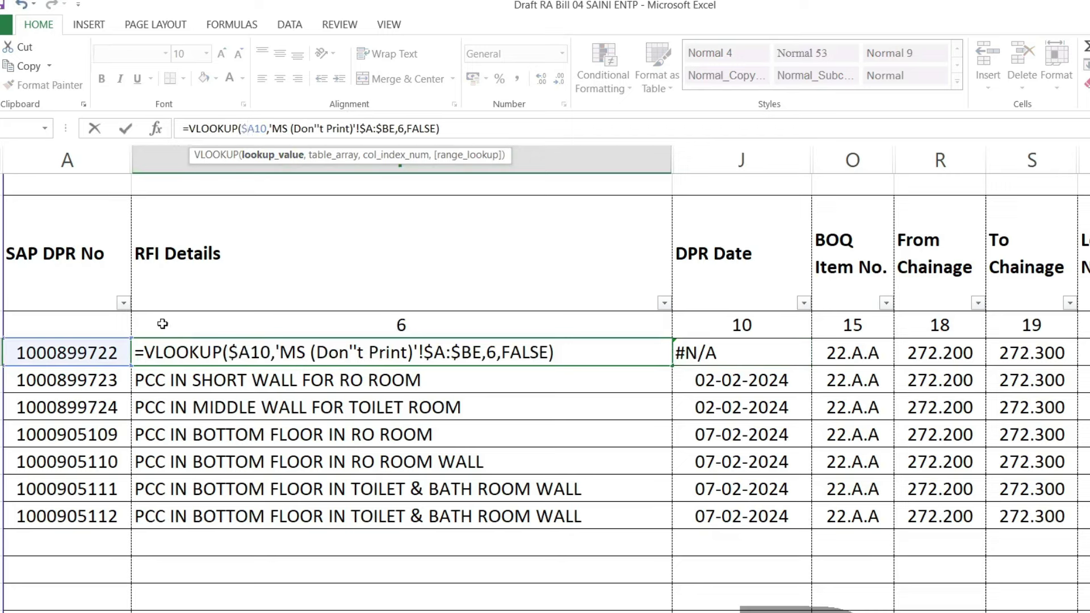
key("ctrl+Return")
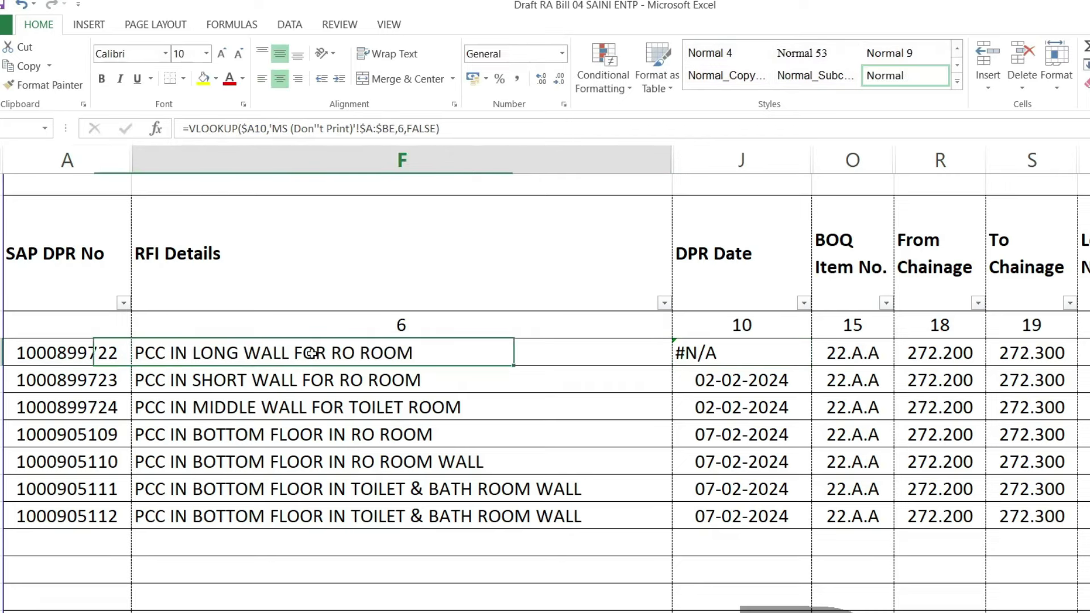
Copy the corrected F10 formula to DPR Date cell J10 using column 10
key("ctrl+c")
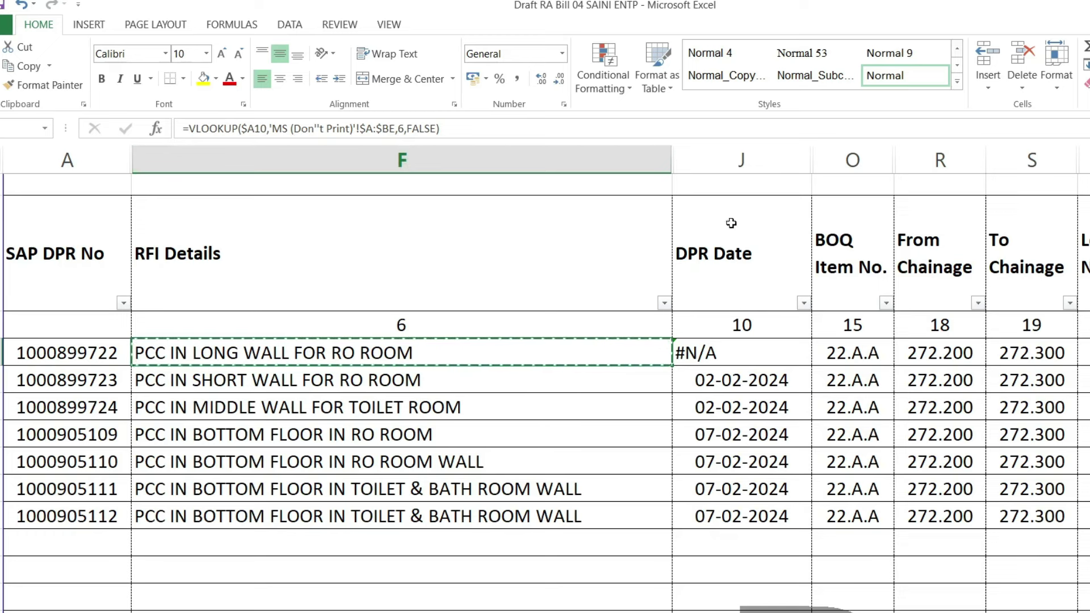
left_click(717, 356)
key("ctrl+v")
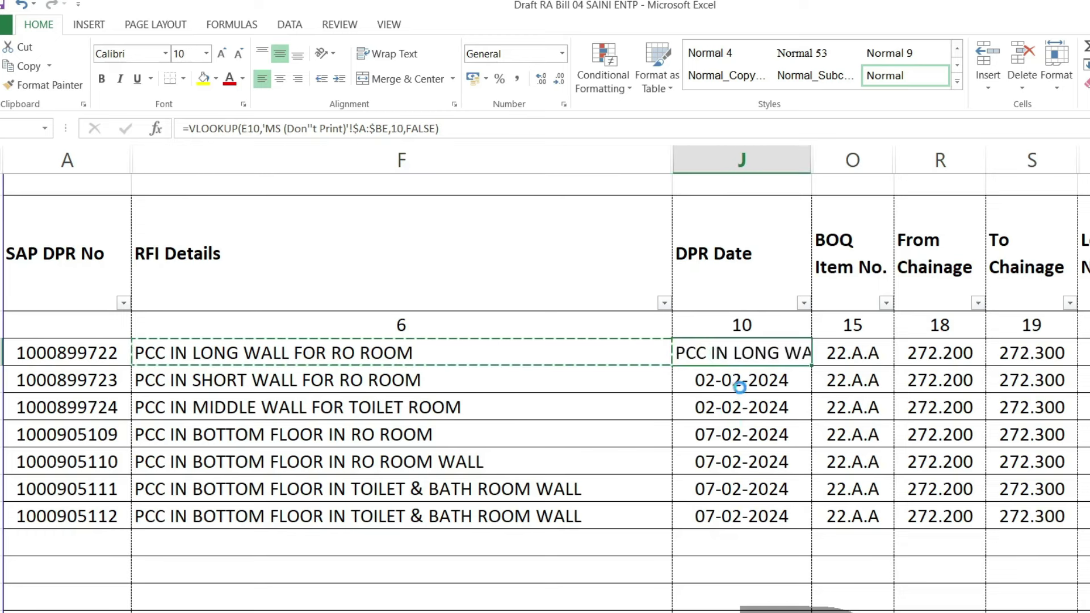
left_click(404, 128)
key("BackSpace")
type("10")
key("Return")
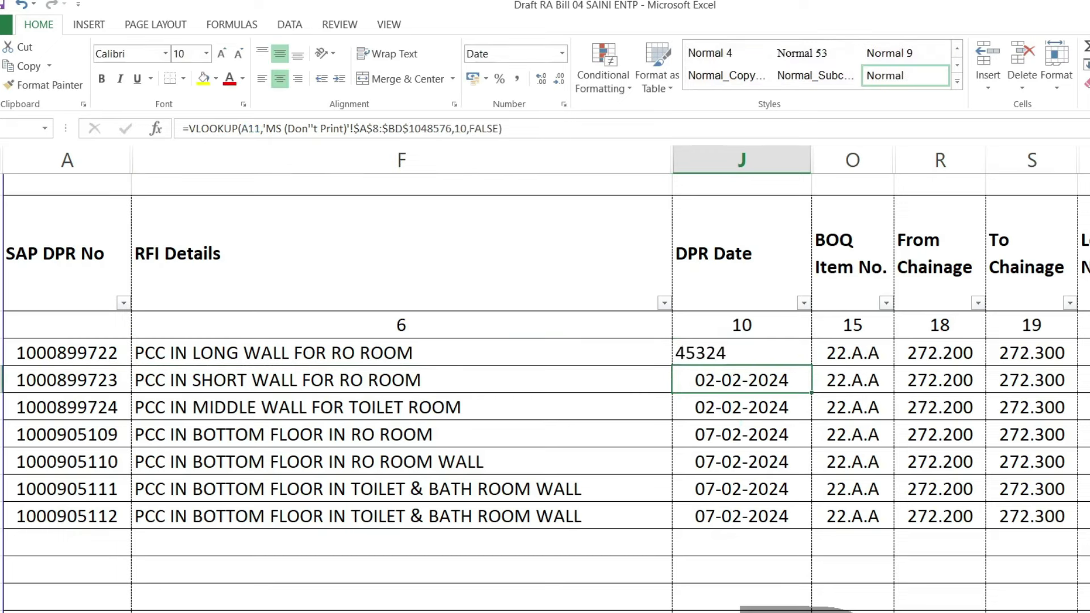
Compare J10's unformatted result 45324 with the date-formatted DPR Date below
left_click(710, 353)
left_click(721, 385)
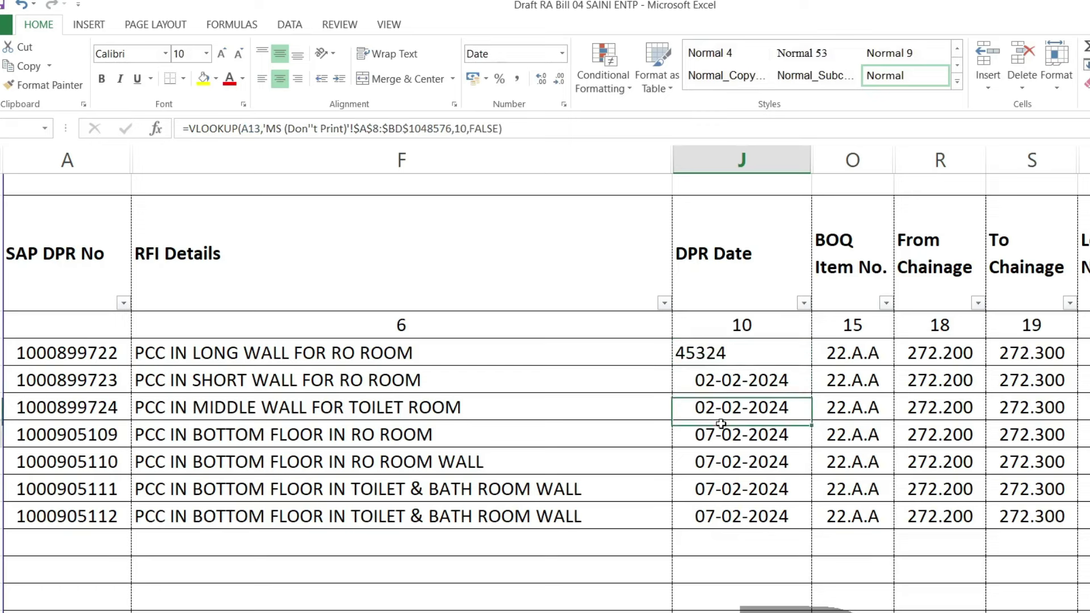
left_click(711, 351)
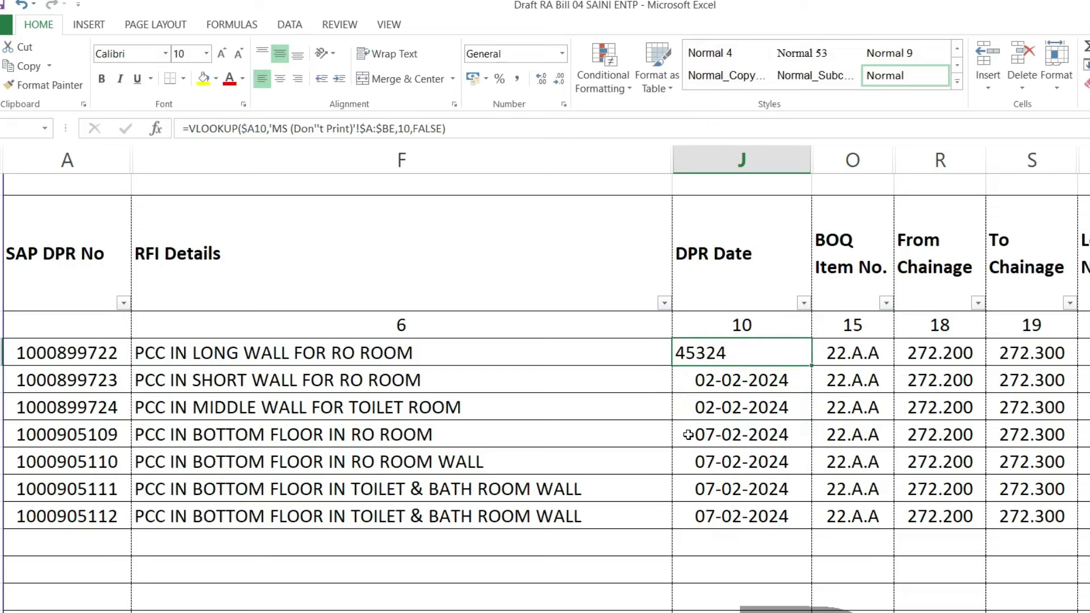
left_click(695, 382)
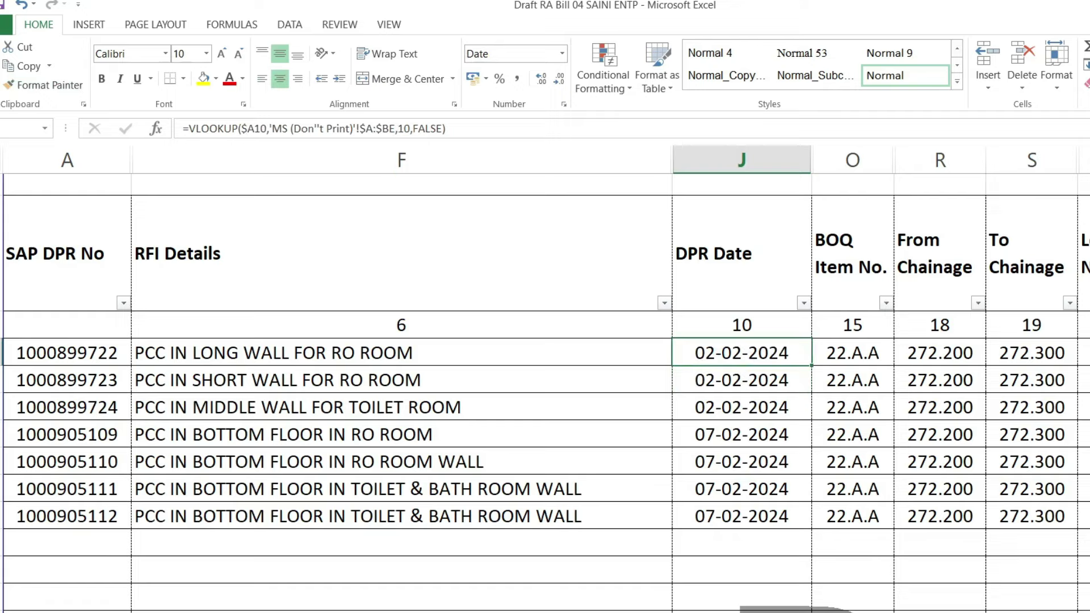
Review row 10's SAP DPR No, BOQ and chainage lookups, then go to MS (Don't Print)
scroll(545, 381, "right", 2)
scroll(545, 380, "right", 2)
scroll(545, 380, "right", 1)
scroll(545, 380, "right", 1)
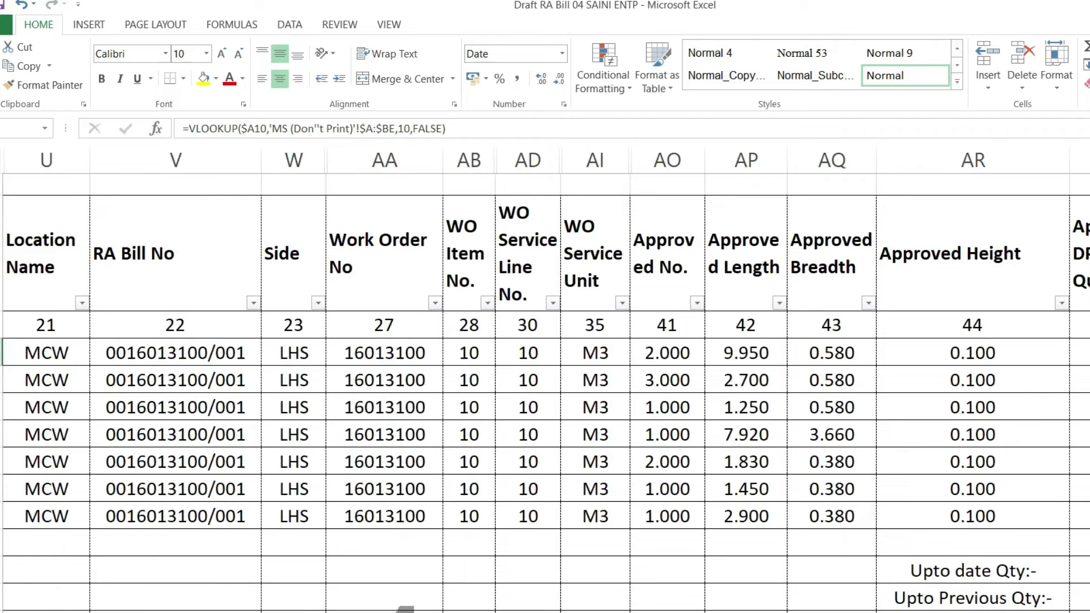
scroll(545, 381, "left", 6)
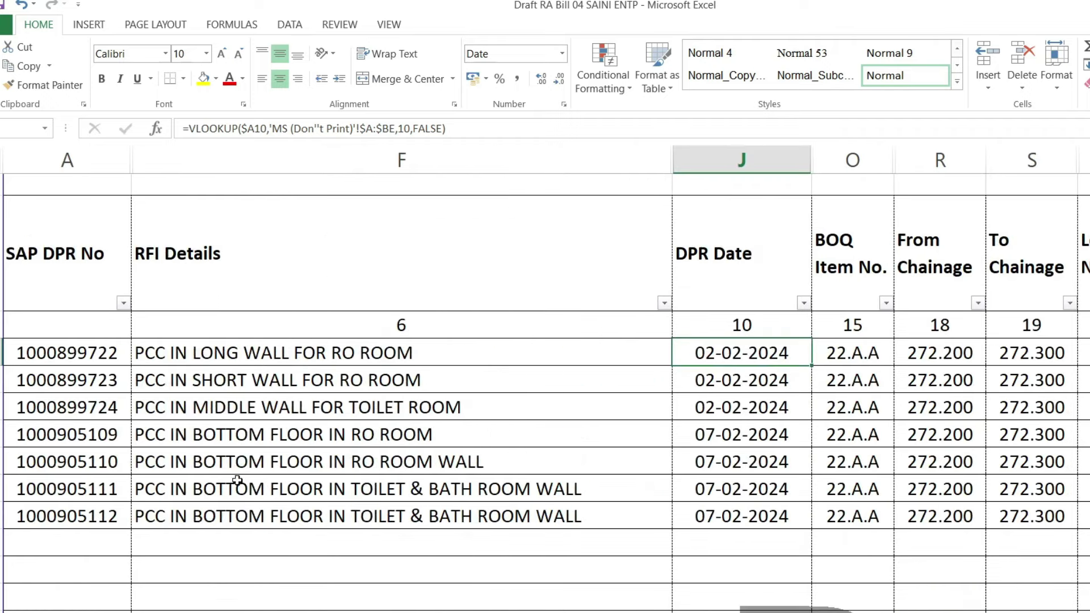
left_click(93, 351)
left_click(182, 356)
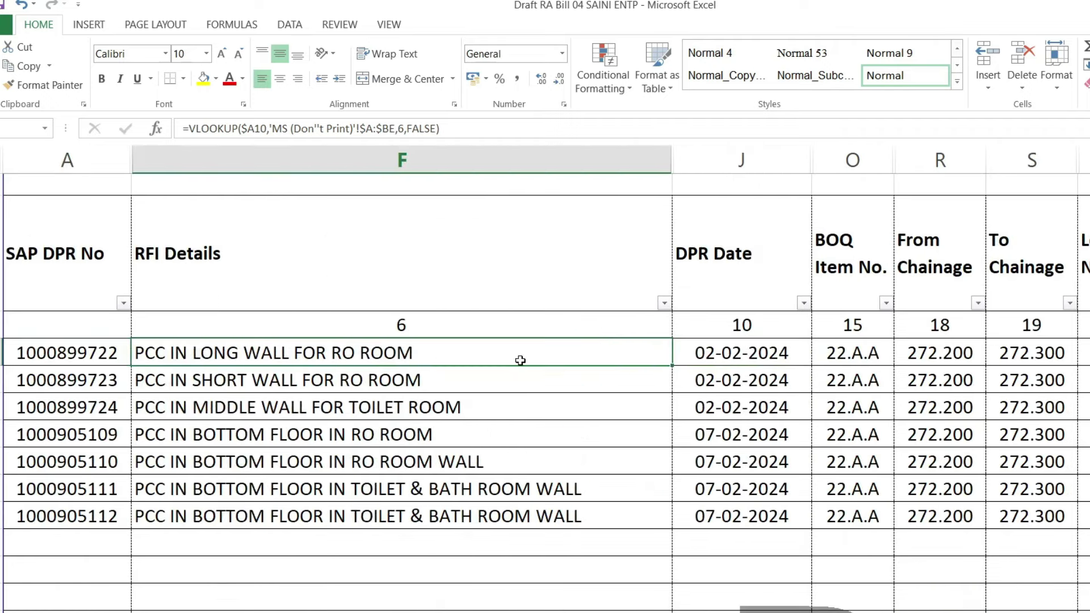
left_click(737, 358)
left_click(853, 355)
left_click(935, 352)
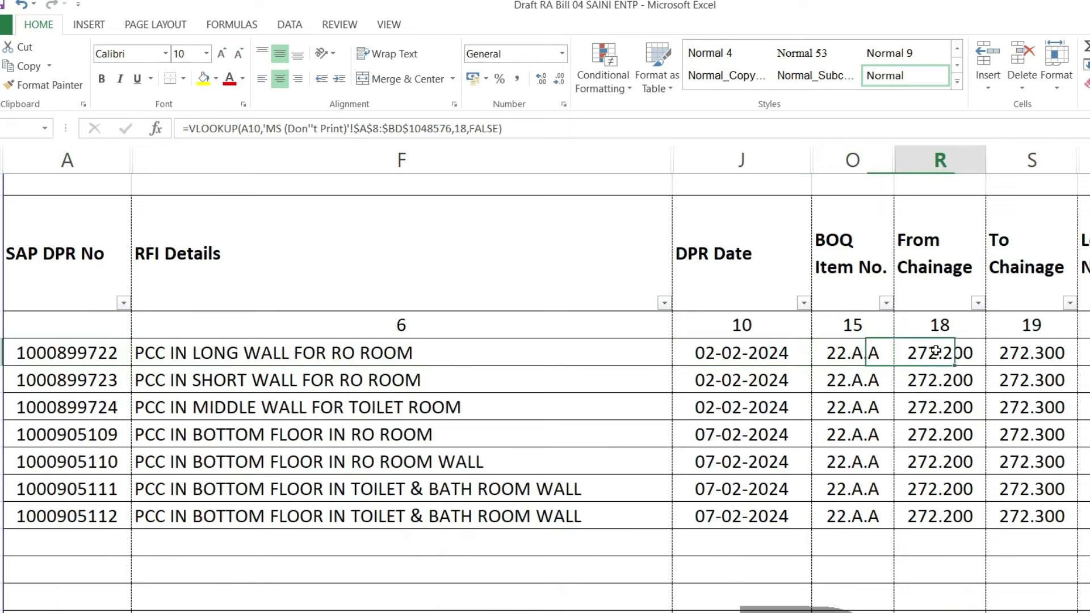
left_click(1029, 358)
key("Right")
key("Right")
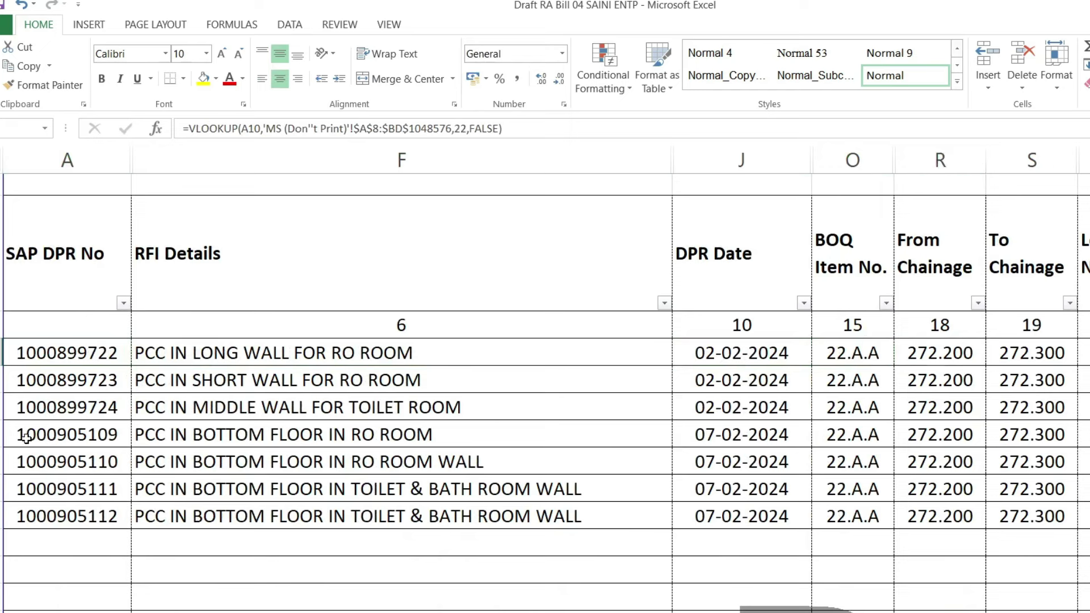
key("ctrl+Page_Down")
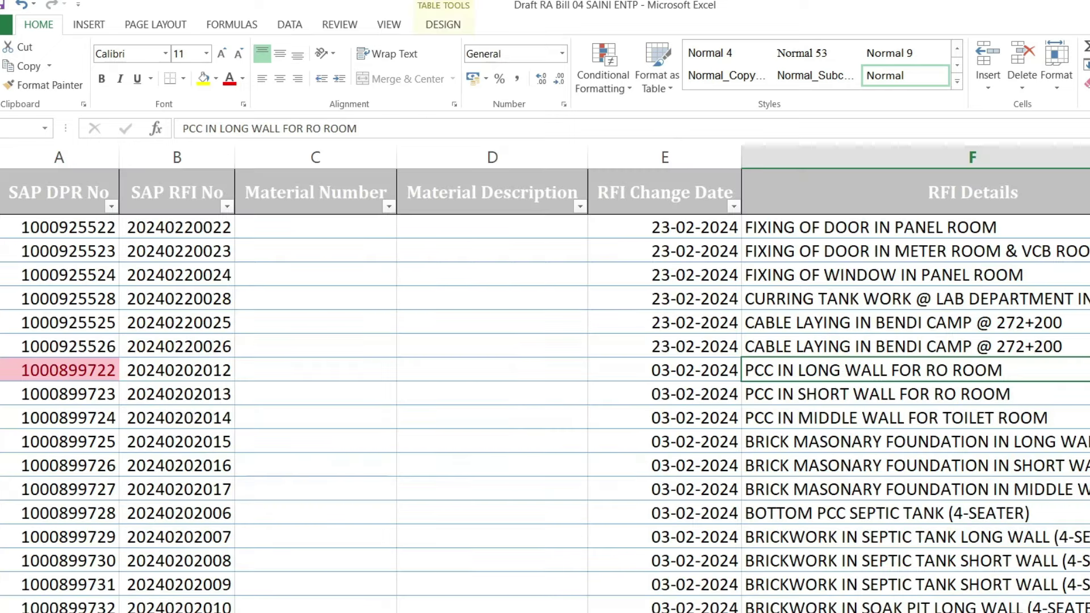
Scroll the MS (Don't Print) sheet right to the RA Bill No column
scroll(545, 380, "right", 3)
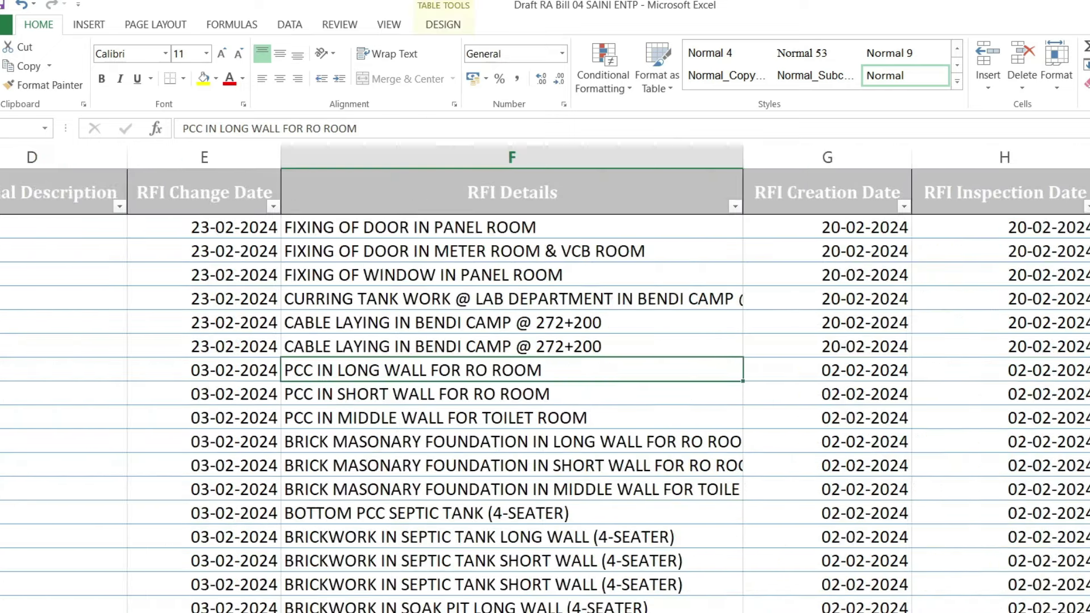
scroll(545, 380, "right", 5)
scroll(545, 381, "right", 3)
scroll(545, 380, "right", 3)
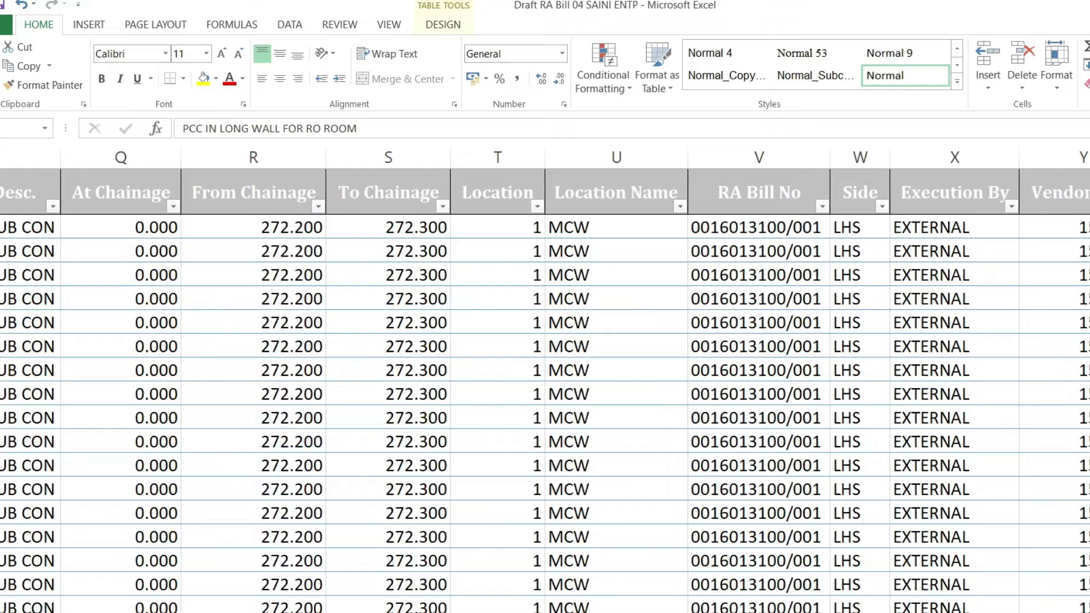
scroll(481, 216, "right", 3)
scroll(480, 216, "right", 1)
scroll(480, 216, "right", 1)
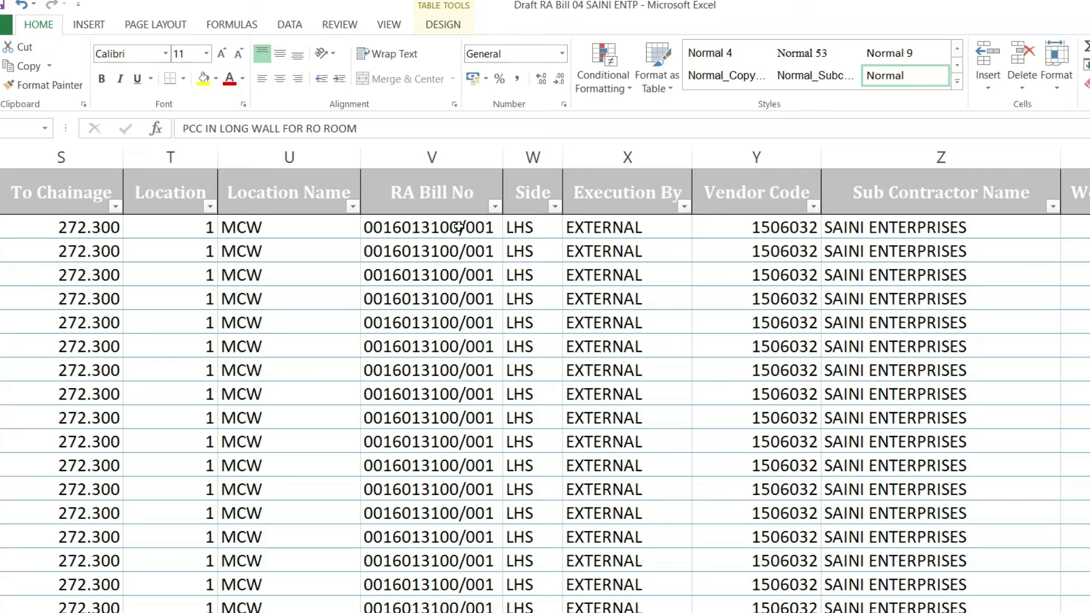
Filter the RA Bill No column to show only (Blanks)
left_click(495, 206)
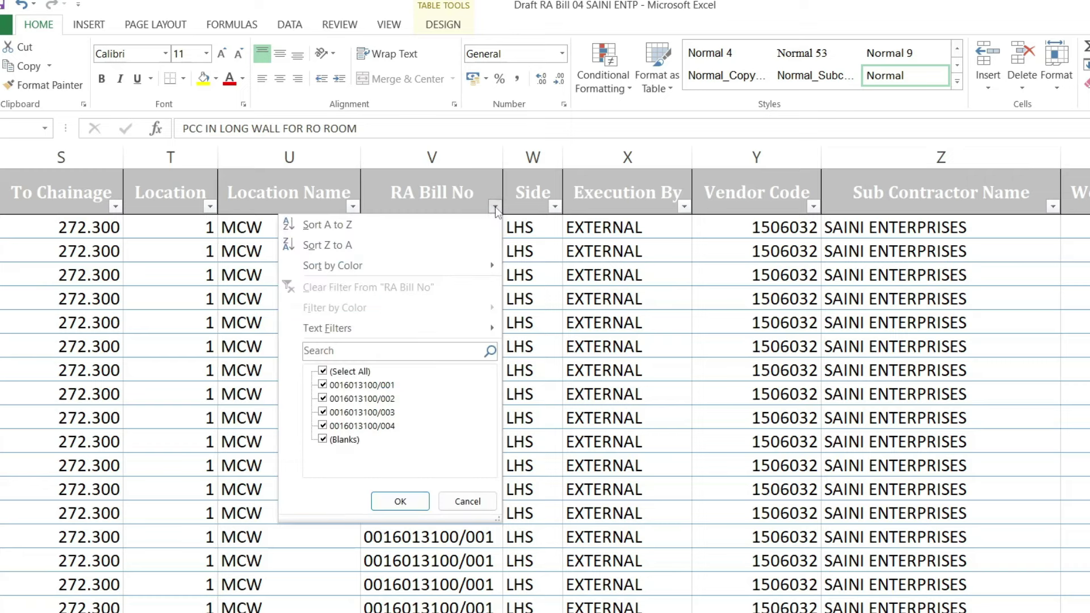
left_click(344, 372)
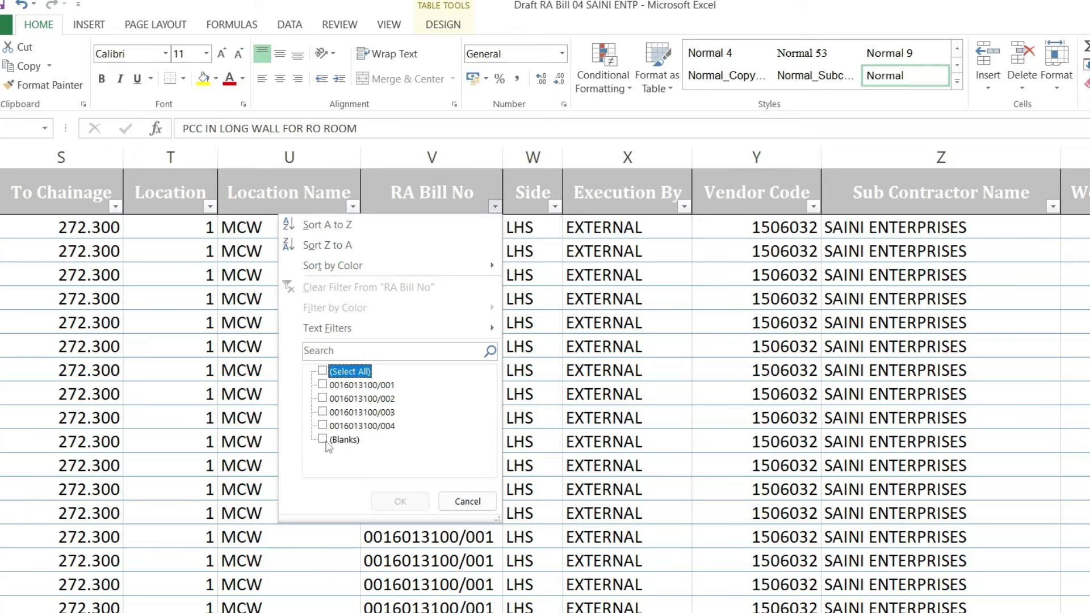
left_click(323, 440)
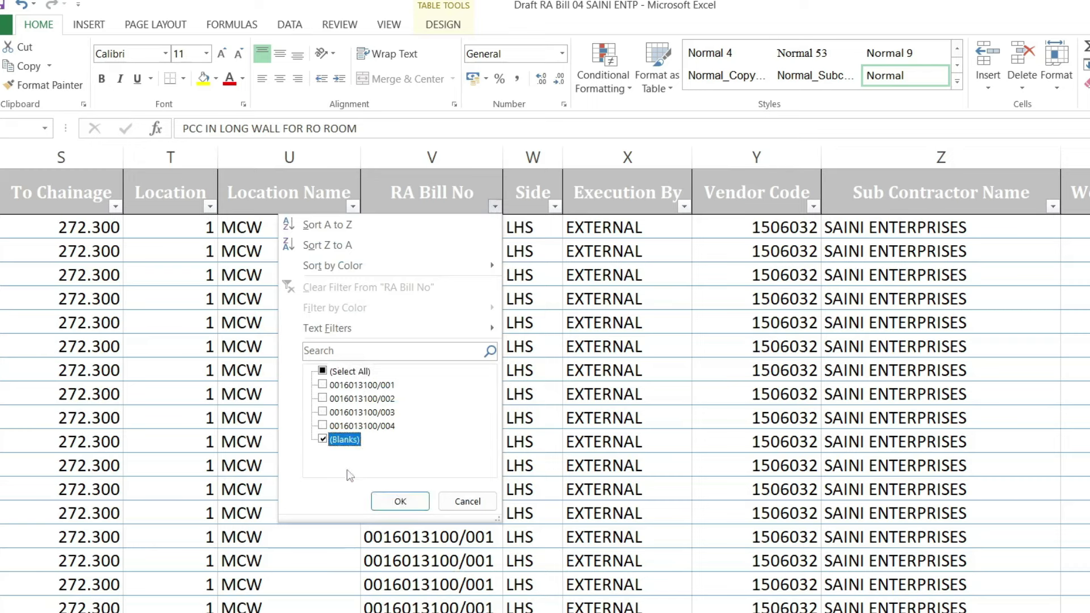
left_click(401, 502)
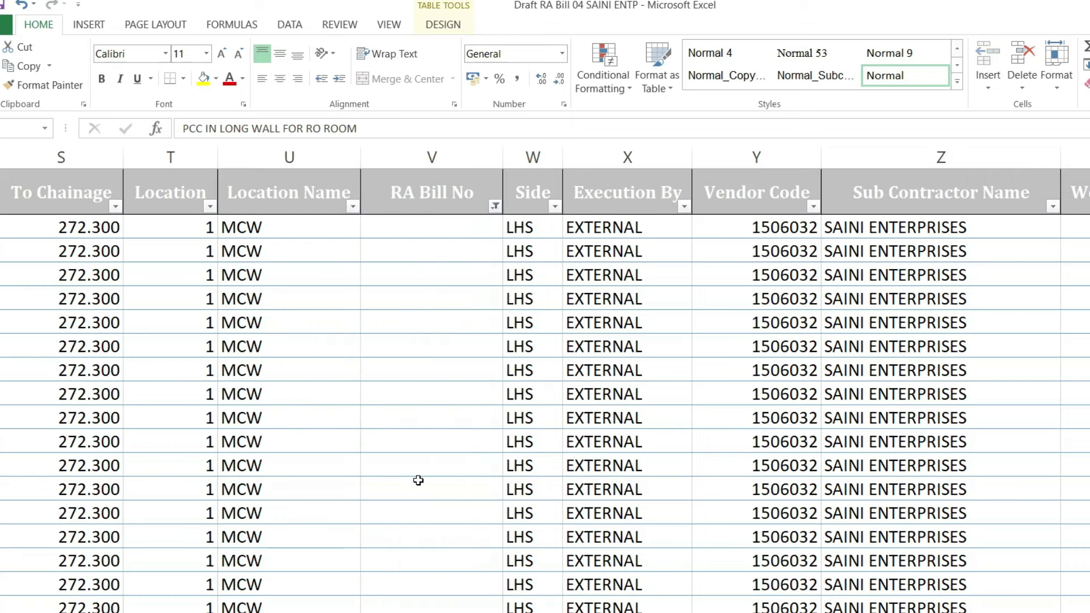
scroll(545, 380, "left", 1)
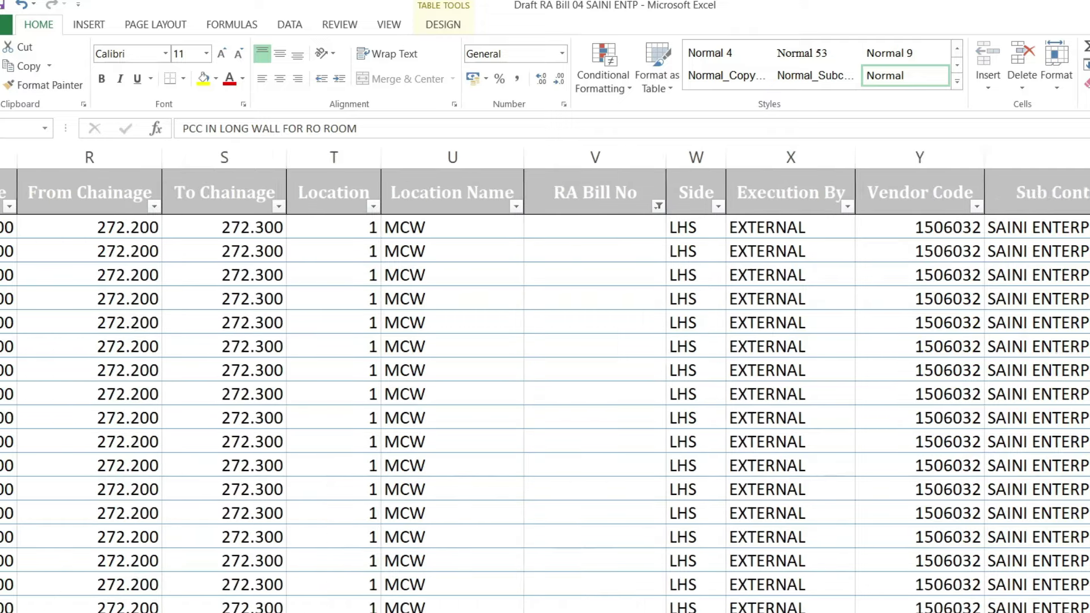
scroll(545, 380, "left", 2)
scroll(545, 380, "left", 2)
scroll(545, 380, "left", 10)
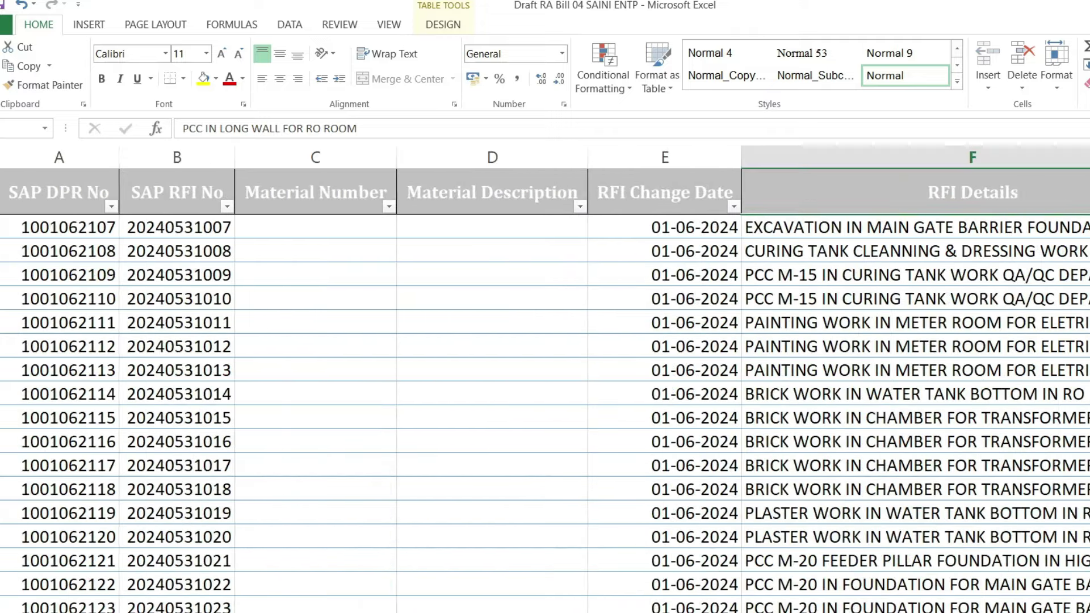
left_click_drag(60, 227, 68, 608)
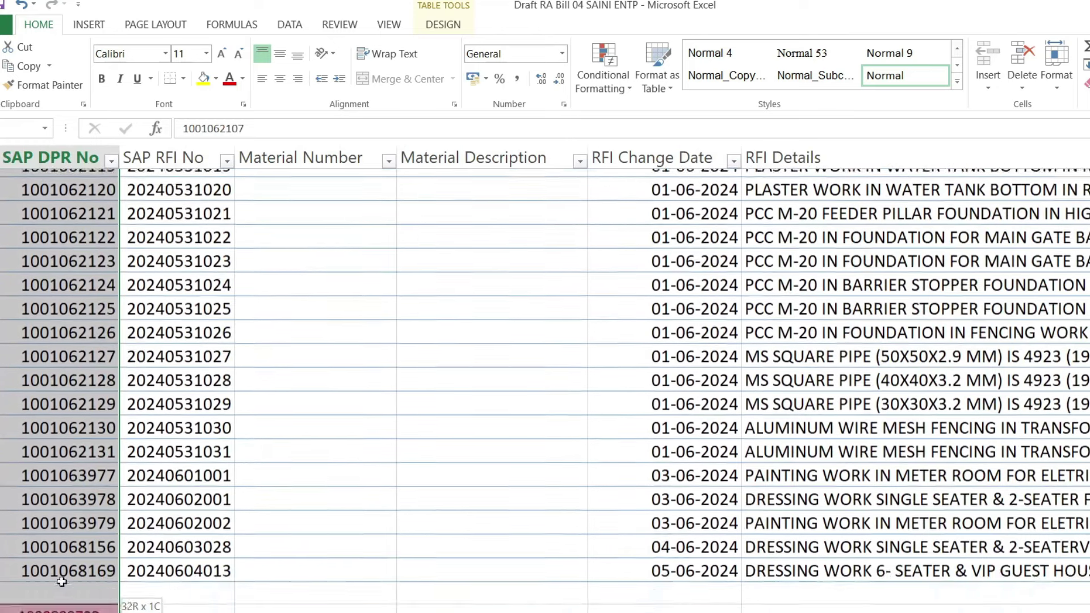
left_click_drag(68, 608, 61, 556)
scroll(60, 509, "up", 5)
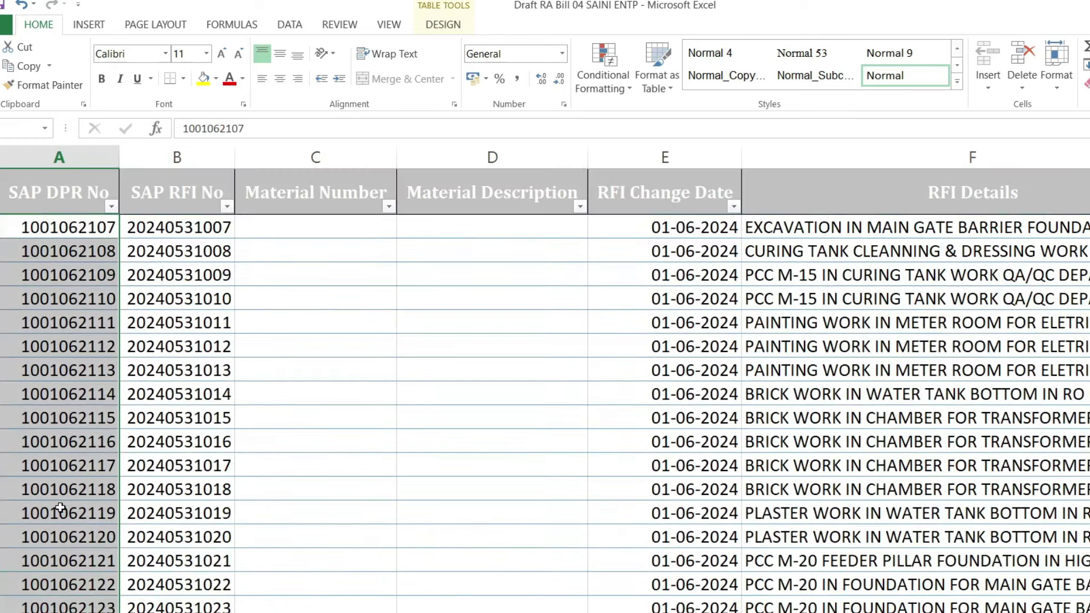
scroll(61, 508, "down", 4)
scroll(65, 509, "up", 4)
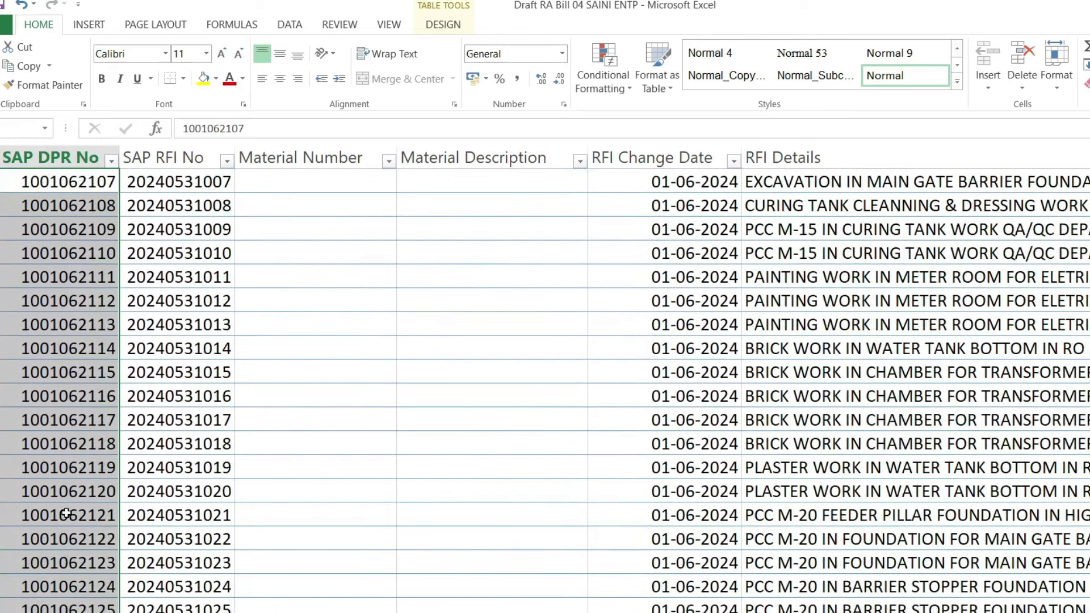
scroll(66, 513, "up", 1)
scroll(85, 522, "down", 4)
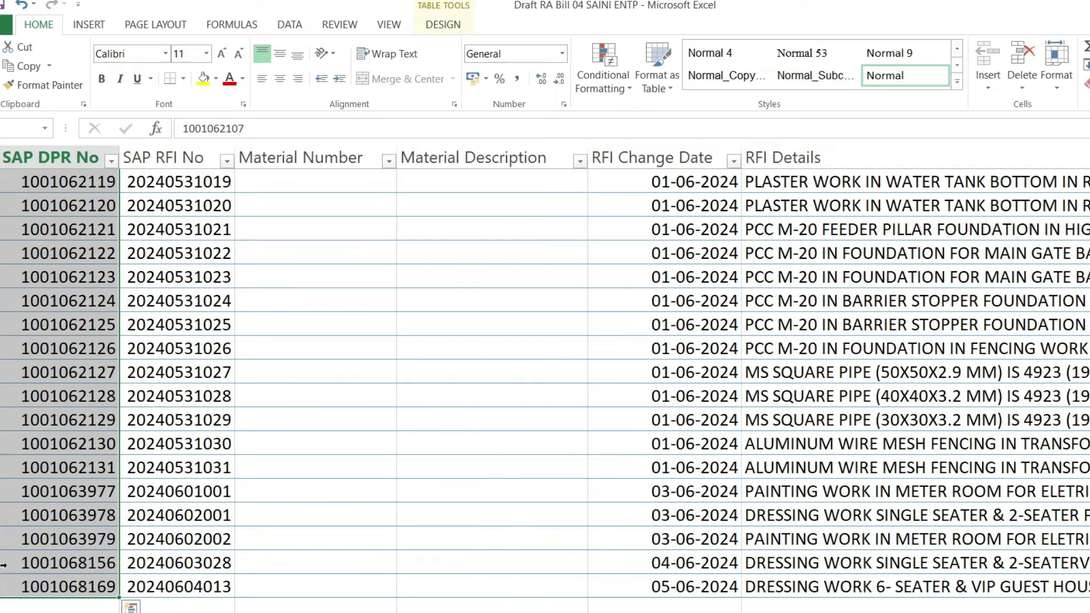
Scroll the MB sheet down to its last entry, the BRICK WORK IN METER PLATFORM FOR METER ROOM row
scroll(62, 557, "up", 4)
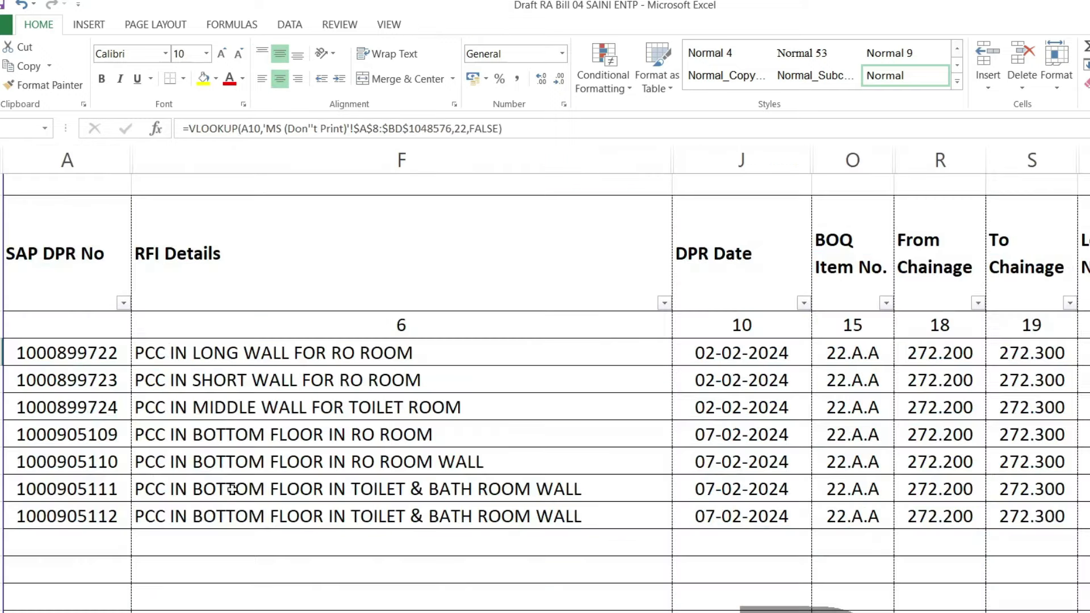
scroll(267, 514, "down", 10)
scroll(308, 505, "down", 10)
scroll(308, 505, "down", 5)
scroll(308, 505, "down", 5)
scroll(308, 504, "down", 5)
scroll(308, 505, "down", 5)
scroll(309, 505, "down", 5)
scroll(974, 600, "up", 5)
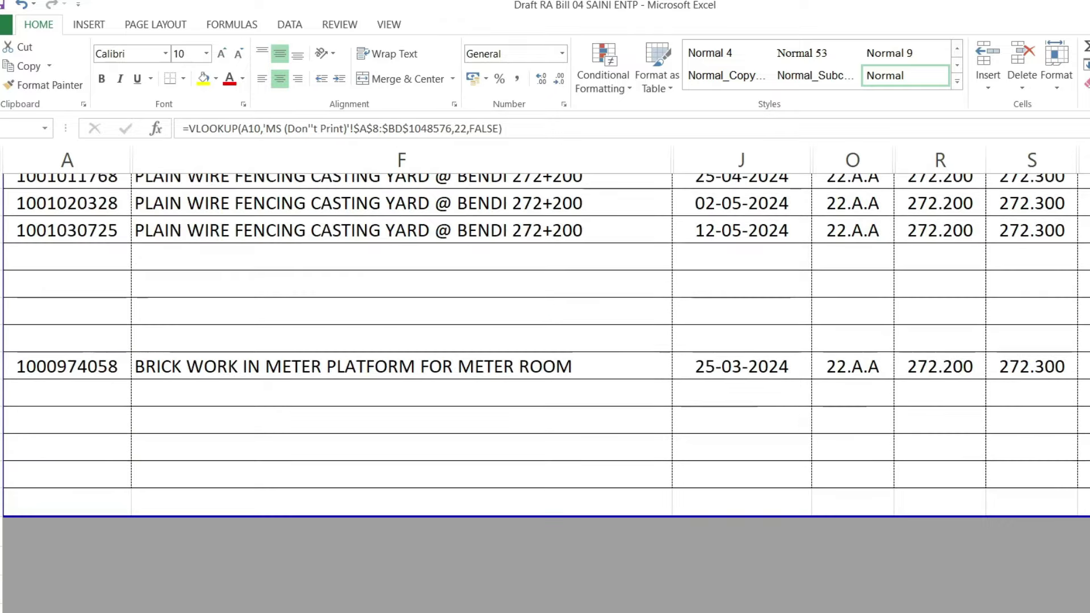
scroll(973, 599, "up", 1)
scroll(545, 335, "right", 2)
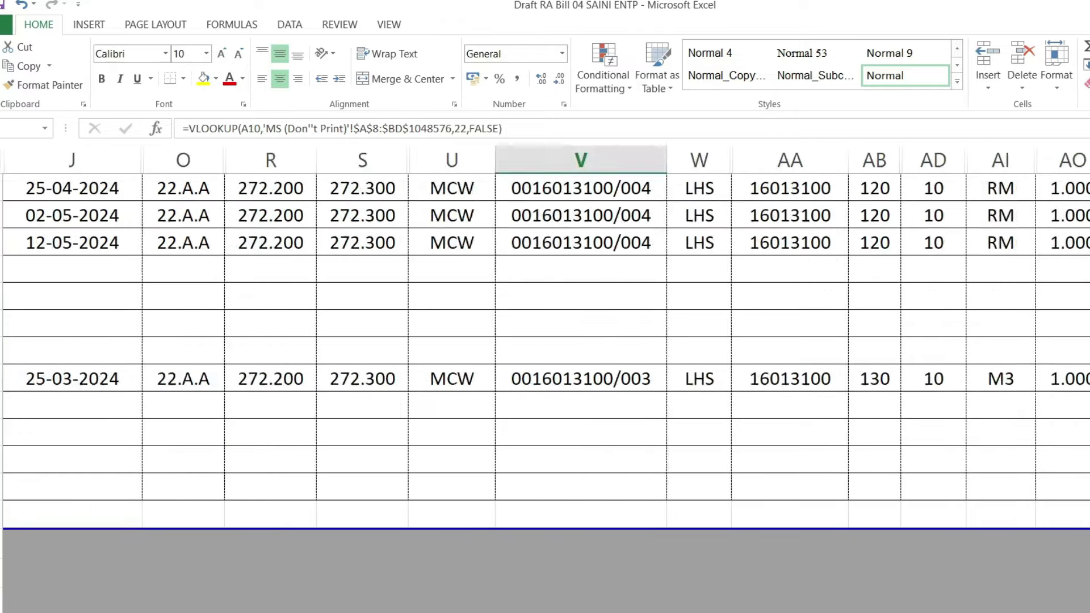
scroll(545, 335, "right", 5)
scroll(545, 335, "left", 1)
scroll(545, 335, "left", 6)
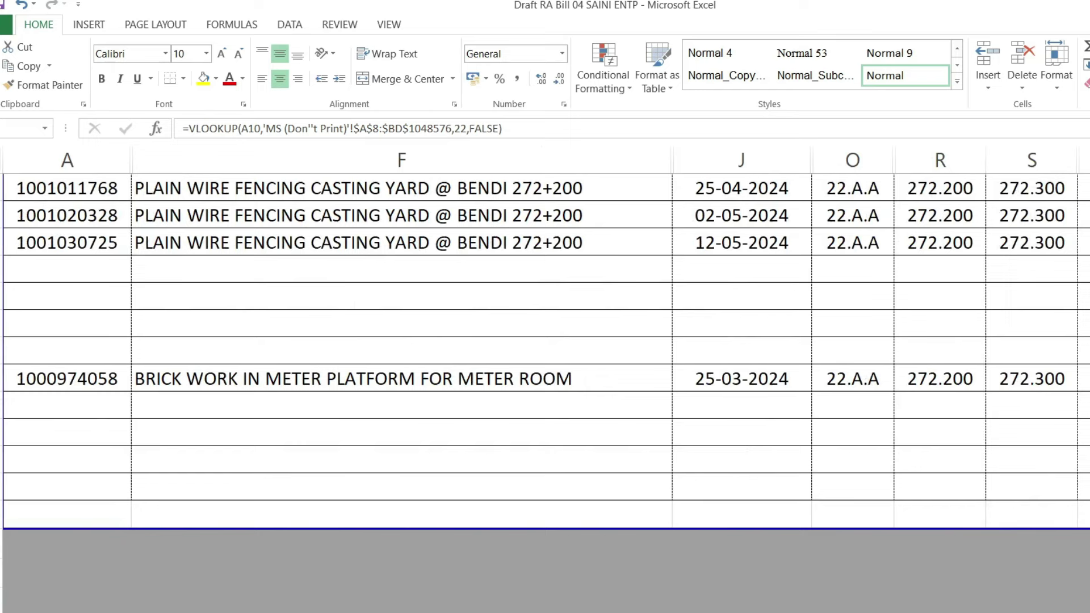
Insert a new blank row below the MB sheet's last BRICK WORK entry
left_click(2, 513)
right_click(2, 514)
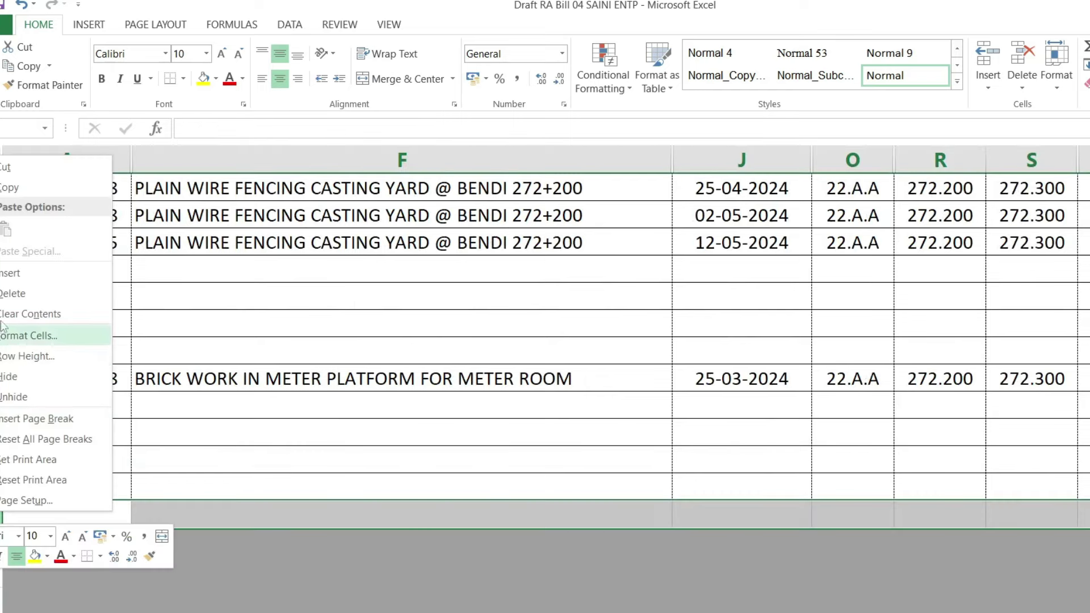
left_click(5, 273)
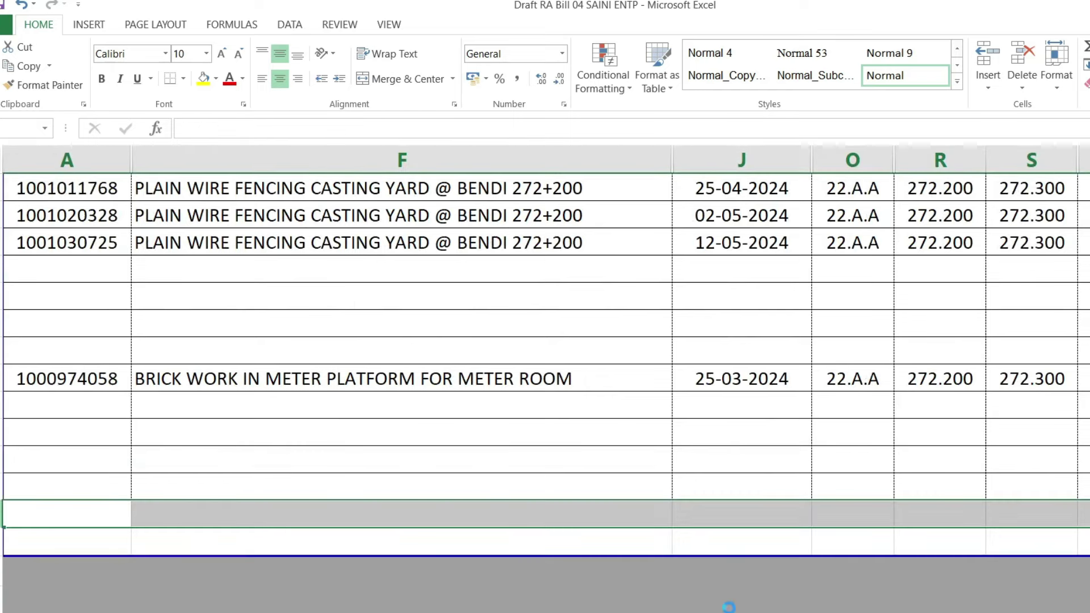
Move between sheets to display the MS (Don't Print) sheet's SAP DPR No table
key("ctrl+Page_Down")
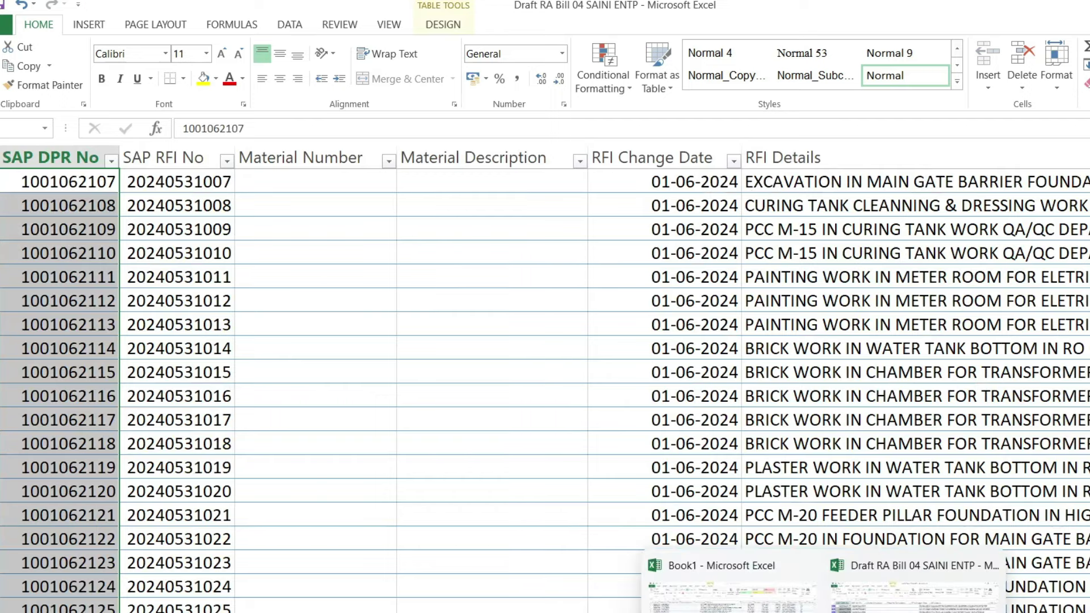
left_click(730, 590)
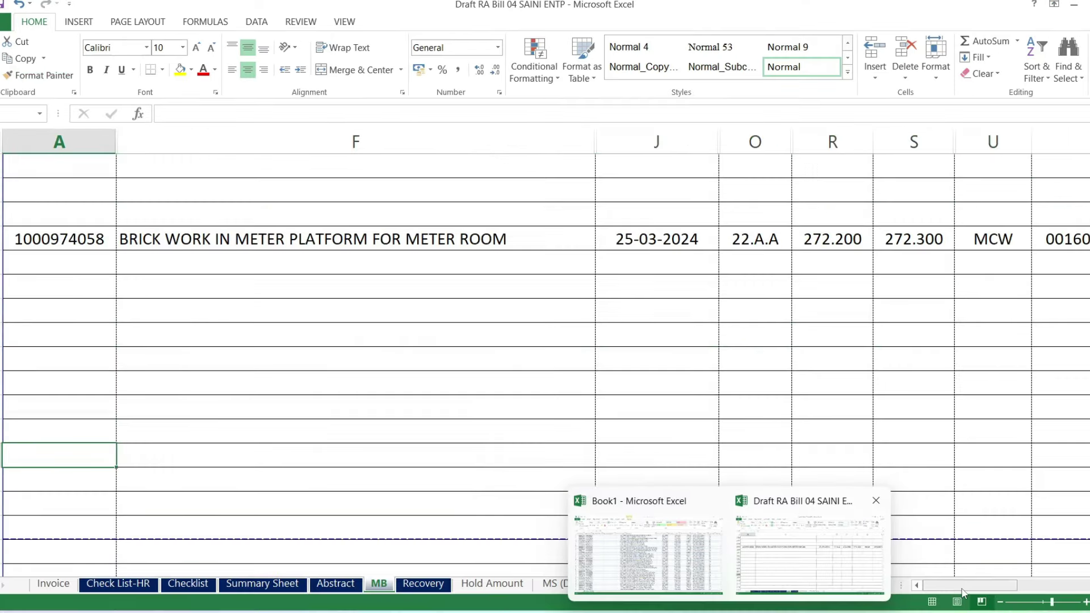
mouse_move(965, 591)
left_mouse_down()
mouse_move(1018, 591)
mouse_move(934, 594)
left_mouse_up()
key("shift+space")
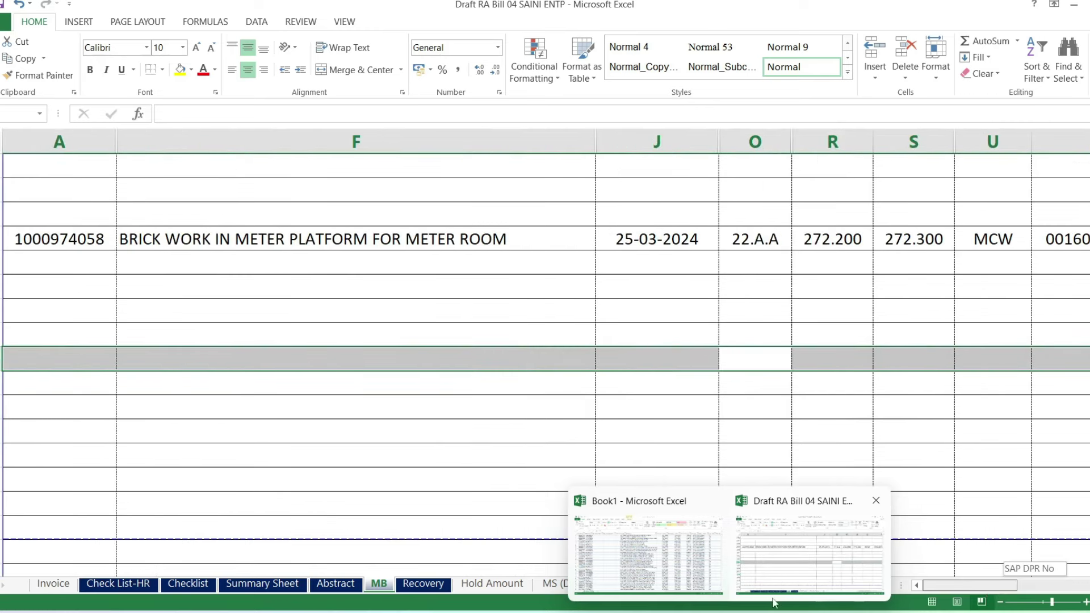
left_click(32, 361)
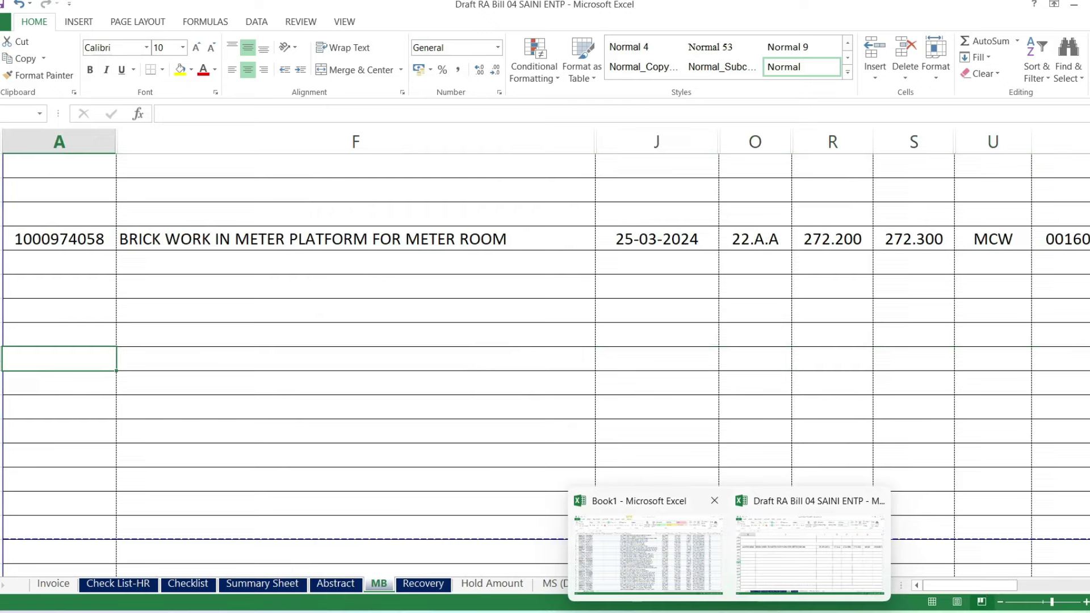
left_click(564, 590)
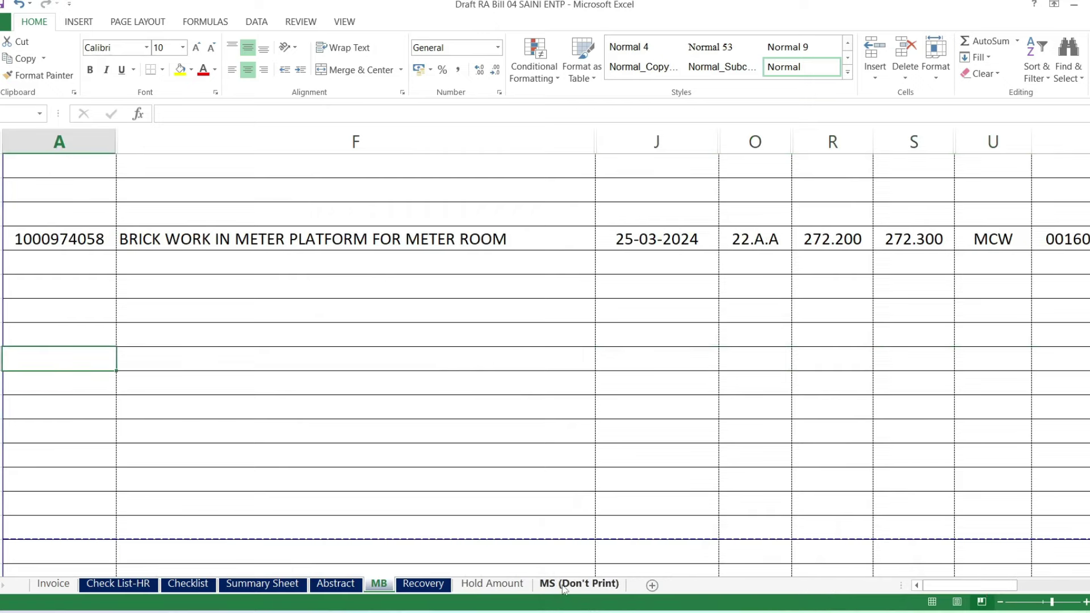
left_click(563, 586)
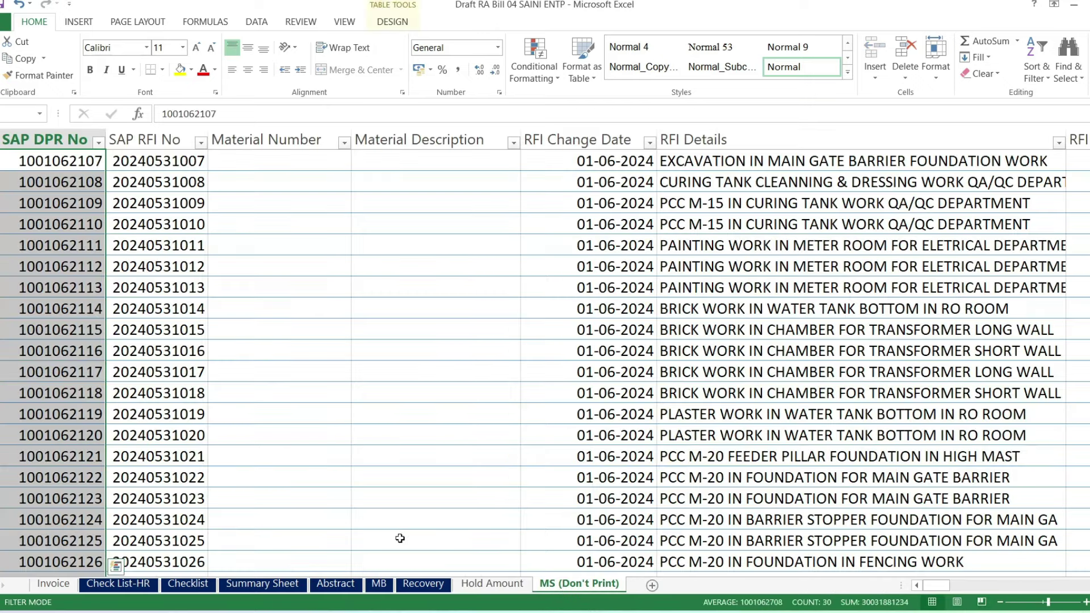
key("ctrl+c")
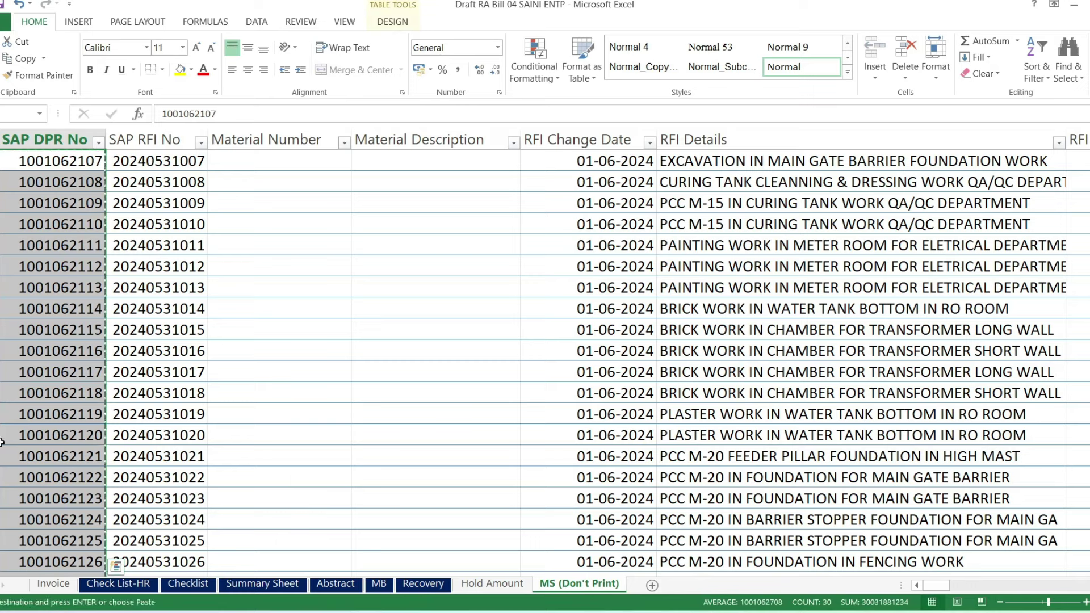
key("ctrl+q")
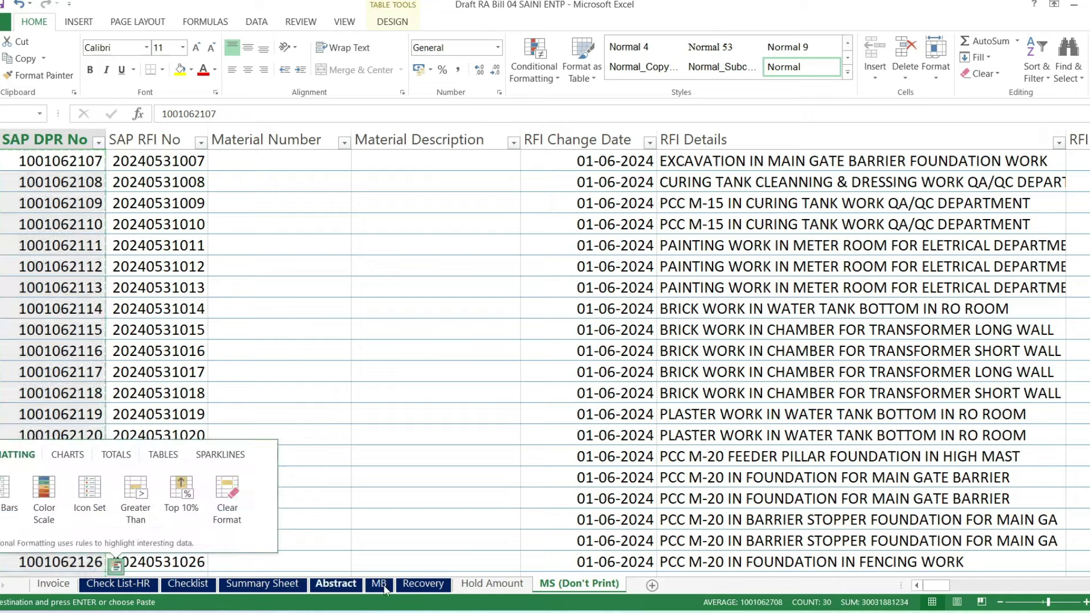
left_click(336, 584)
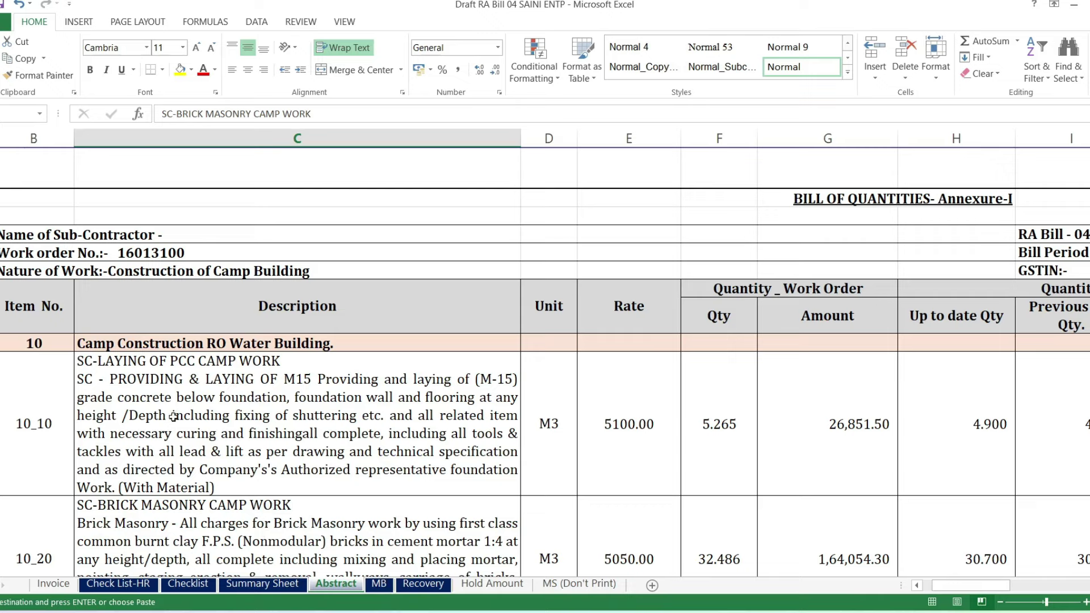
Paste the SAP DPR No codes into column A of MB below the existing entries
left_click(384, 590)
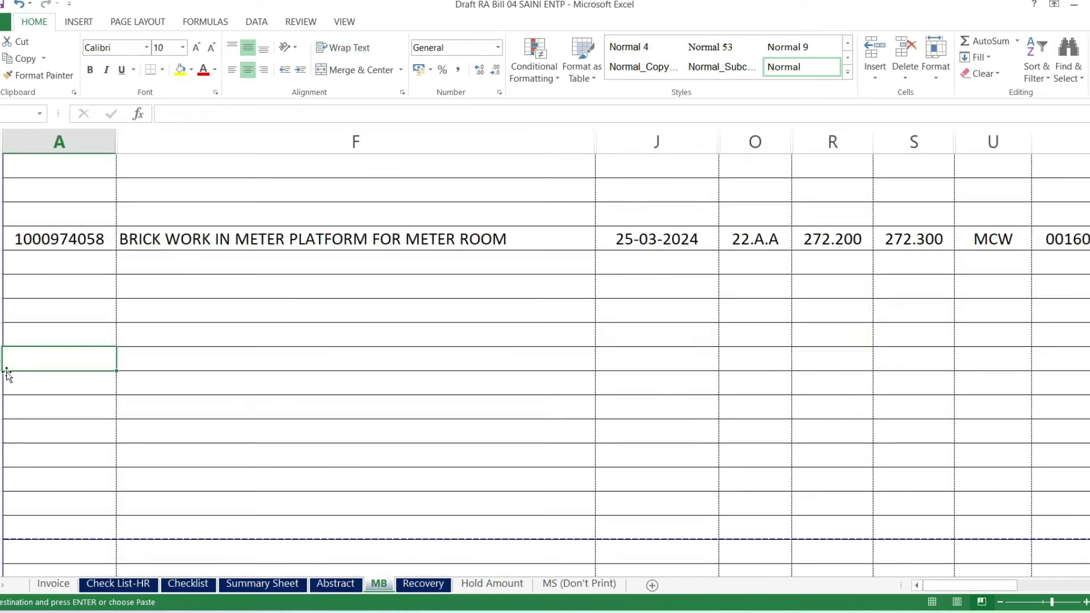
right_click(33, 361)
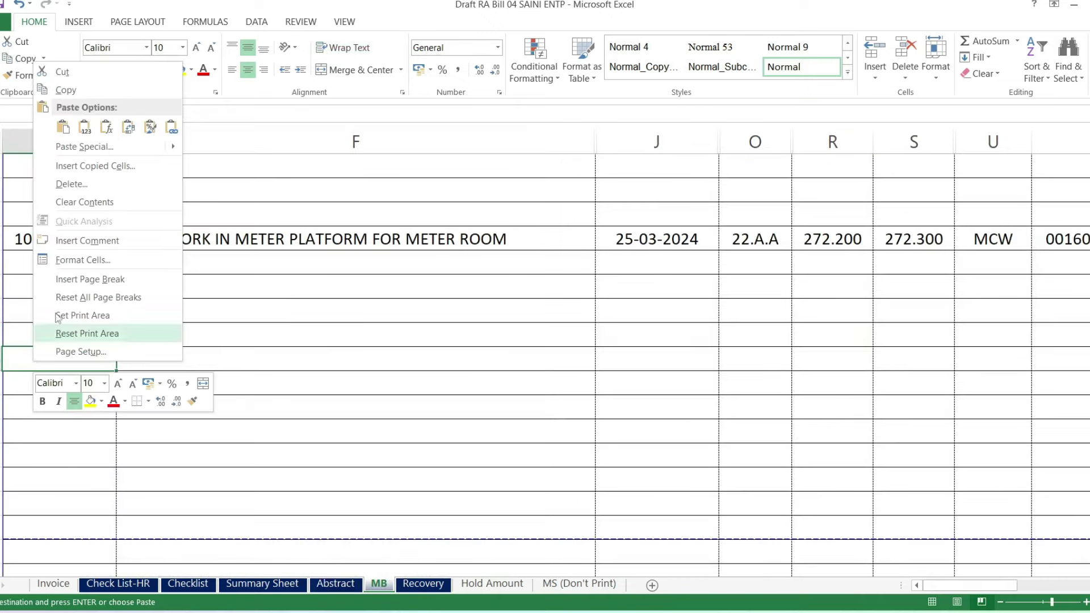
left_click(85, 133)
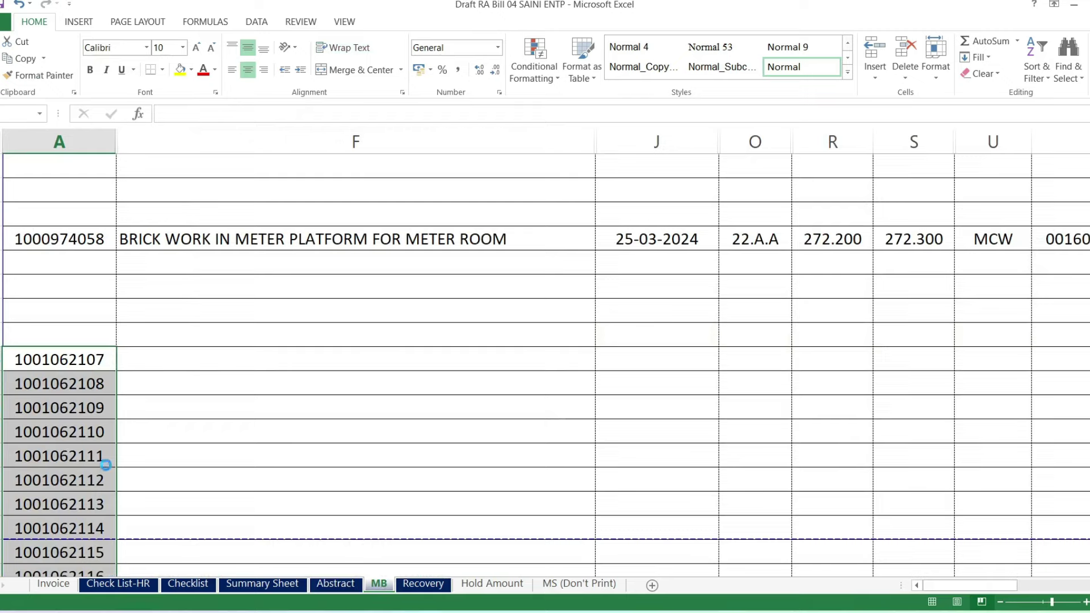
scroll(160, 438, "down", 6)
scroll(160, 437, "down", 2)
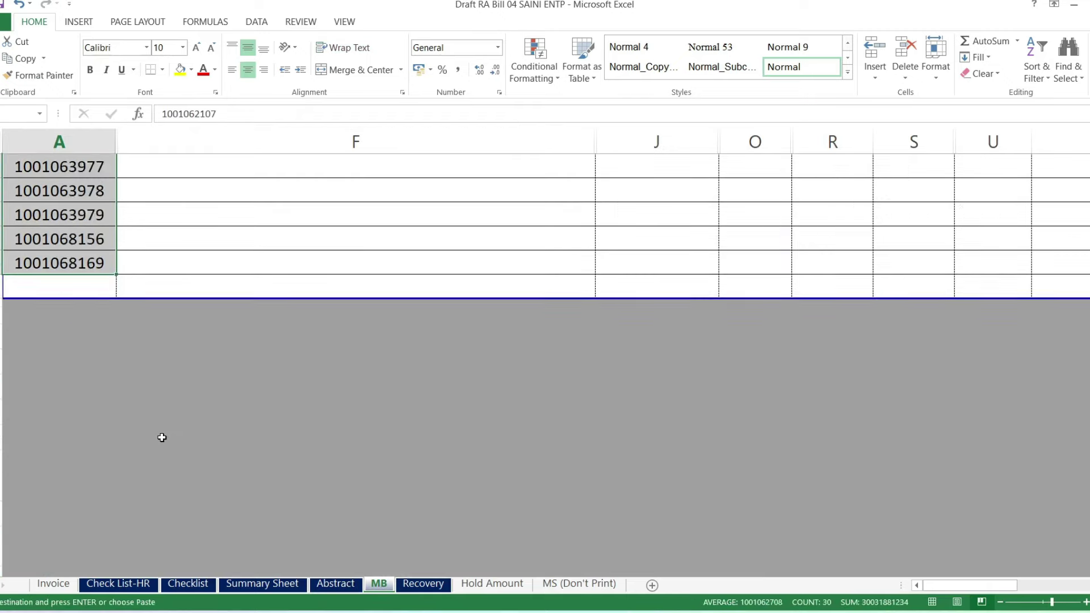
scroll(292, 438, "up", 6)
scroll(228, 450, "up", 5)
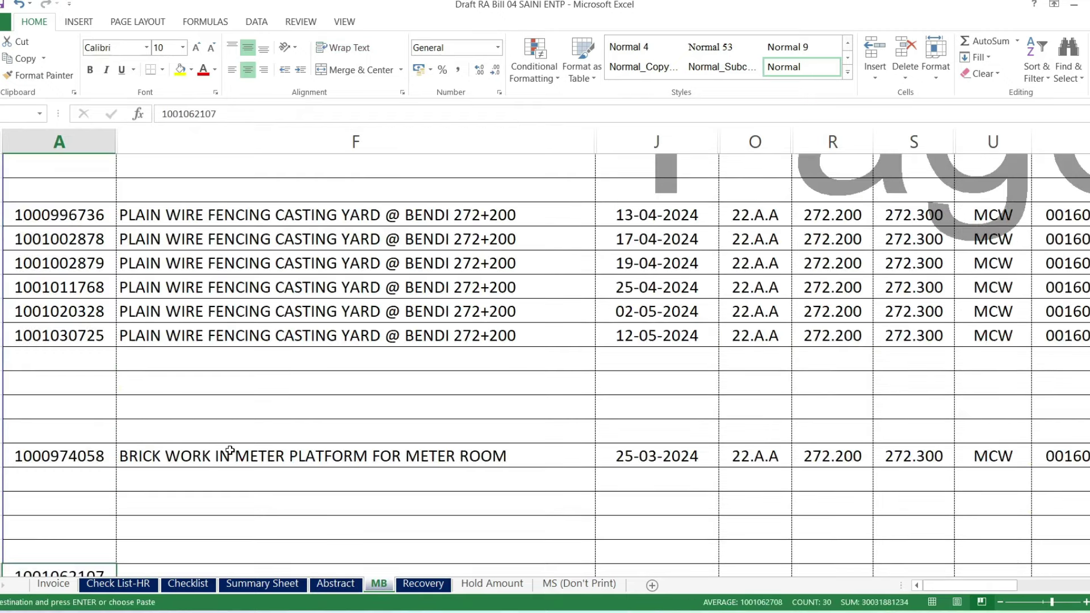
scroll(170, 318, "down", 2)
Copy the BRICK WORK row's formulas from column F through column AT
left_click(163, 314)
mouse_move(163, 314)
left_mouse_down()
mouse_move(648, 323)
mouse_move(988, 311)
left_mouse_up()
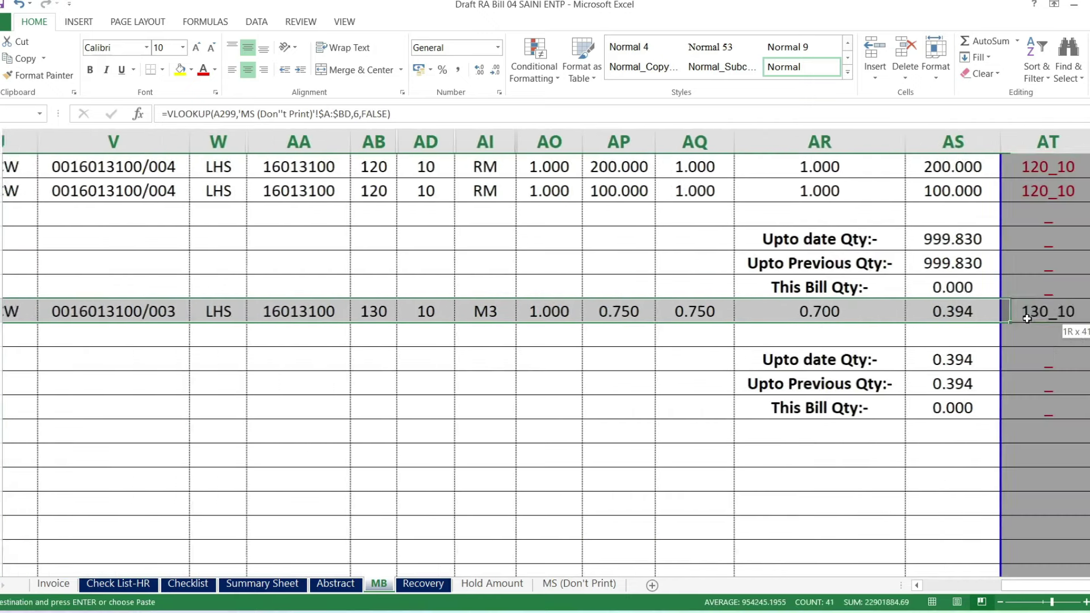
left_click_drag(989, 312, 1037, 315)
key("ctrl+c")
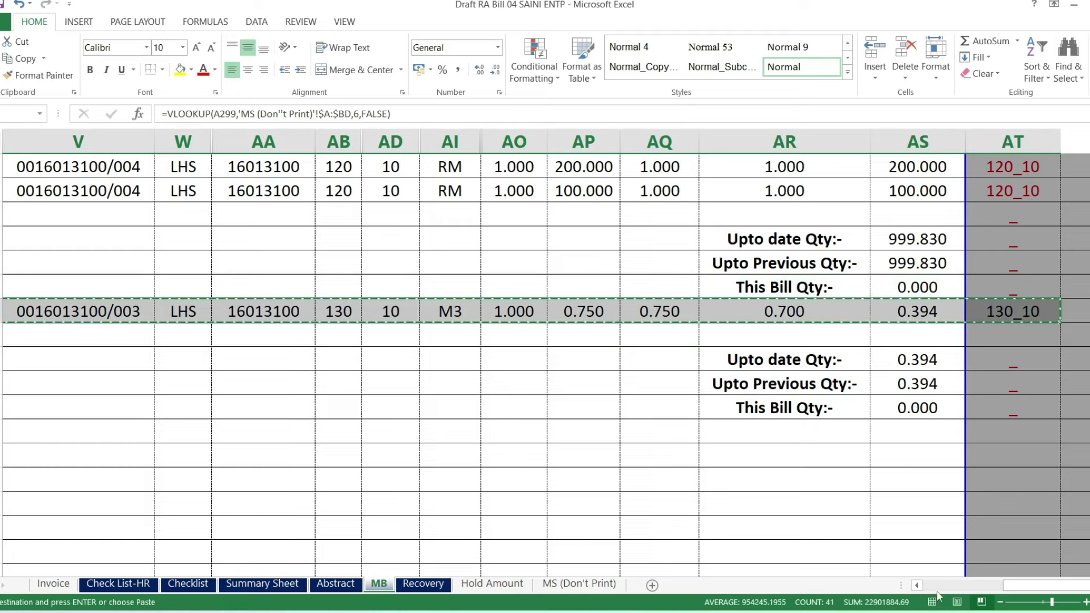
left_click_drag(1022, 587, 939, 587)
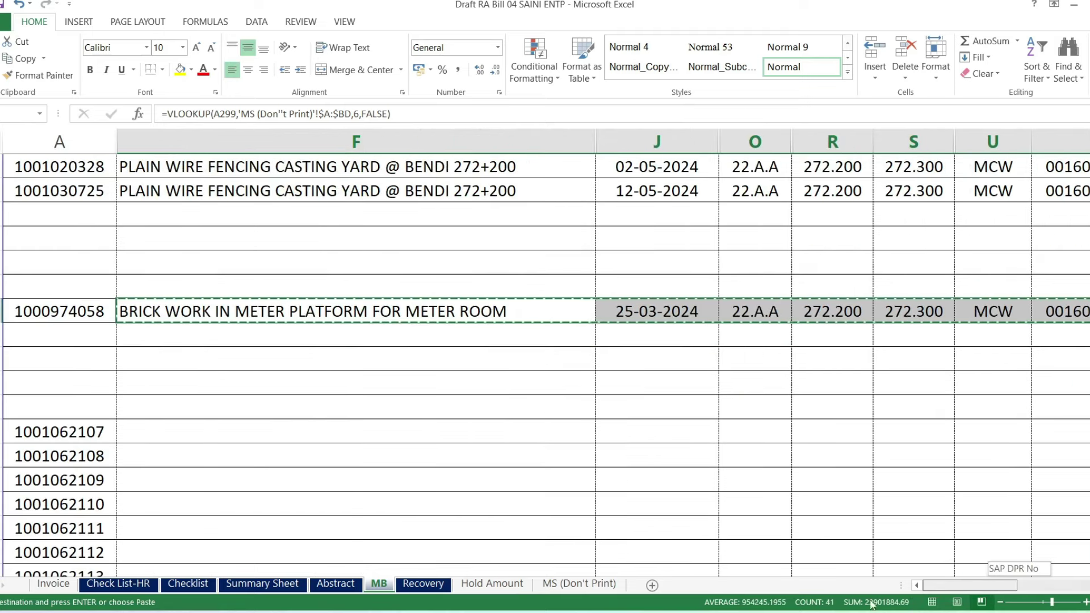
left_click(152, 430)
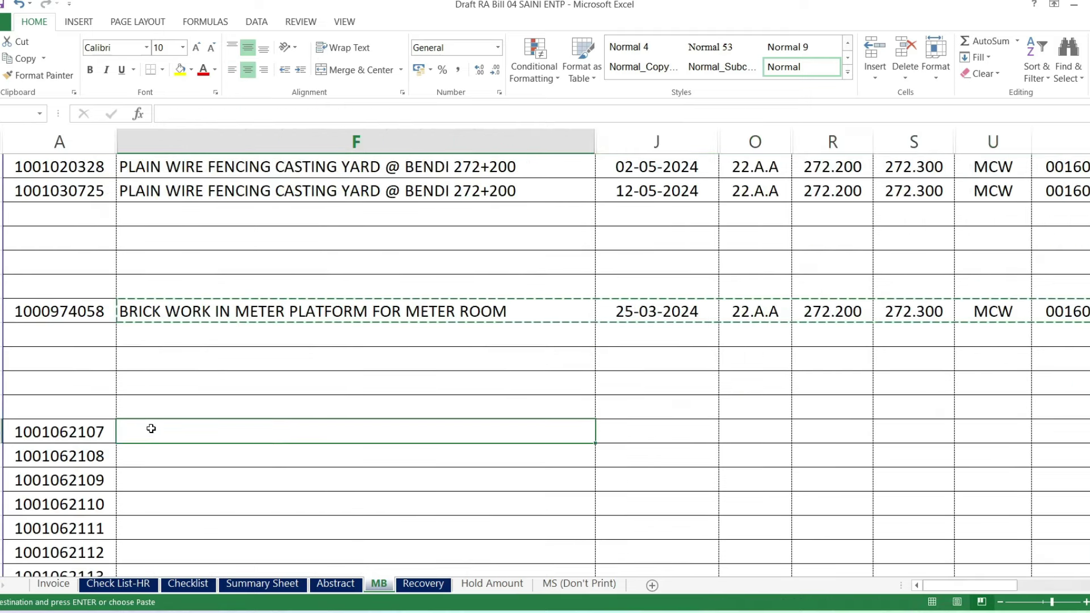
key("ctrl+v")
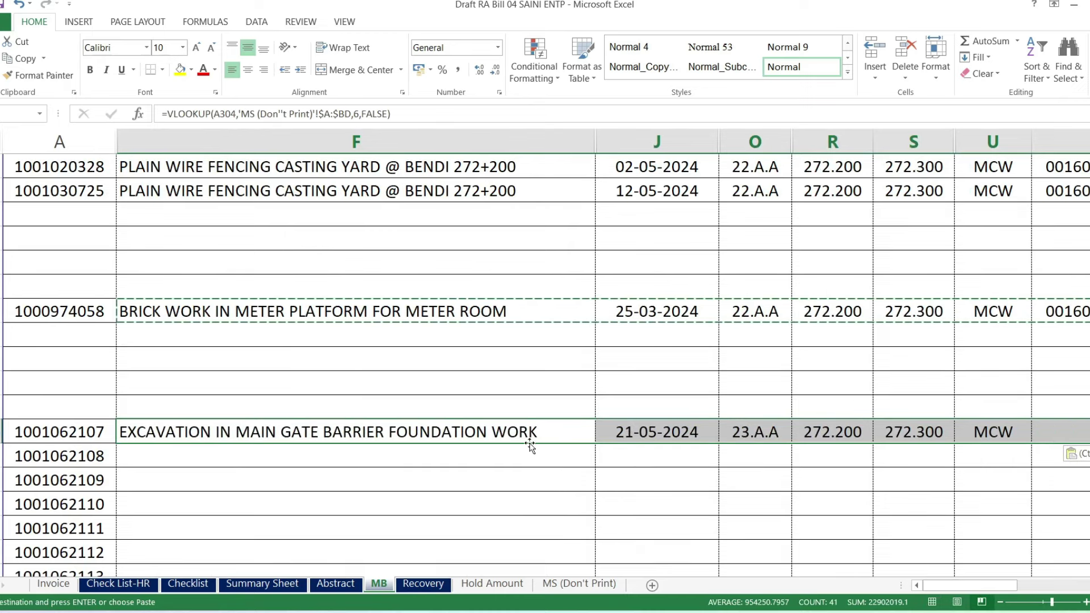
key("shift+Down")
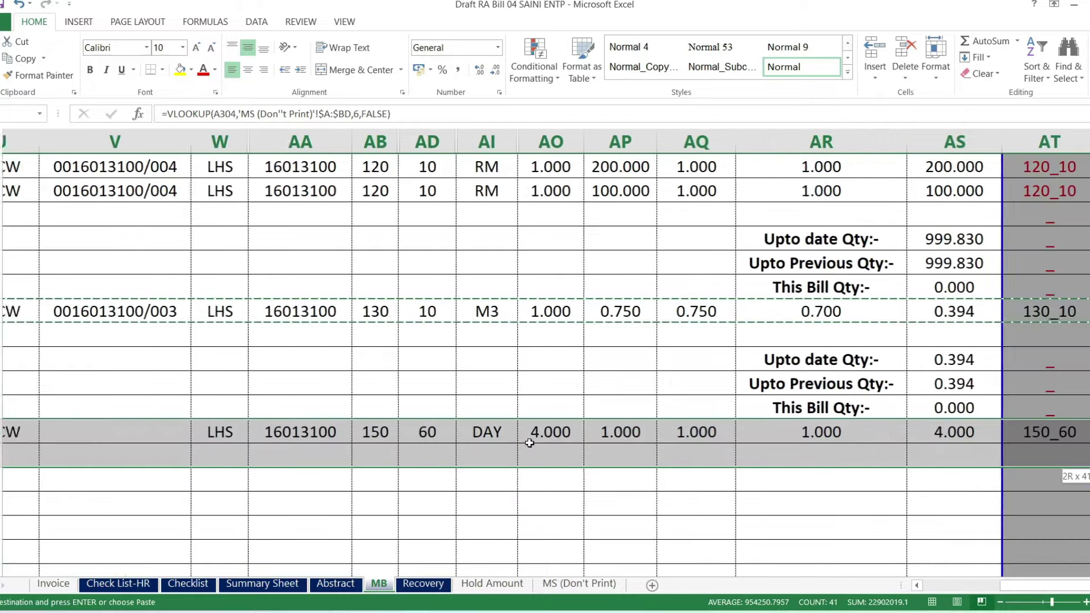
key("shift+Down")
key("shift+Down")
key("shift+Down")
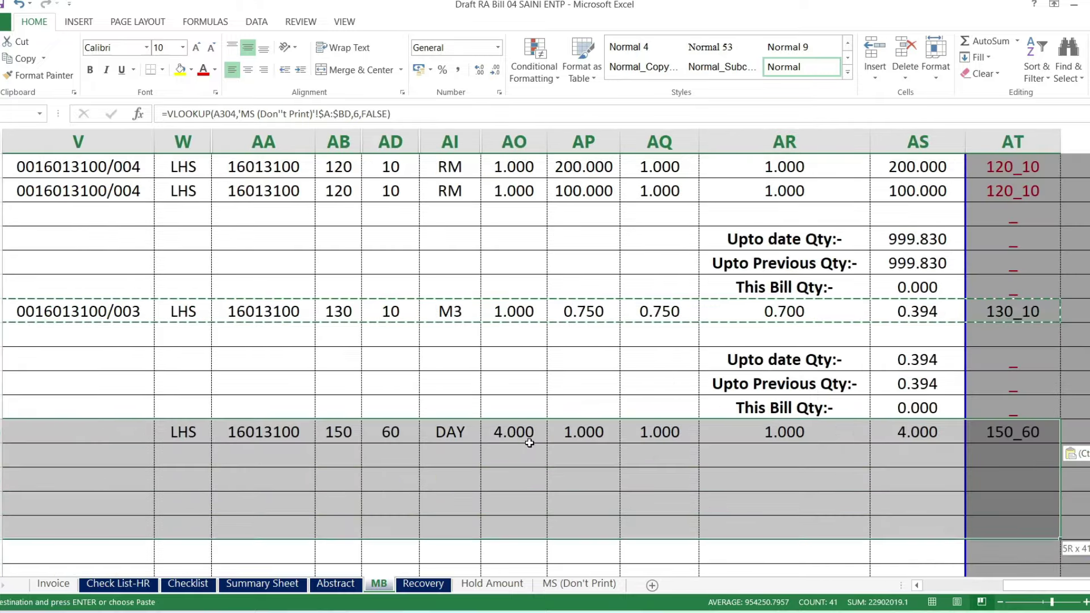
key("shift+Down")
key("shift+Down")
key("shift+Down")
key("shift+Down")
key("shift+Down")
key("shift+Down")
key("shift+Down")
key("shift+Down")
key("shift+Down")
key("shift+Down")
key("shift+Down")
key("shift+Down")
key("shift+Down")
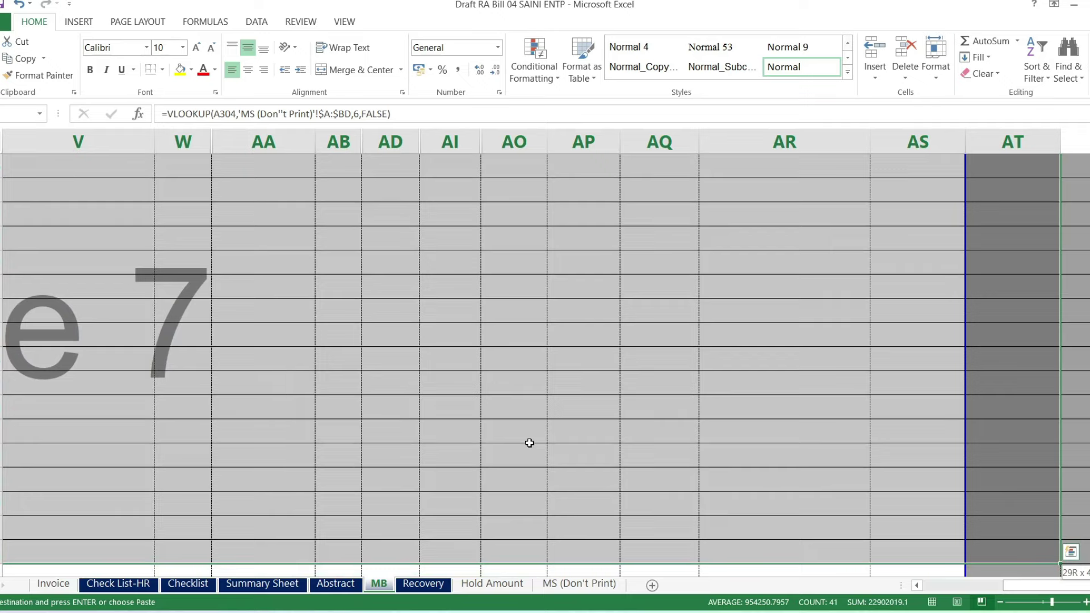
key("ctrl+shift+Down")
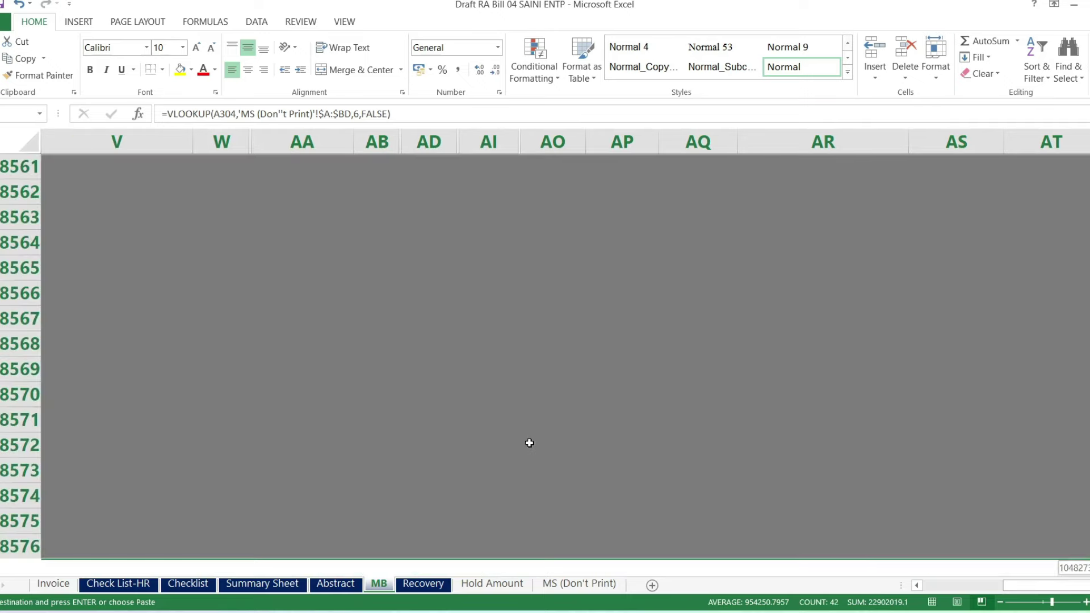
key("ctrl+shift+Up")
key("shift+Down")
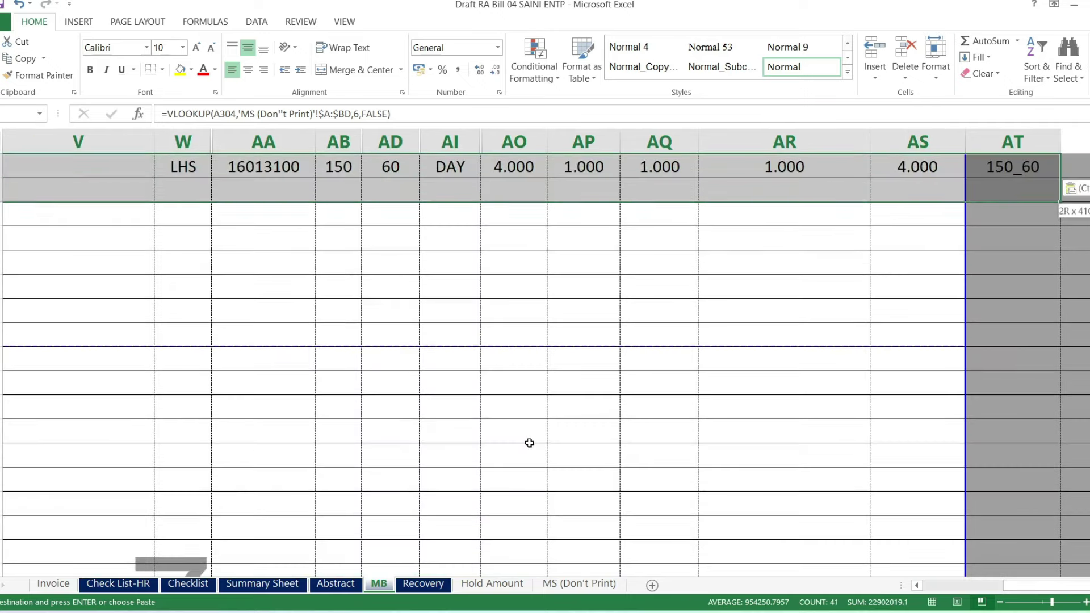
key("shift+Down")
key("shift+Down")
key("shift+Down")
key("shift+Down")
key("shift+Down")
key("shift+Down")
key("shift+Down")
key("shift+Down")
key("shift+Down")
key("shift+Down")
key("shift+Down")
key("shift+Down")
key("shift+Down")
key("shift+Down")
key("shift+Down")
key("shift+Down")
key("shift+Up")
key("shift+Up")
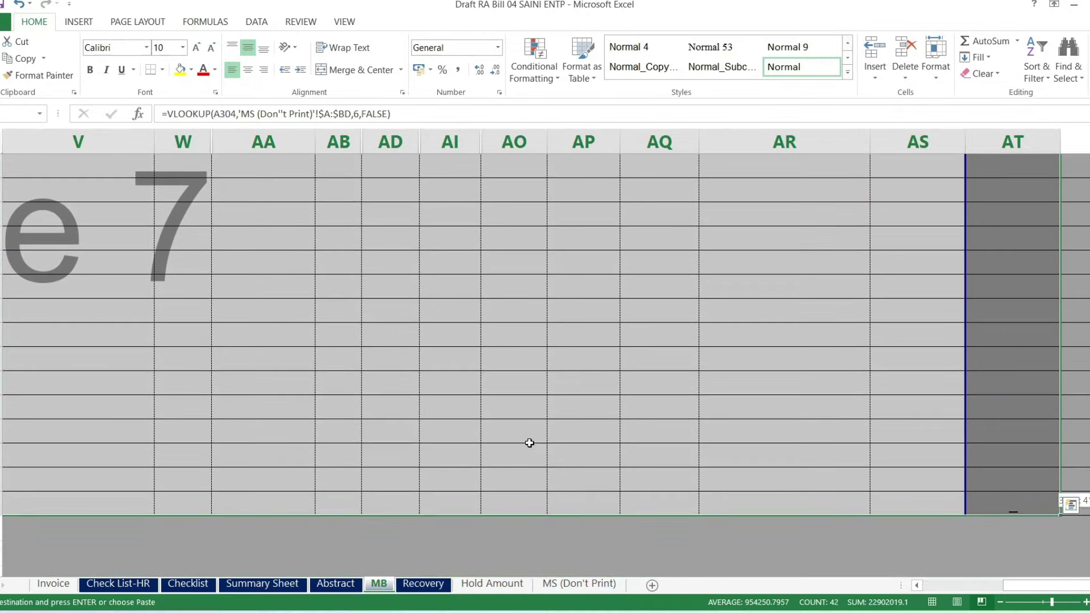
key("shift+Up")
key("shift")
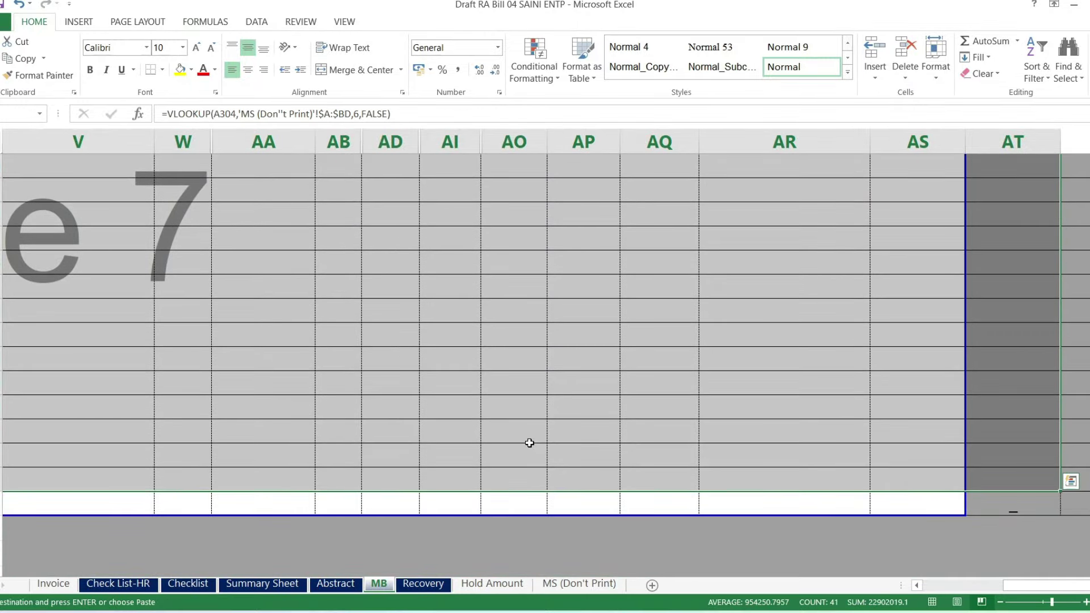
key("Return")
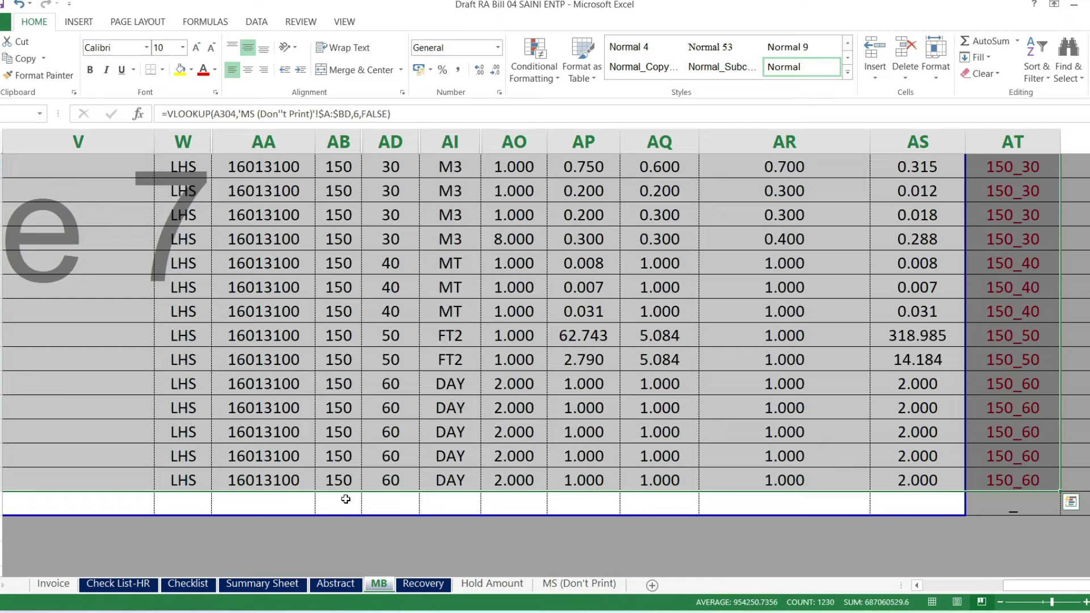
Review the item code formulas in column AT of the newly filled MB rows
scroll(310, 494, "up", 5)
scroll(315, 487, "up", 5)
scroll(315, 487, "up", 5)
scroll(315, 487, "down", 5)
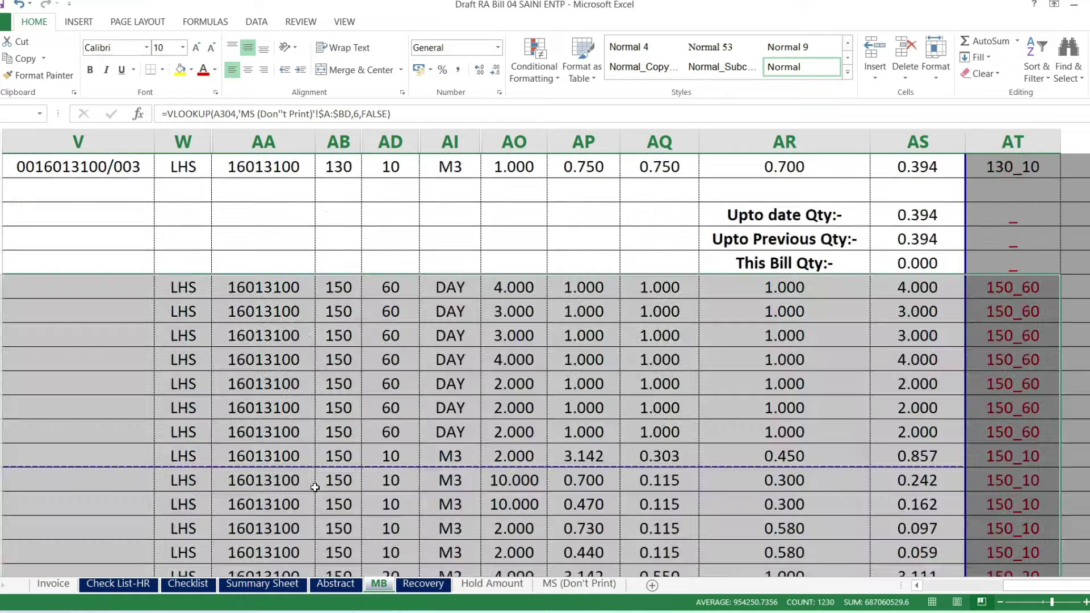
scroll(315, 487, "down", 1)
scroll(315, 487, "down", 1)
scroll(315, 487, "up", 2)
scroll(812, 332, "down", 5)
scroll(811, 335, "down", 10)
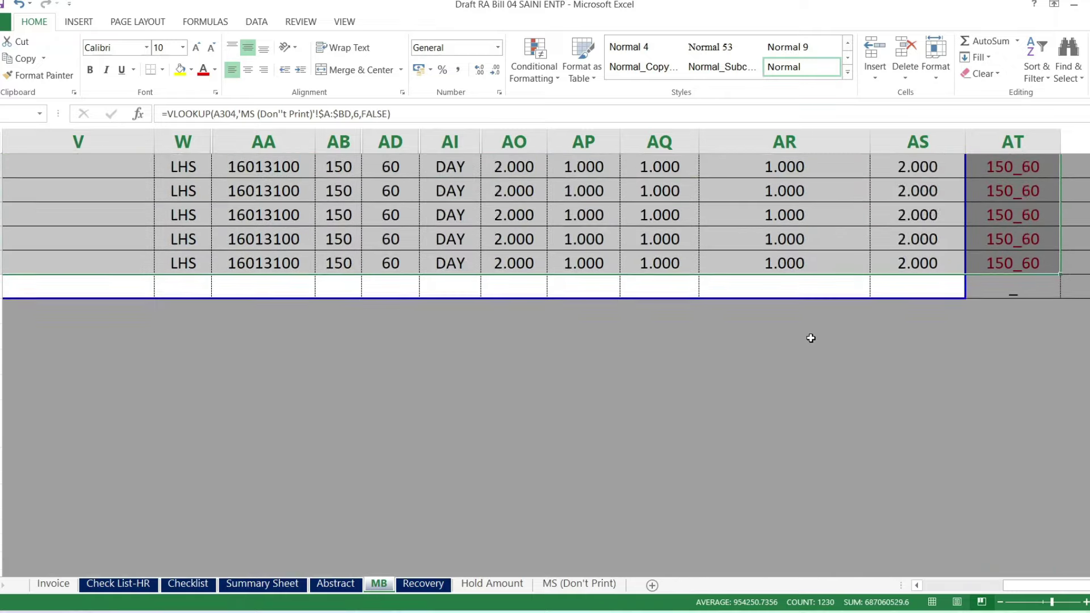
scroll(811, 338, "up", 2)
scroll(817, 341, "up", 1)
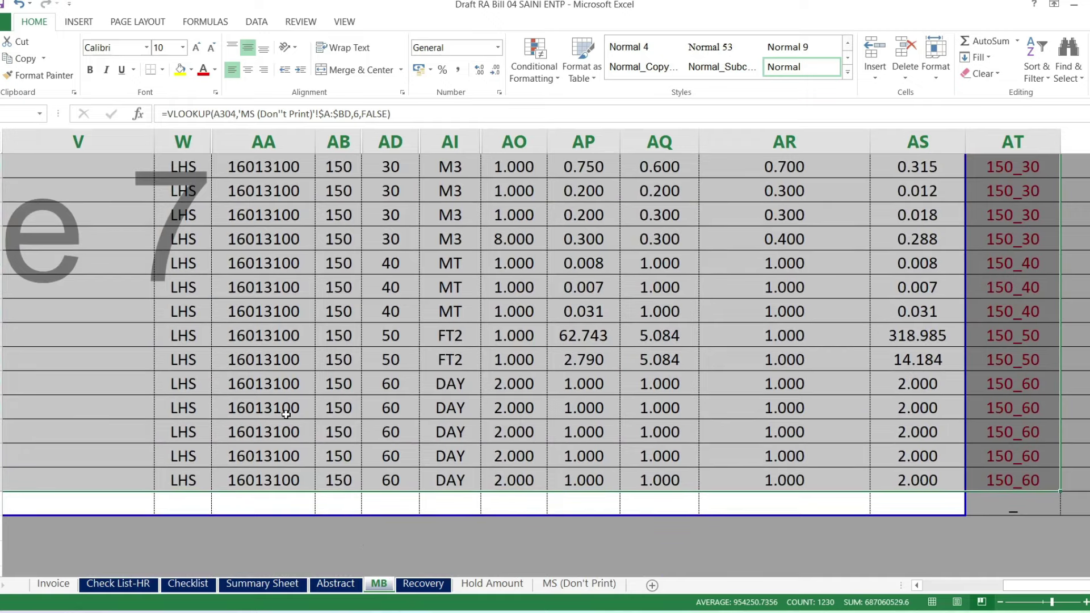
scroll(286, 412, "up", 3)
scroll(289, 414, "up", 5)
scroll(295, 419, "up", 2)
scroll(303, 422, "down", 4)
scroll(302, 421, "down", 3)
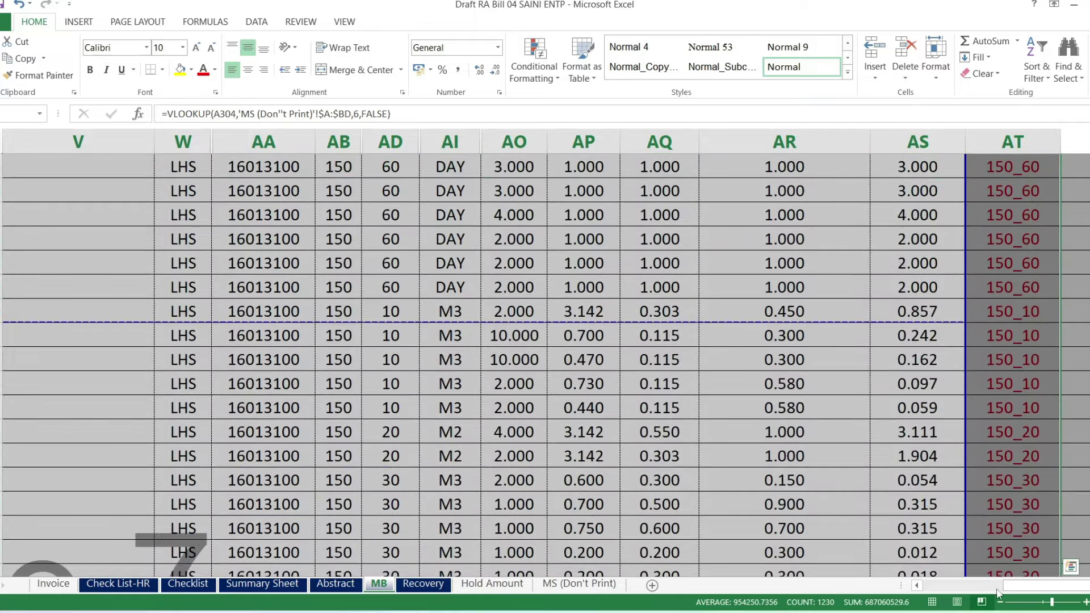
left_click_drag(1016, 587, 931, 587)
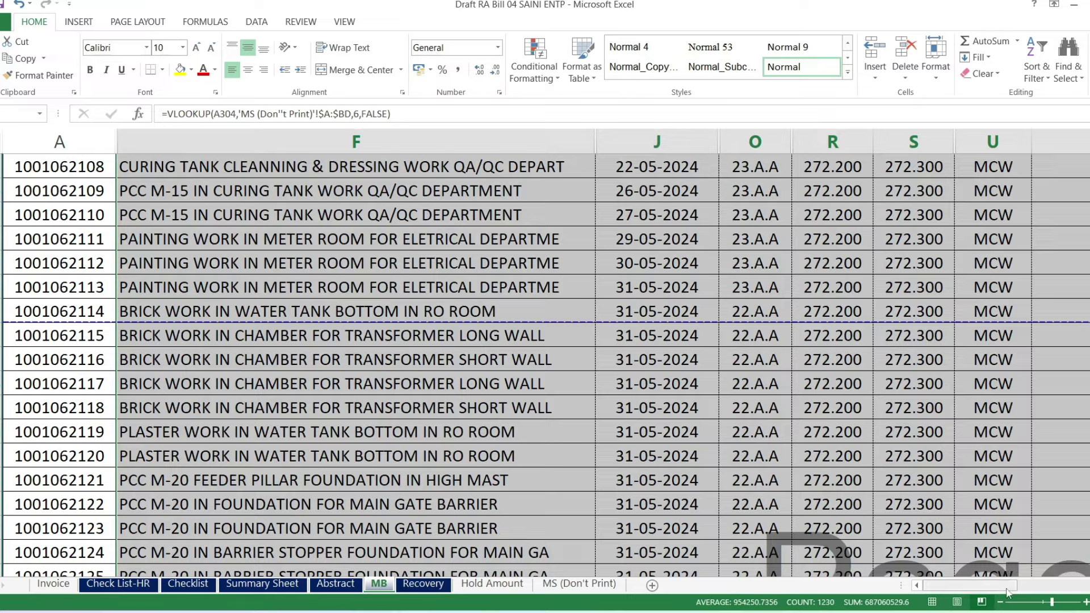
left_click_drag(965, 585, 1044, 585)
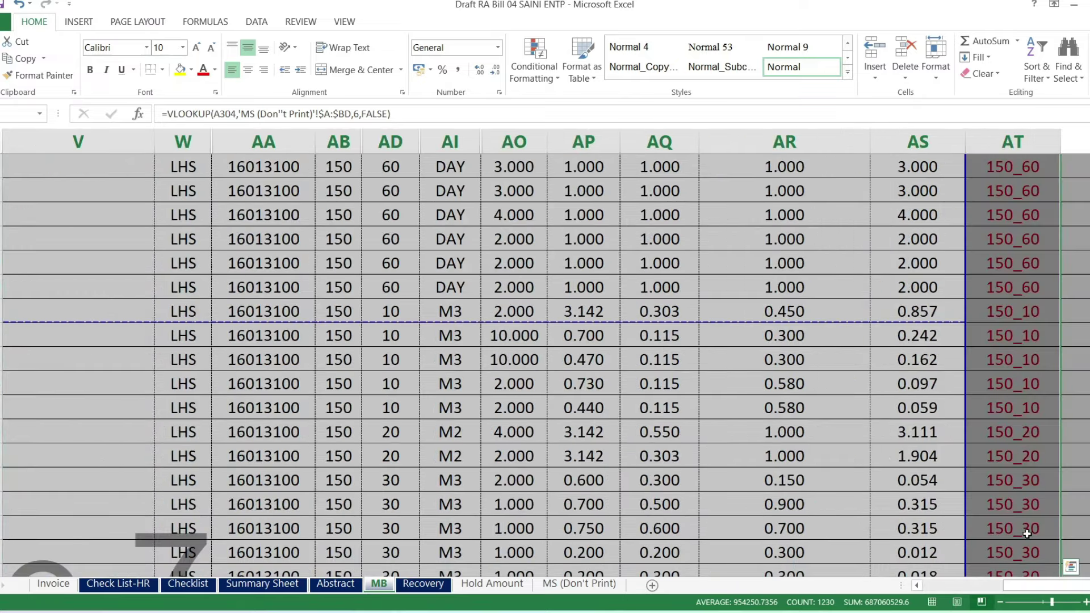
left_click(1026, 534)
left_click(1028, 555)
scroll(1014, 551, "down", 1)
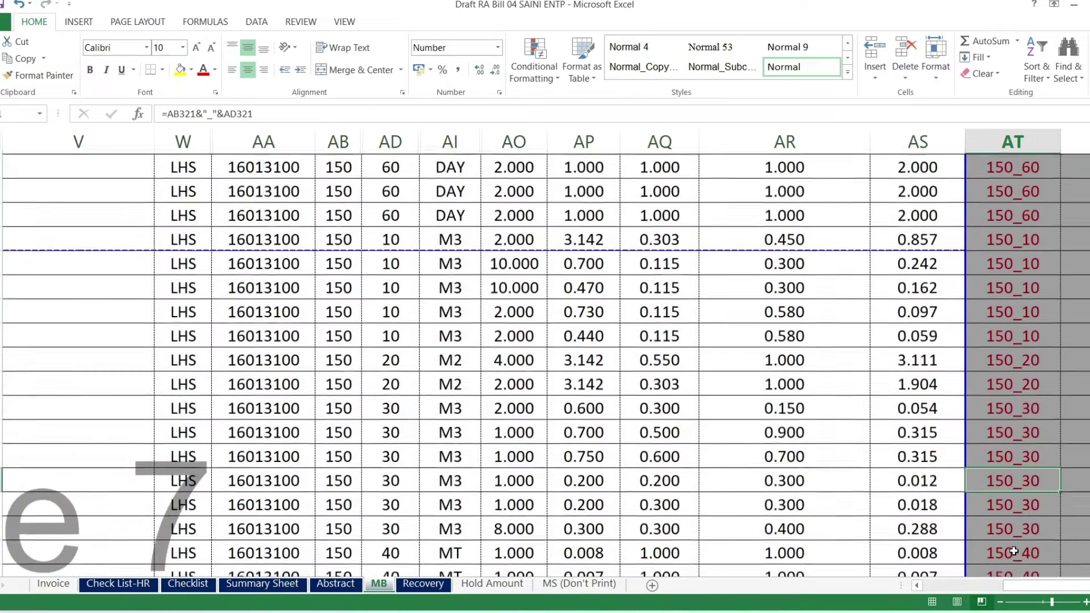
scroll(1014, 551, "down", 2)
scroll(1010, 539, "down", 2)
left_click(1000, 479)
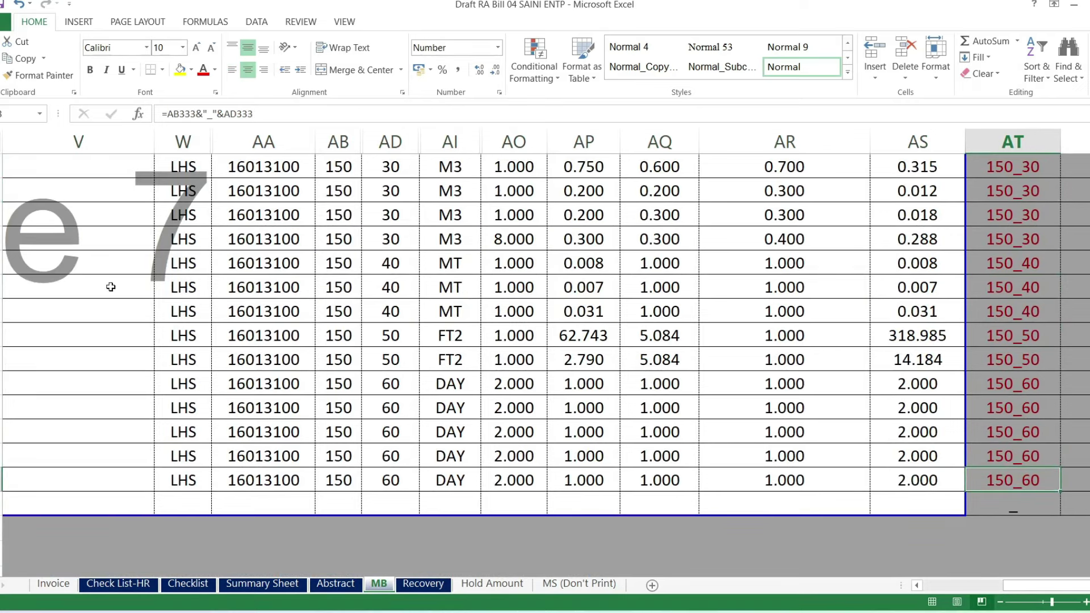
Check item 10_10 on the Abstract sheet, then bring up the MS (Don't Print) sheet
left_click(340, 584)
left_click(48, 421)
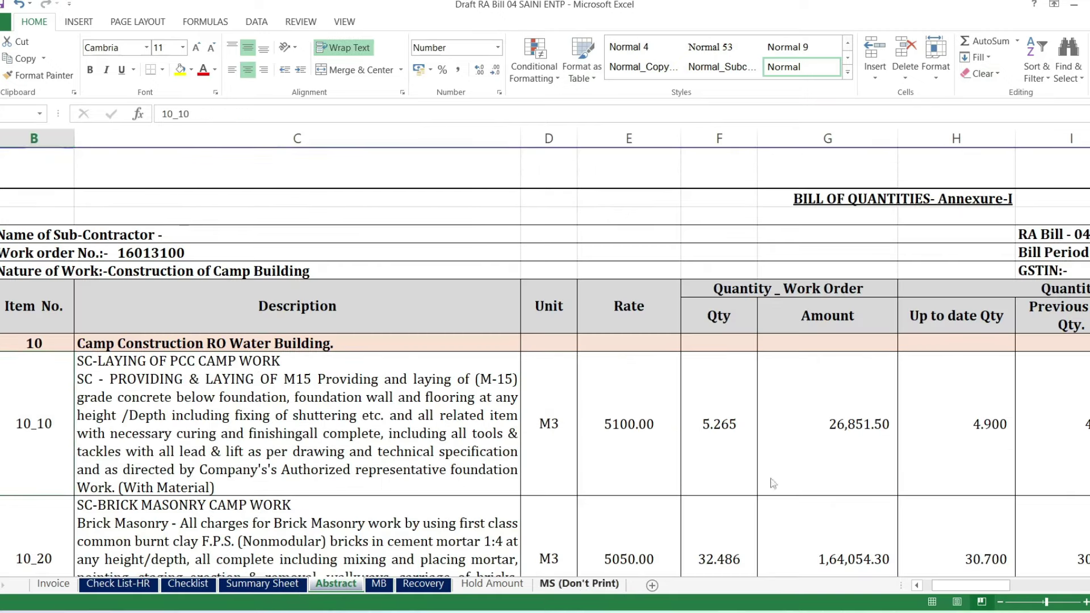
left_click(579, 583)
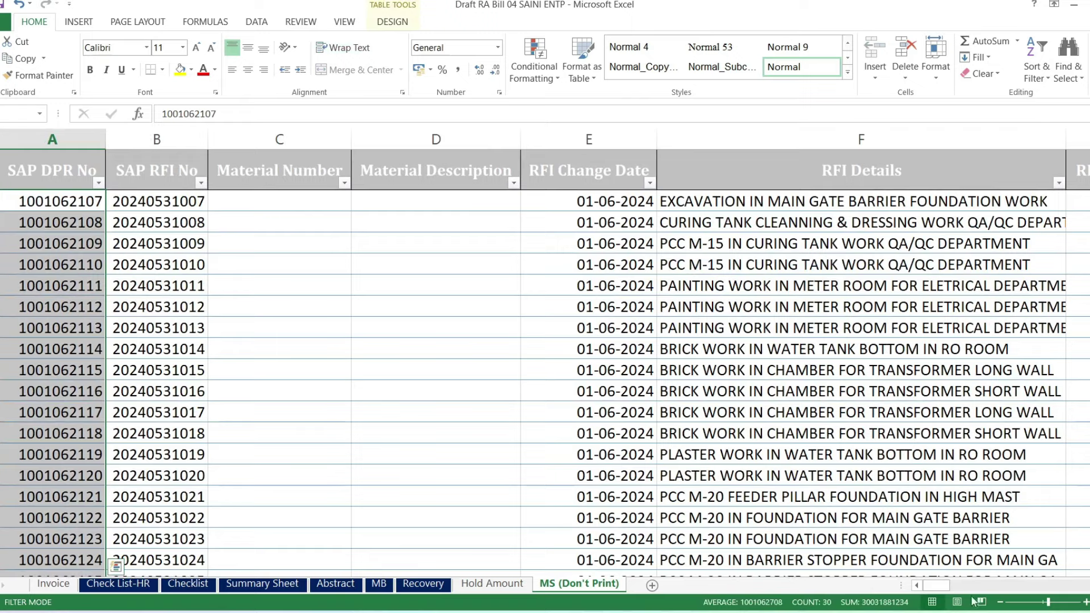
On MB, select the seven 10_10 rows' item codes, approved quantities and RA bill numbers for review
left_click(379, 585)
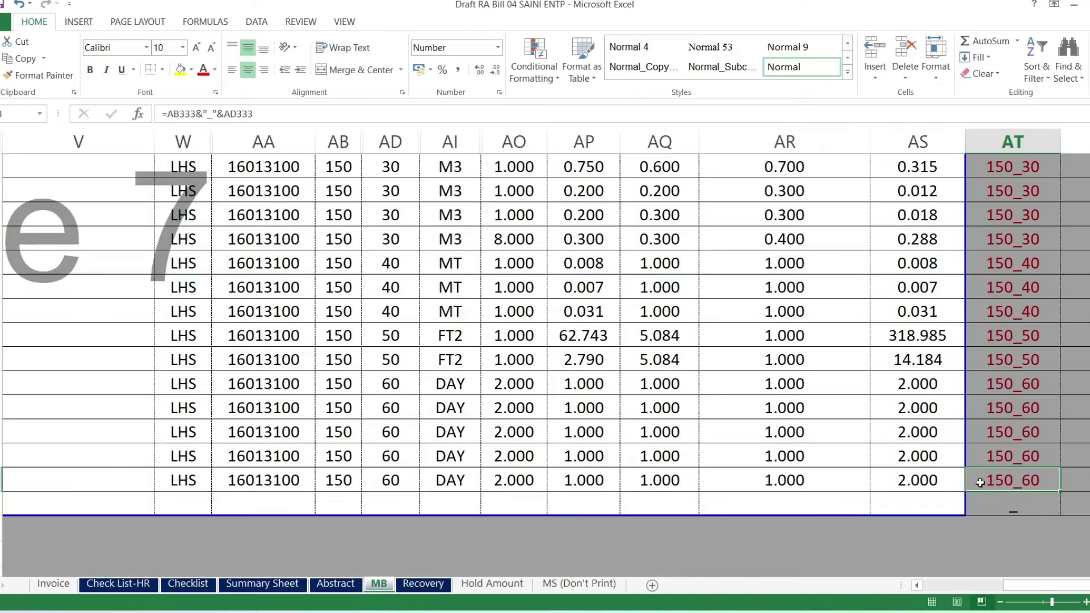
scroll(1038, 404, "up", 5)
scroll(1038, 405, "up", 5)
left_click_drag(1084, 375, 1084, 363)
left_click_drag(1006, 312, 1013, 457)
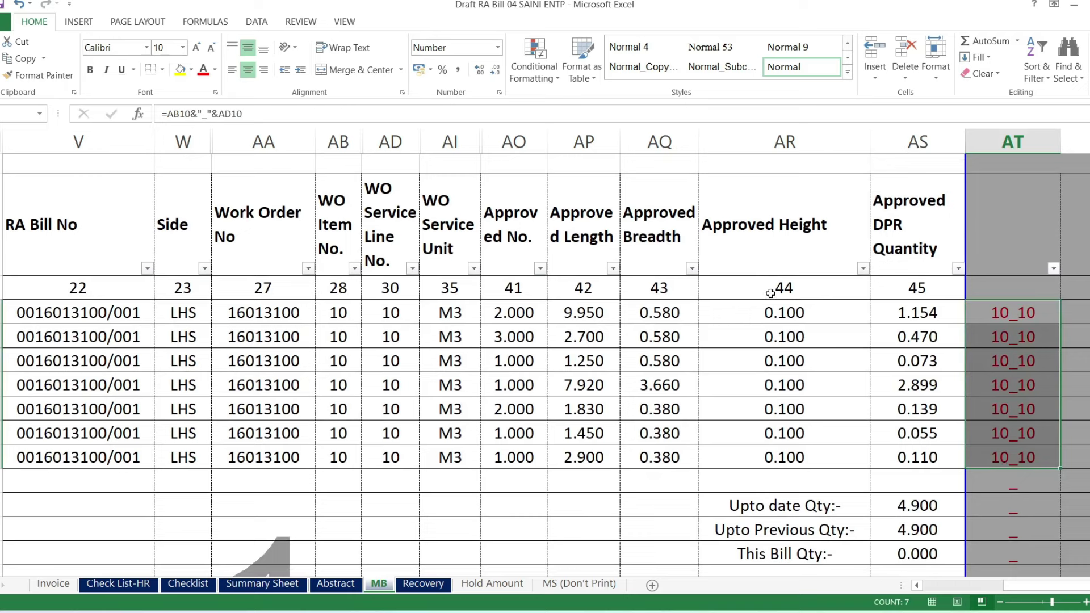
mouse_move(909, 312)
left_mouse_down()
mouse_move(916, 483)
mouse_move(915, 457)
left_mouse_up()
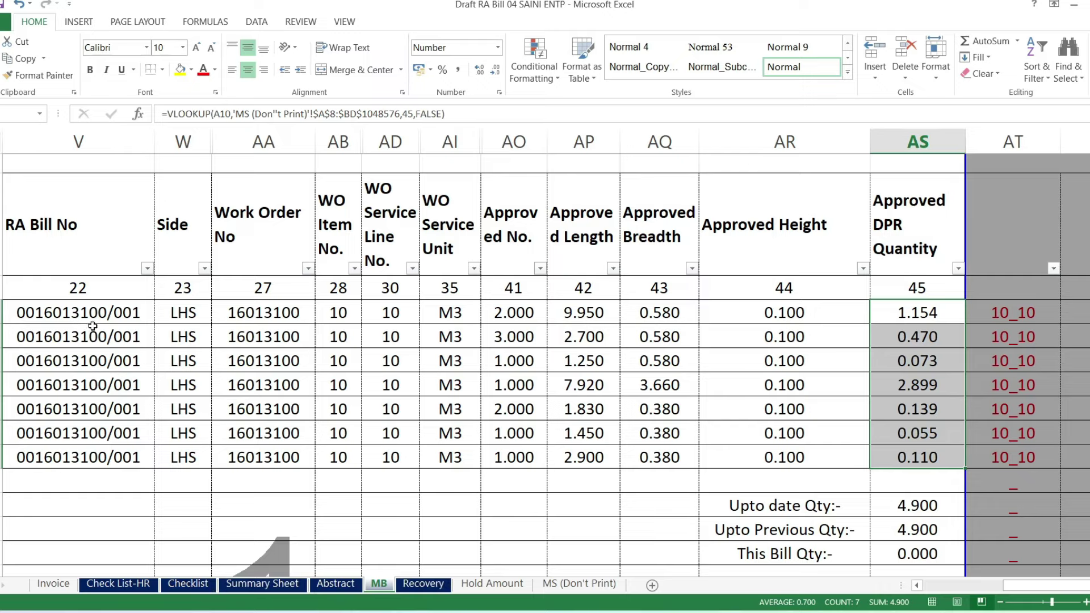
left_click_drag(91, 310, 104, 454)
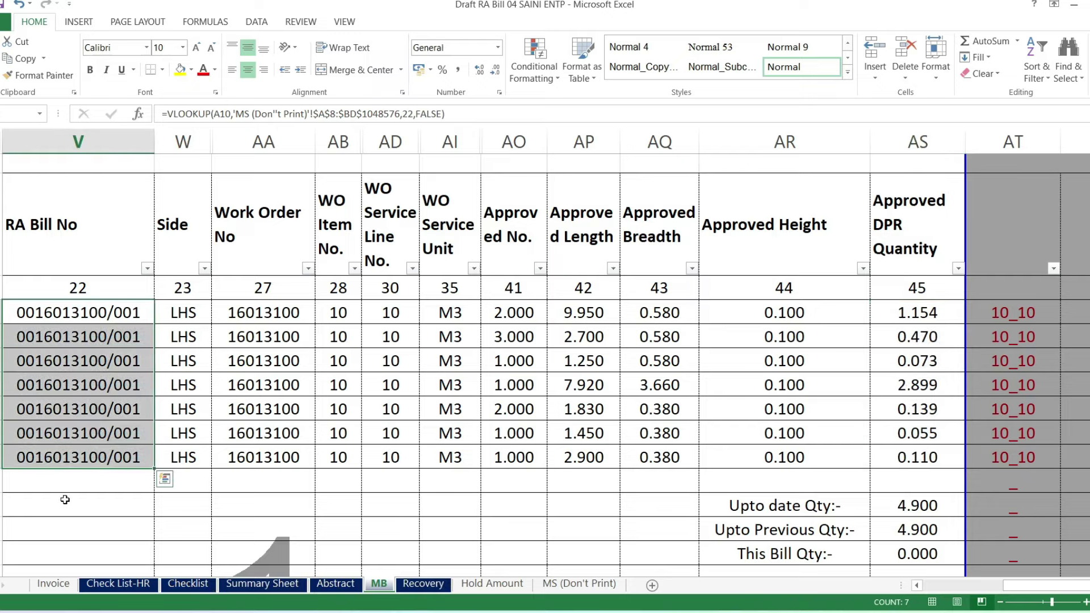
scroll(64, 500, "down", 5)
scroll(65, 500, "down", 5)
scroll(65, 500, "down", 5)
scroll(64, 500, "down", 5)
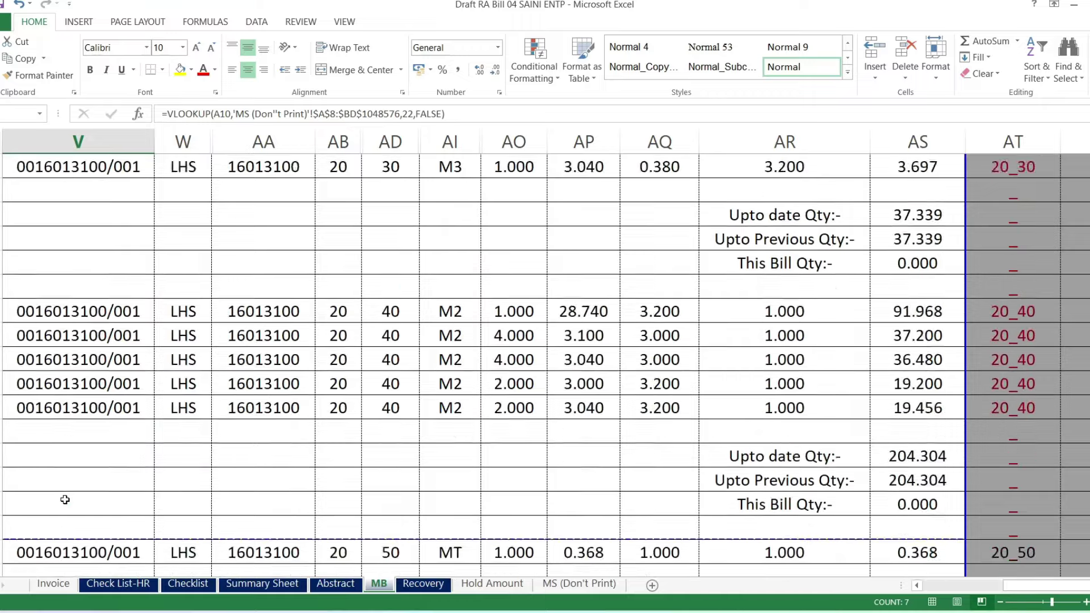
scroll(65, 500, "down", 5)
scroll(66, 497, "down", 5)
scroll(68, 494, "down", 5)
scroll(72, 490, "down", 5)
scroll(72, 490, "down", 5)
scroll(73, 487, "down", 5)
scroll(72, 486, "down", 5)
scroll(73, 482, "down", 5)
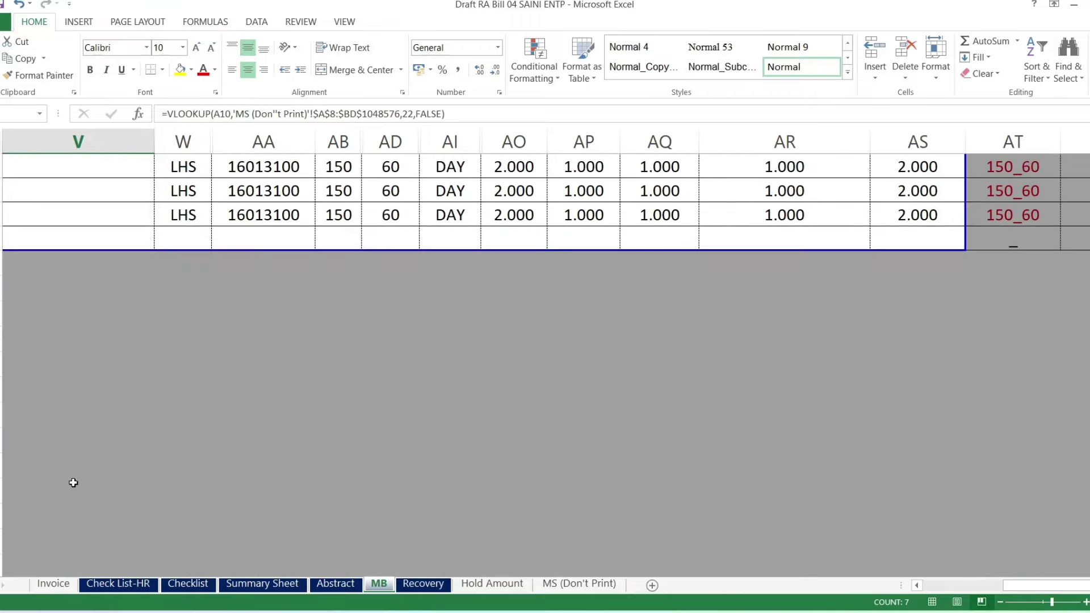
scroll(73, 483, "up", 5)
scroll(129, 546, "down", 3)
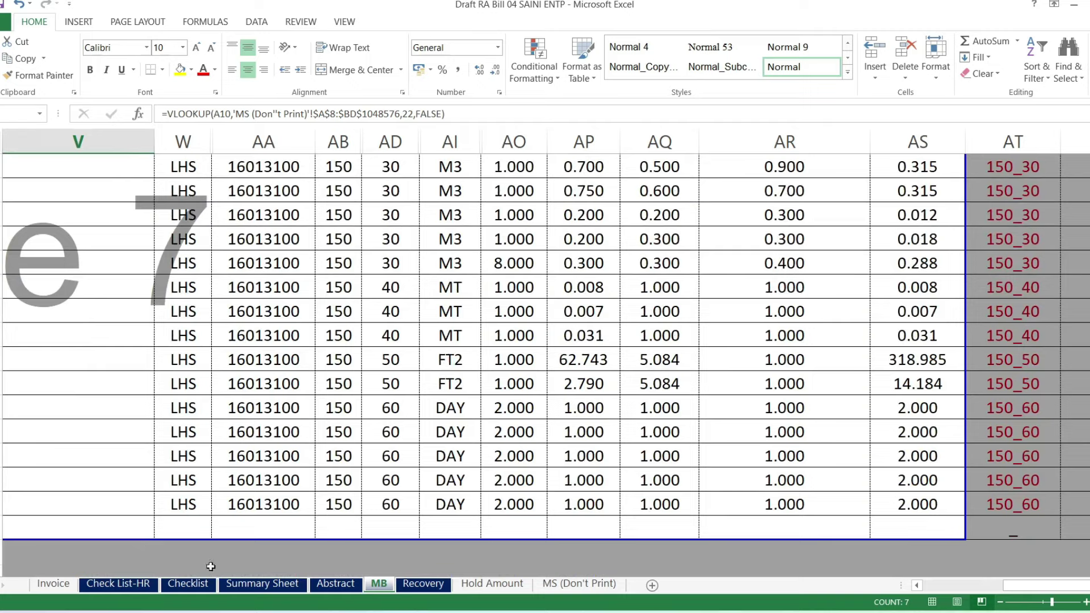
scroll(986, 320, "up", 3)
scroll(1009, 342, "up", 5)
scroll(1008, 343, "up", 4)
scroll(1007, 341, "down", 4)
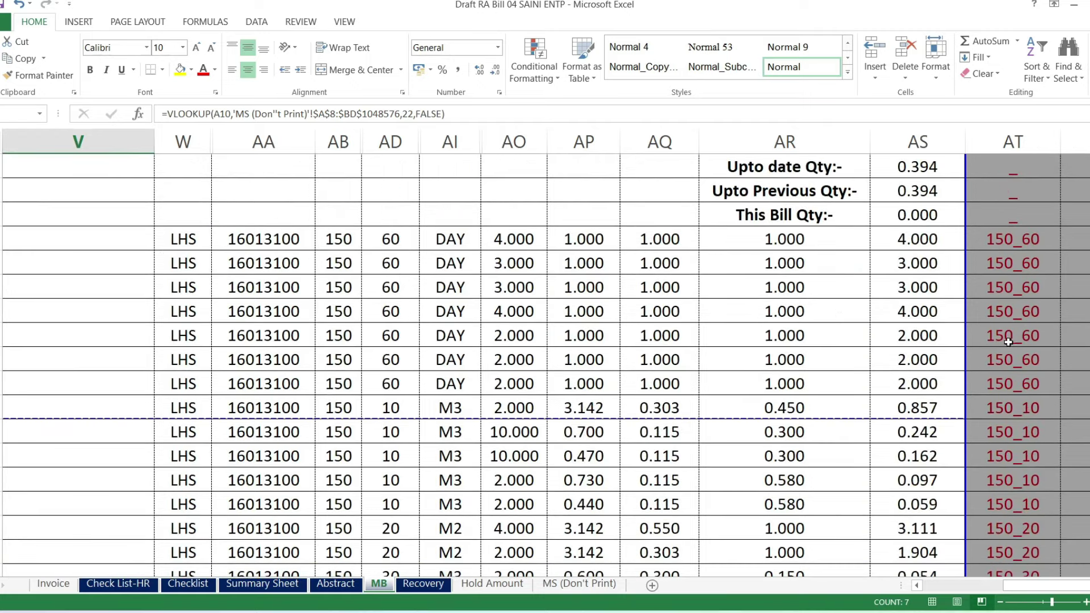
left_click(1003, 237)
left_click_drag(1001, 238, 1012, 389)
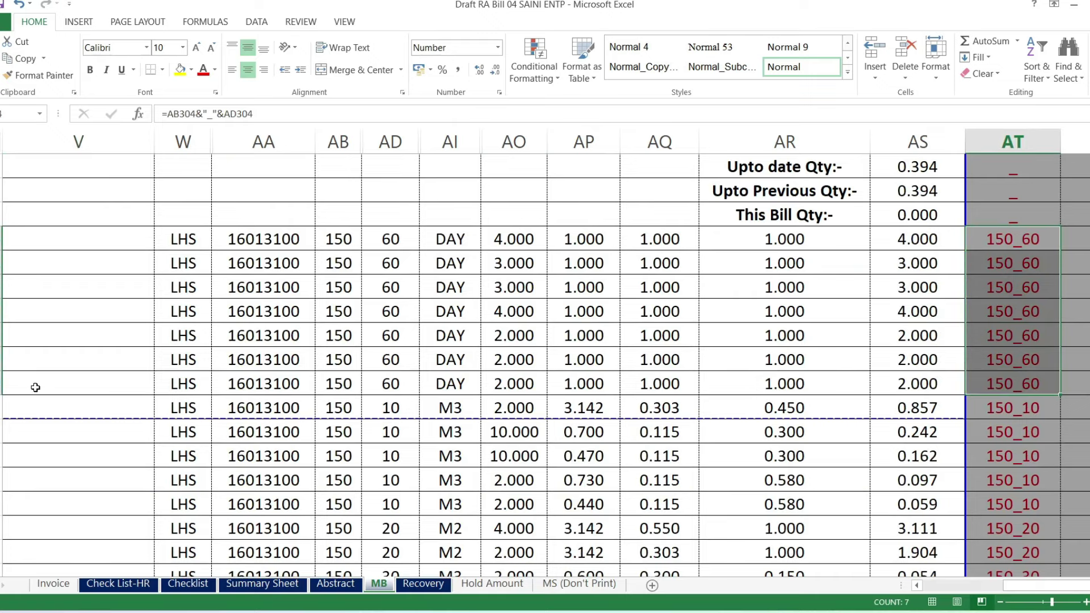
Inspect item 150_60's rate, amount and SUMIFS quantity formulas on the Abstract sheet
left_click(337, 585)
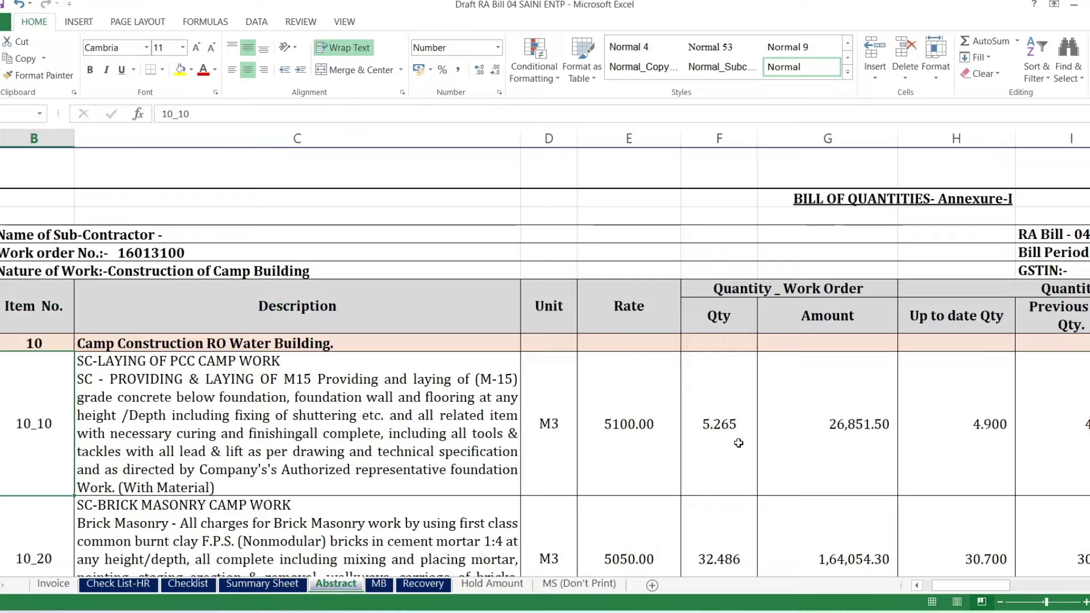
scroll(734, 443, "down", 3)
scroll(734, 443, "down", 15)
scroll(734, 443, "down", 10)
scroll(733, 443, "down", 7)
scroll(732, 440, "up", 4)
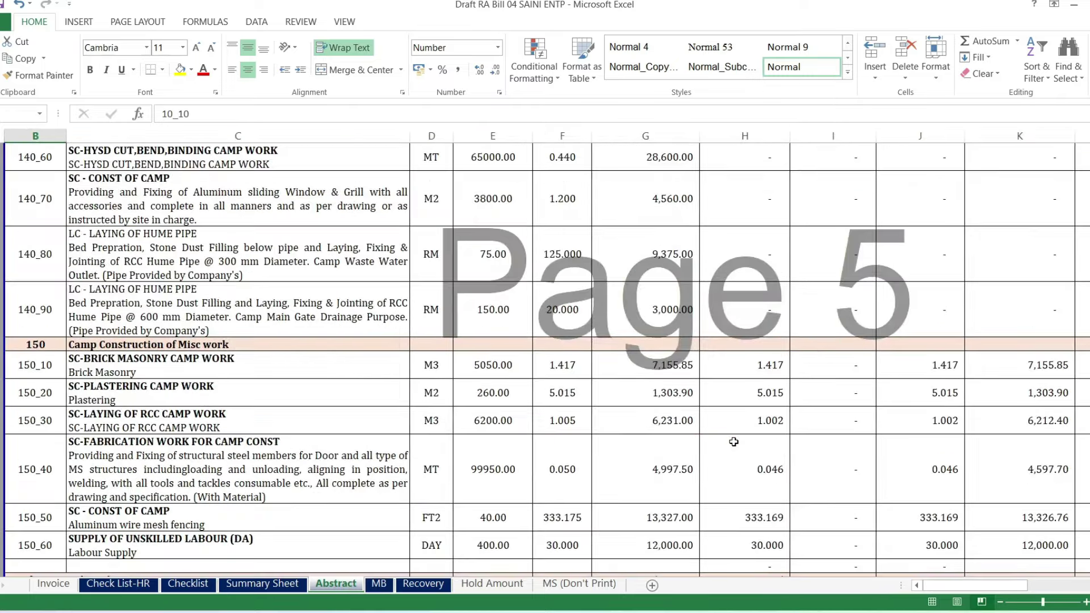
scroll(733, 440, "down", 1)
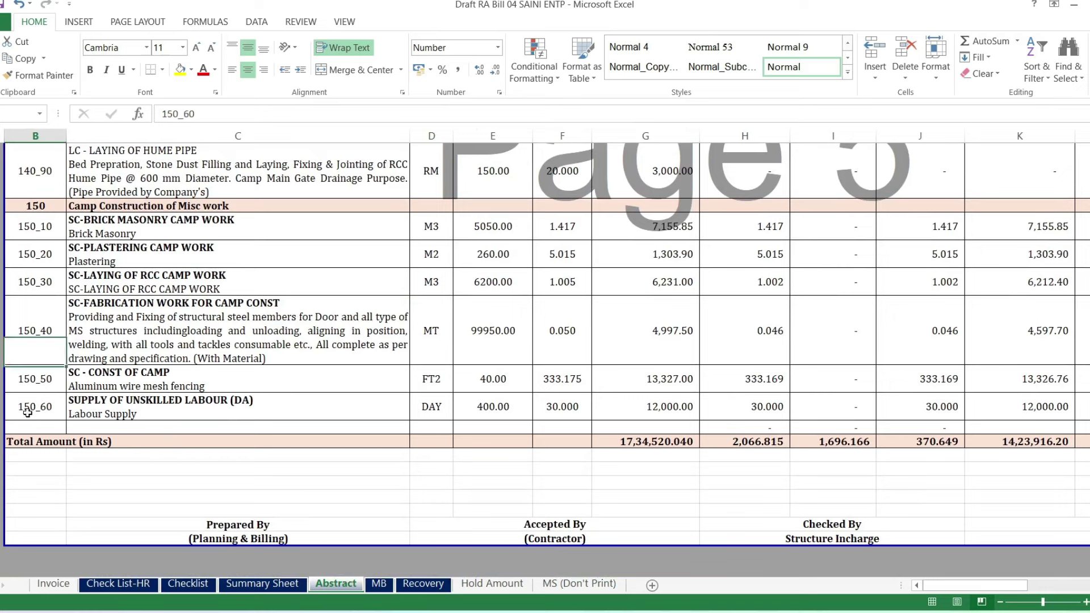
left_click(461, 410)
left_click(659, 402)
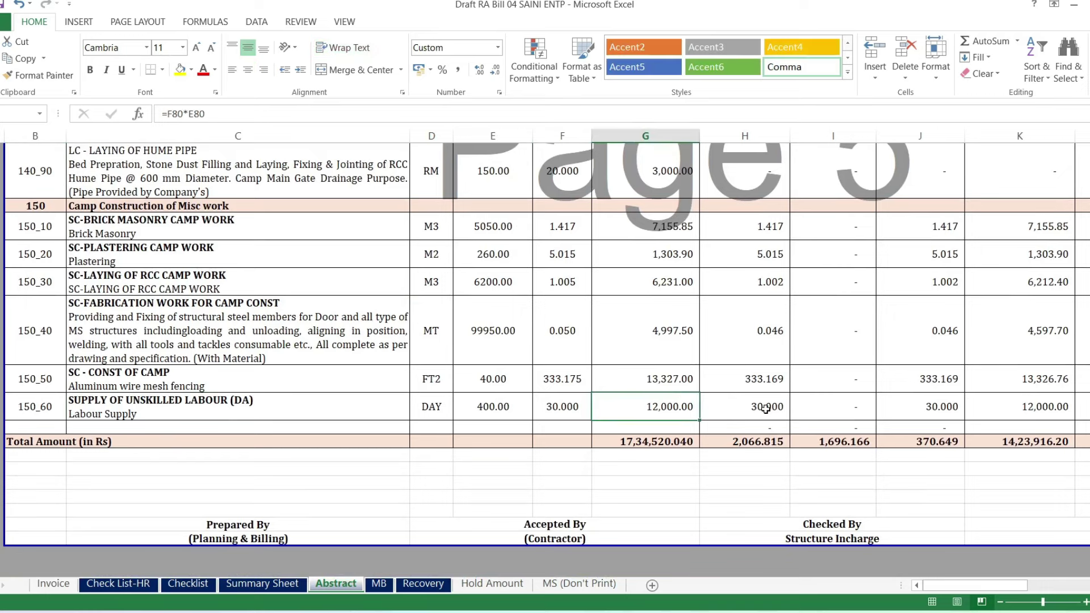
left_click(766, 409)
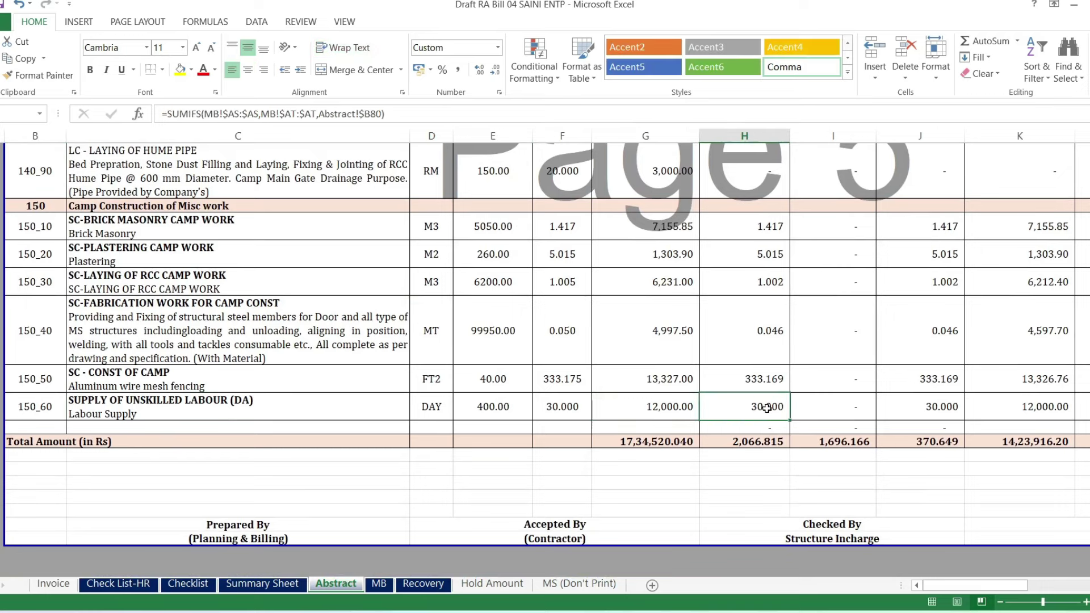
left_click(652, 413)
left_click(741, 407)
left_click(832, 404)
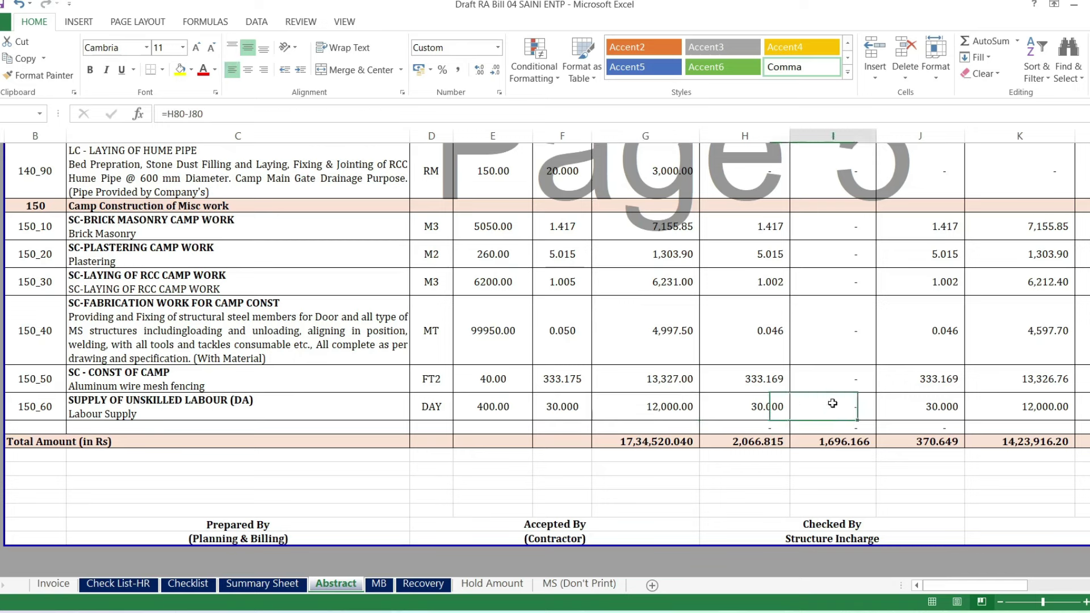
left_click(916, 412)
left_click(1004, 406)
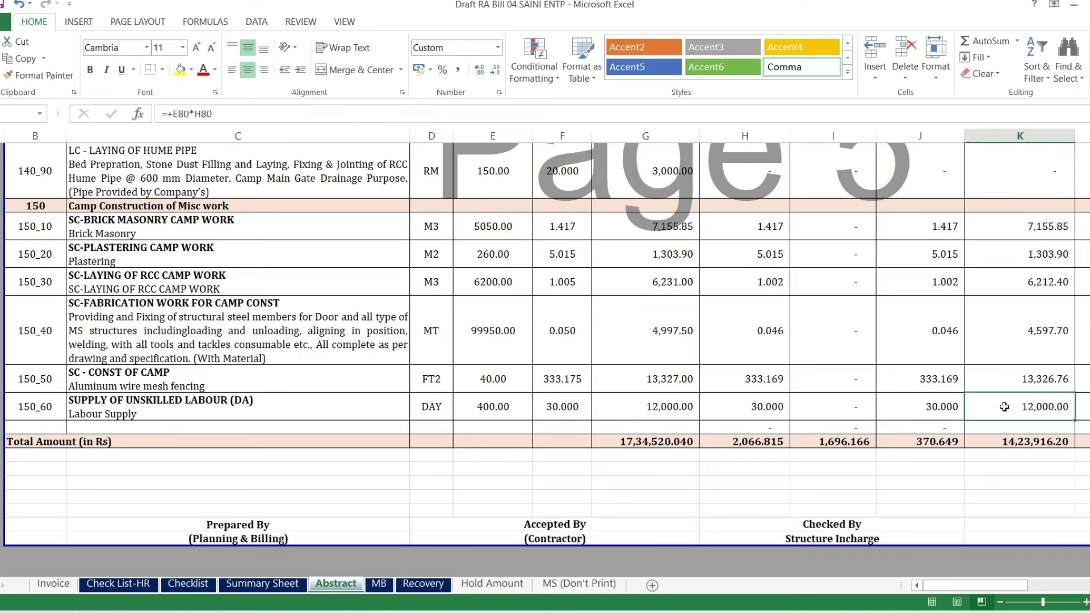
left_click(912, 409)
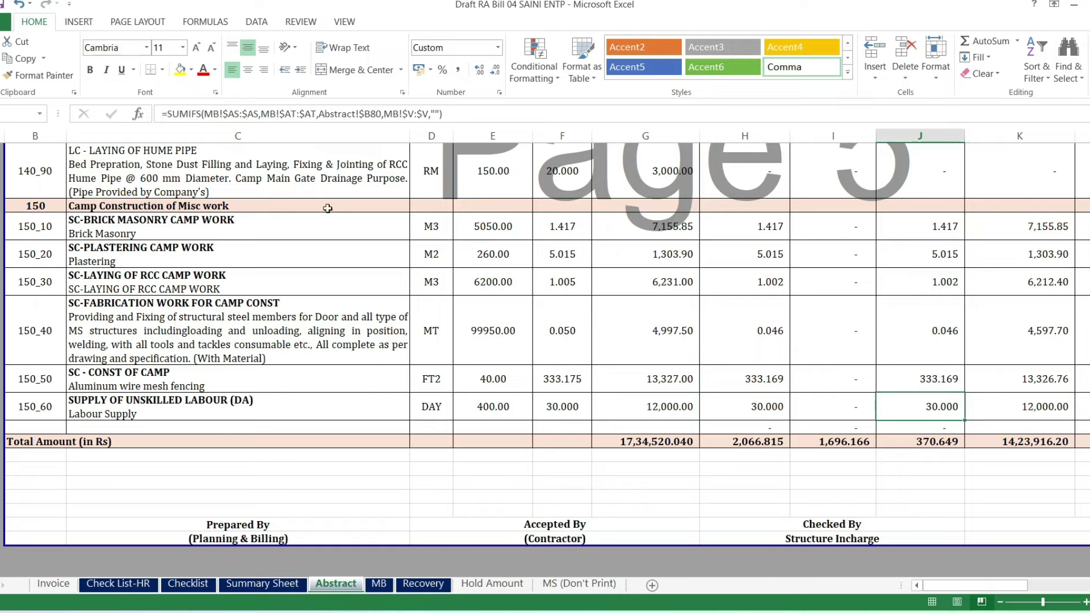
Return to item 10 at the top and switch the Abstract sheet to Page Break Preview
scroll(986, 493, "up", 10)
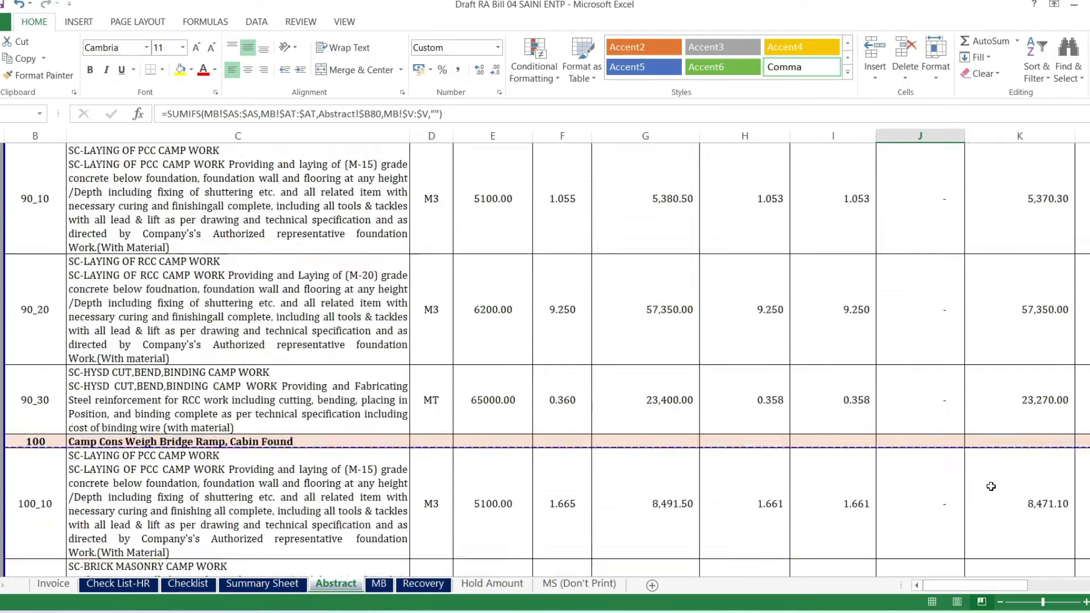
scroll(991, 486, "up", 8)
scroll(990, 486, "up", 3)
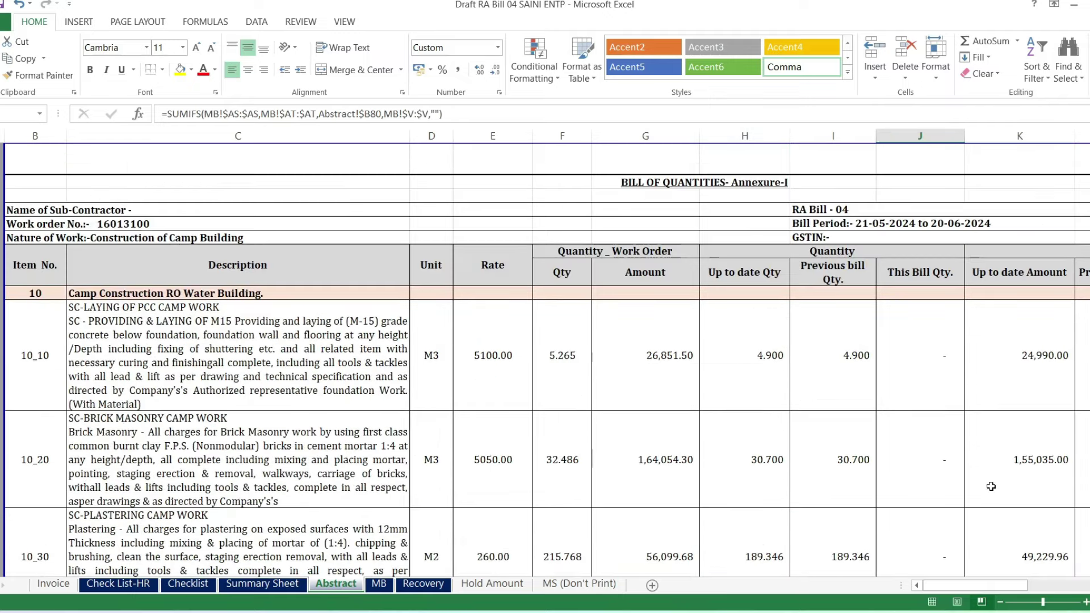
left_click(19, 293)
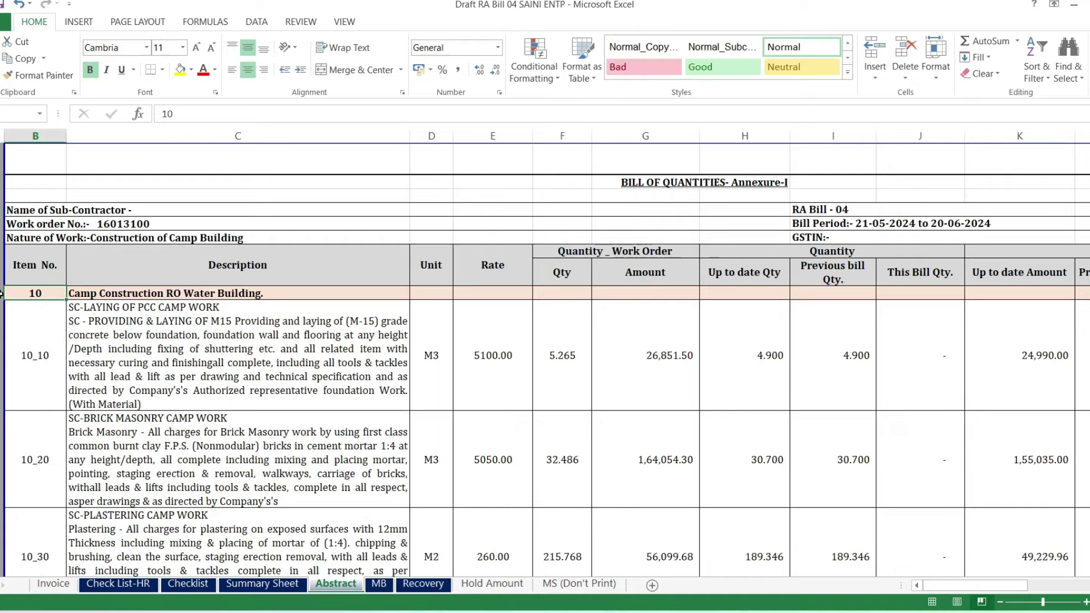
left_click(344, 21)
left_click(26, 57)
scroll(446, 471, "down", 10)
scroll(447, 471, "down", 10)
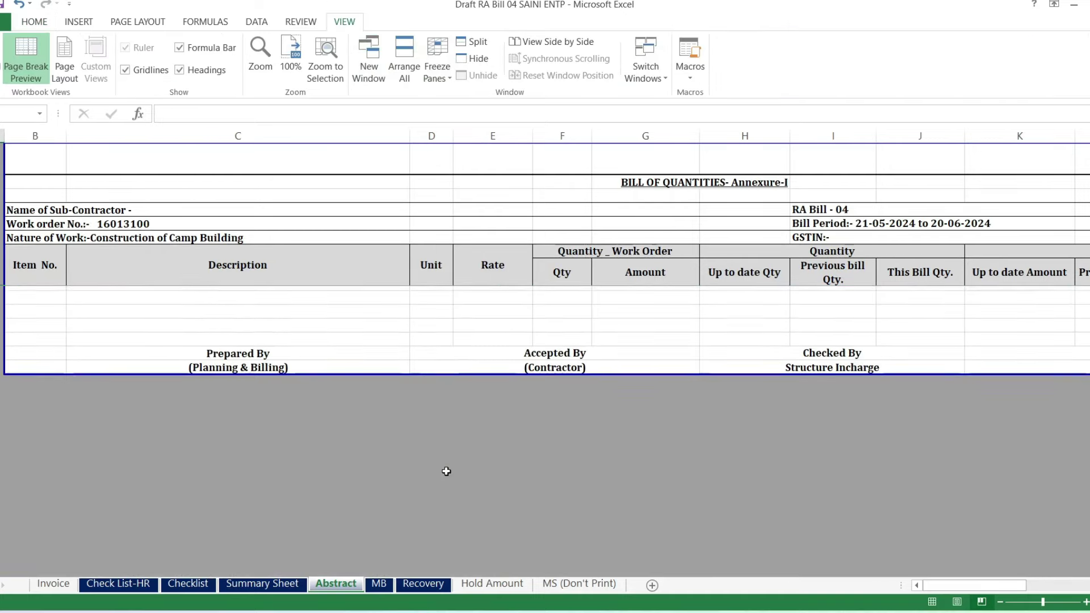
left_click(728, 396)
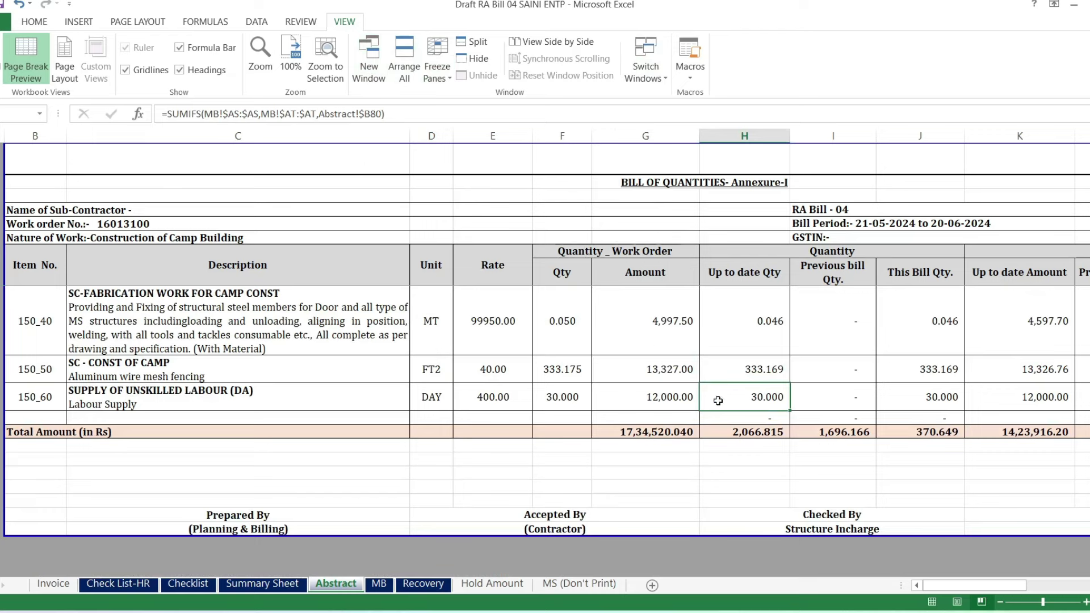
left_click(844, 397)
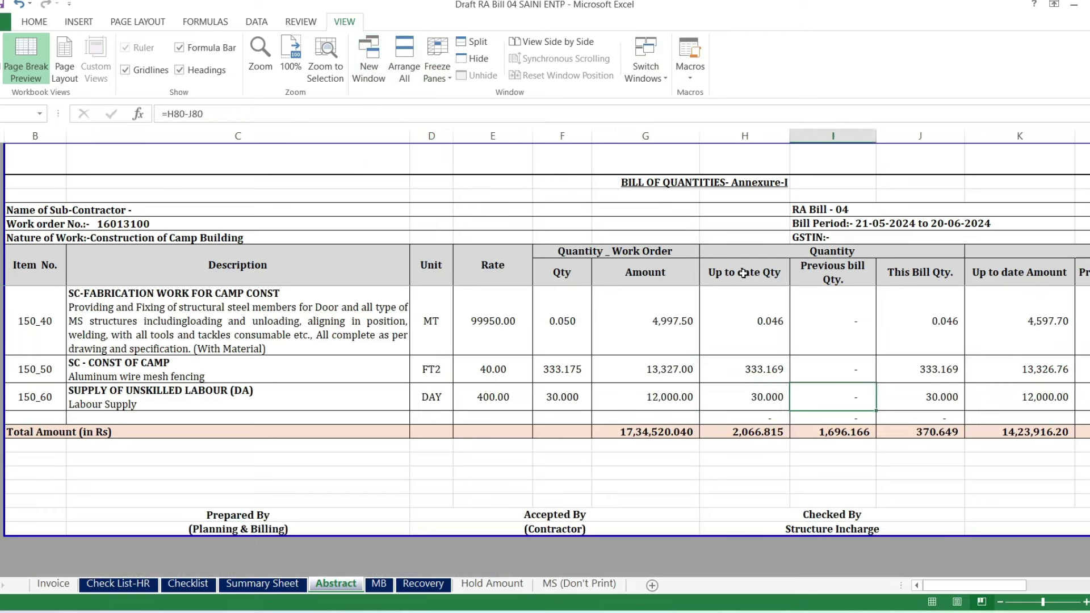
left_click(911, 396)
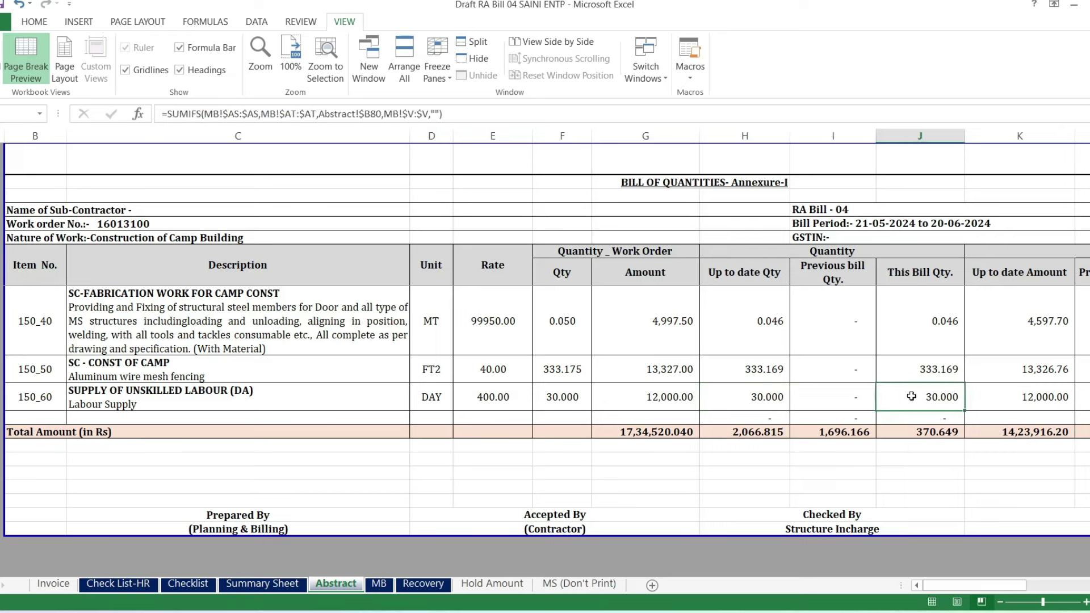
left_click(733, 399)
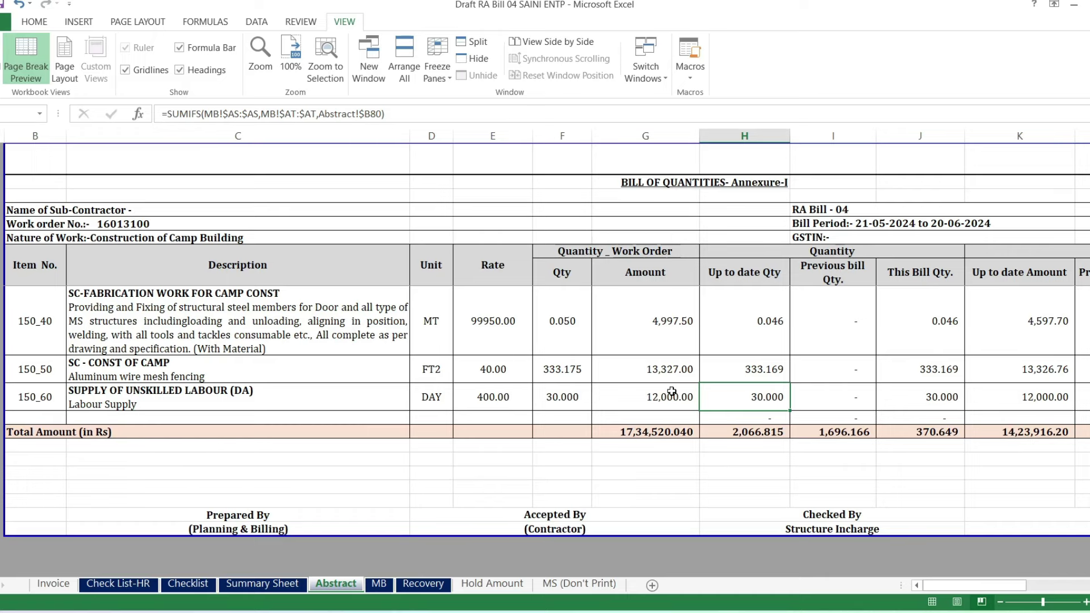
left_click(931, 395)
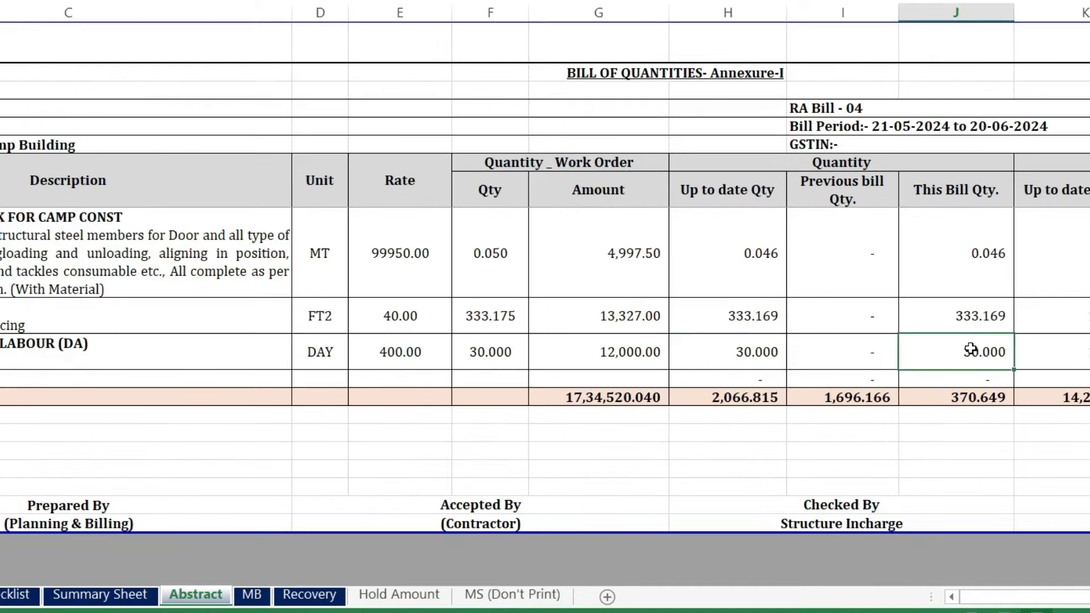
left_click(815, 405)
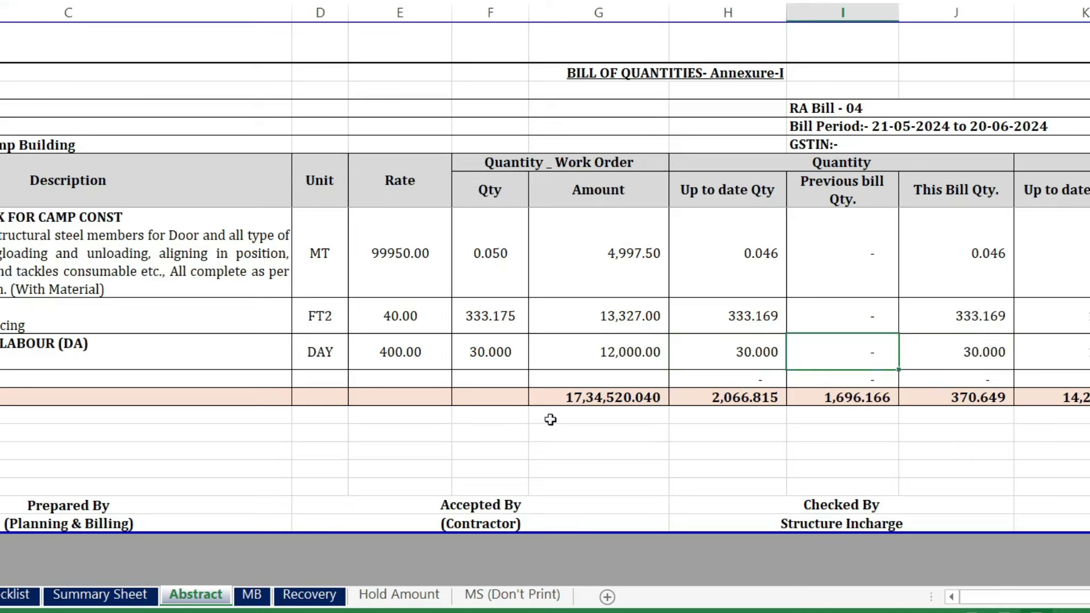
left_click(732, 349)
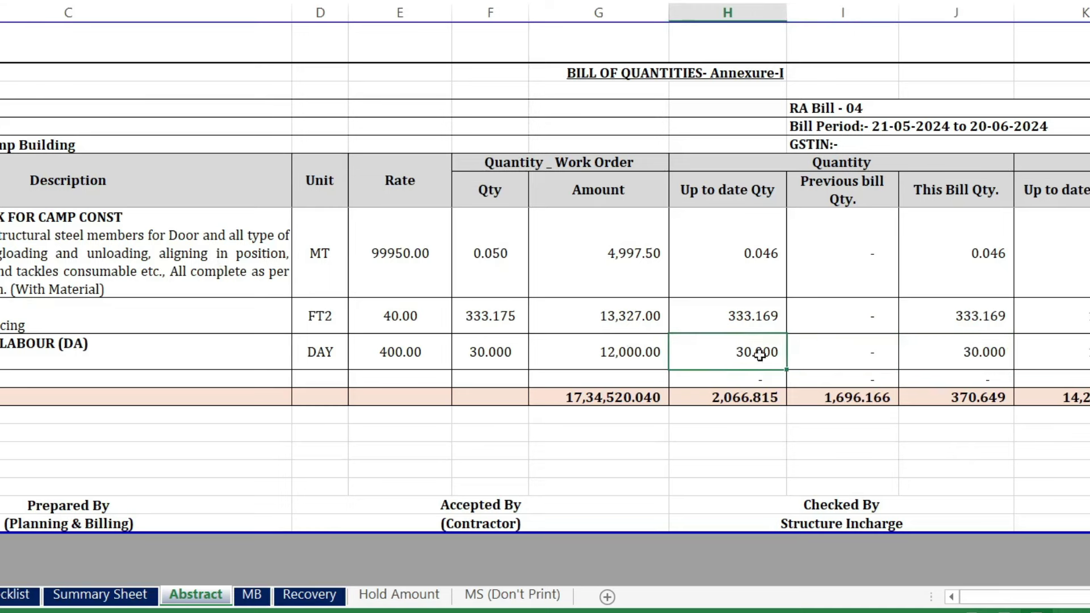
left_click(974, 340)
left_click(734, 350)
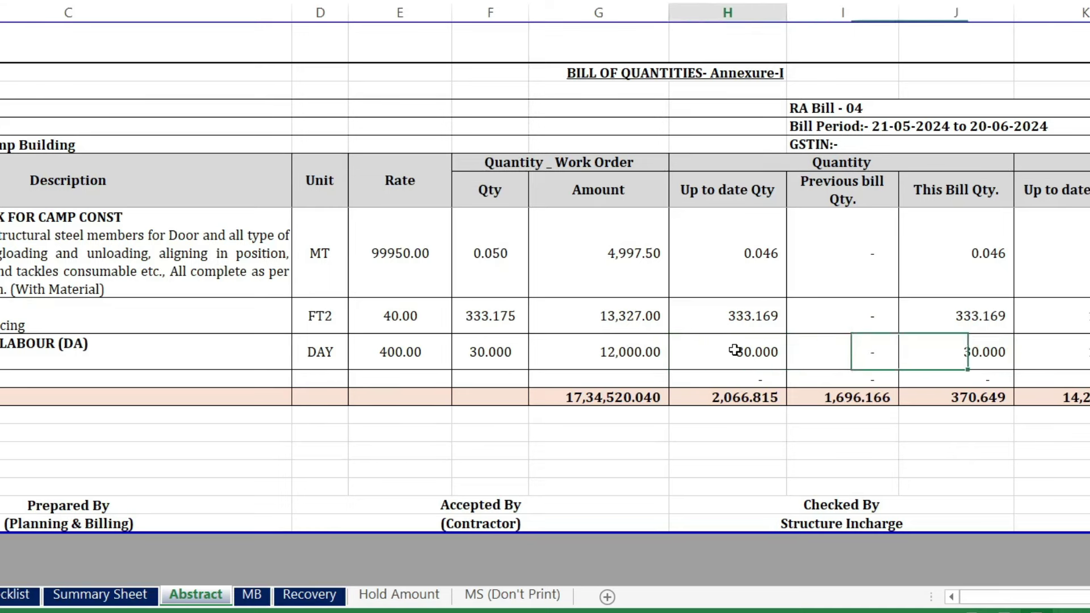
left_click(829, 346)
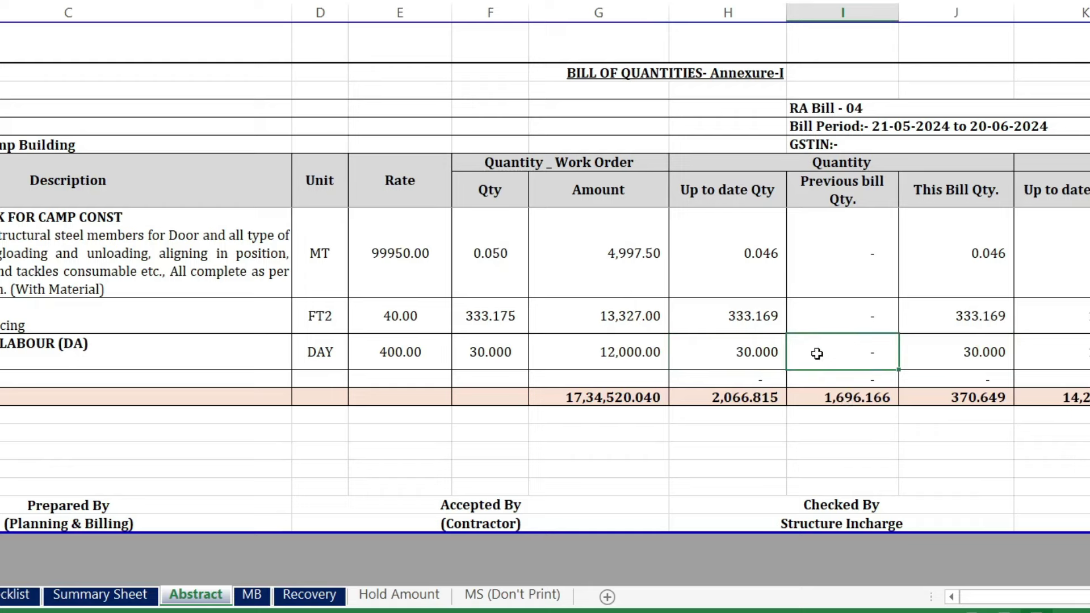
left_click(730, 352)
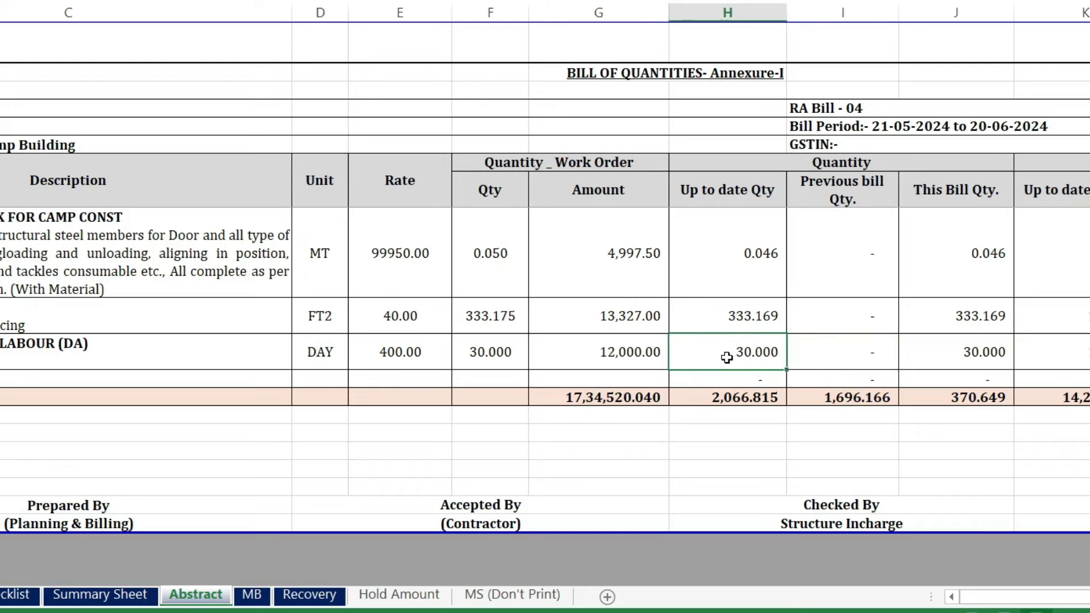
double_click(727, 358)
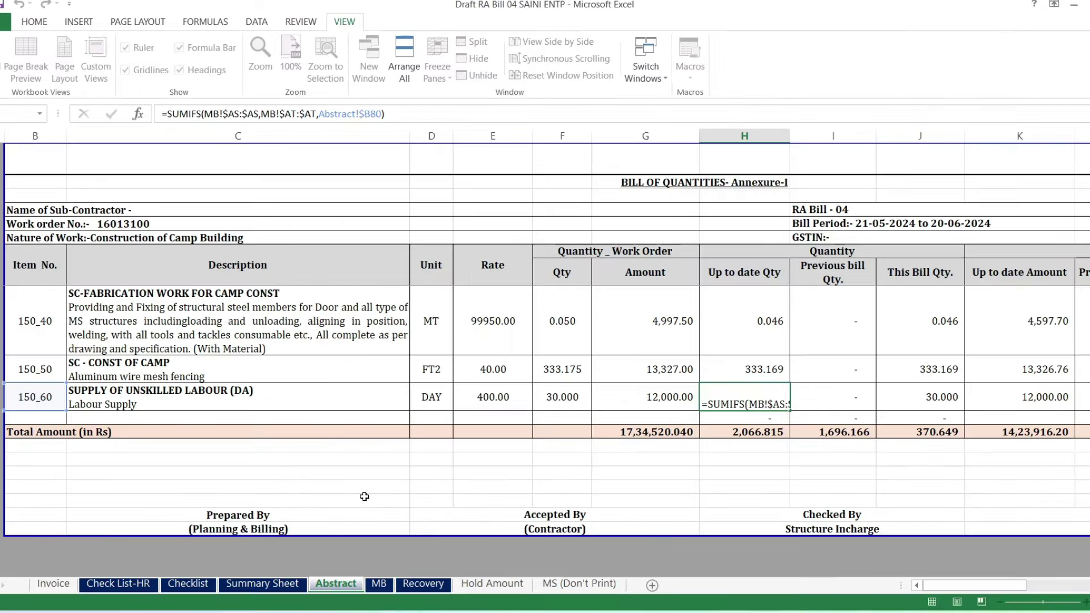
key("Return")
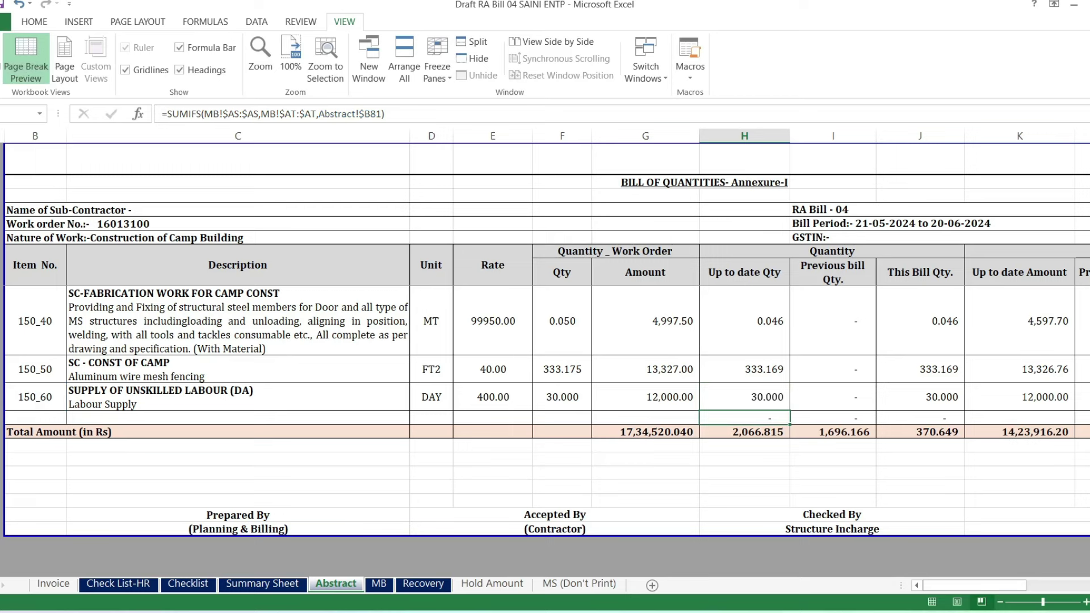
left_click(742, 395)
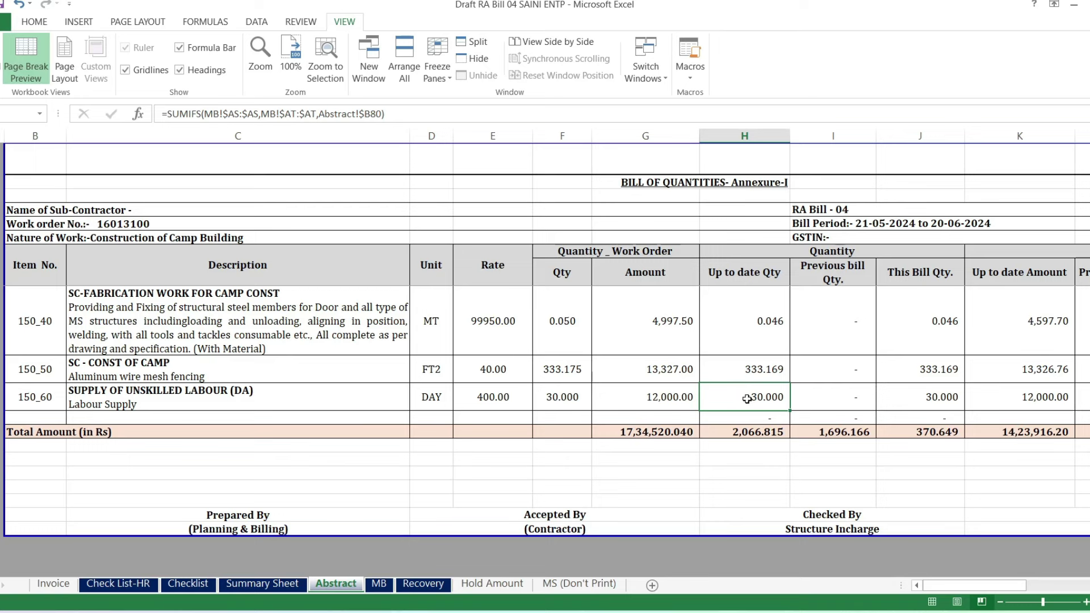
left_click(40, 400)
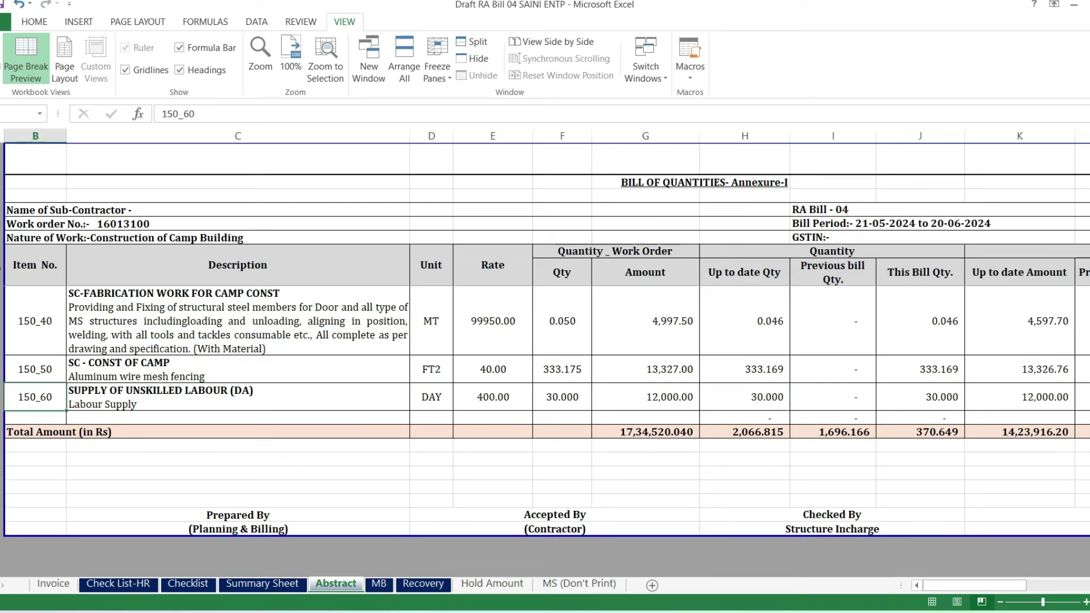
left_click(379, 583)
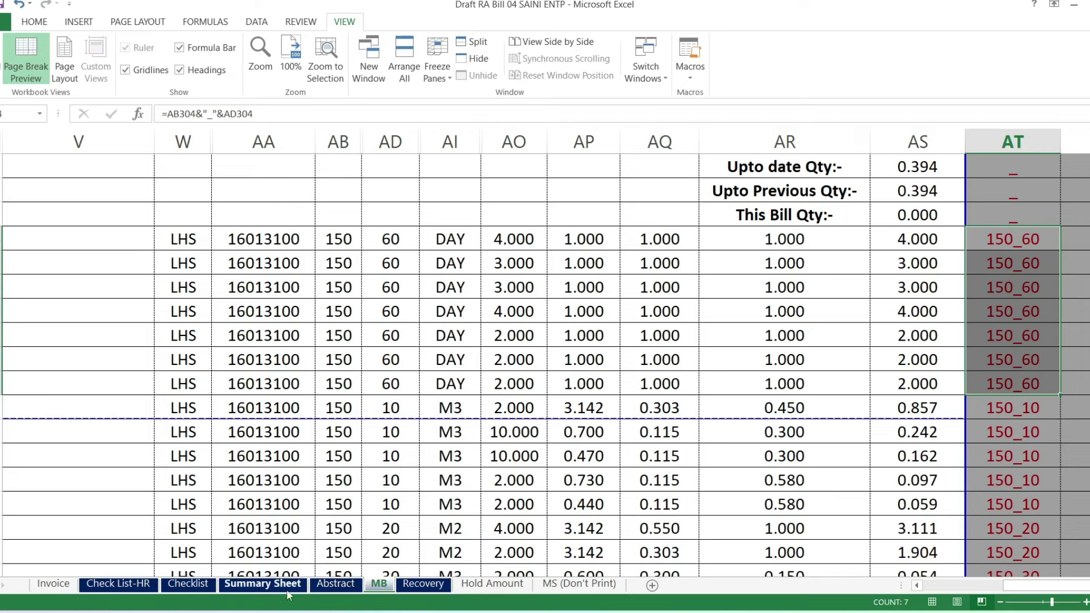
left_click(1025, 241)
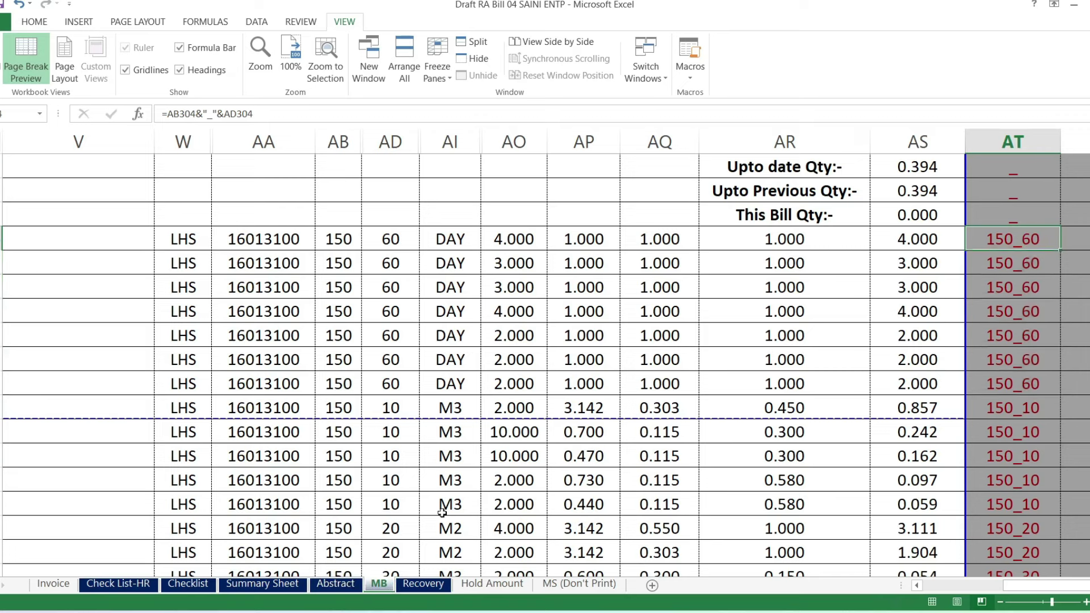
left_click(341, 585)
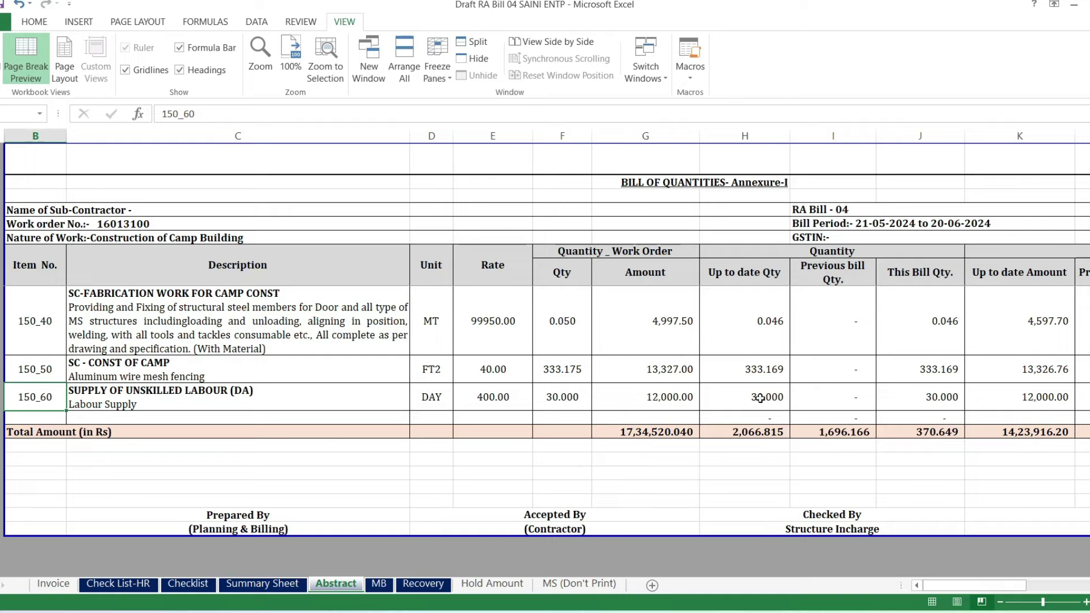
Compare the up-to-date quantity formulas for items 150_40 and 150_60
scroll(783, 410, "up", 2, "ctrl")
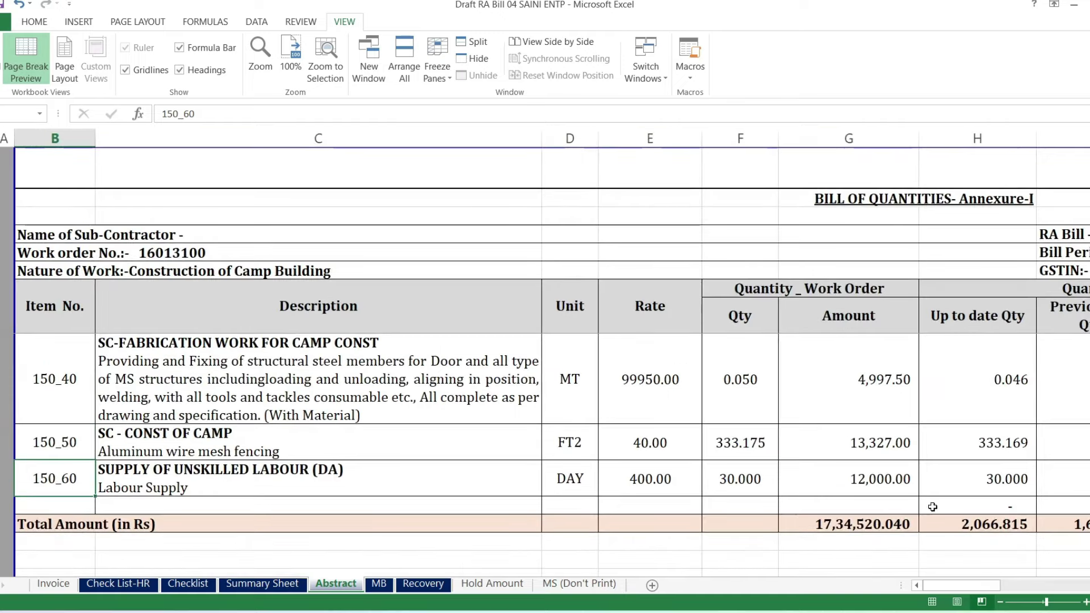
left_click(1012, 483)
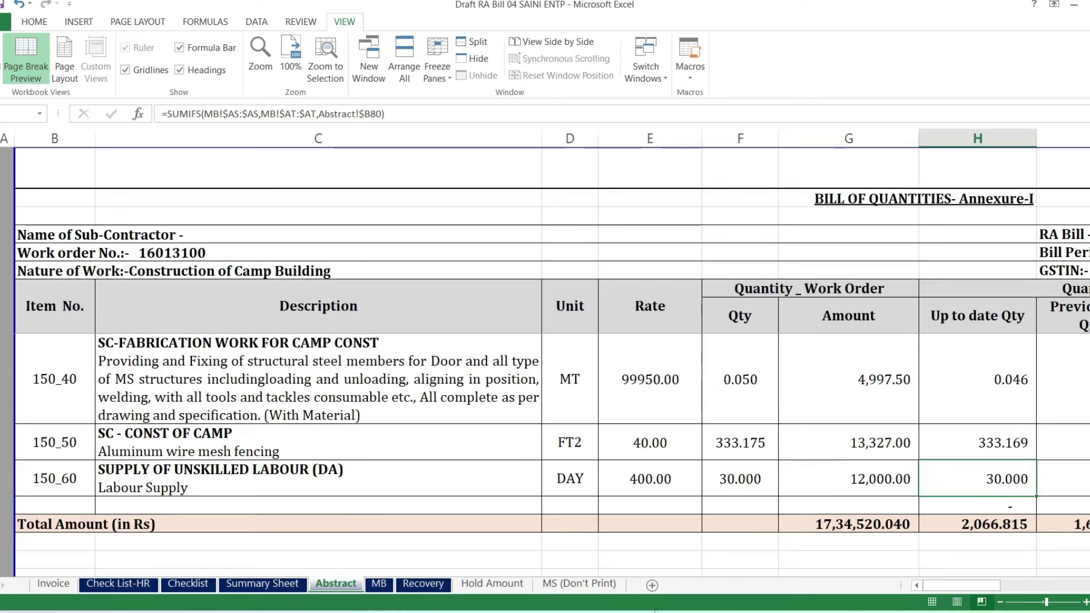
left_click(959, 444)
left_click(968, 401)
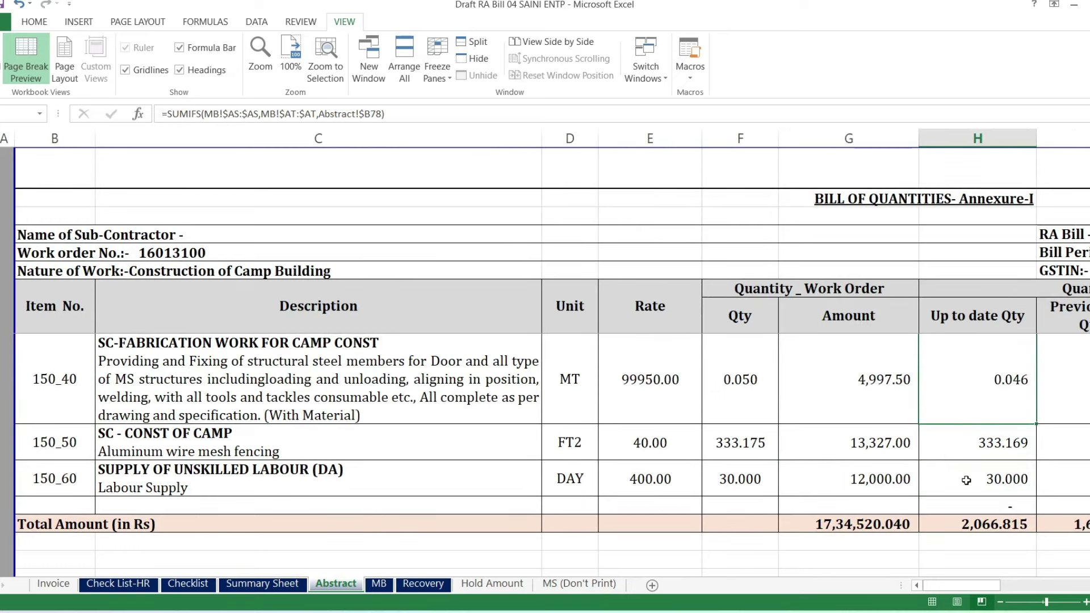
left_click(967, 483)
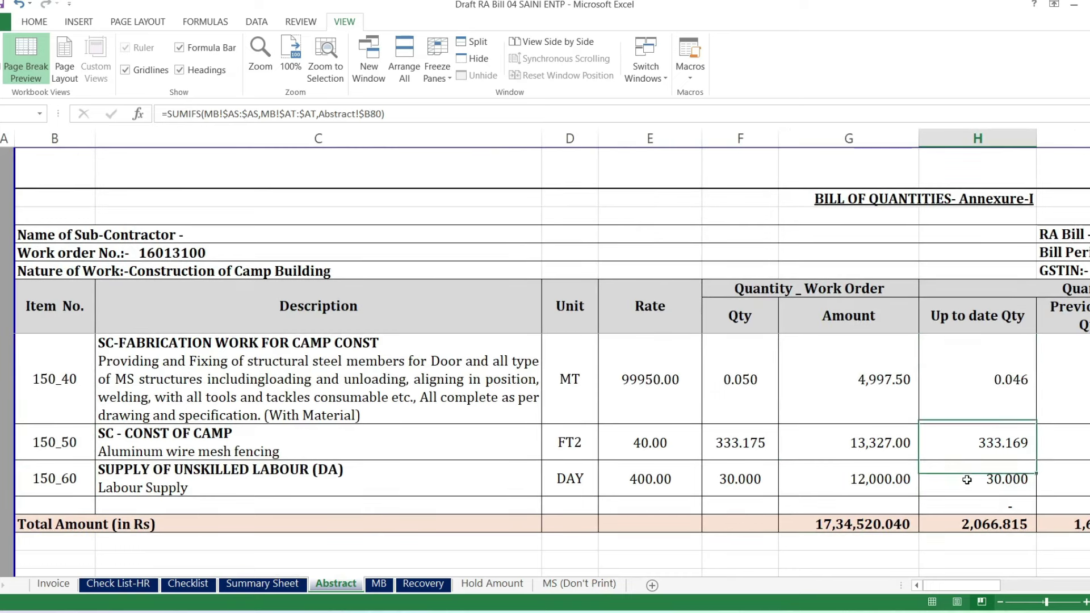
left_click(79, 484)
left_click(953, 480)
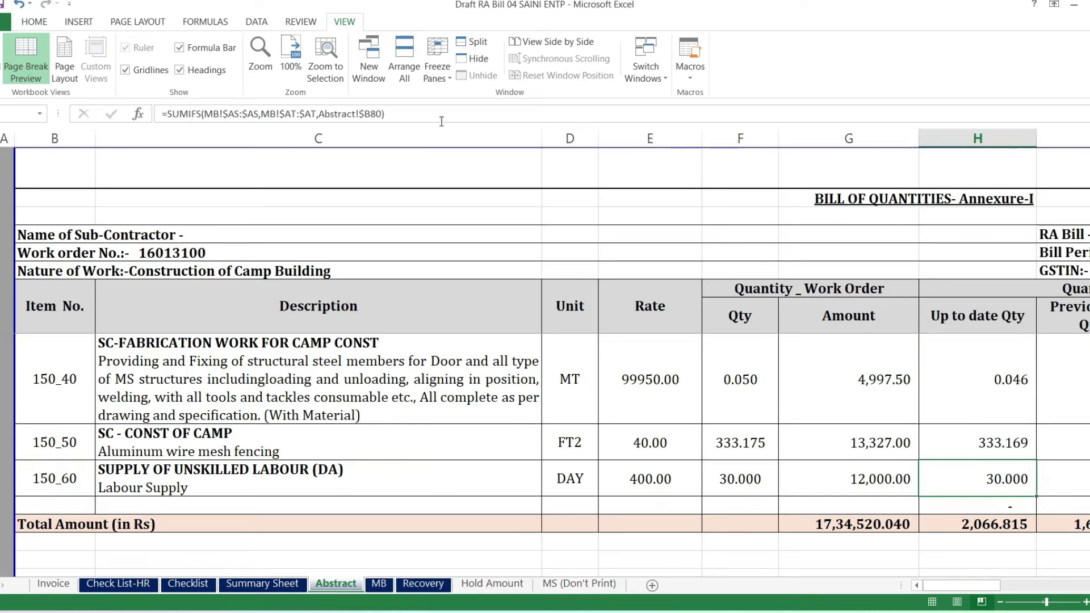
left_click(420, 115)
left_click(112, 113)
Clear the 150_60 up-to-date quantity in H80 and begin a =sumifs( formula
key("Delete")
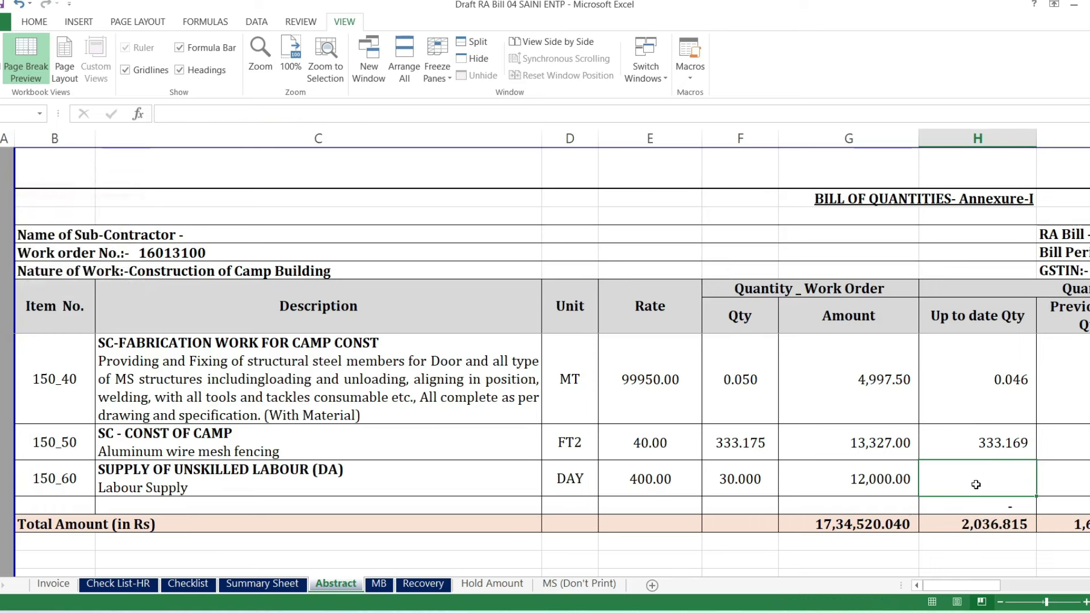
type("=sumif")
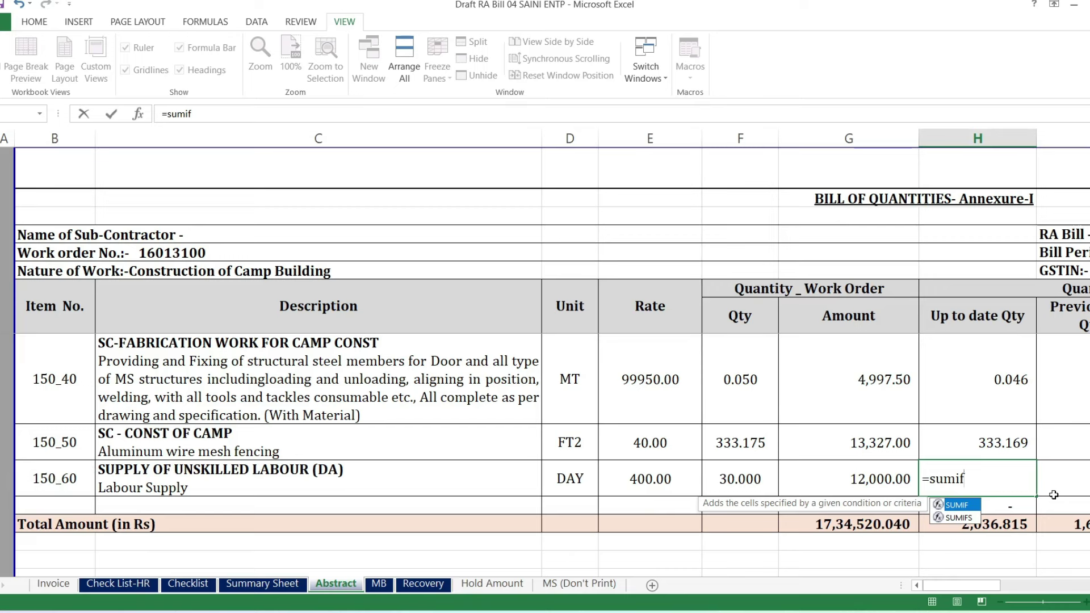
type("(")
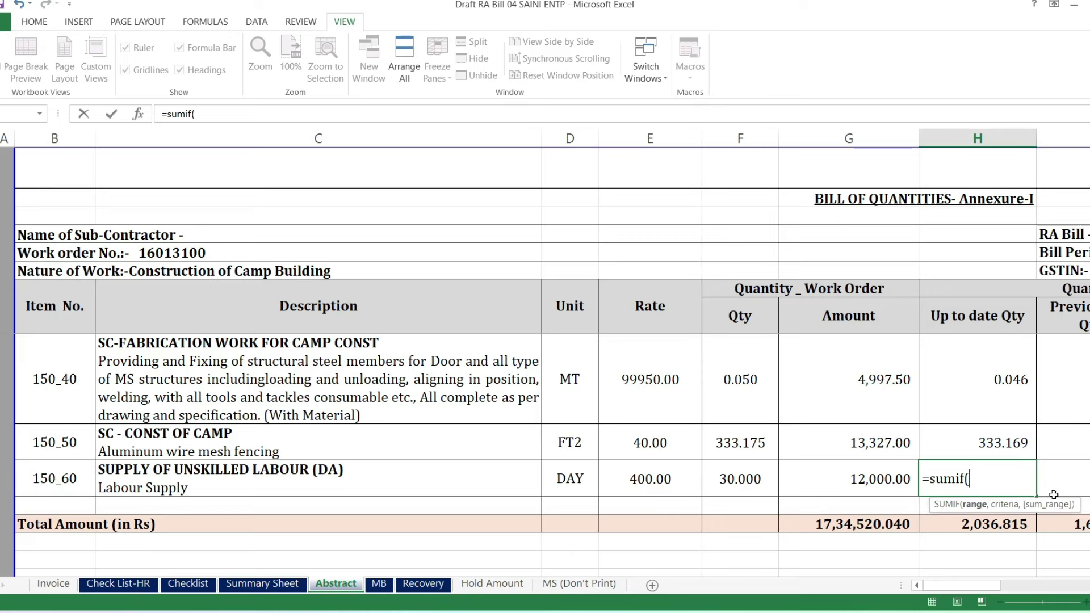
left_click(967, 479)
type("s")
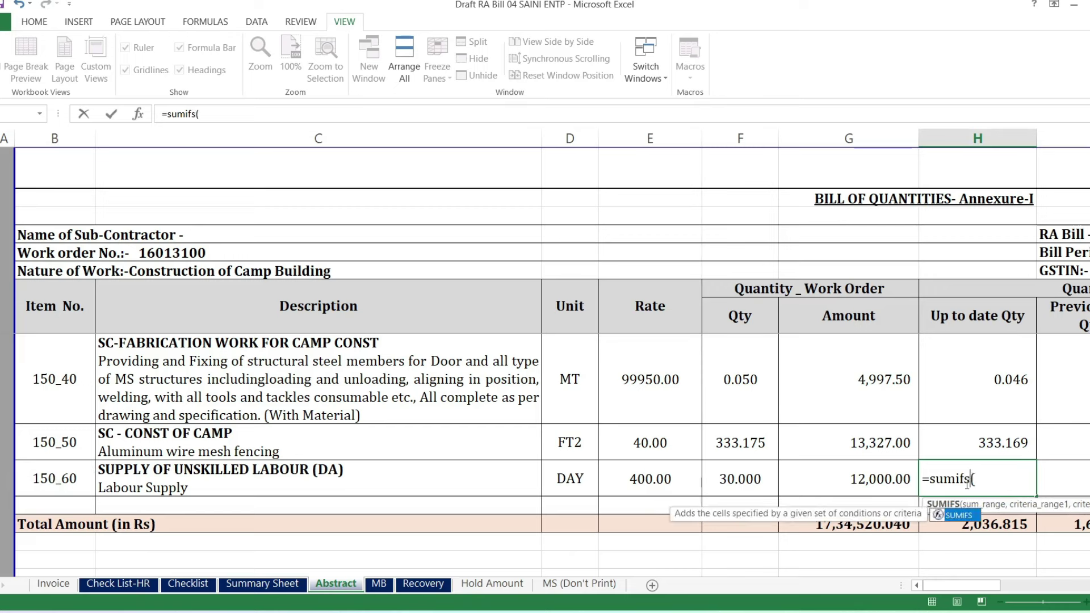
left_click(992, 479)
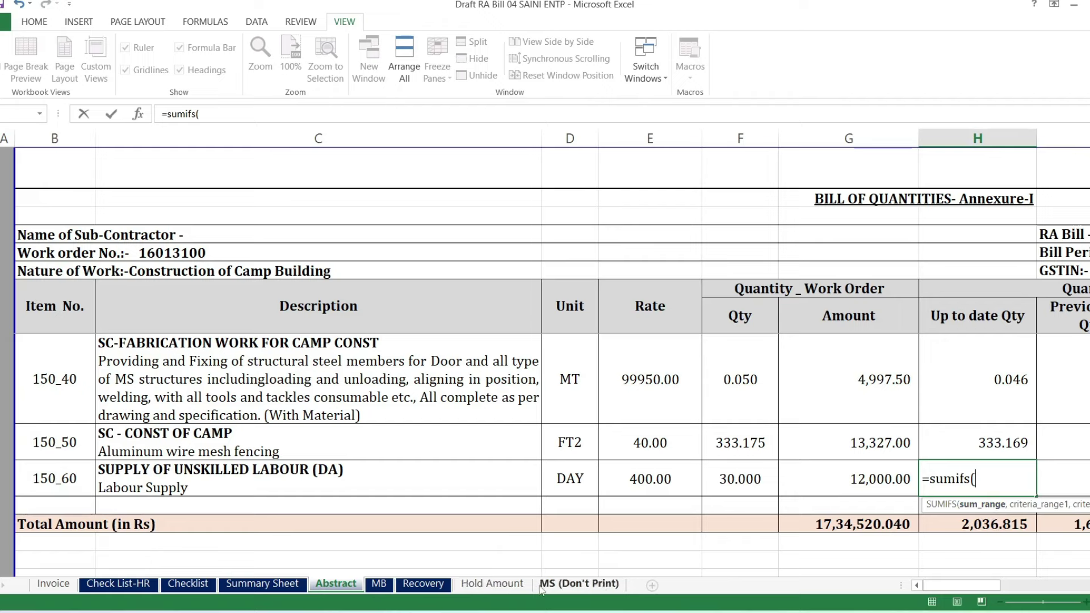
Finish the SUMIFS using MB column AS as sum range, AT as criteria range, and B80's 150_60 code, giving 30.000
left_click(380, 584)
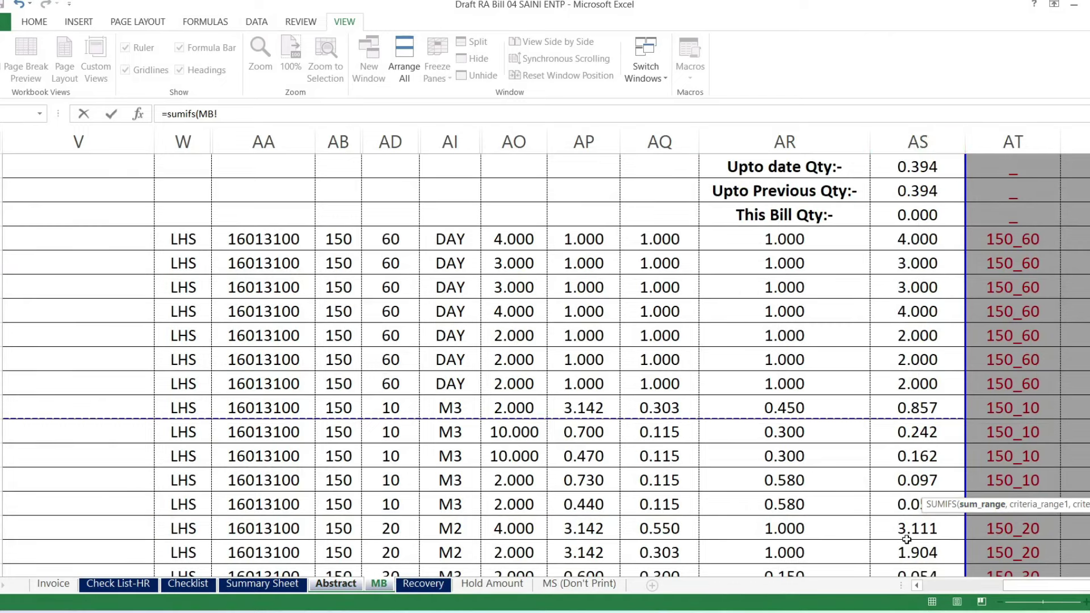
left_click(929, 140)
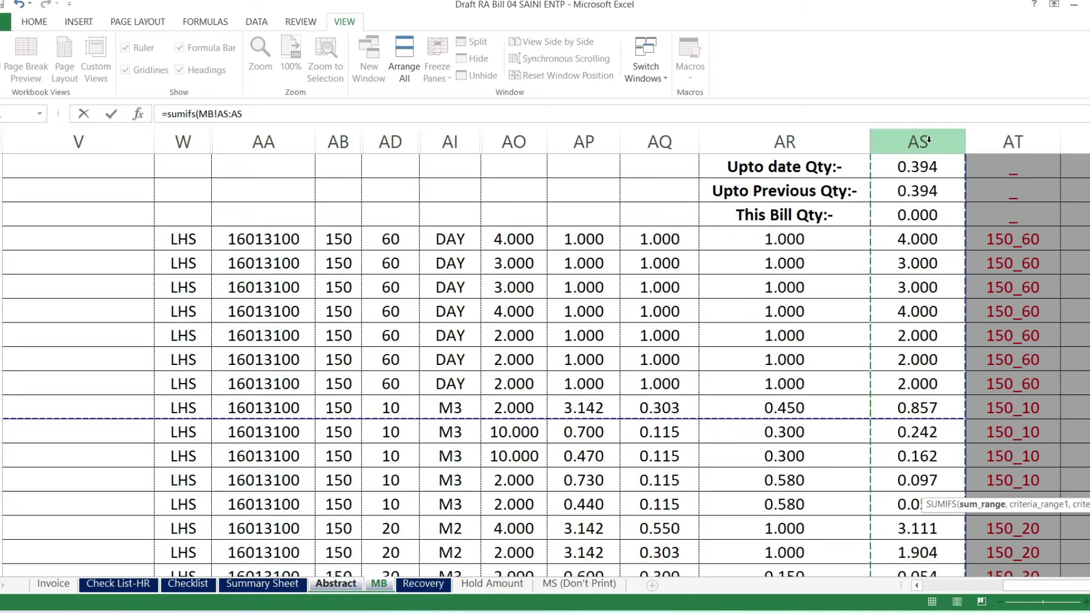
type(",")
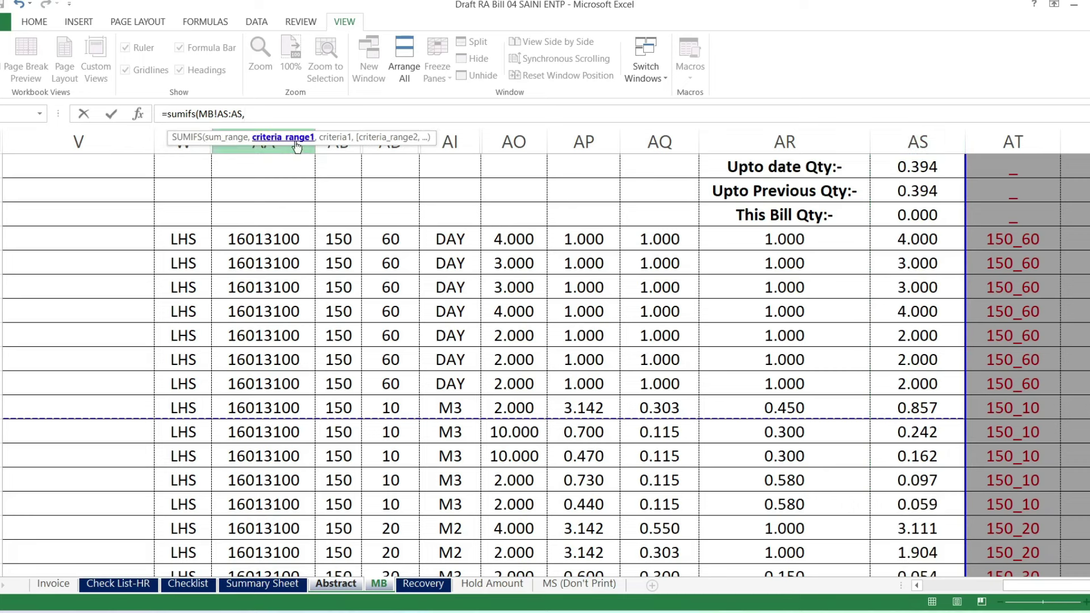
left_click(1020, 133)
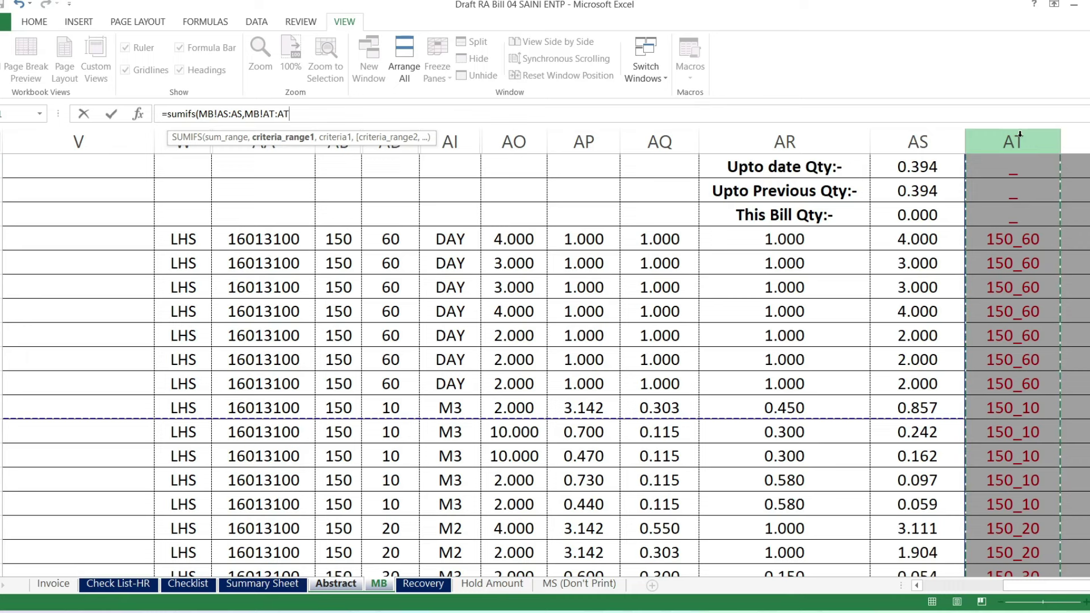
type(",")
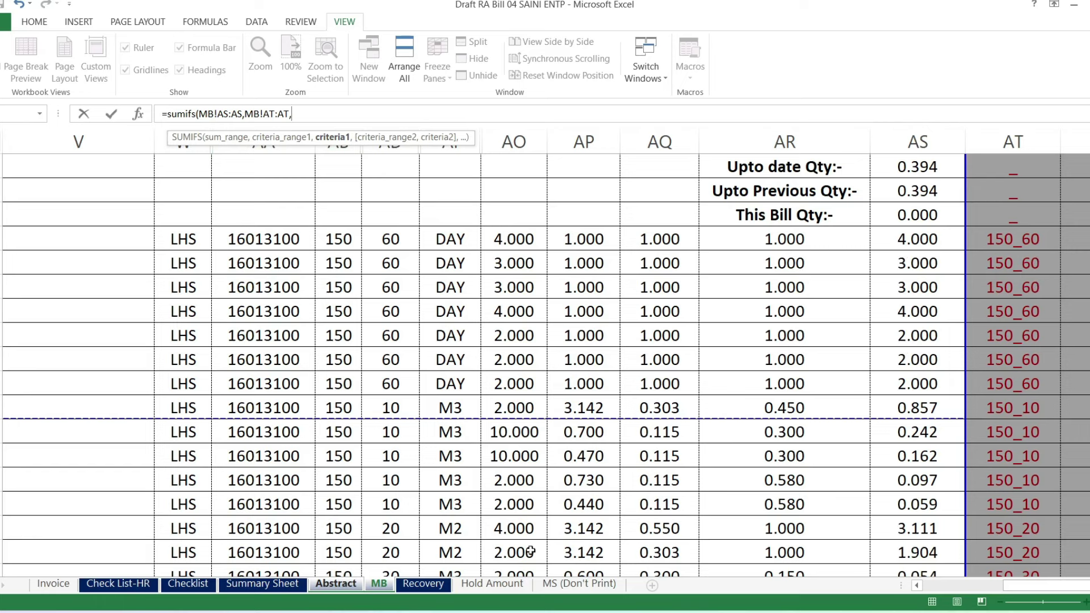
left_click(343, 585)
left_click(54, 478)
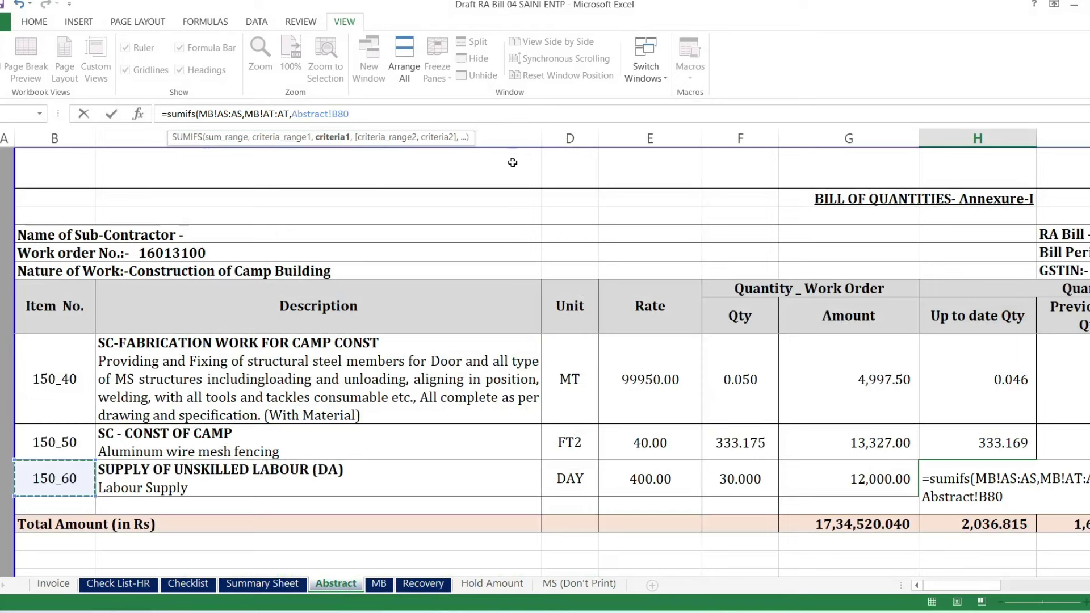
type(")")
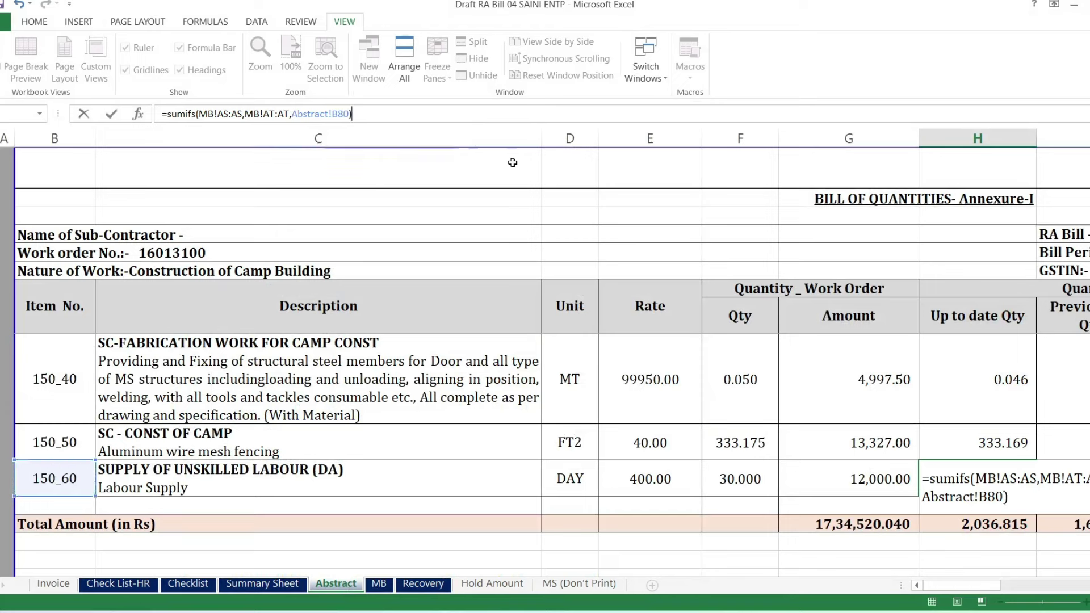
key("Return")
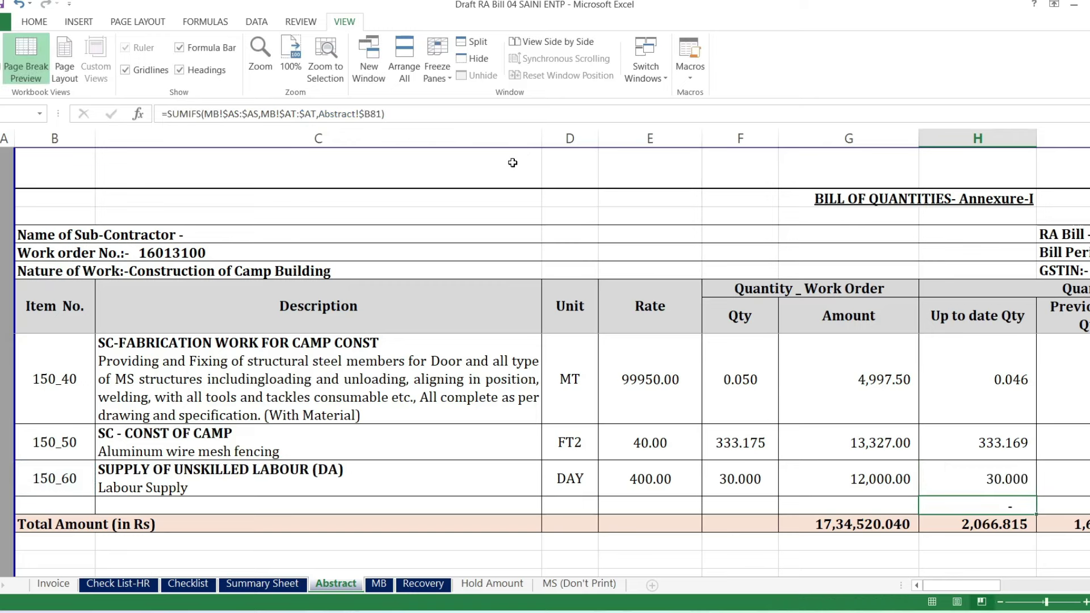
left_click(1003, 469)
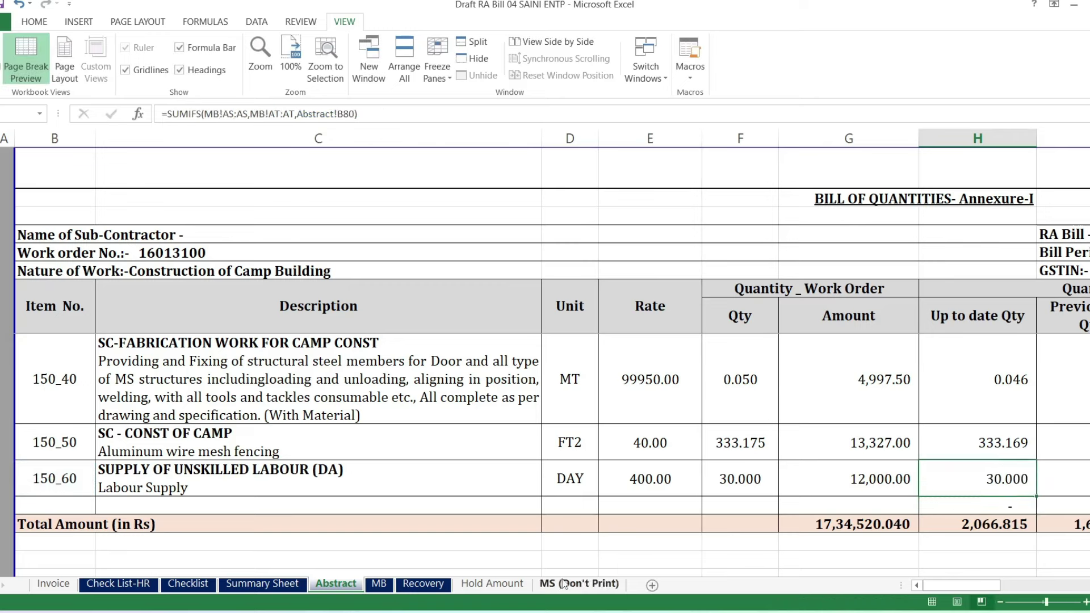
left_click(53, 482)
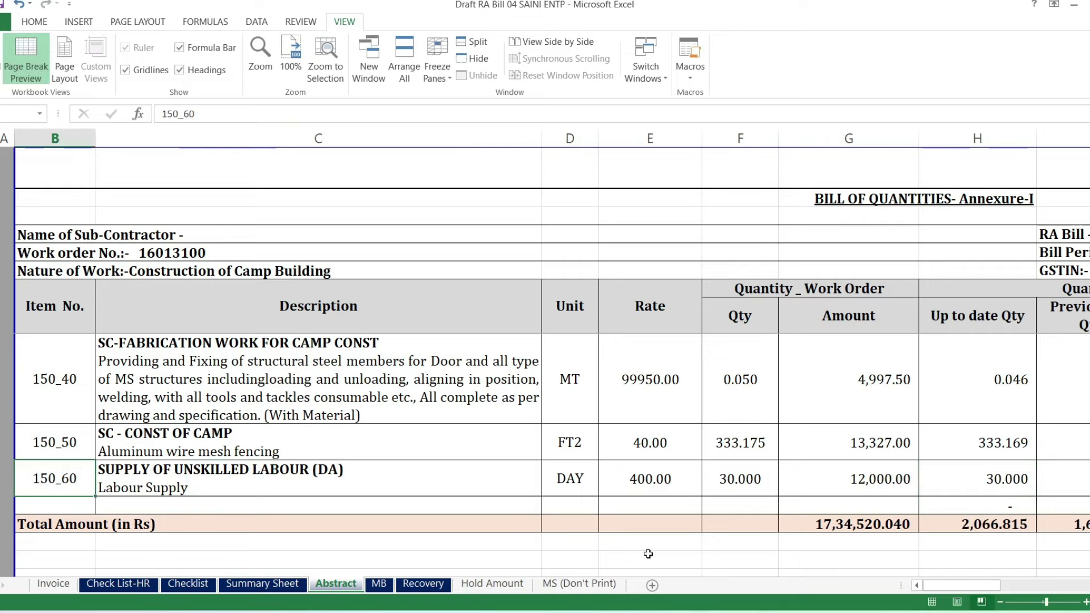
left_click(1015, 476)
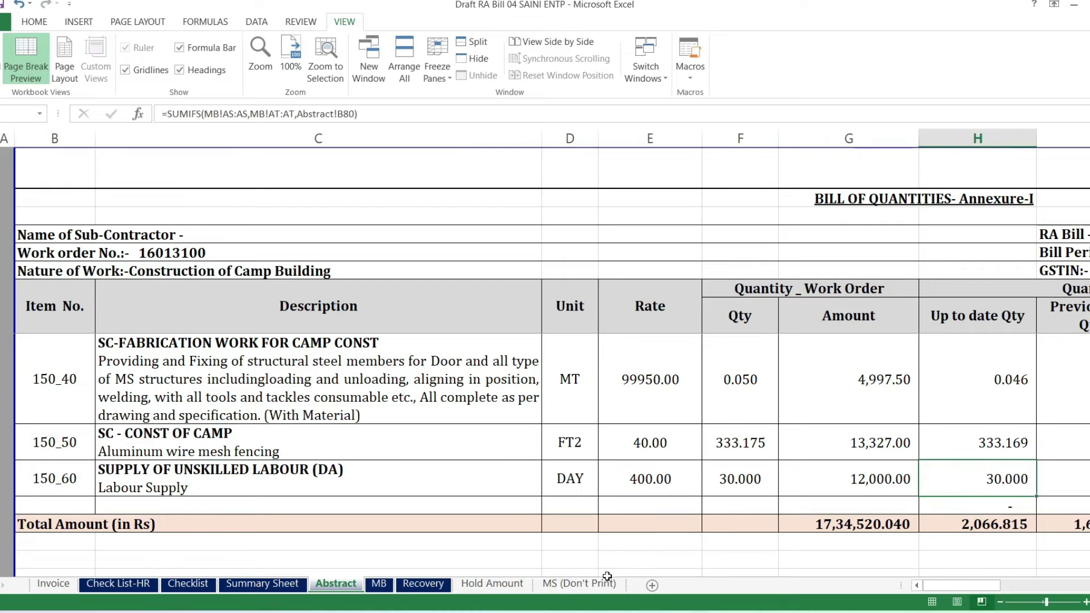
left_click(378, 583)
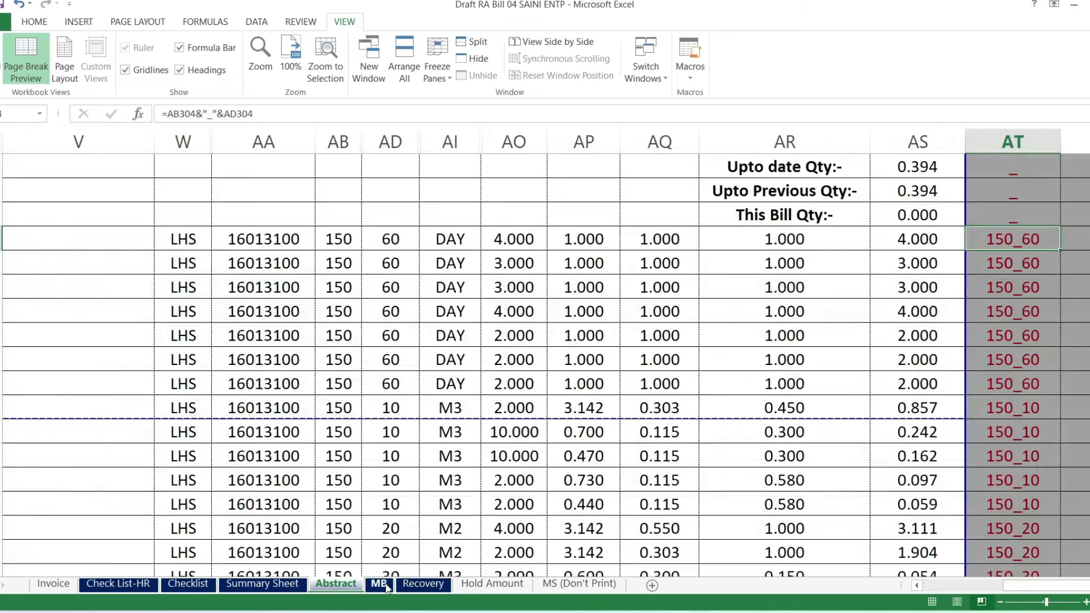
left_click(915, 236)
left_click_drag(923, 256, 926, 382)
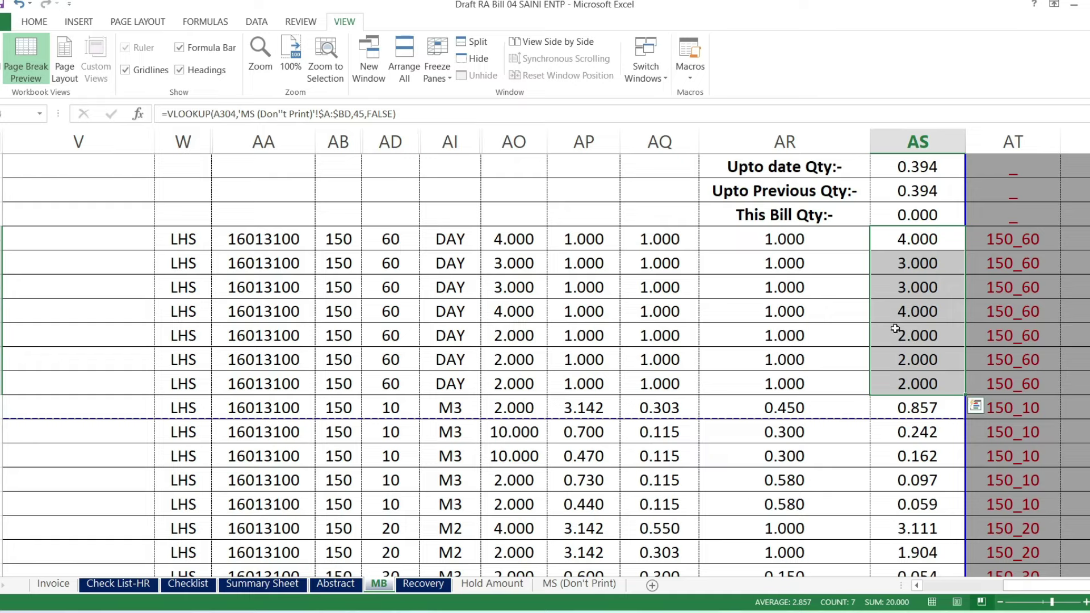
scroll(974, 470, "down", 2)
scroll(974, 470, "down", 2)
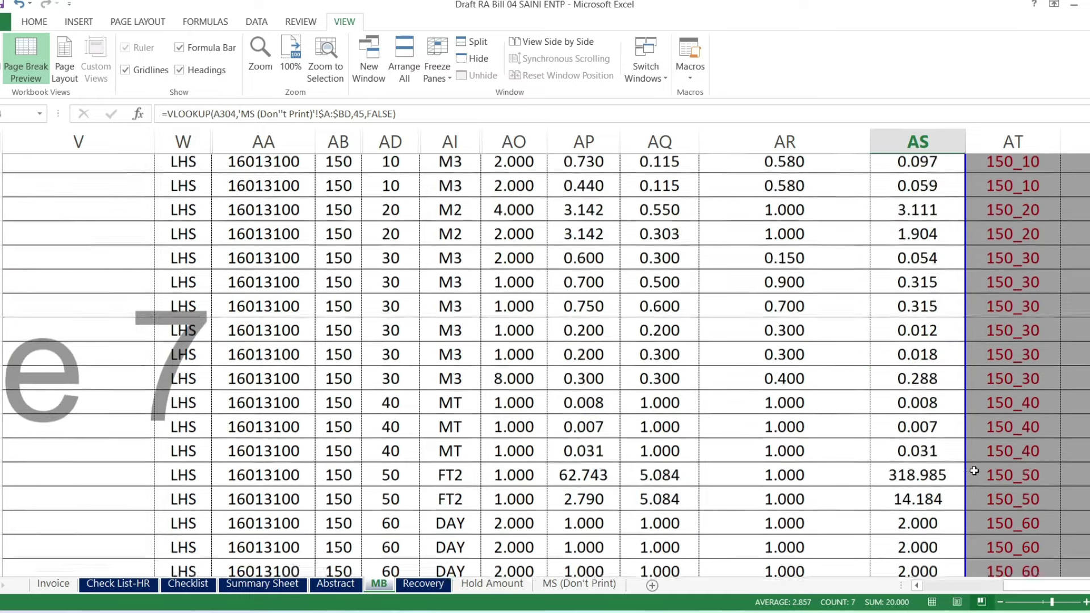
scroll(975, 468, "down", 2)
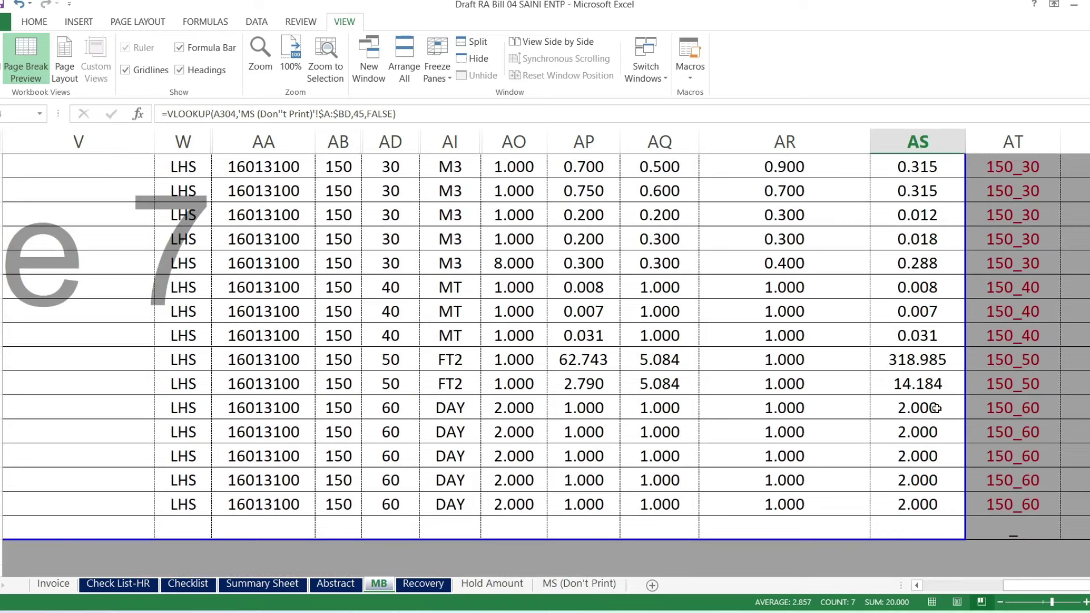
left_click_drag(926, 410, 925, 498)
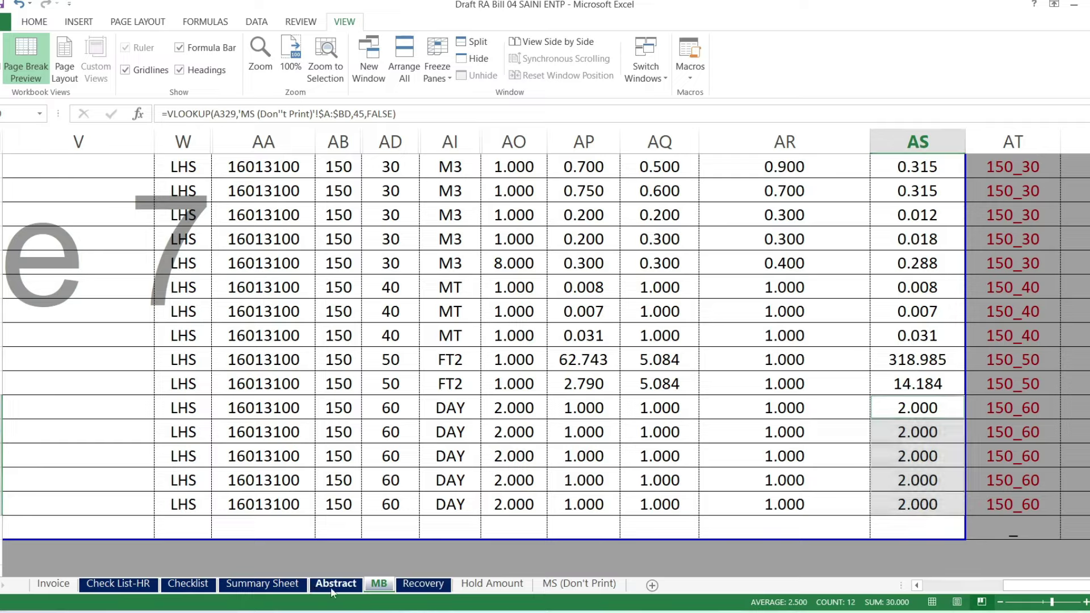
left_click(331, 585)
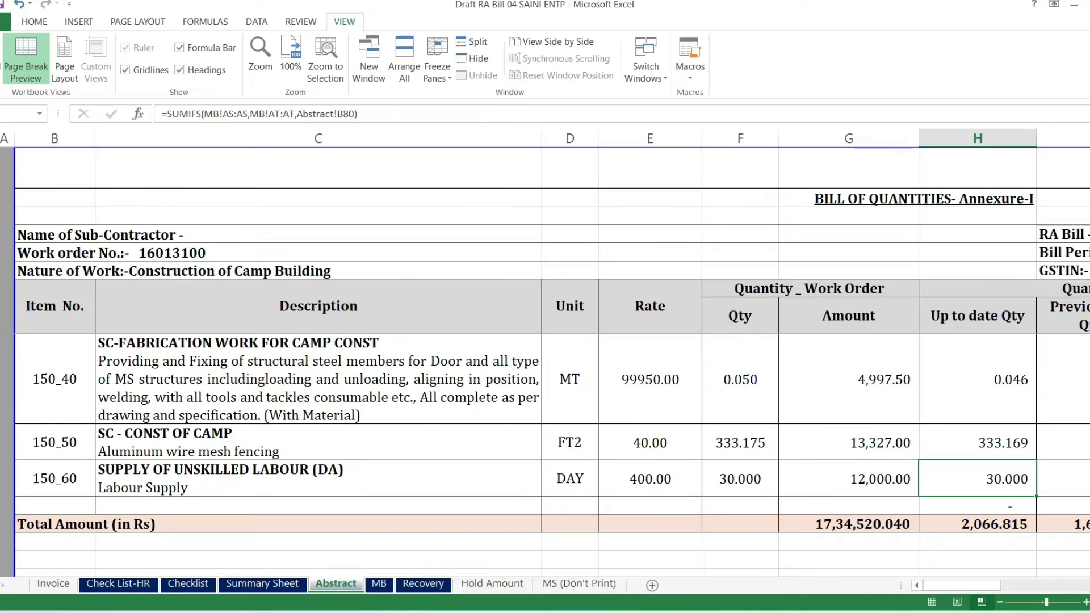
Scroll right on Abstract and review 150_60's This Bill and Previous bill Amount formulas
scroll(545, 357, "right", 1)
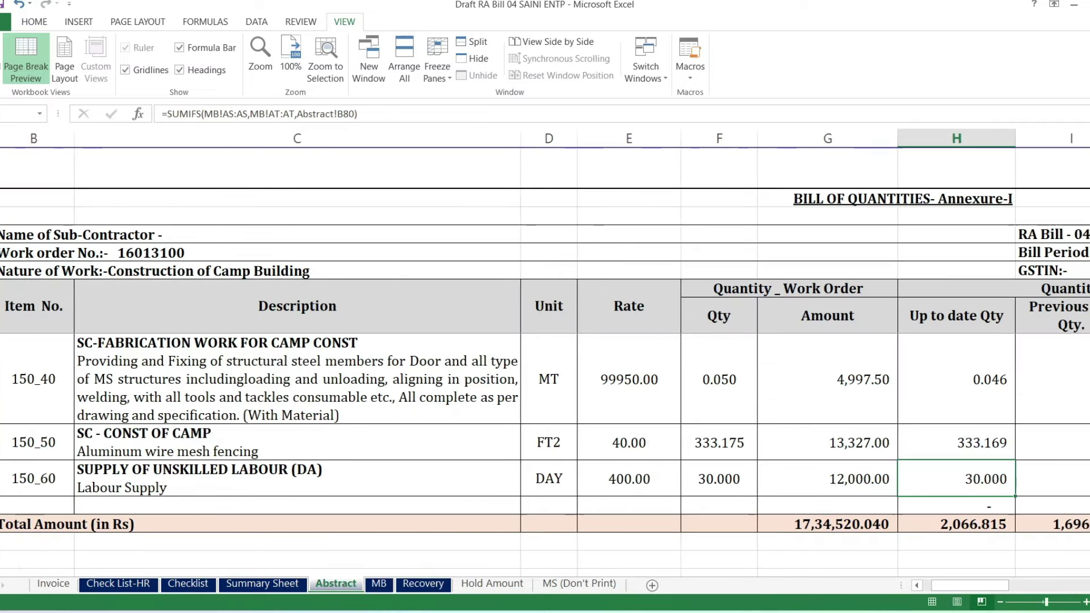
scroll(545, 357, "right", 1)
scroll(545, 358, "right", 1)
scroll(544, 358, "right", 1)
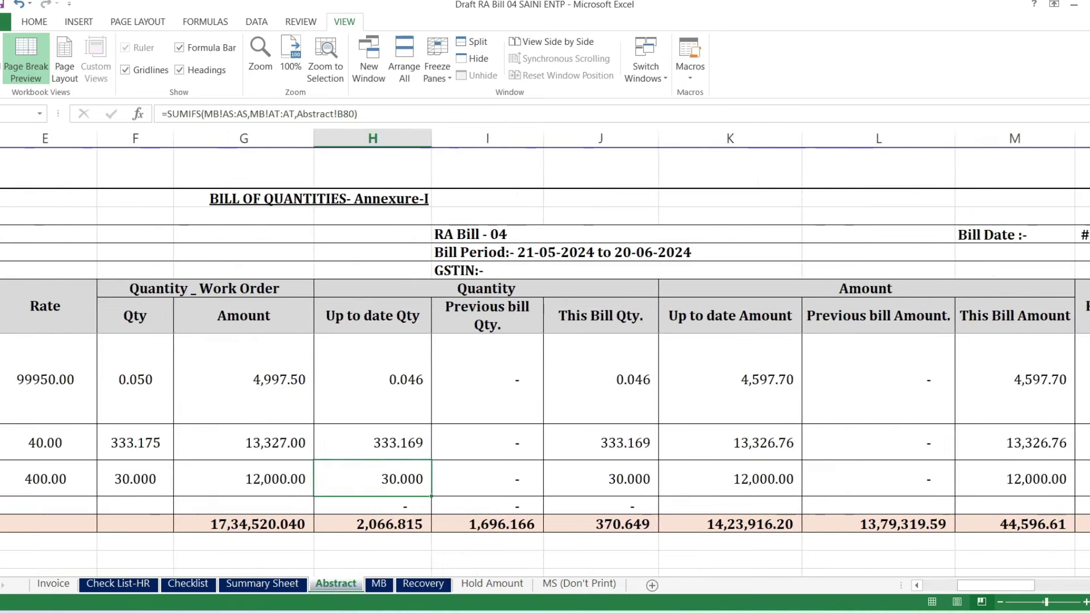
scroll(545, 357, "right", 1)
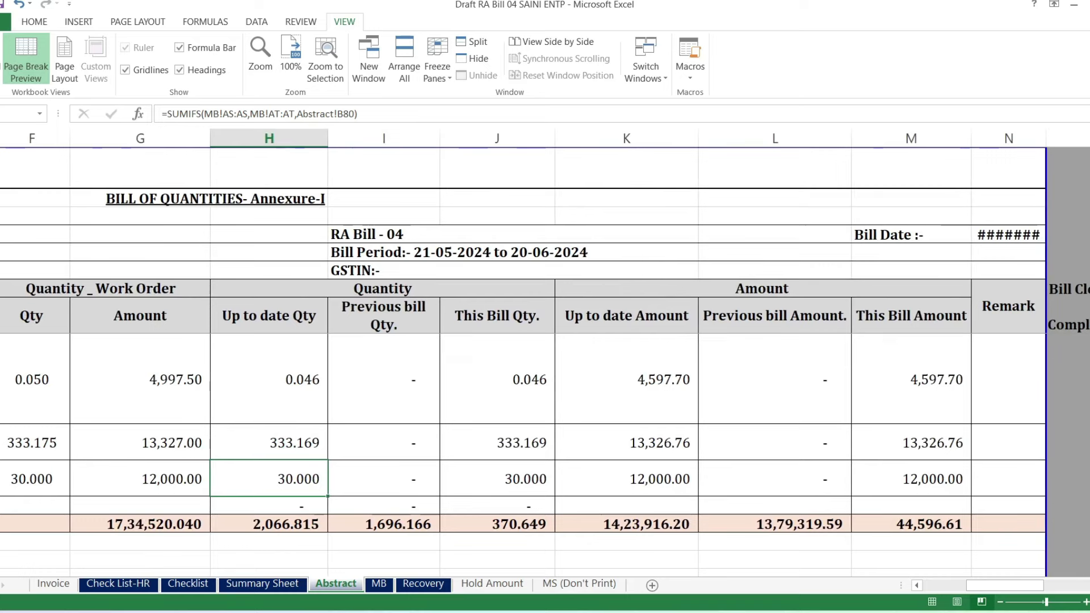
scroll(545, 358, "right", 1)
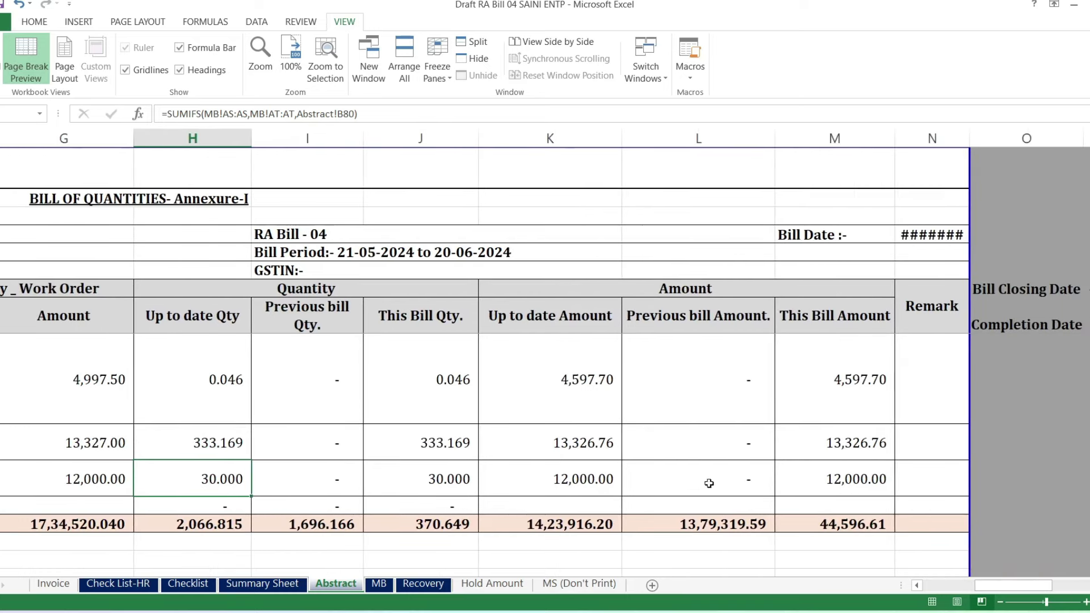
left_click(865, 483)
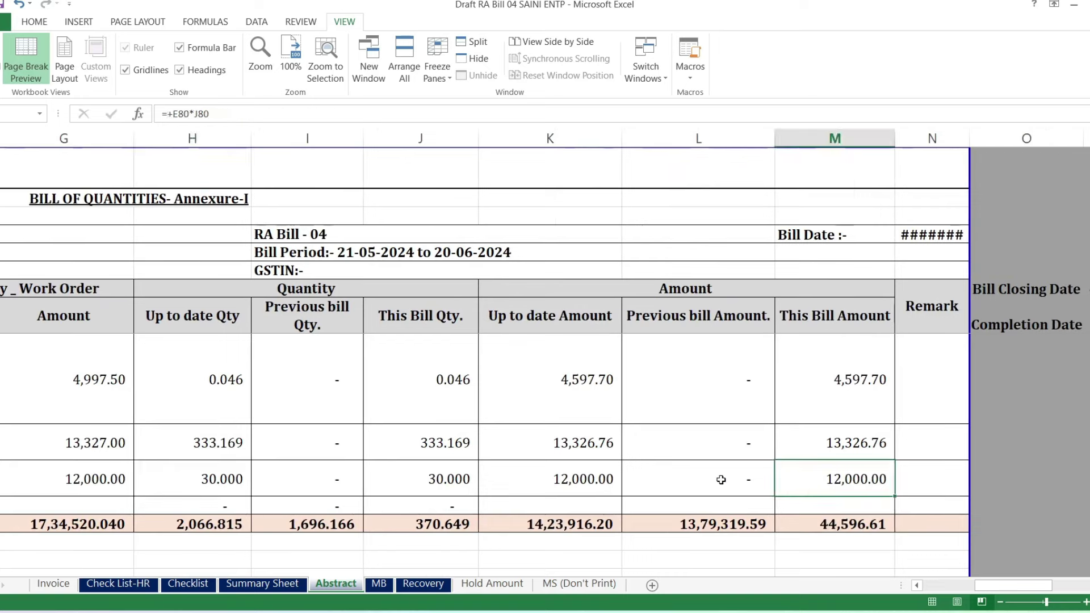
left_click(721, 480)
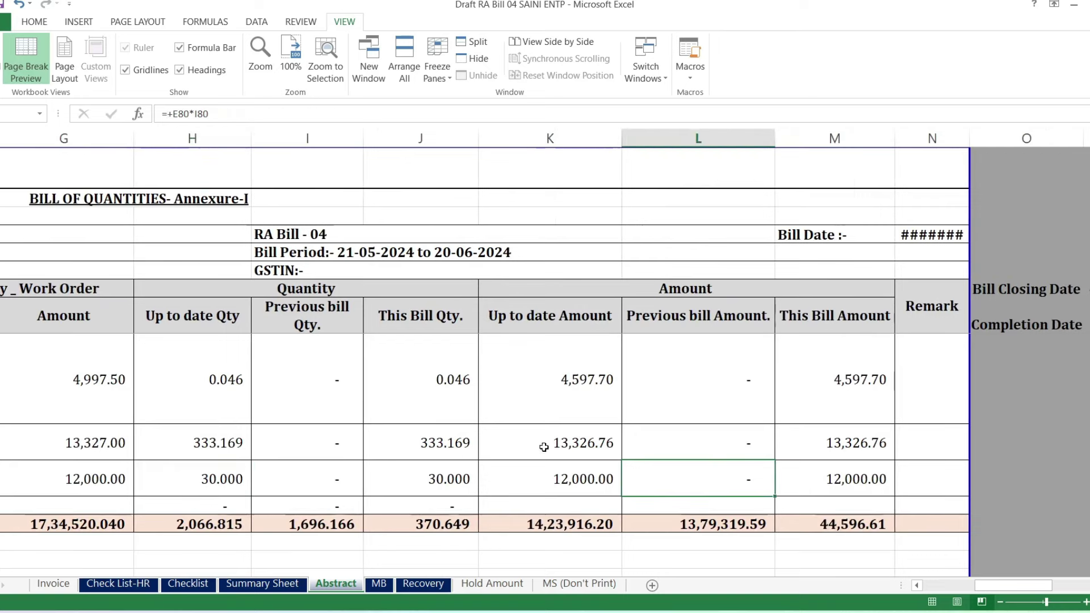
Review 150_60's quantity formulas and select the whole This Bill Qty formula for replacement
left_click(442, 481)
left_click(272, 481)
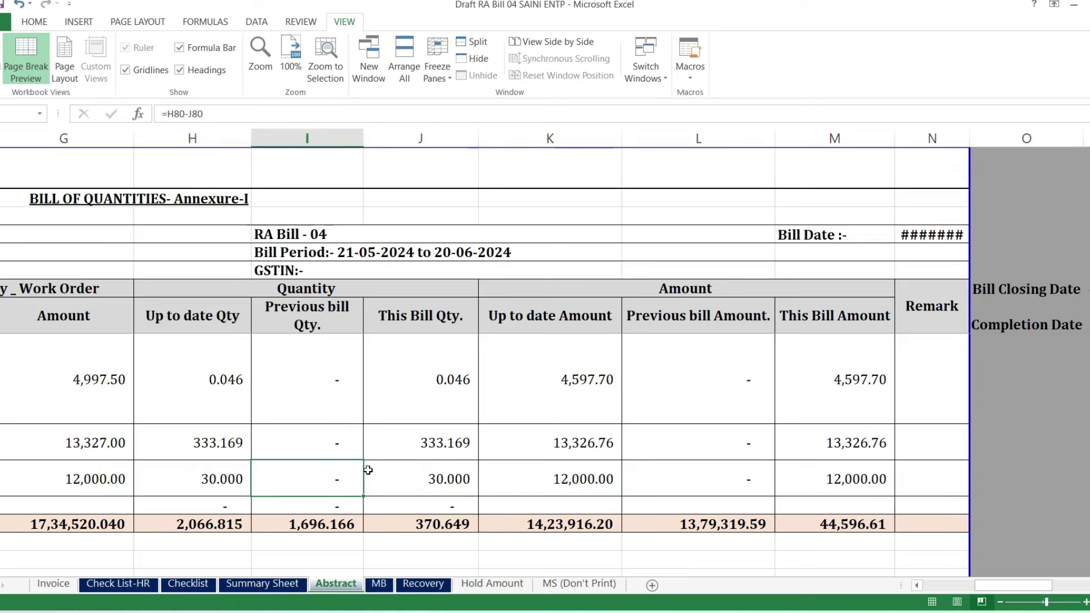
left_click(454, 479)
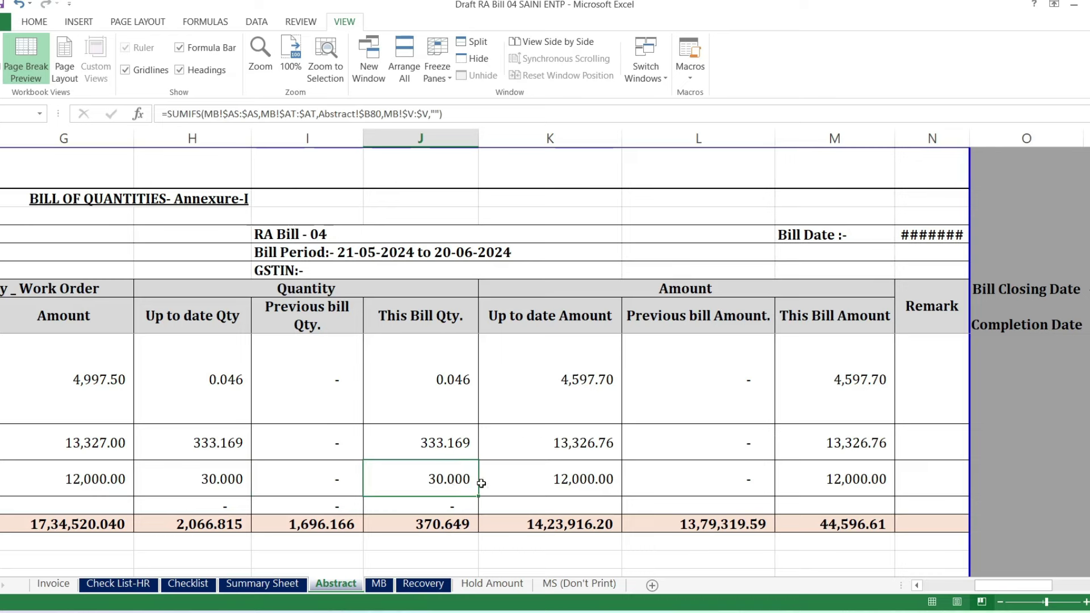
left_click_drag(420, 113, 162, 113)
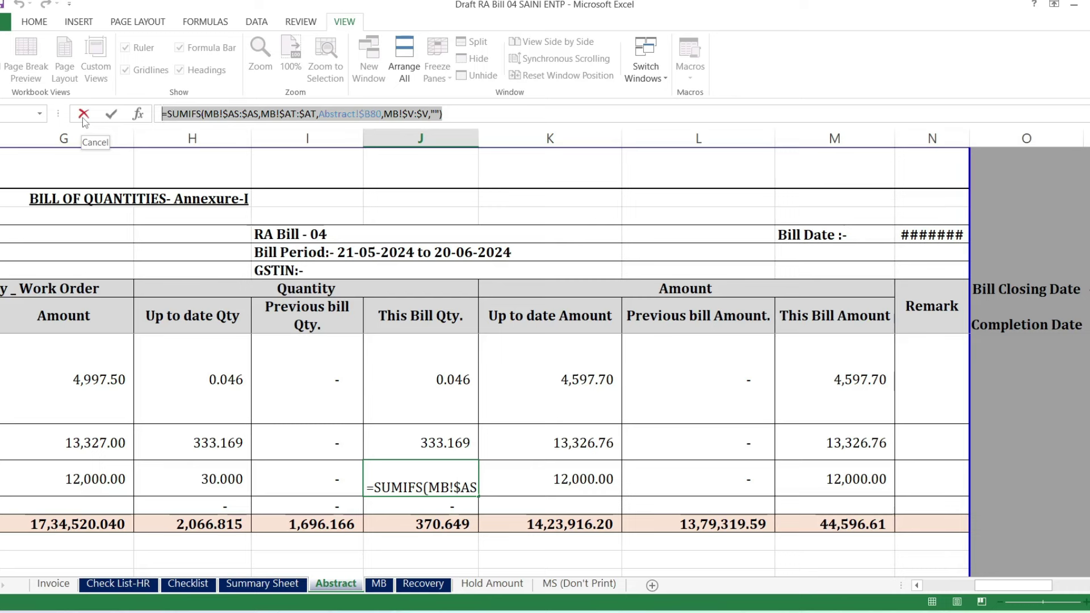
Begin a SUMIFS in J80 with MB column AS as the sum range
type("s")
key("BackSpace")
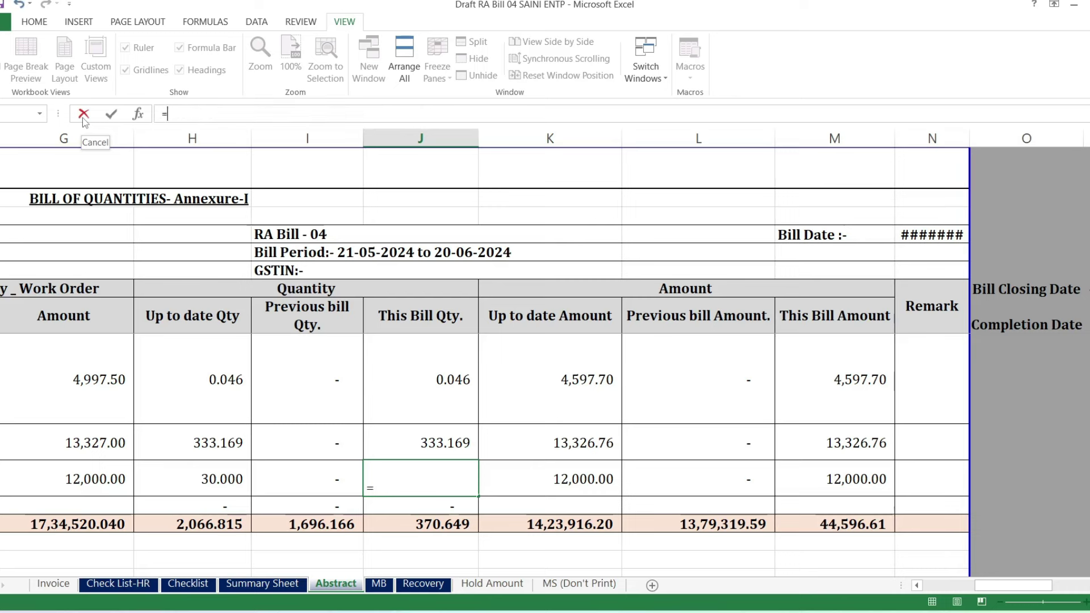
type("=sumifs")
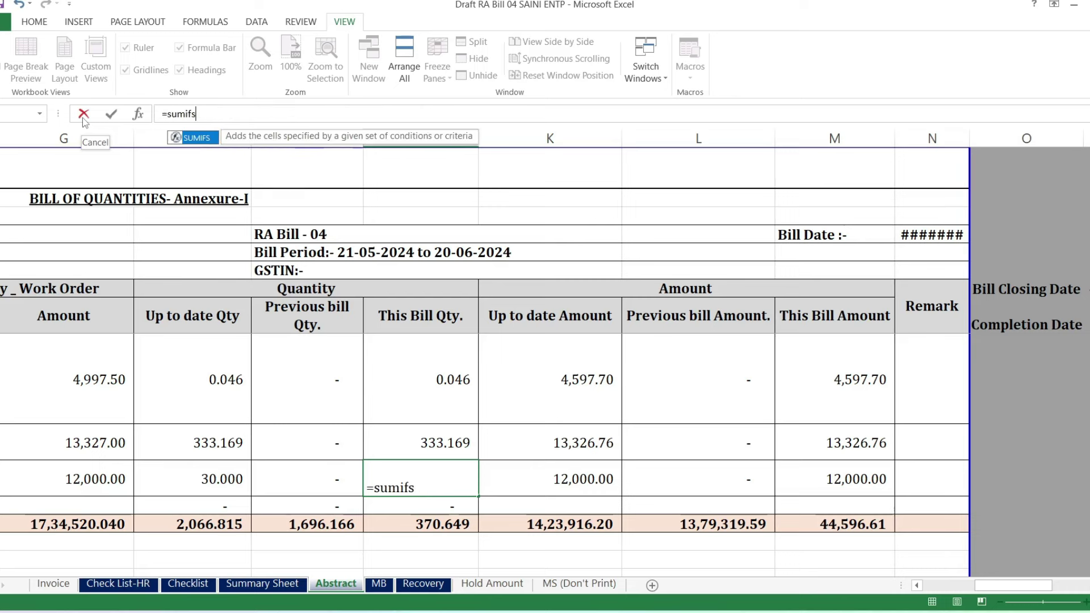
type("(")
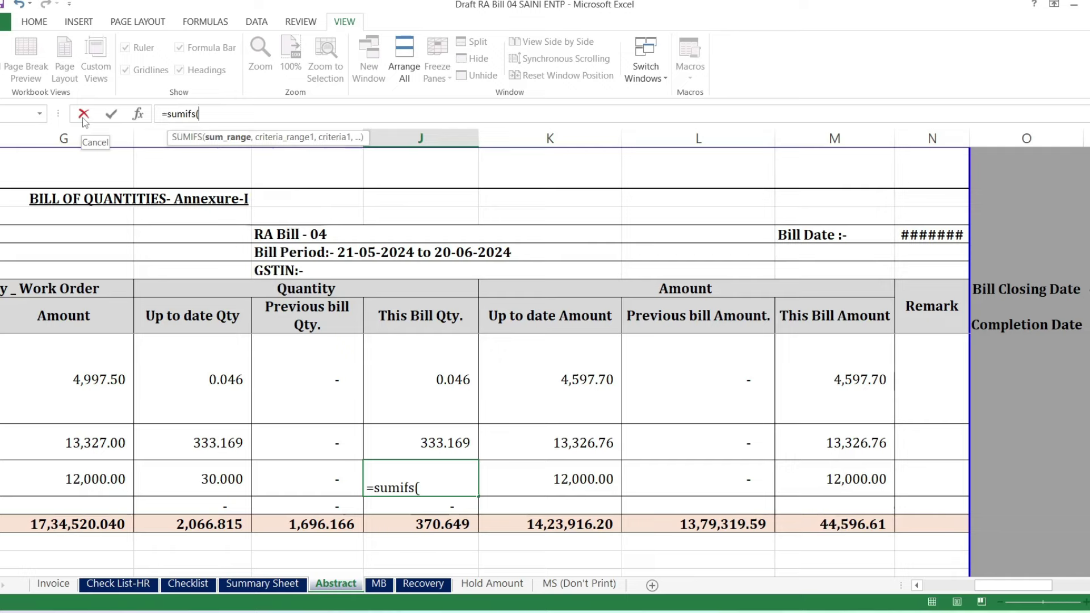
left_click(389, 581)
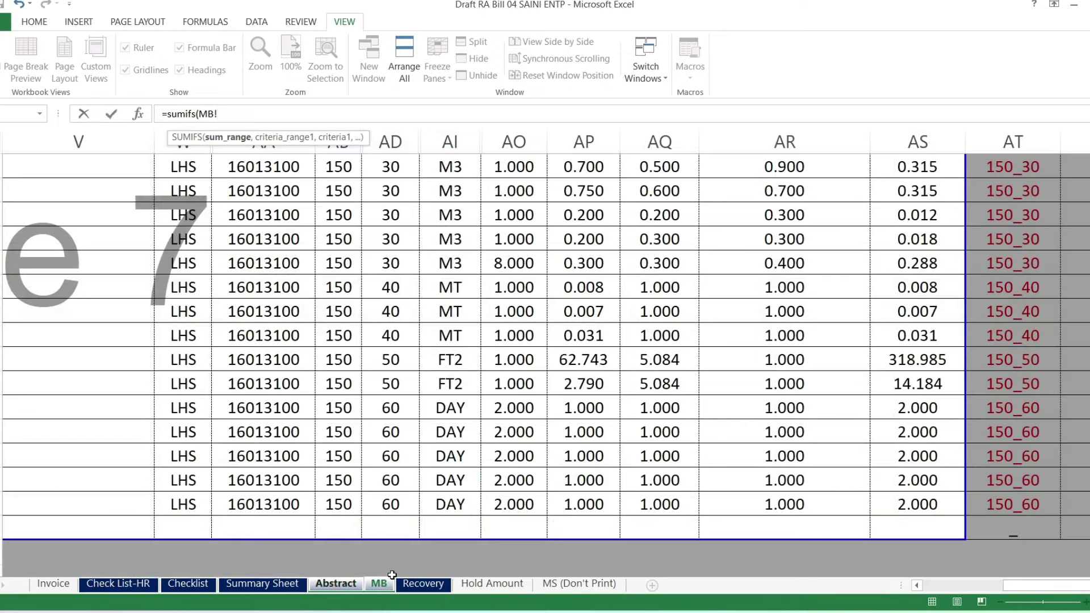
left_click(922, 136)
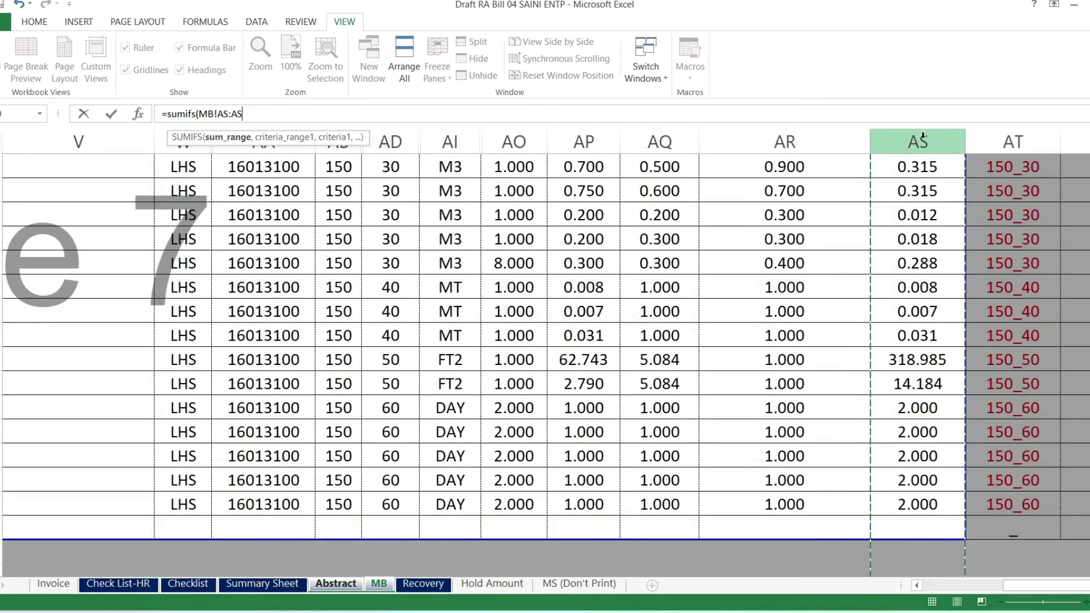
type(",")
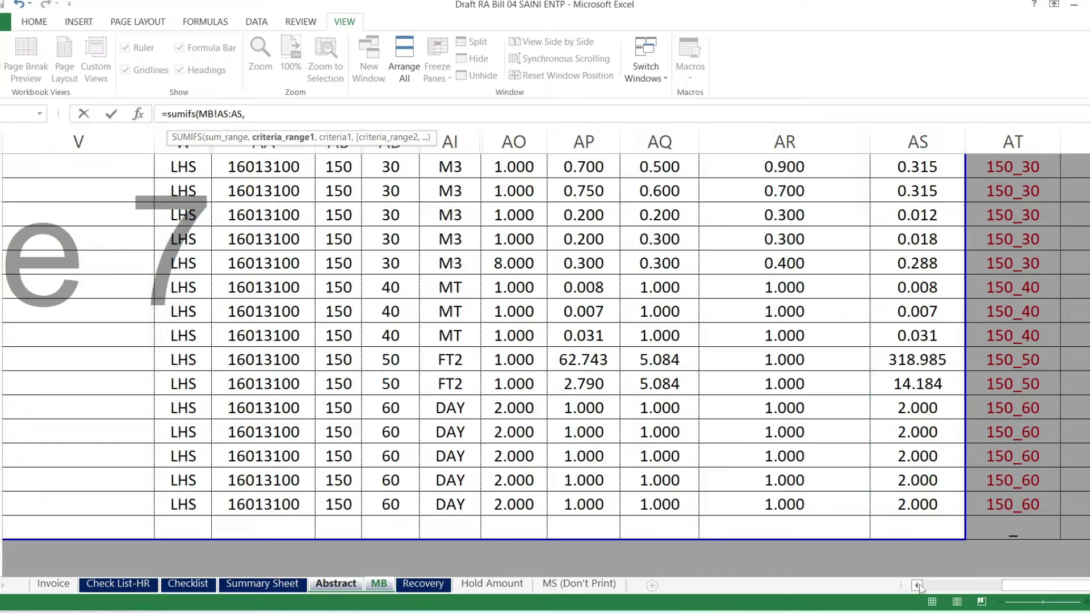
Add MB column V as the SUMIFS criteria range
left_click(918, 585)
scroll(636, 450, "down", 5)
scroll(635, 449, "down", 5)
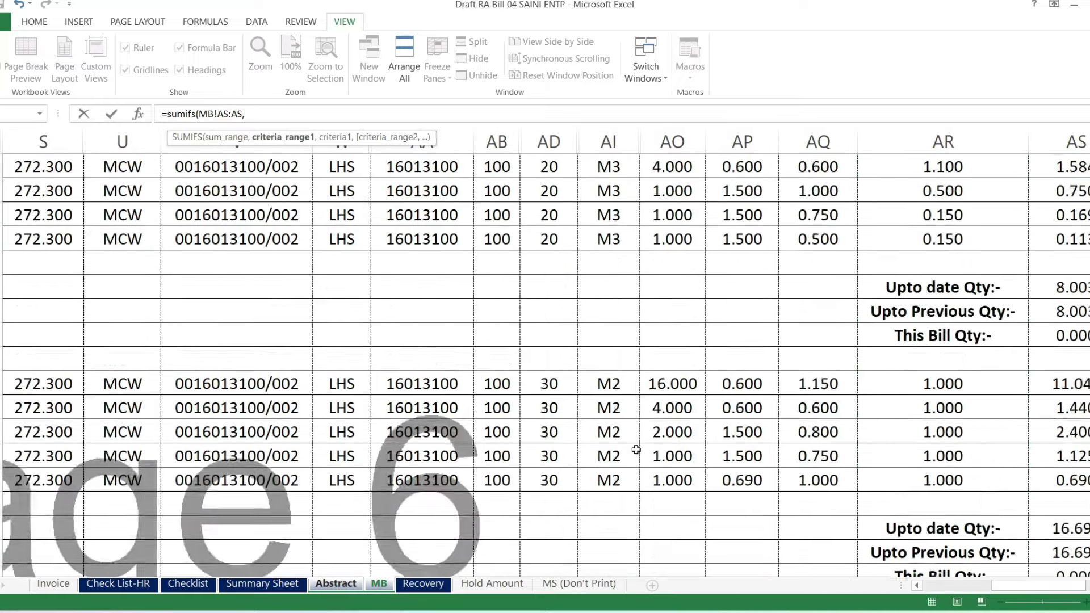
scroll(635, 450, "up", 3)
scroll(635, 450, "down", 7)
scroll(636, 449, "down", 2)
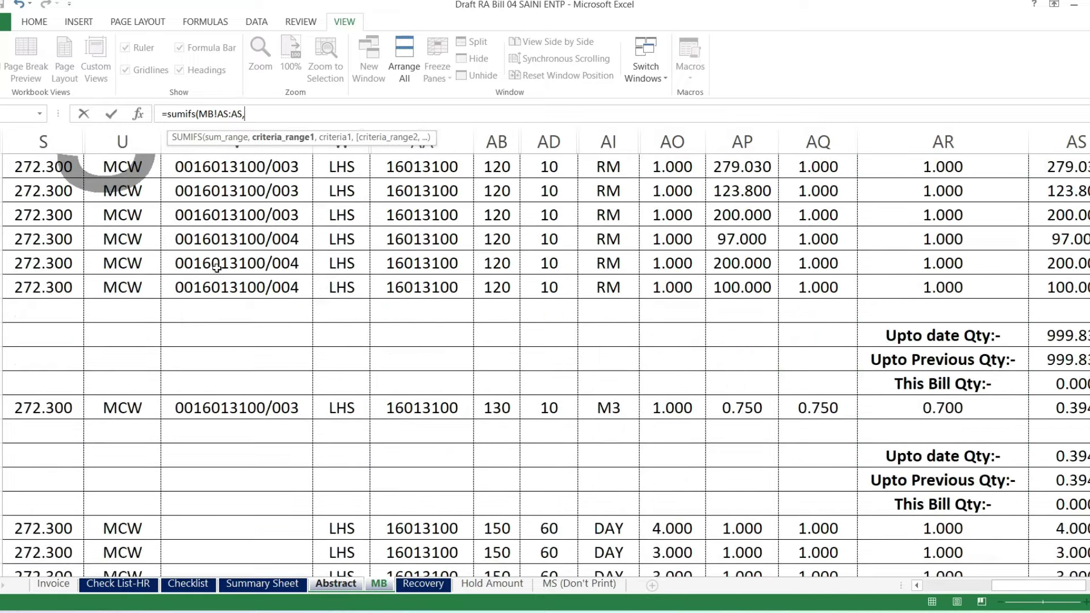
scroll(216, 268, "up", 3)
scroll(206, 241, "down", 6)
scroll(207, 240, "down", 3)
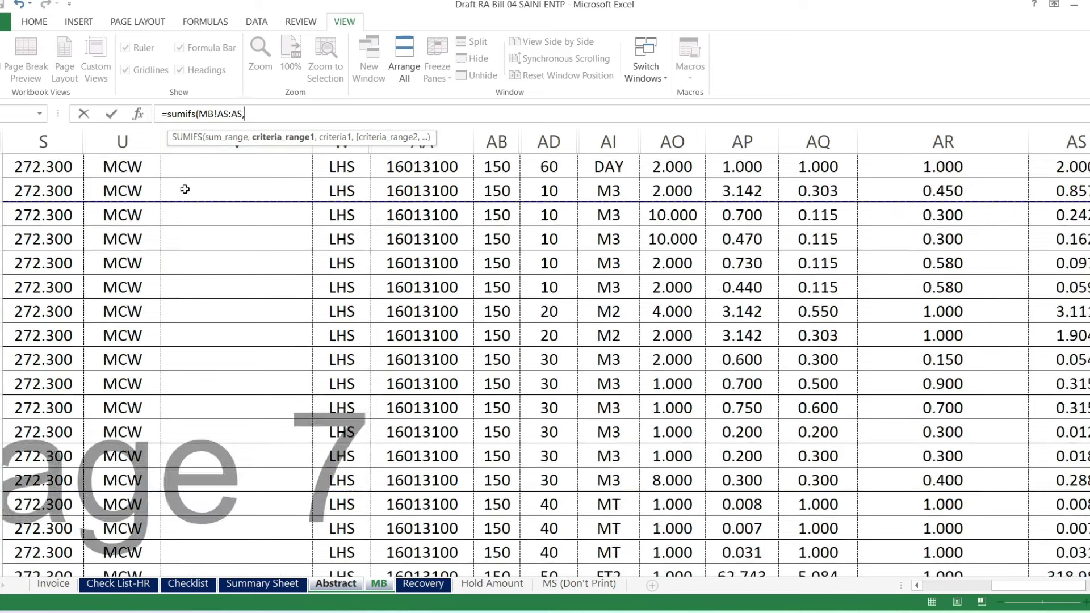
left_click(178, 150)
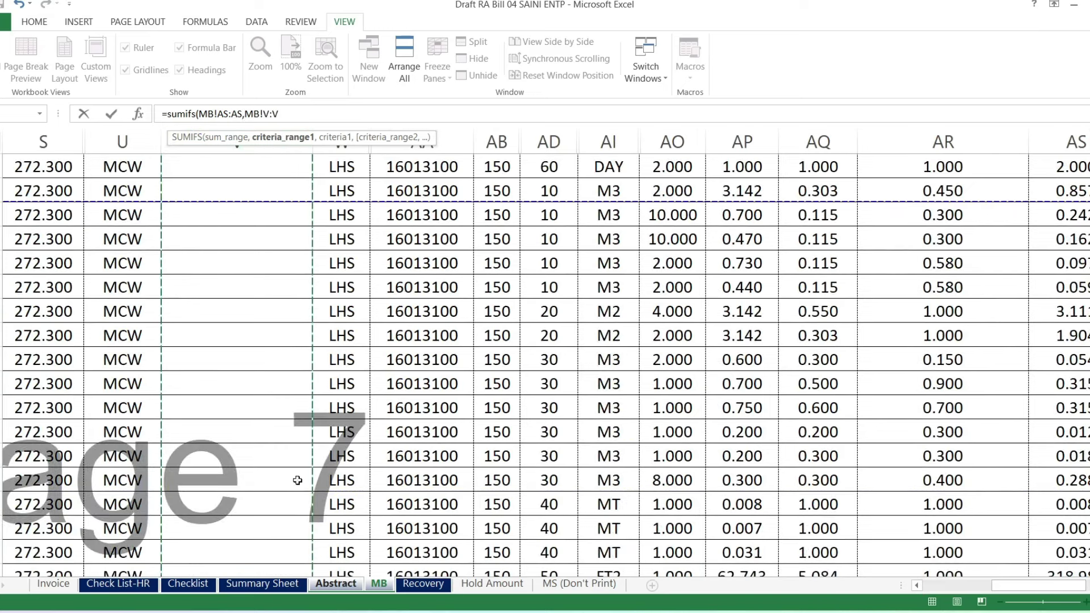
scroll(643, 466, "down", 3)
scroll(643, 466, "down", 4)
scroll(643, 466, "up", 4)
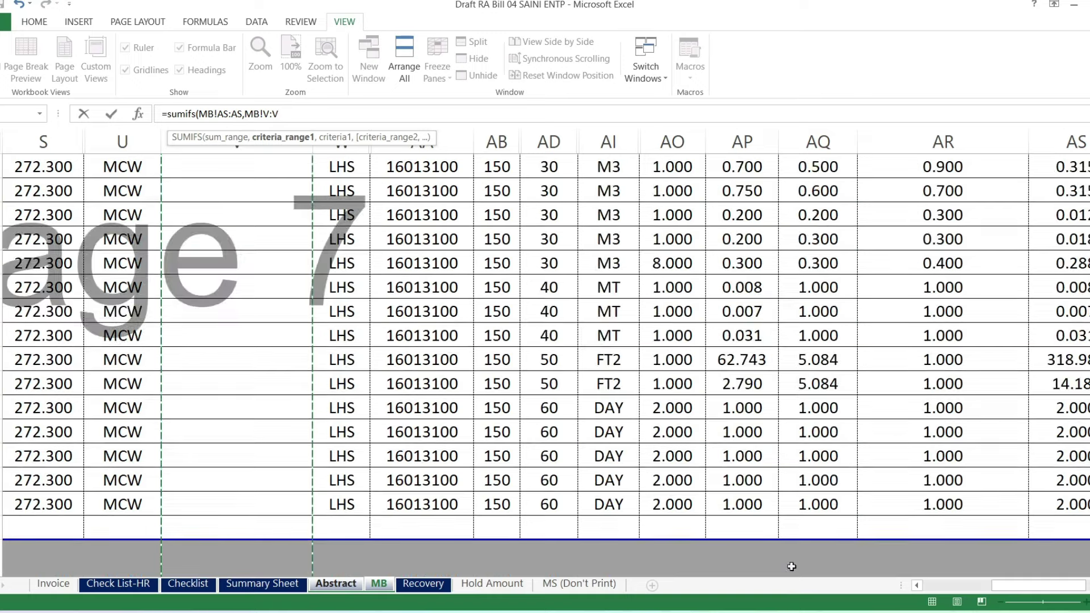
left_click_drag(1005, 590, 1021, 591)
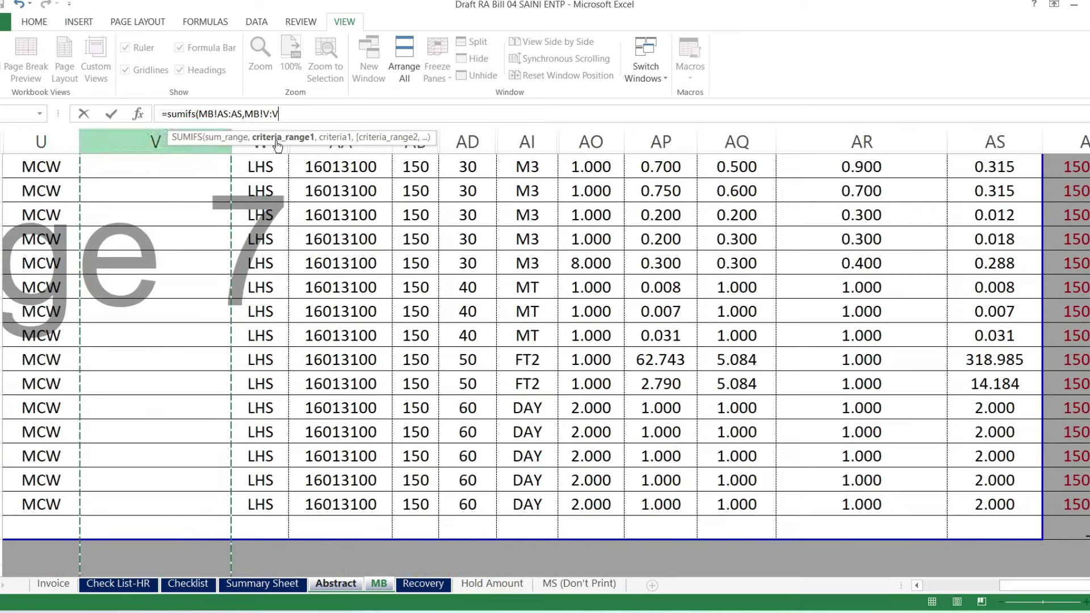
type(",")
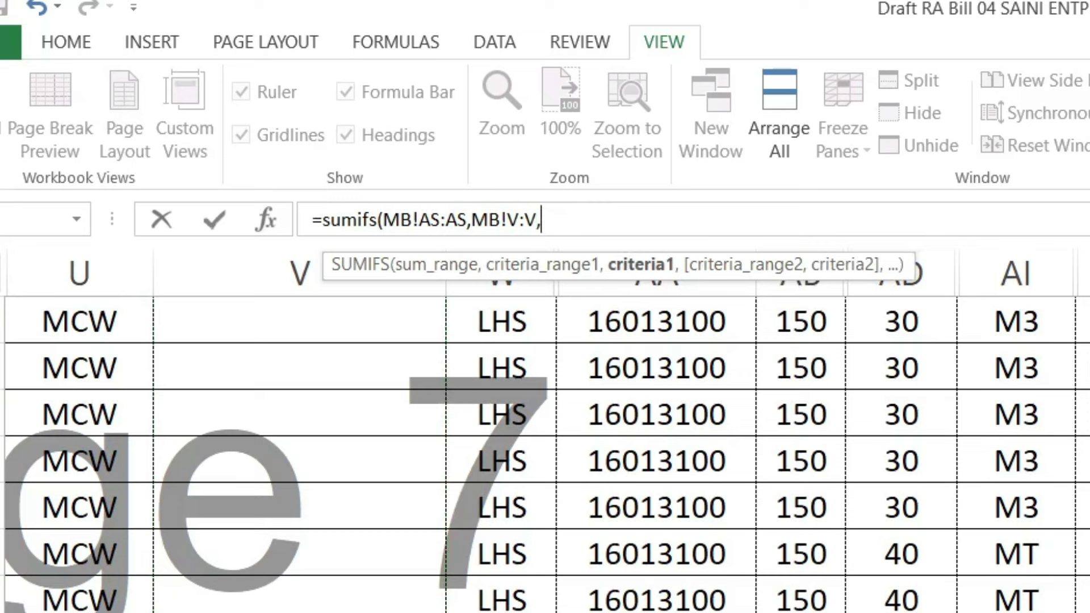
Finish the formula with a blank "" criterion: =SUMIFS(MB!AS:AS,MB!V:V,"")
type("\"")
type("\"")
key("BackSpace")
key("BackSpace")
type("LHS")
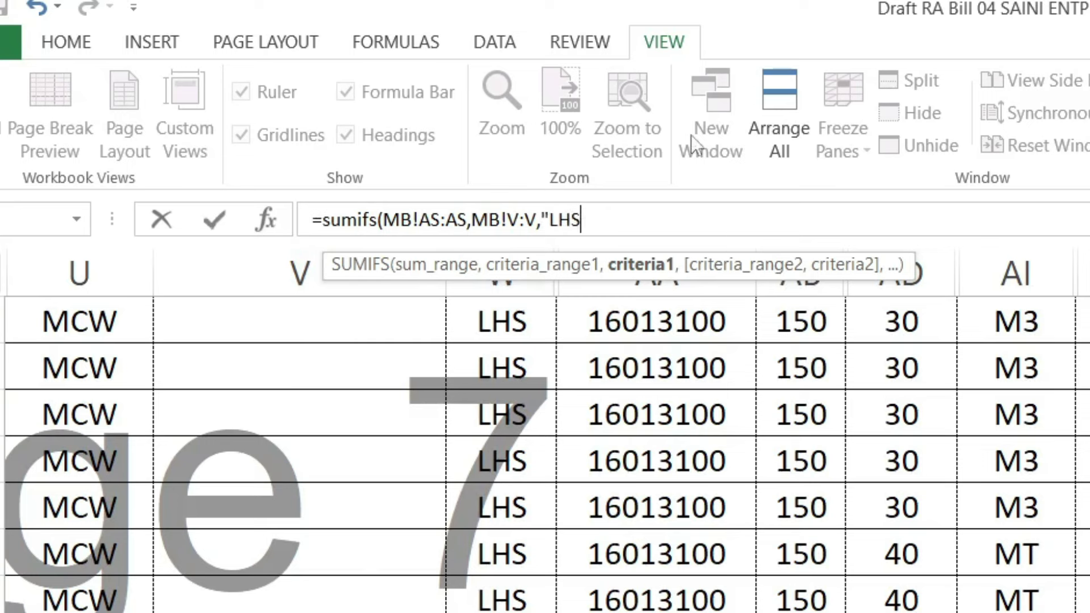
key("BackSpace")
key("BackSpace")
type("\"")
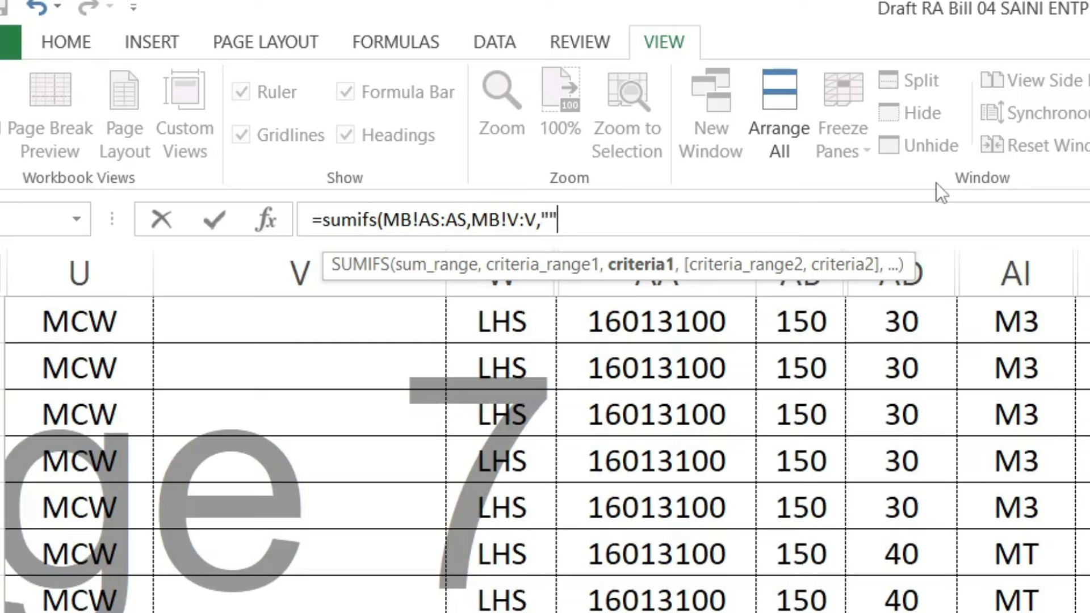
type(")")
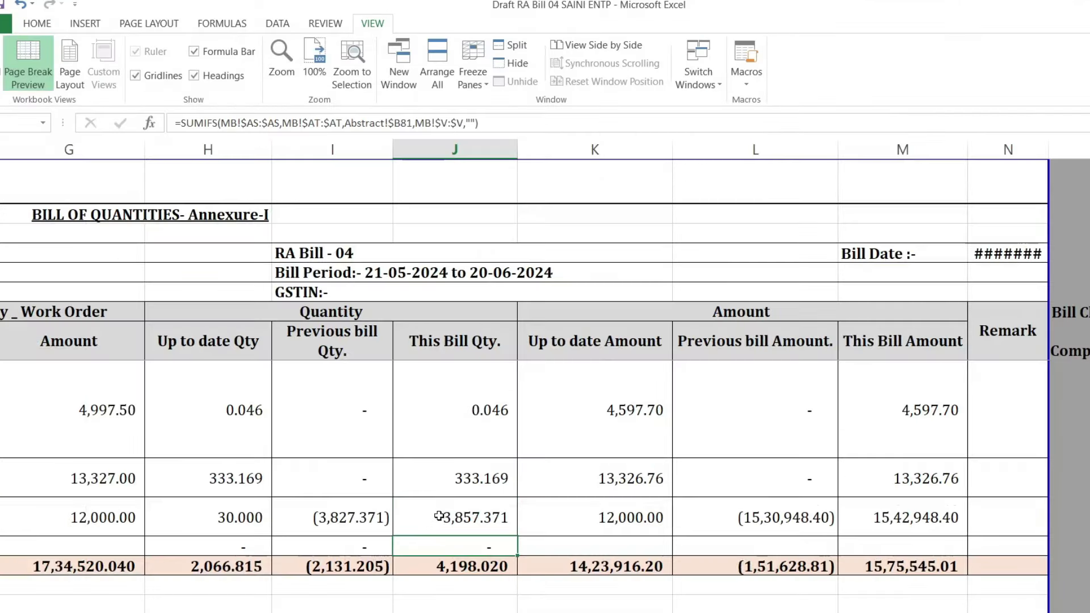
Check the new 3,857.371 This Bill Qty result and the Previous bill Qty formula
left_click(436, 516)
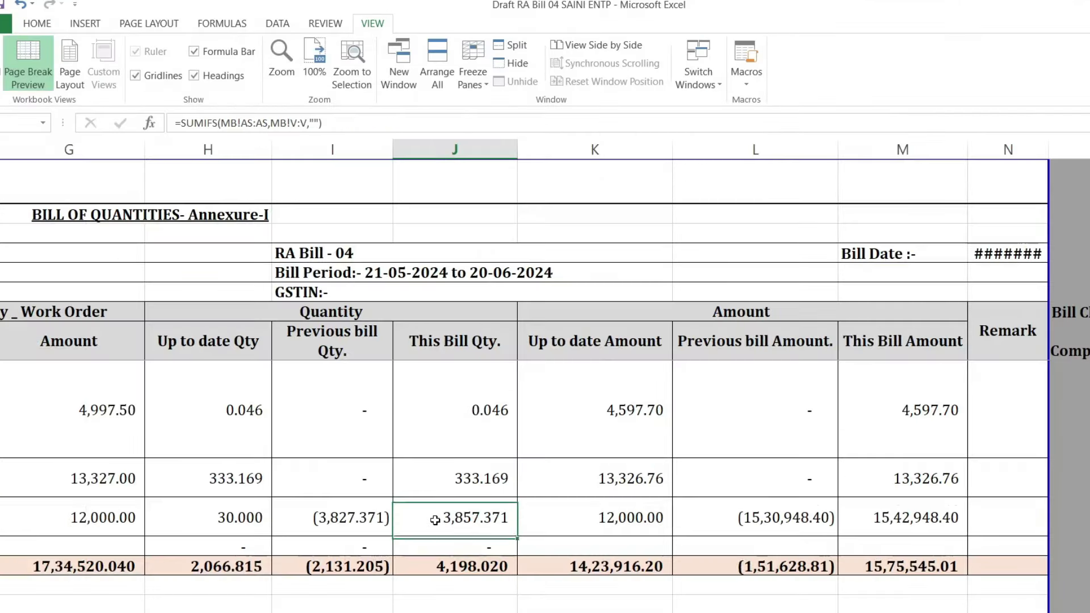
left_click(354, 521)
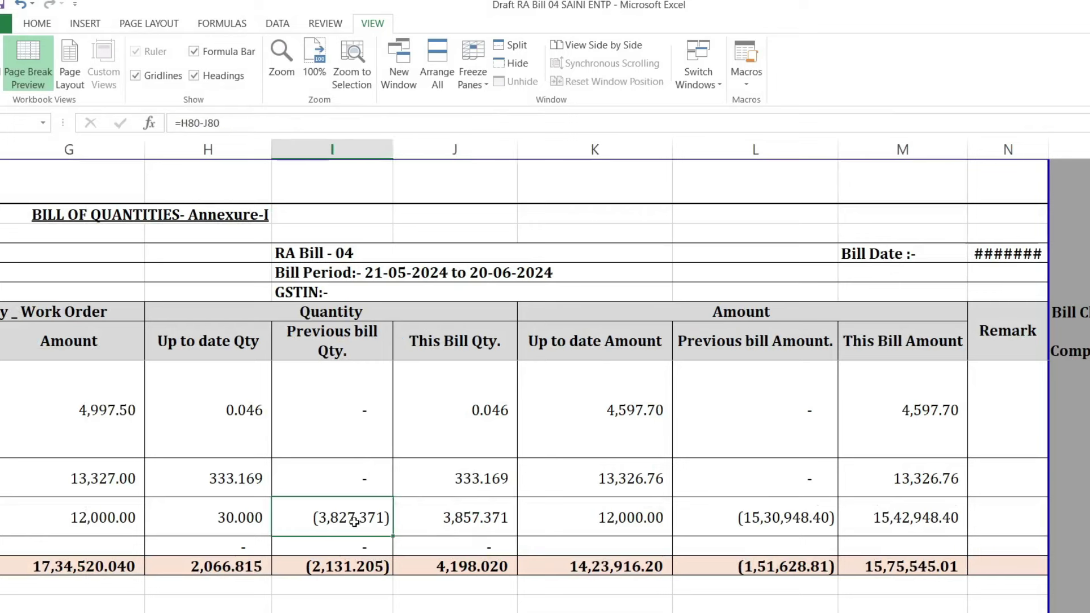
left_click(463, 517)
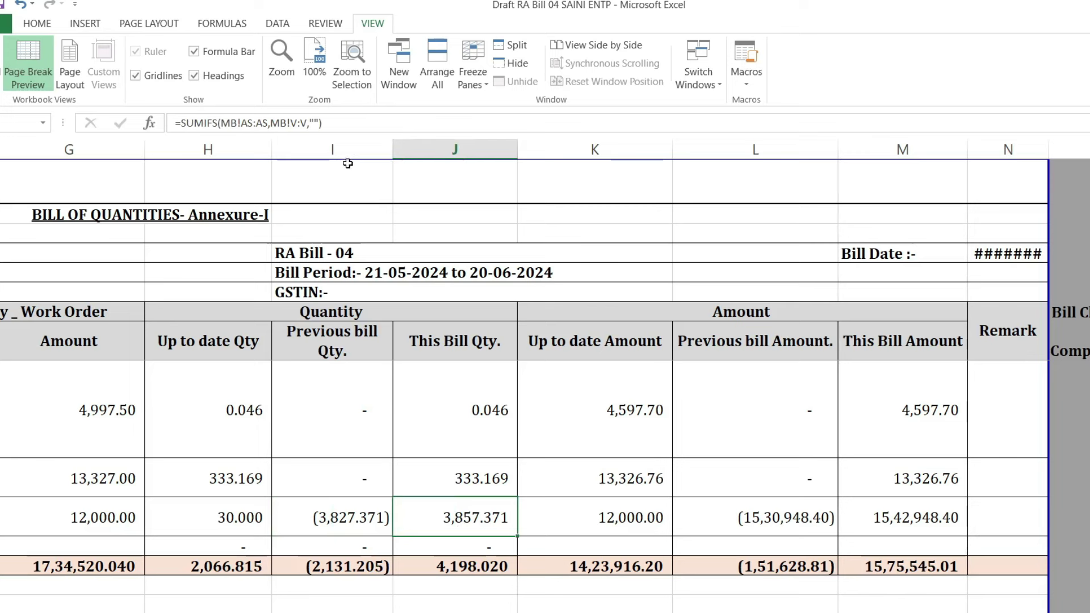
Reopen J80's SUMIFS and append a comma to add another condition
left_click(248, 123)
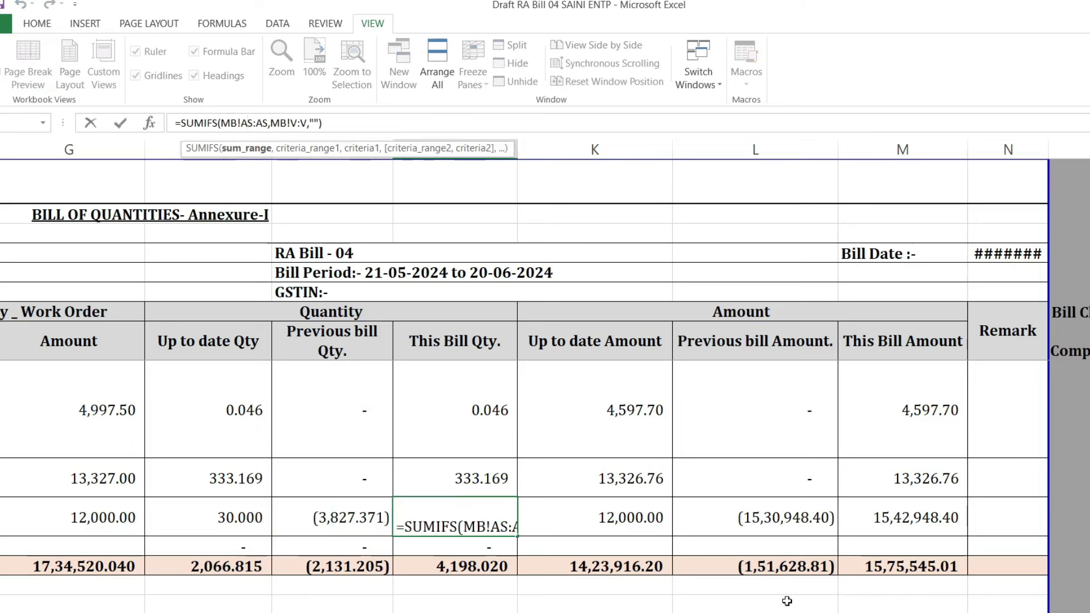
scroll(545, 375, "left", 3)
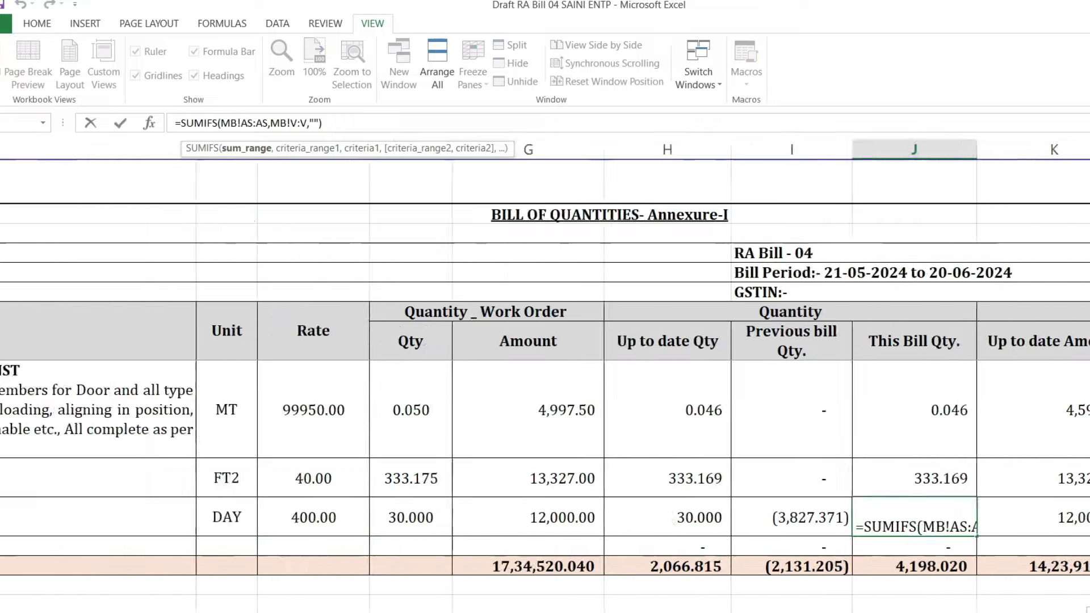
scroll(545, 375, "left", 2)
scroll(545, 375, "right", 2)
scroll(545, 374, "right", 2)
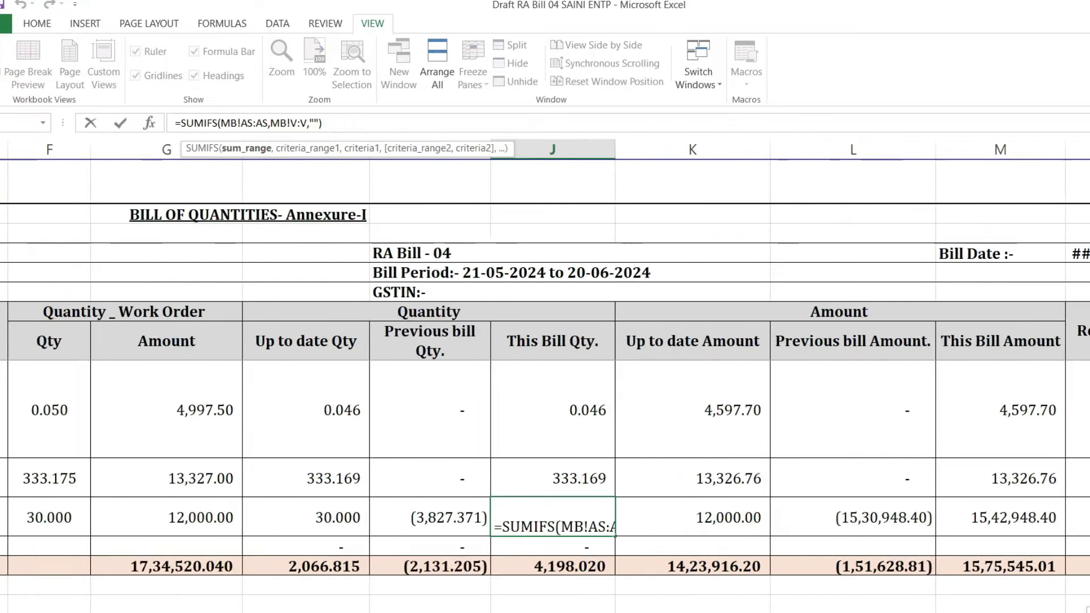
scroll(545, 374, "left", 2)
scroll(545, 375, "left", 3)
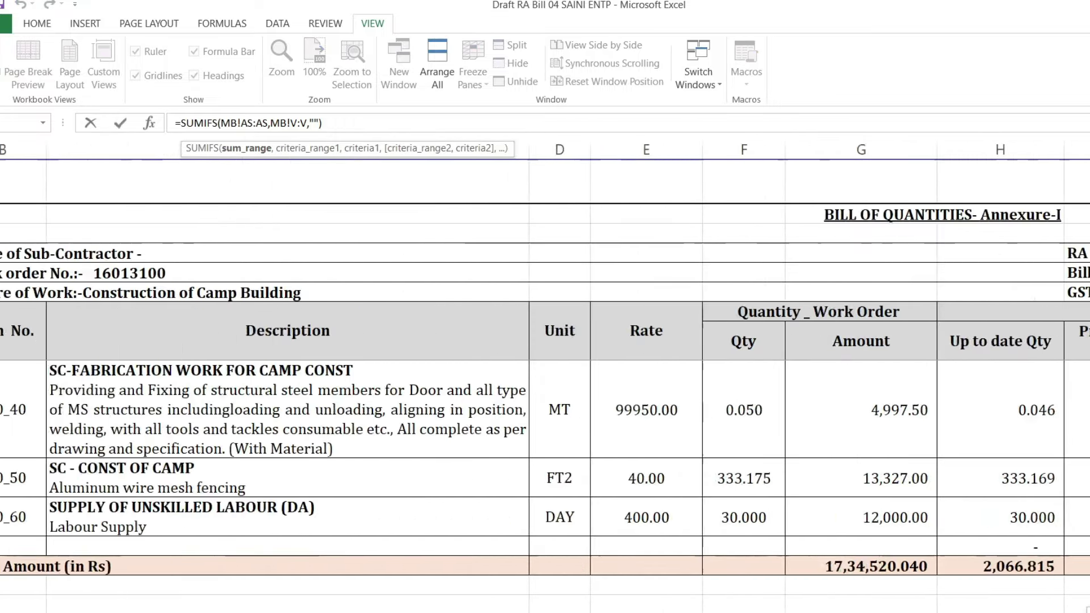
scroll(545, 375, "left", 1)
scroll(787, 496, "right", 3)
scroll(788, 496, "right", 1)
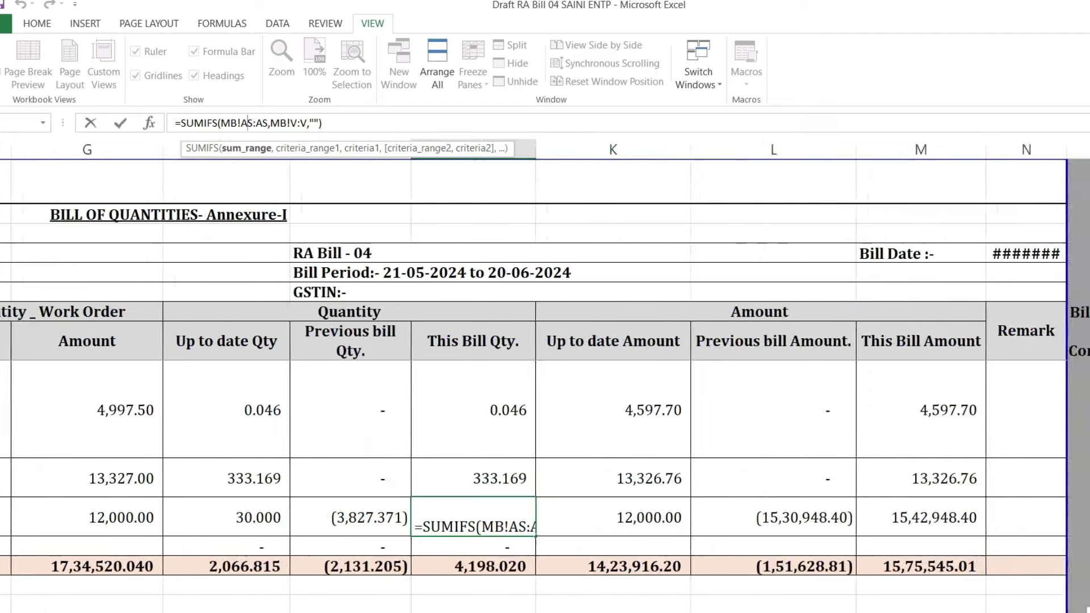
scroll(787, 496, "left", 4)
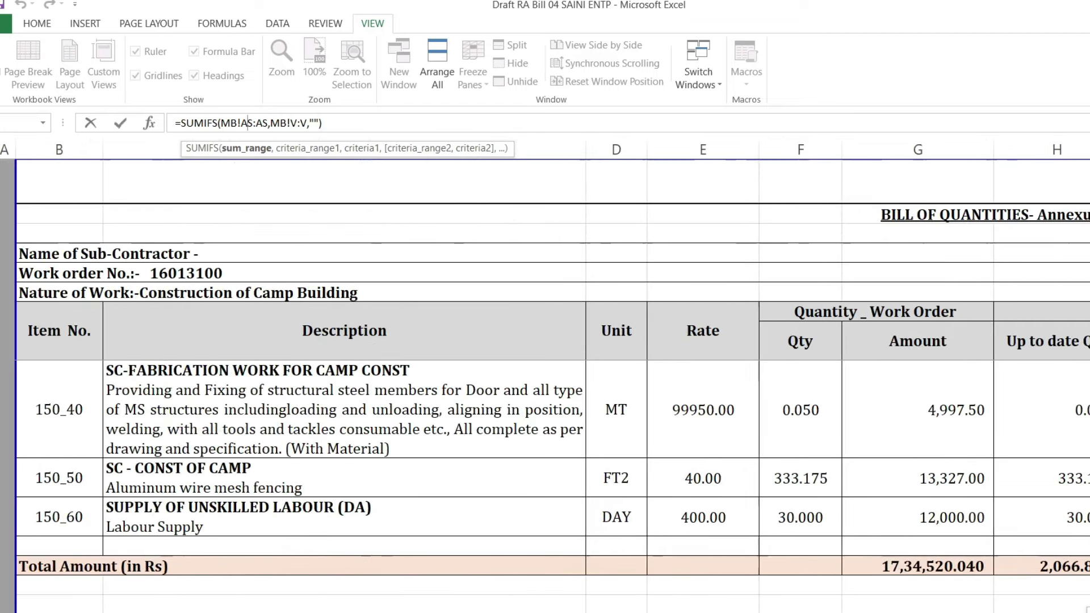
left_click(321, 122)
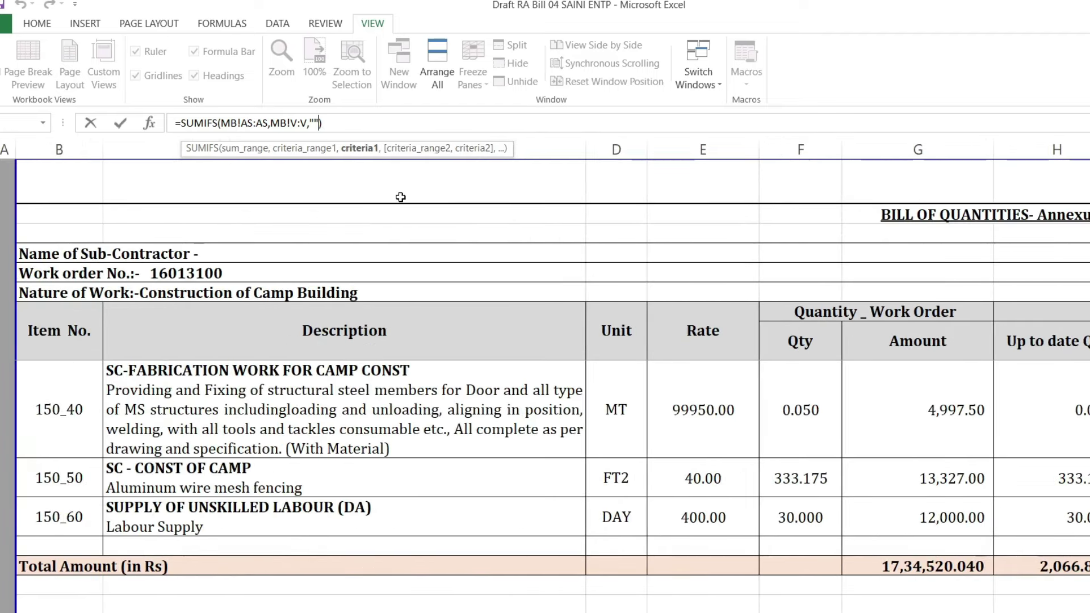
type(",")
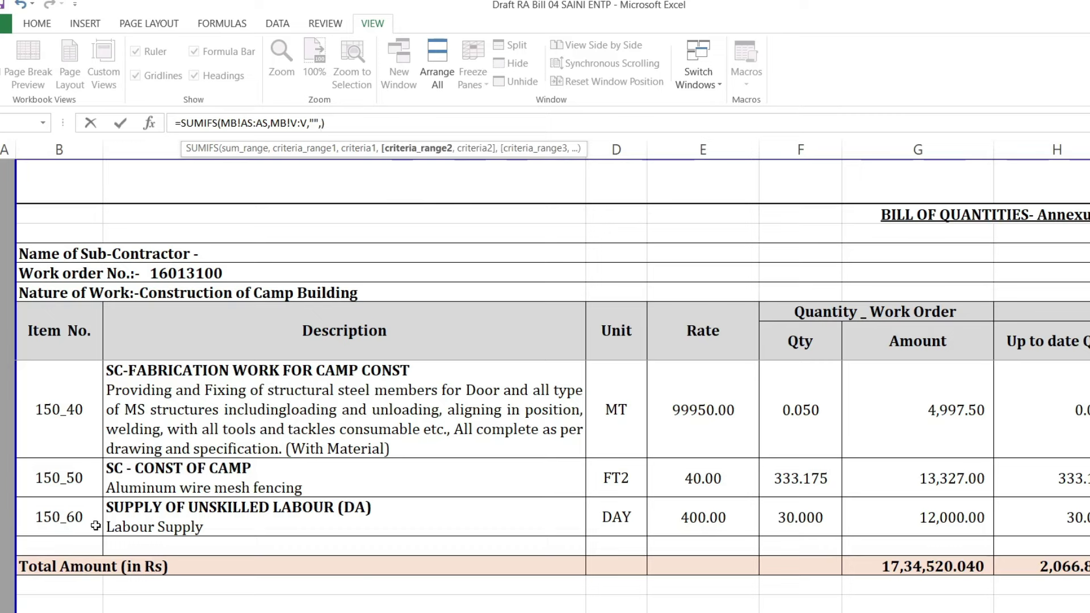
Add MB column AT as the second criteria range, replacing a mistaken AS pick
key("ctrl+Page_Down")
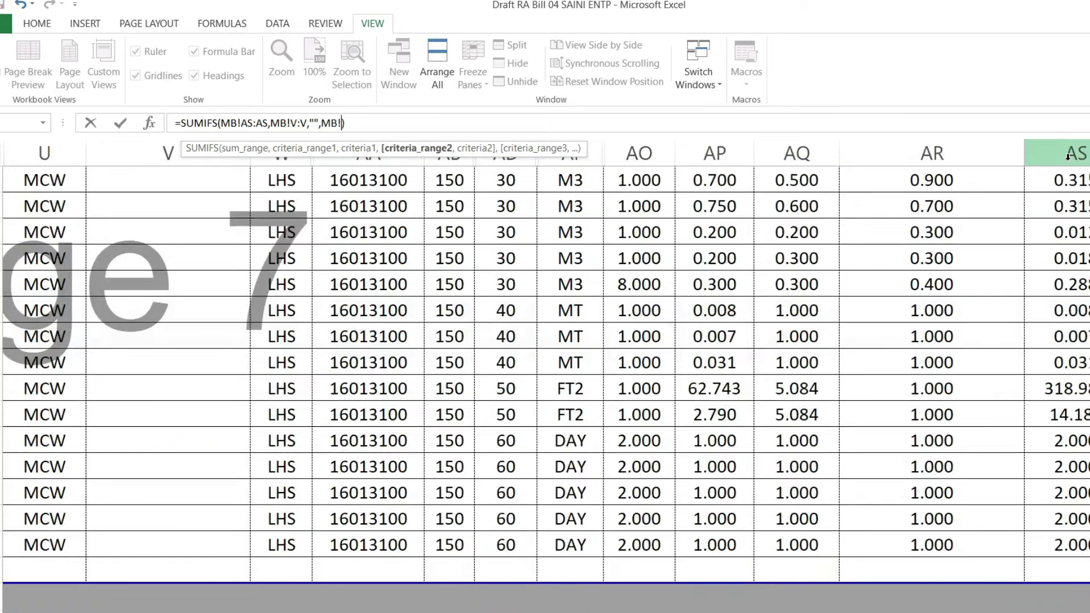
left_click(1068, 157)
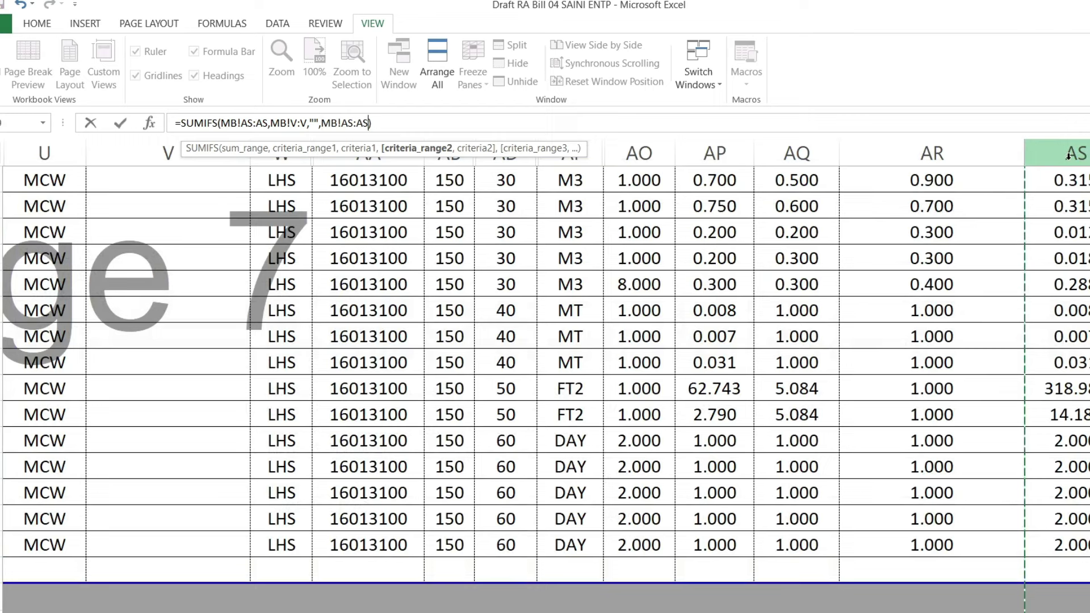
key("BackSpace")
key("BackSpace")
key("BackSpace")
key("BackSpace")
key("BackSpace")
key("BackSpace")
key("BackSpace")
key("BackSpace")
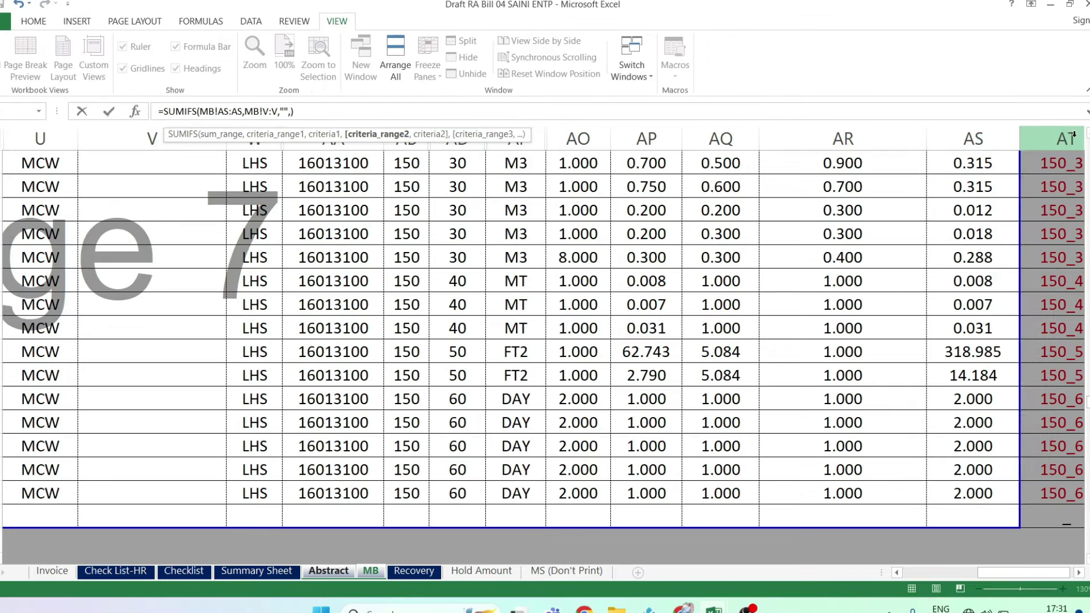
left_click(1061, 139)
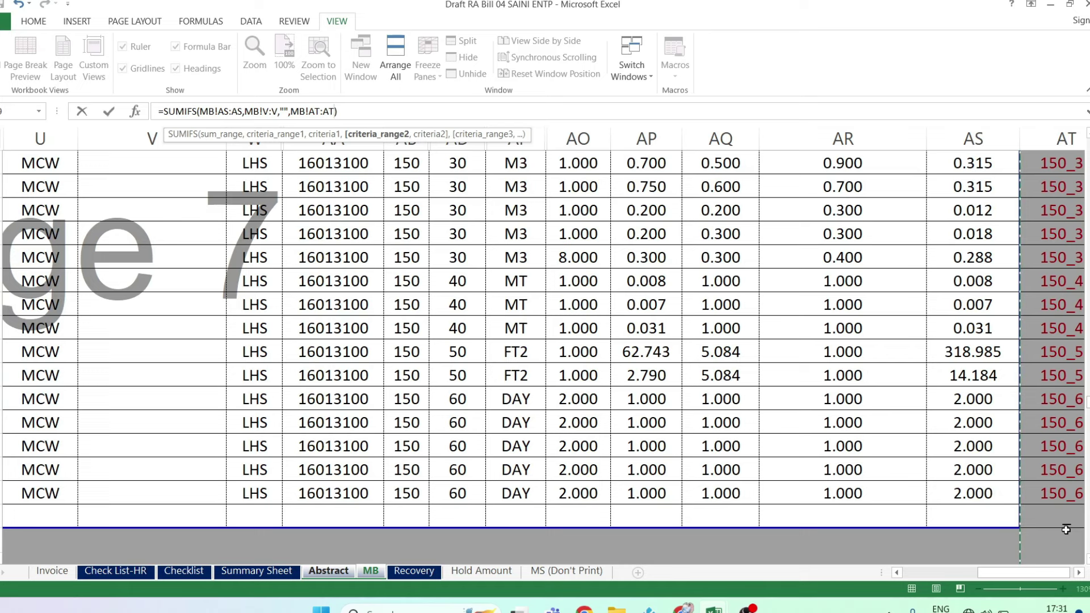
type(",")
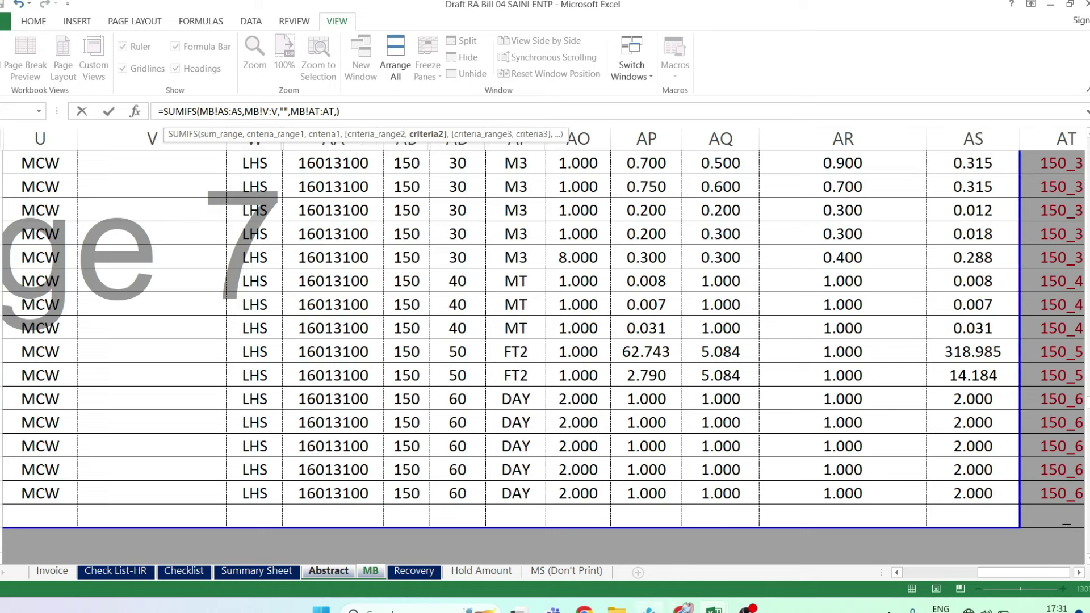
Use the 150_60 code in B80 as criterion, commit with the correction, and check 30.000
left_click(328, 572)
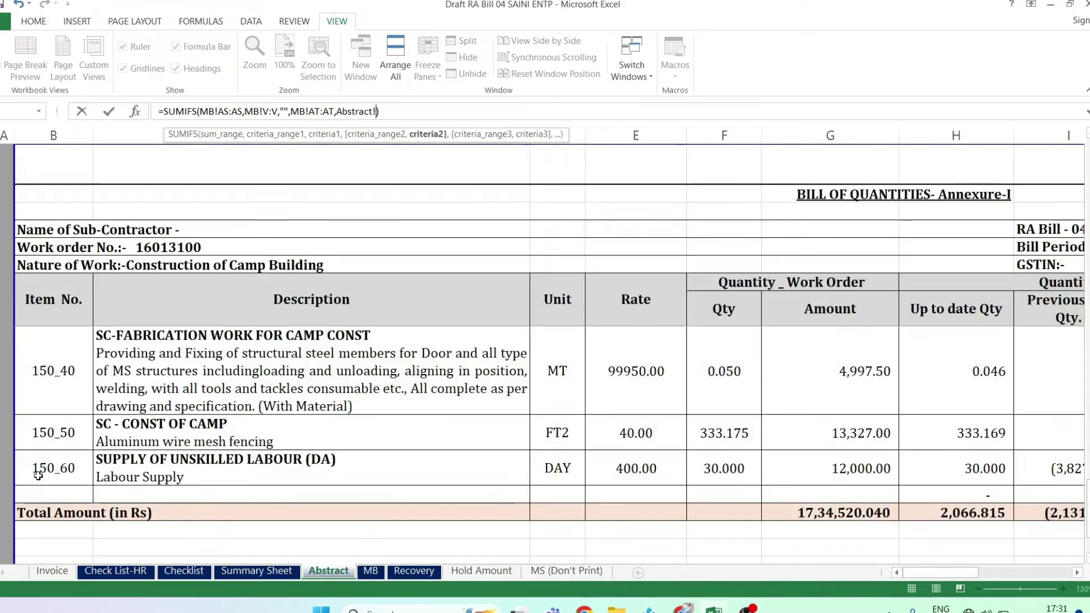
left_click(43, 468)
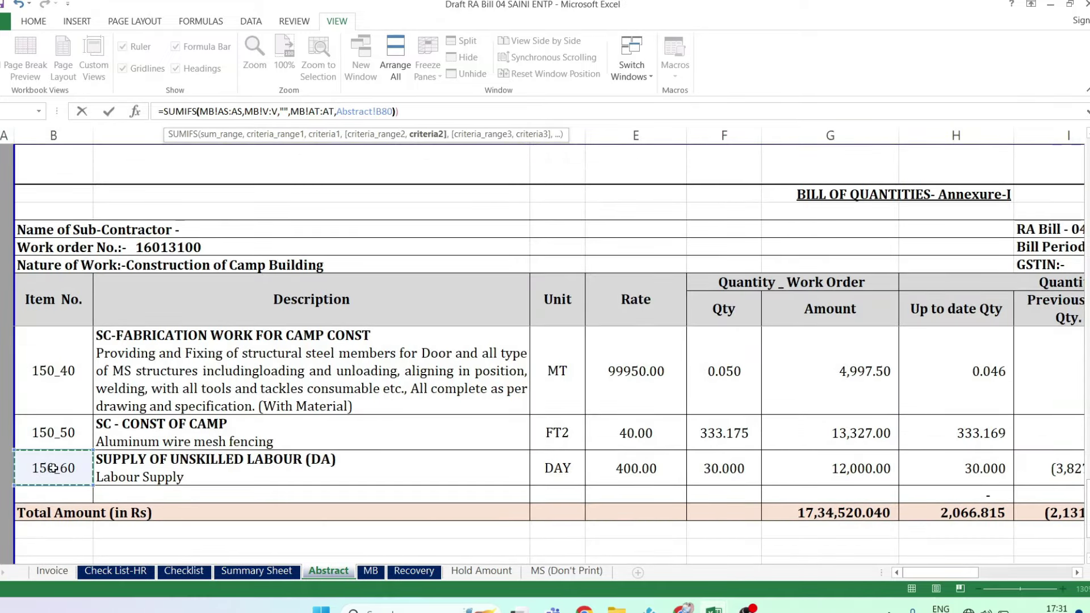
type(")")
key("Return")
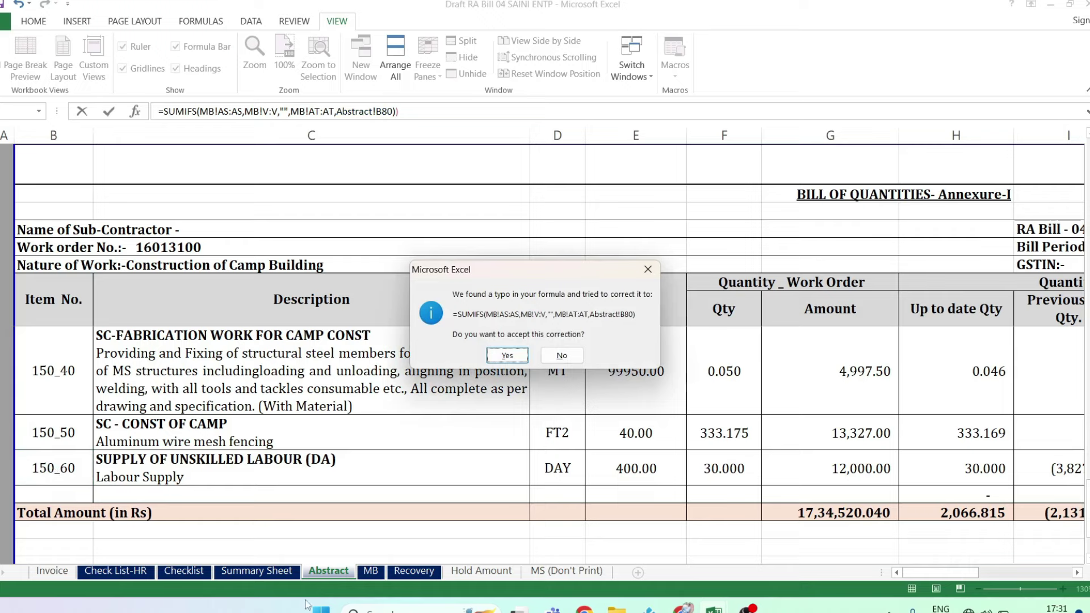
left_click(514, 356)
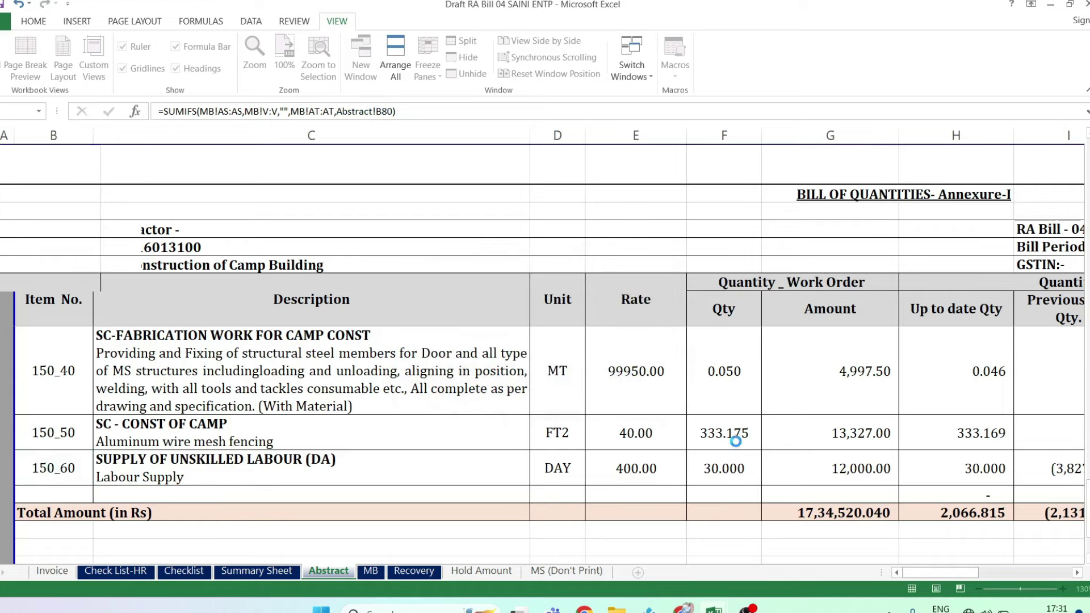
left_click(659, 469)
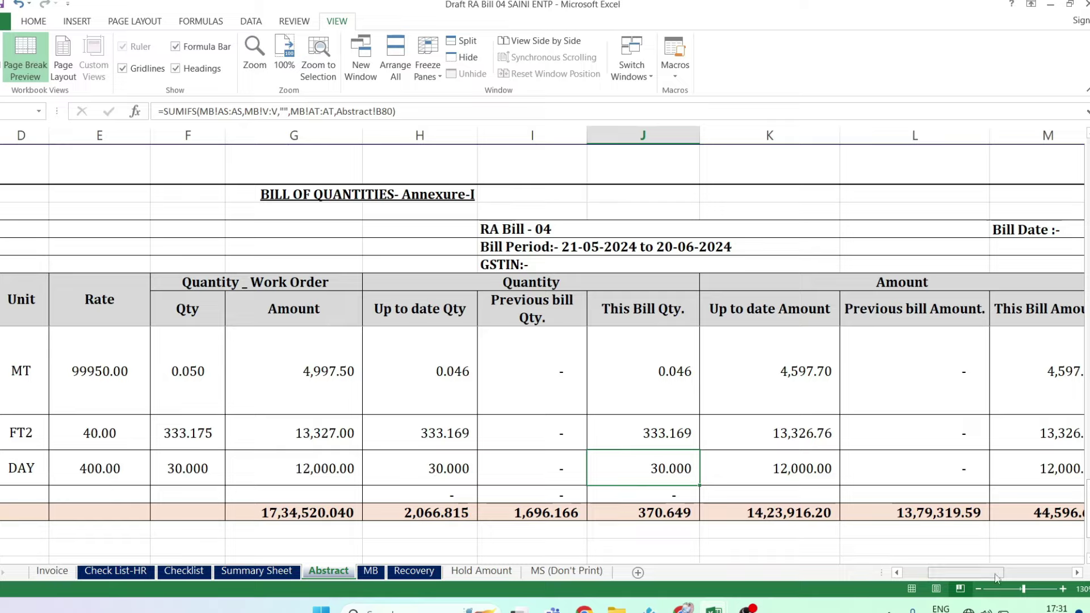
left_click_drag(995, 578, 969, 578)
scroll(248, 454, "up", 3)
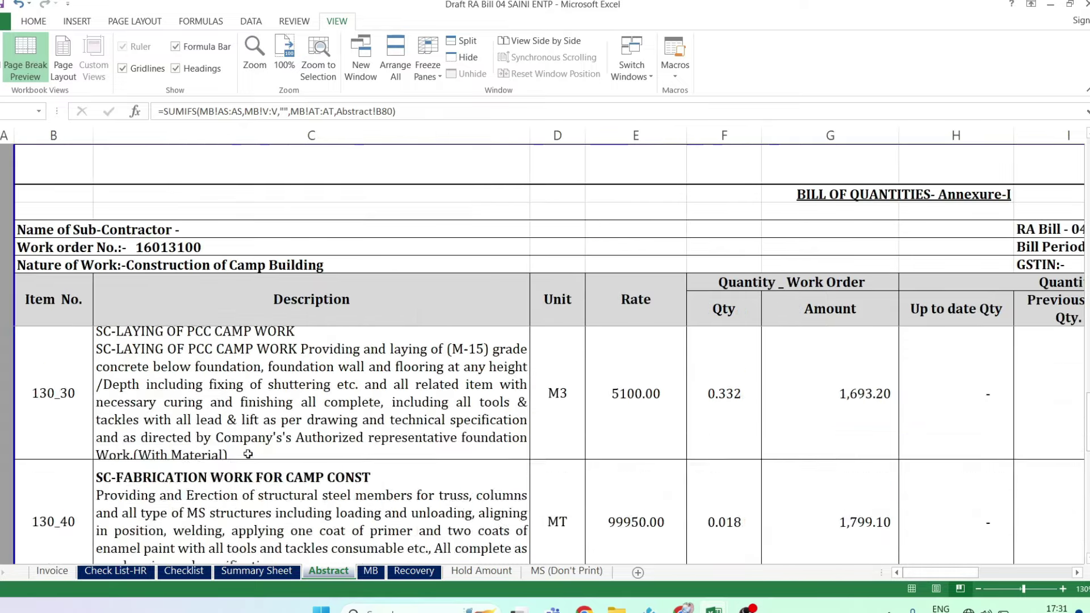
scroll(248, 454, "up", 3)
scroll(327, 500, "up", 3)
scroll(328, 500, "down", 10)
scroll(328, 511, "down", 3)
scroll(341, 539, "down", 5)
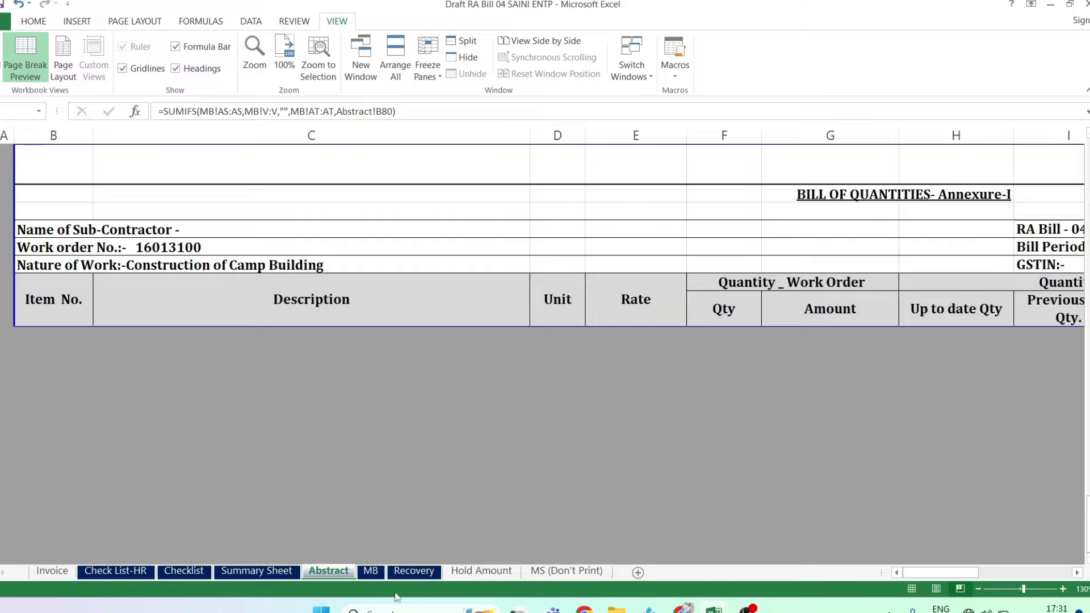
left_click(370, 571)
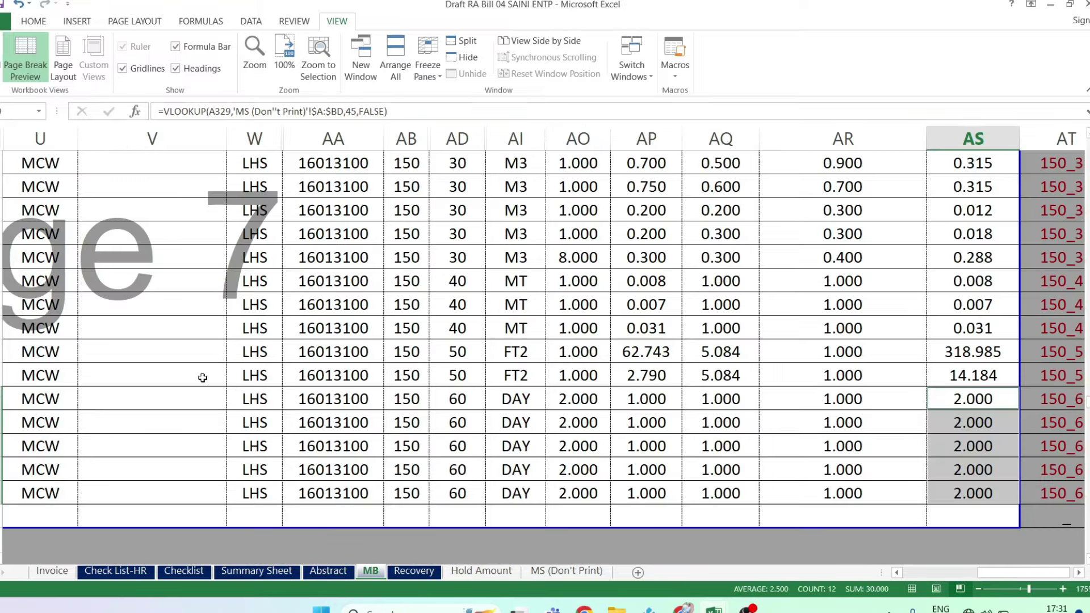
scroll(210, 374, "up", 1)
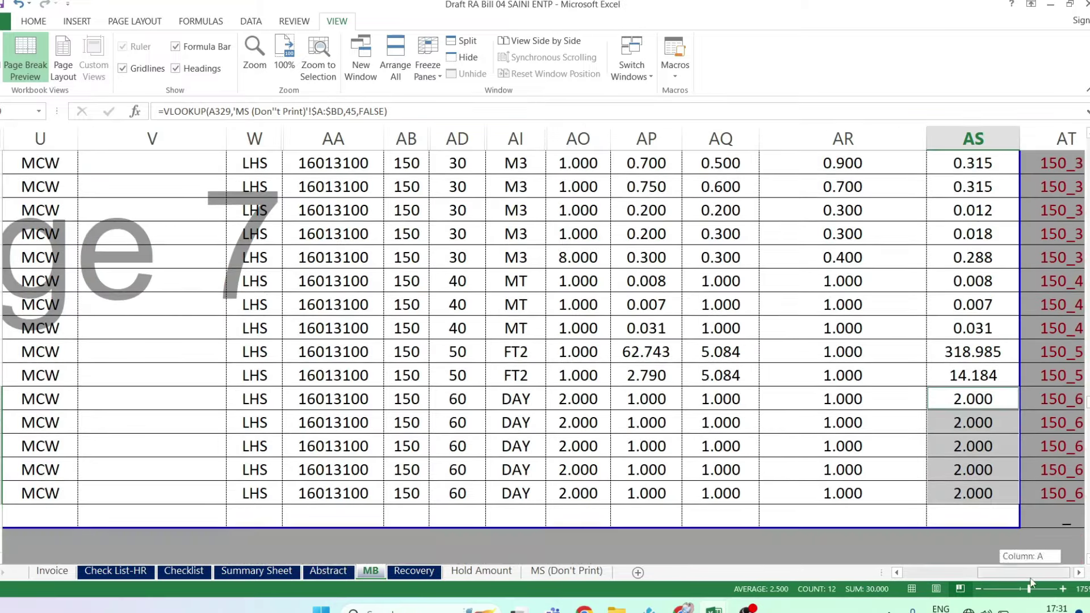
left_click(937, 572)
scroll(119, 399, "up", 4)
scroll(148, 443, "up", 3)
scroll(175, 480, "up", 2)
scroll(360, 400, "down", 2)
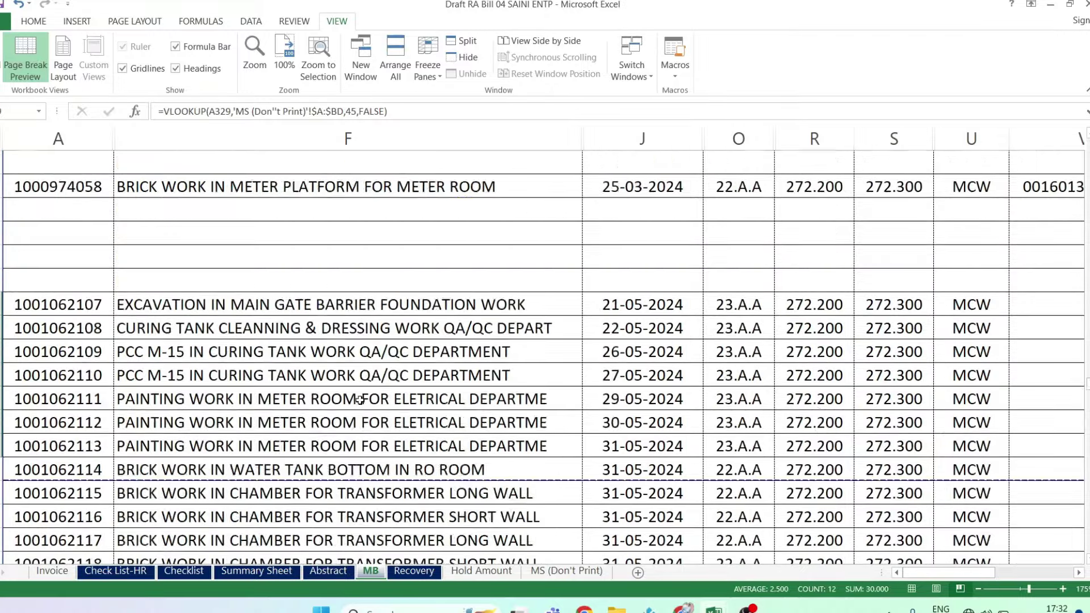
scroll(359, 400, "down", 4)
scroll(360, 400, "down", 5)
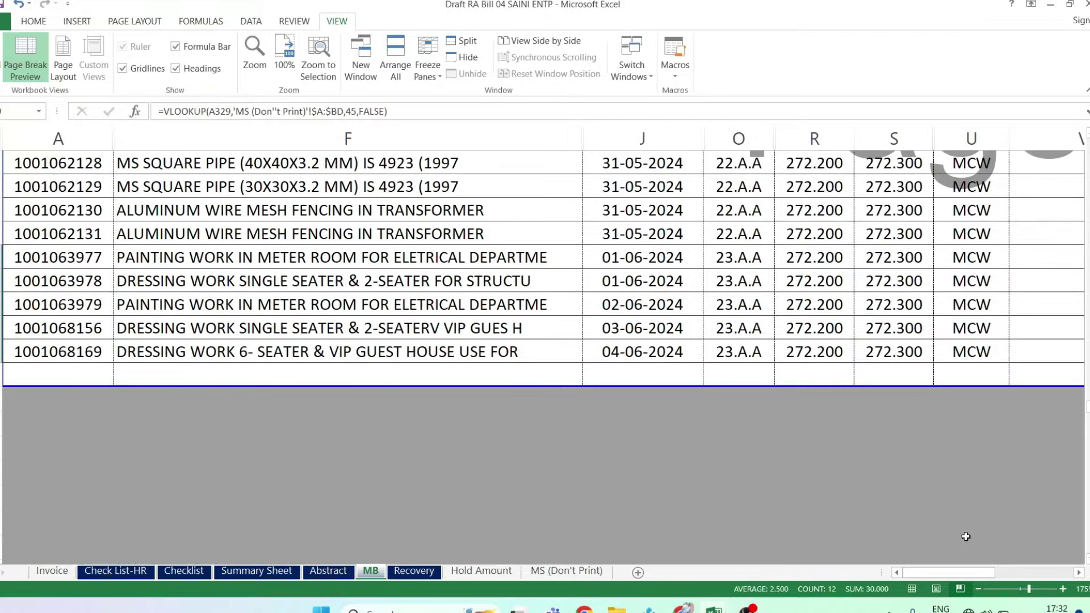
left_click_drag(973, 572, 1052, 574)
scroll(1042, 483, "up", 1)
scroll(1041, 483, "up", 3)
scroll(1041, 483, "up", 3)
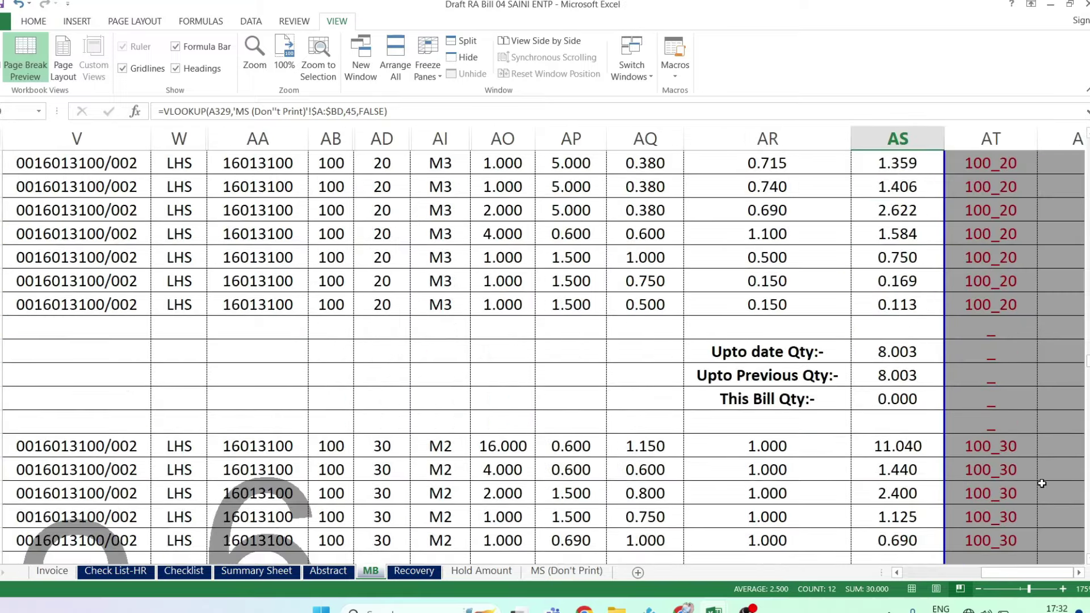
scroll(1041, 483, "up", 3)
scroll(1042, 483, "up", 3)
scroll(1041, 483, "up", 3)
scroll(1041, 483, "up", 3)
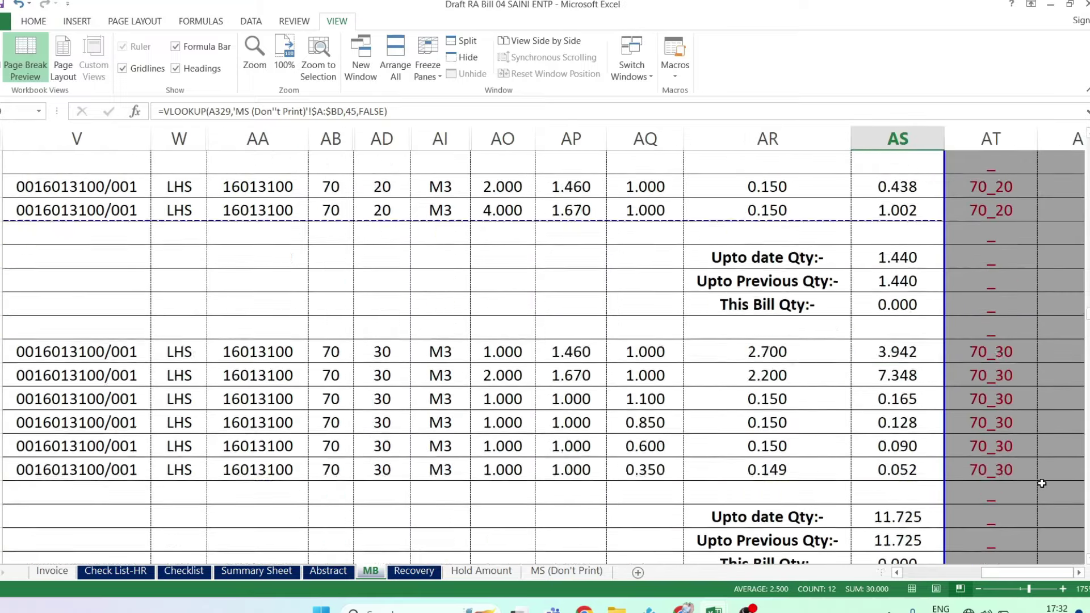
scroll(1041, 483, "up", 3)
scroll(1041, 483, "up", 3)
scroll(1041, 483, "up", 3)
scroll(1041, 483, "up", 3)
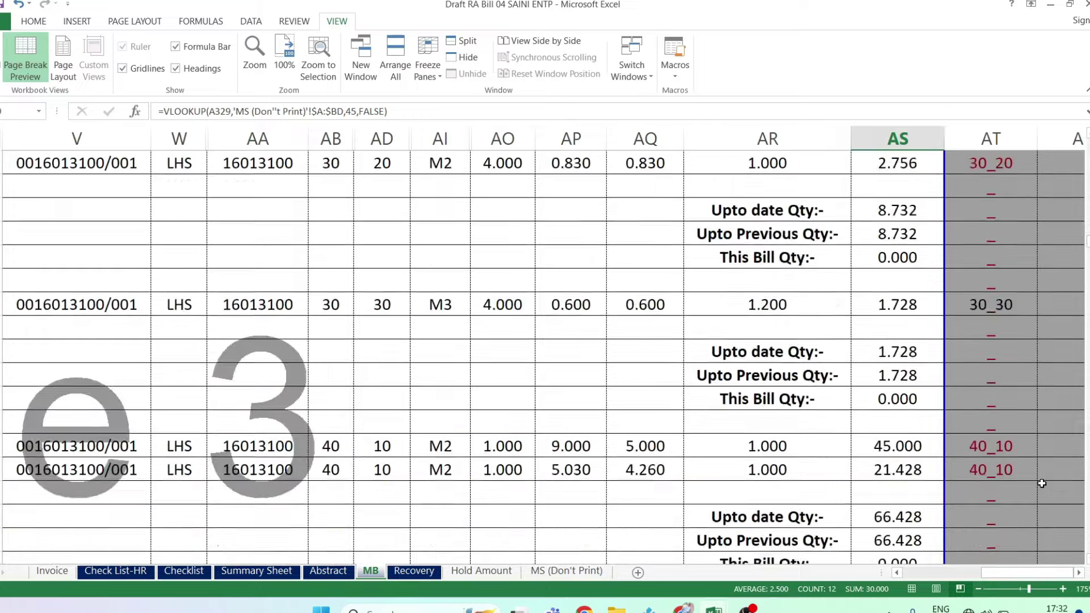
scroll(1042, 483, "up", 3)
scroll(1041, 483, "up", 3)
scroll(1041, 483, "up", 3)
scroll(1041, 483, "up", 3)
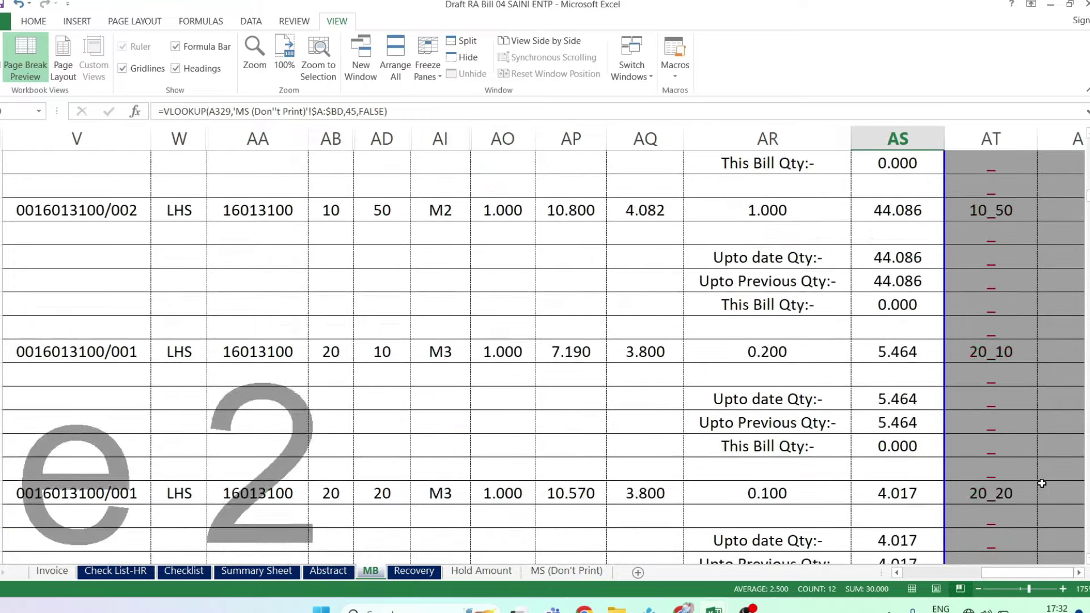
scroll(1042, 483, "up", 3)
scroll(1041, 483, "up", 3)
scroll(1041, 483, "up", 3)
scroll(1041, 483, "up", 3)
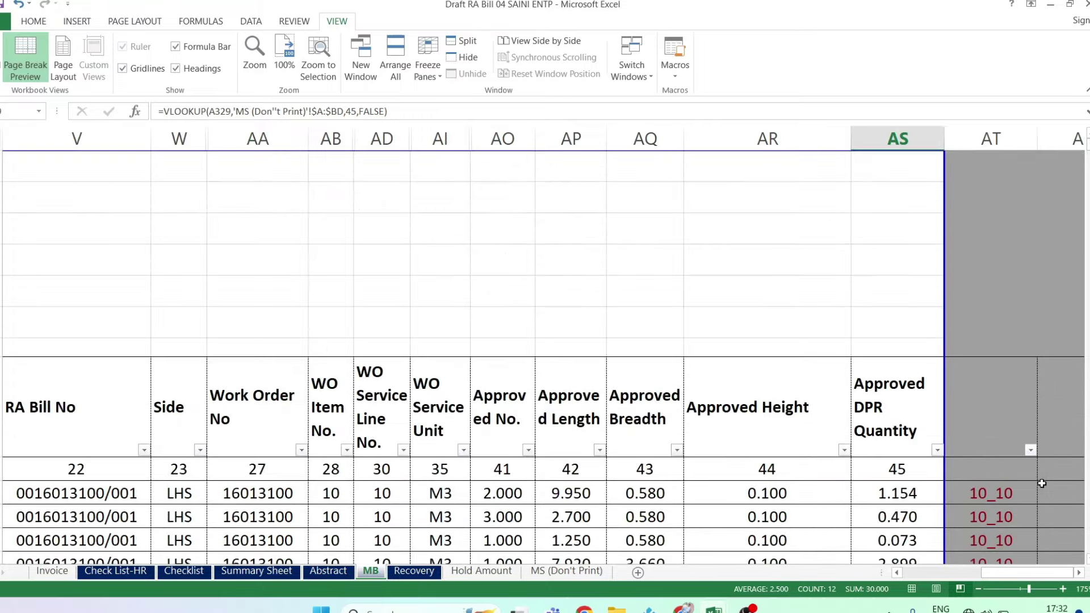
scroll(1042, 483, "down", 5)
scroll(999, 287, "up", 3)
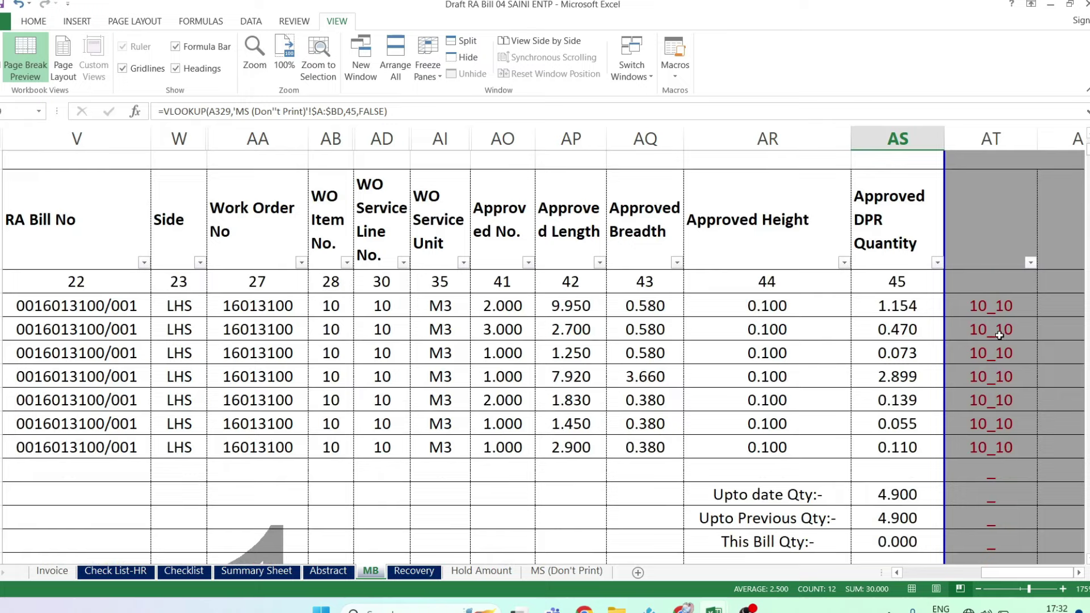
Copy the item codes from AT10 down to the end of column AT
left_click(998, 307)
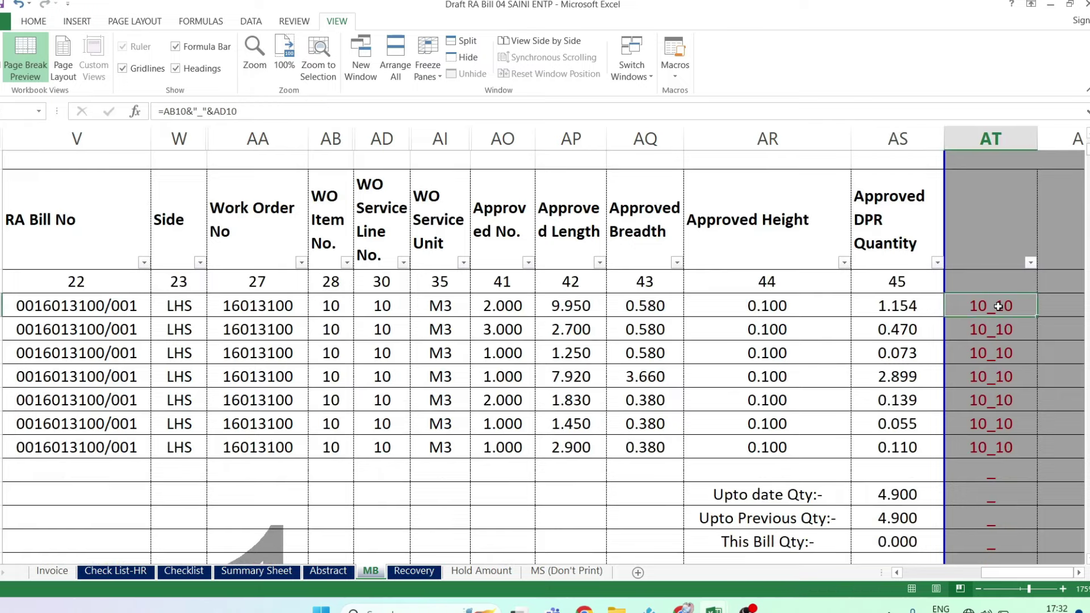
key("ctrl+shift+Down")
key("ctrl+shift+Down")
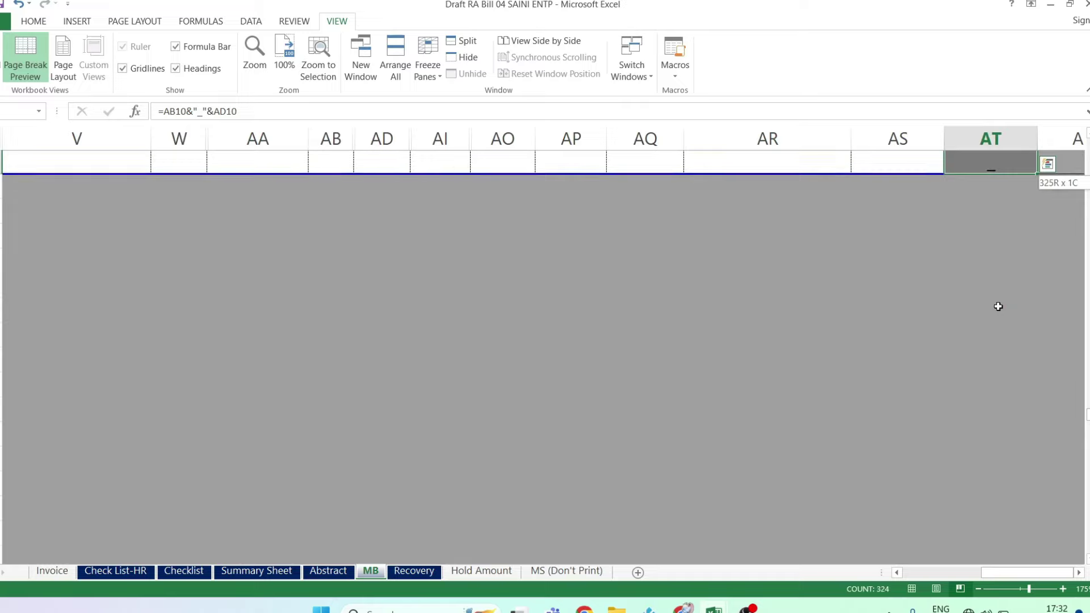
key("ctrl+c")
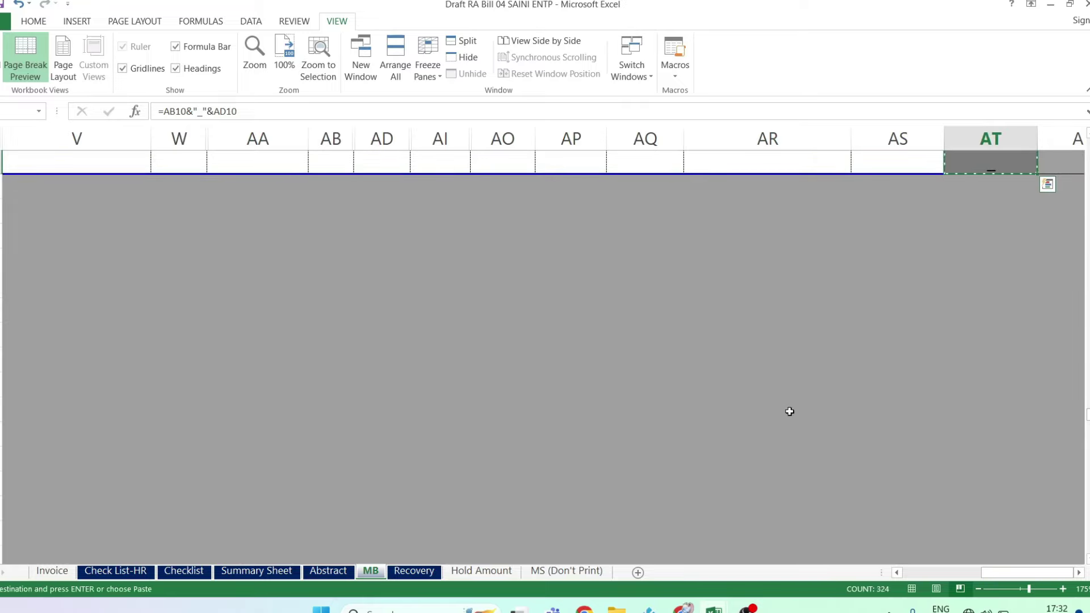
Paste the codes into column AR below the table as plain values
scroll(789, 411, "up", 4)
scroll(744, 430, "up", 2)
scroll(740, 432, "down", 3)
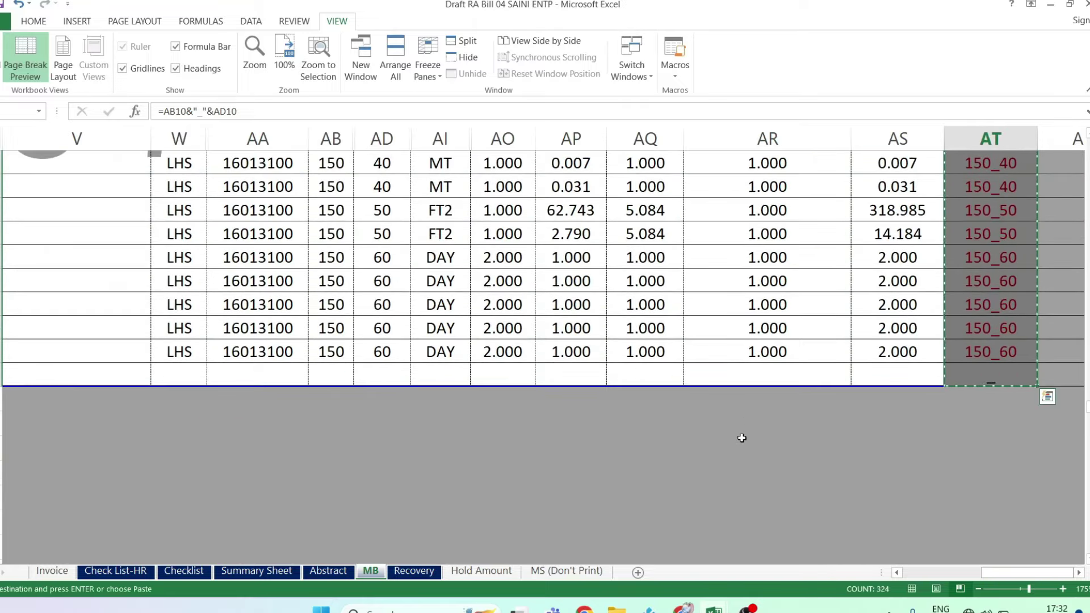
left_click(740, 405)
key("ctrl+shift+Down")
key("ctrl+v")
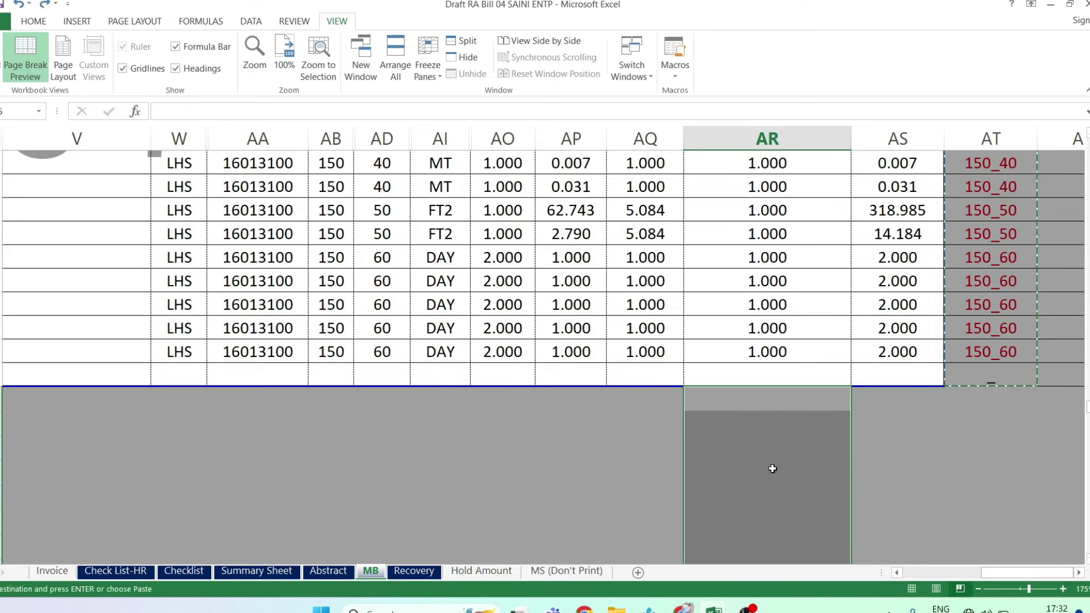
right_click(724, 398)
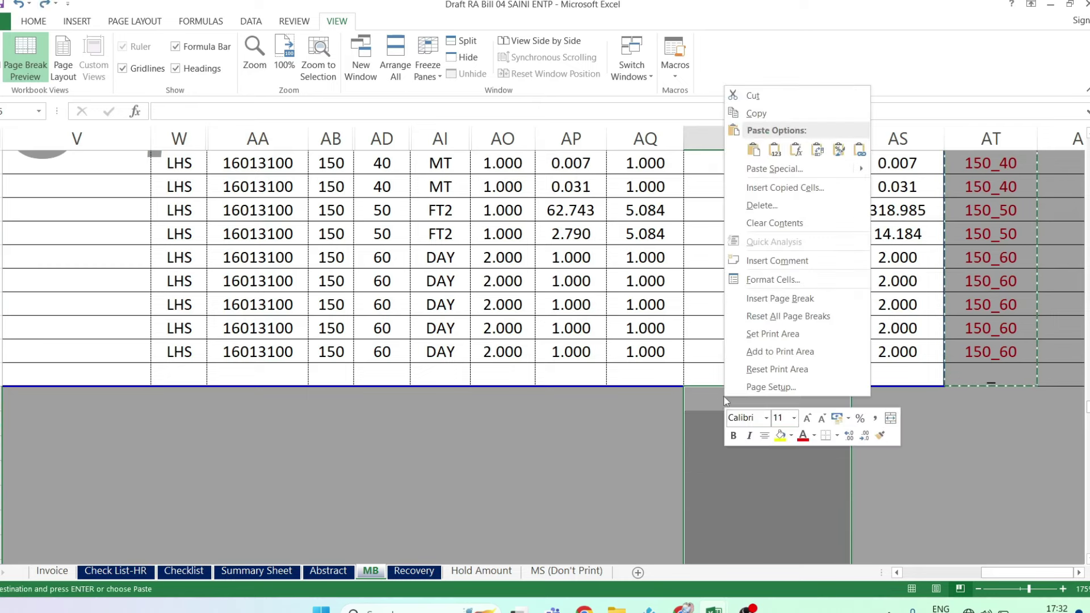
left_click(774, 154)
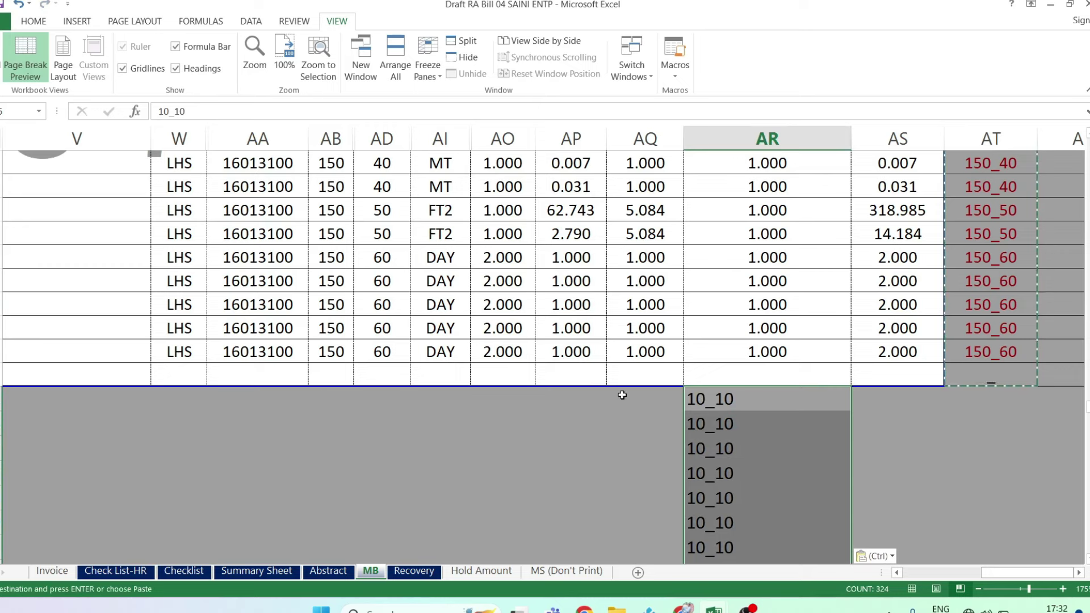
left_click(250, 21)
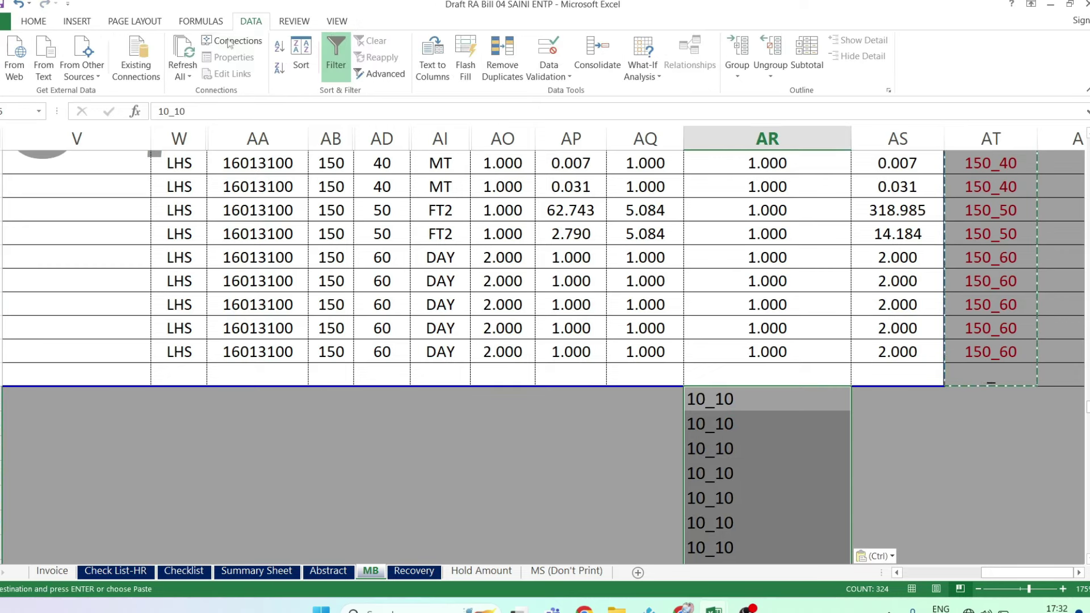
Run Remove Duplicates on column AR, removing 282 duplicates and leaving 43 unique codes
left_click(503, 66)
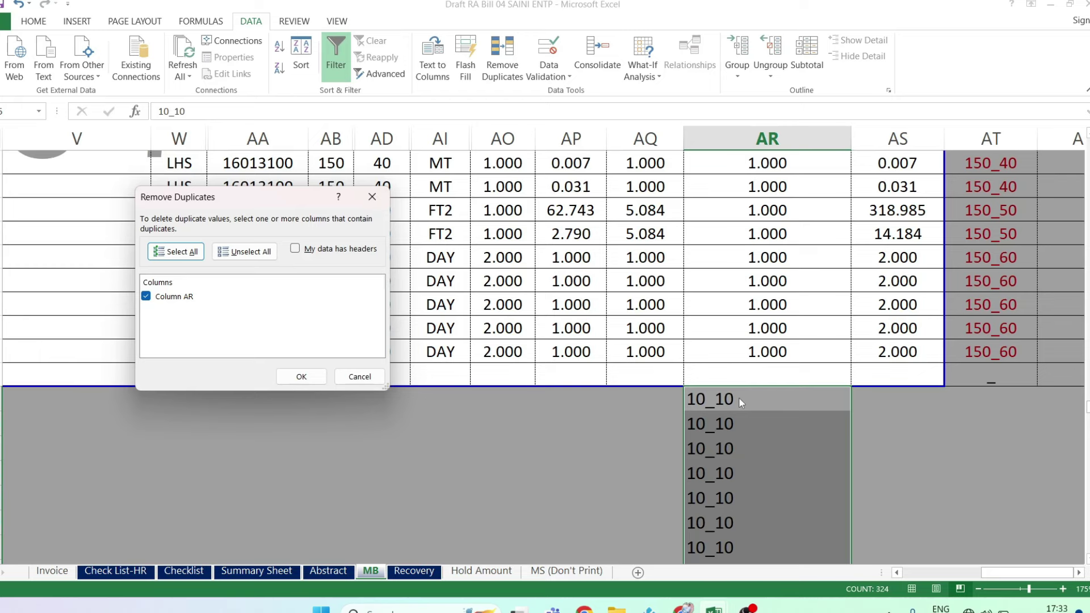
left_click(360, 377)
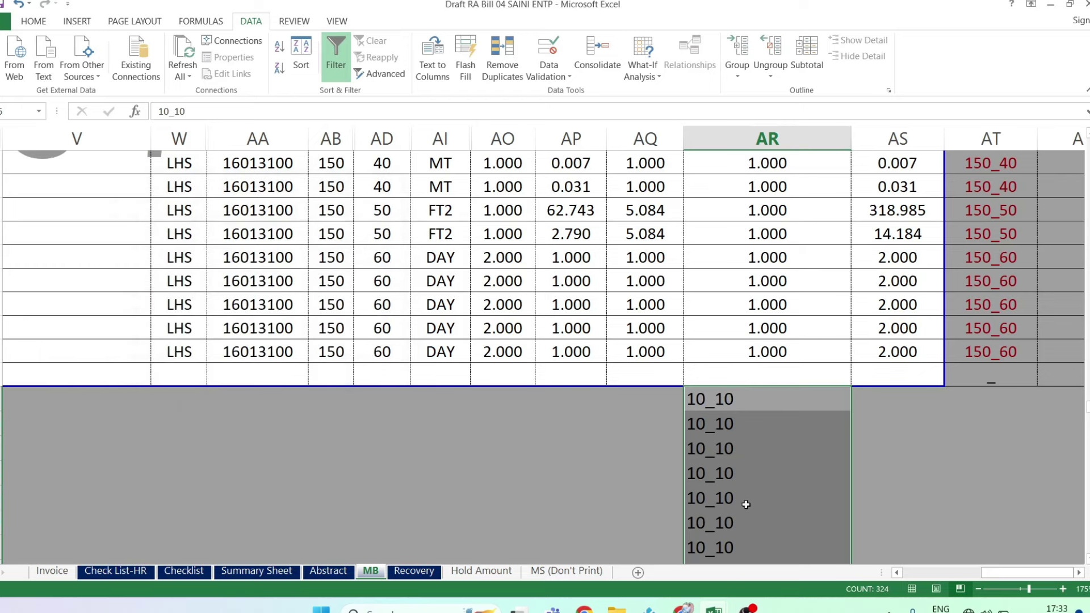
left_click(503, 56)
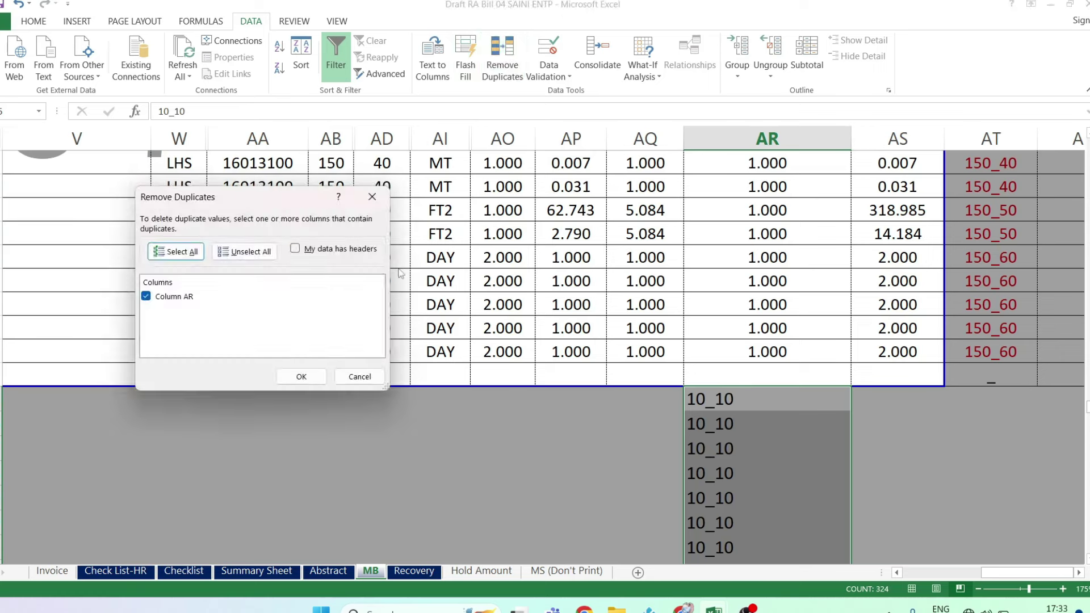
left_click(300, 377)
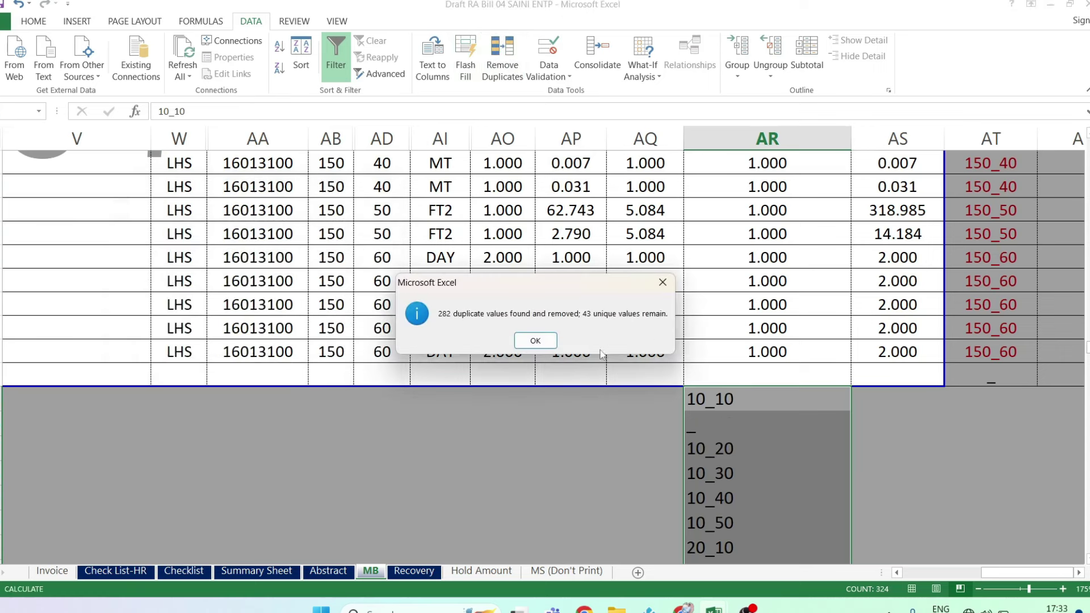
left_click(542, 345)
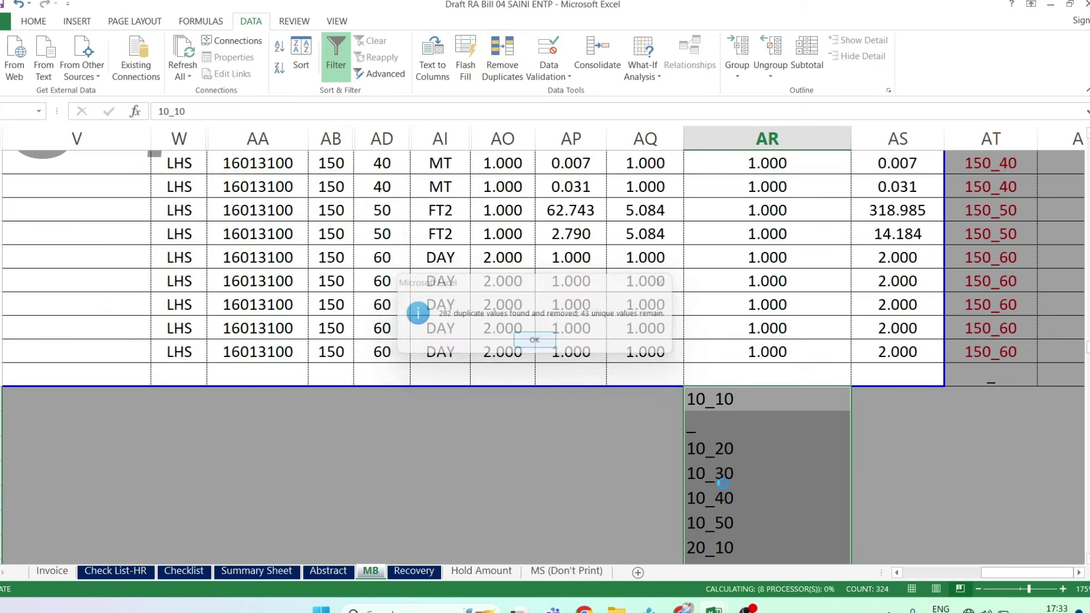
left_click(700, 431)
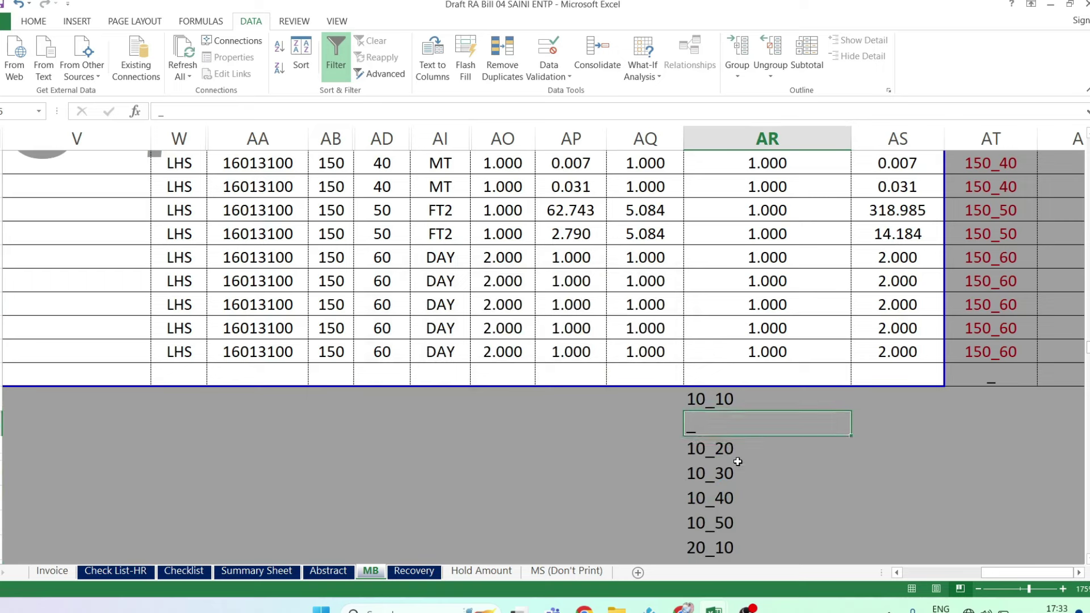
Delete the blank row between 130_10 and 150_60 in the code list
scroll(737, 461, "down", 6)
scroll(735, 477, "down", 6)
scroll(734, 488, "down", 4)
scroll(733, 487, "up", 5)
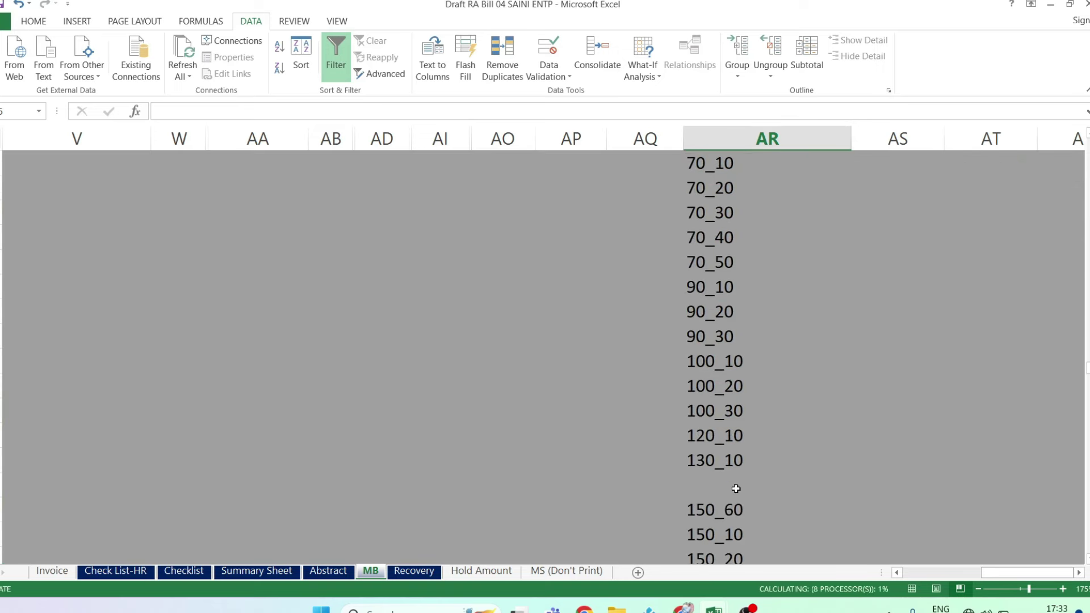
scroll(735, 489, "down", 1)
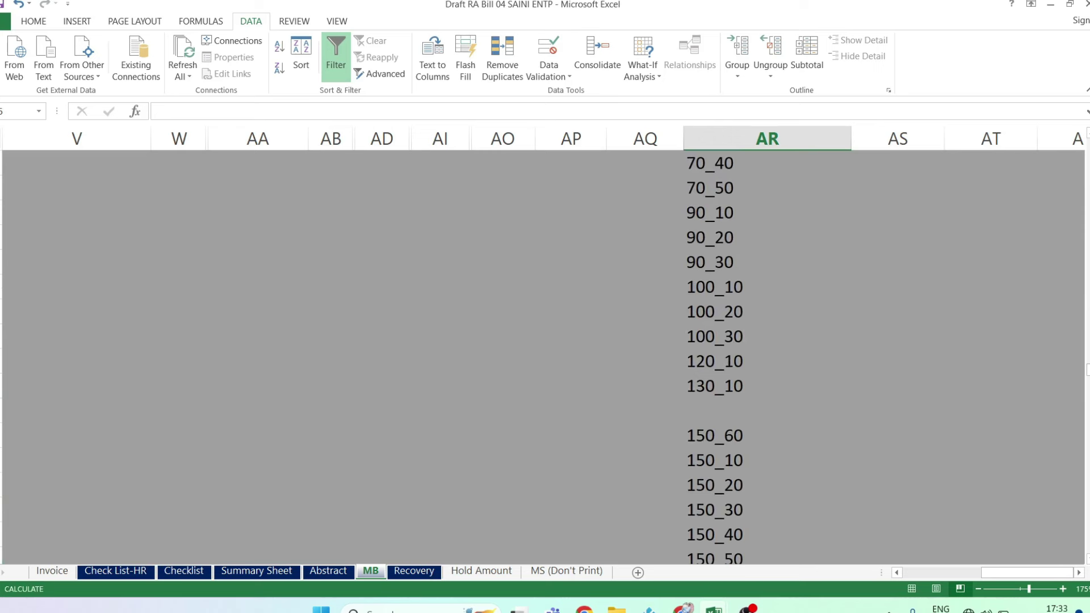
left_click(2, 410)
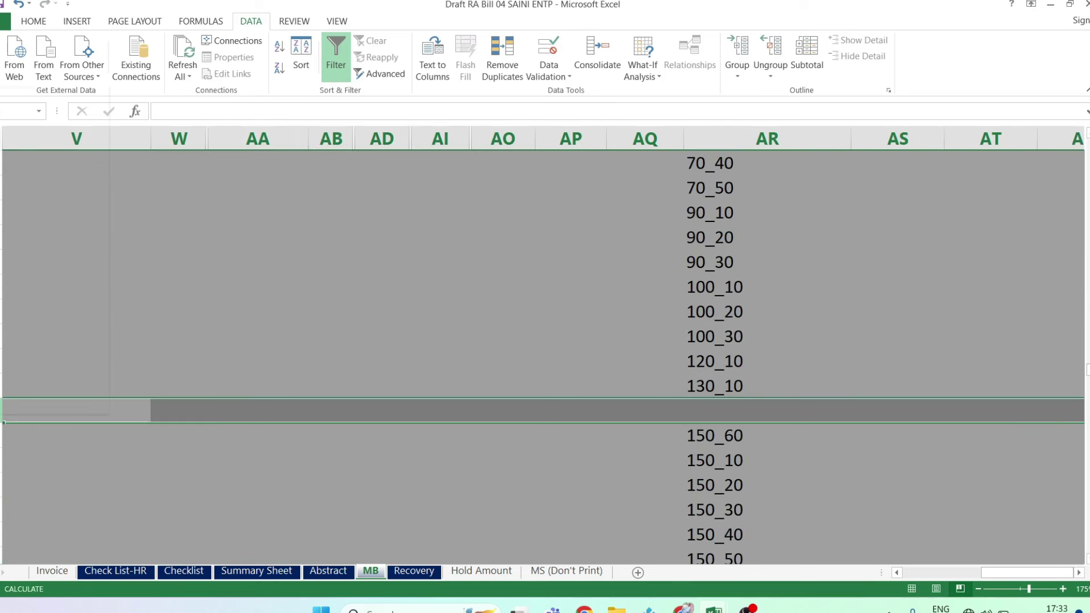
right_click(2, 411)
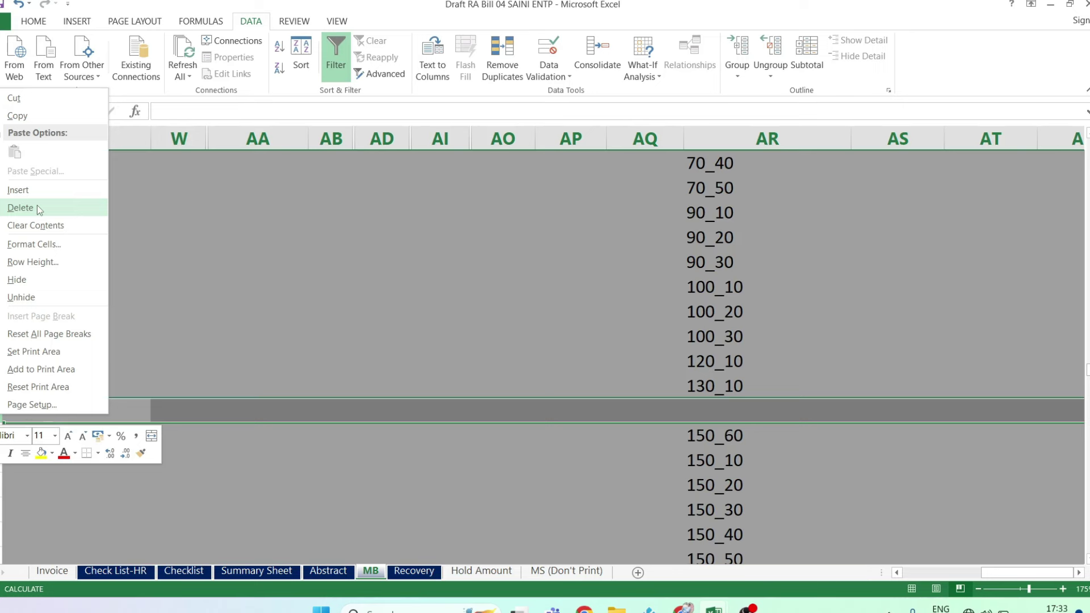
left_click(21, 208)
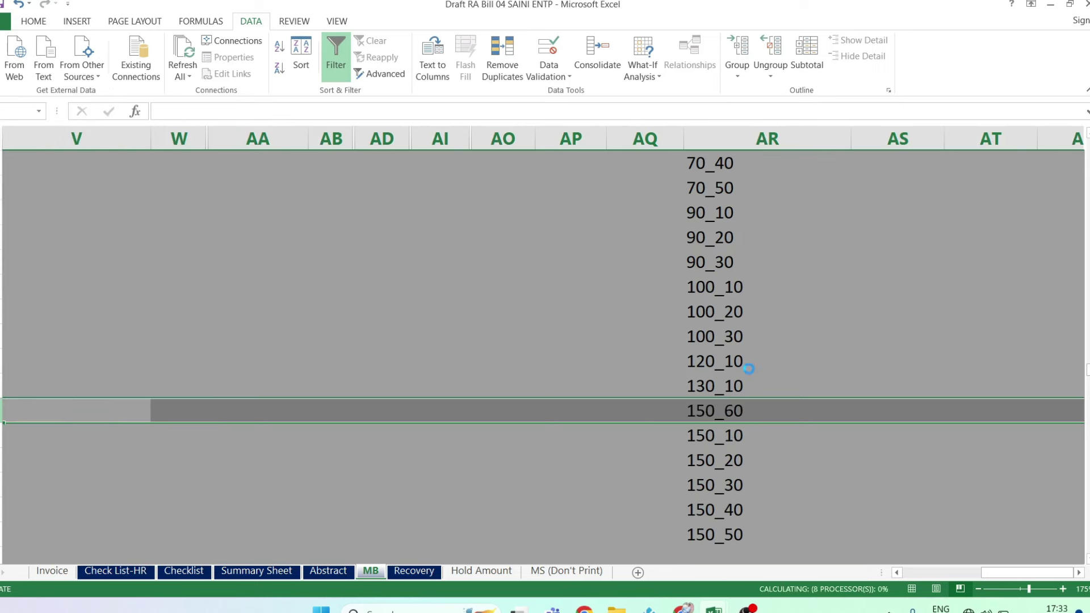
Delete the blank row below 10_10 so the list runs unbroken
scroll(749, 369, "down", 1)
scroll(749, 369, "down", 1)
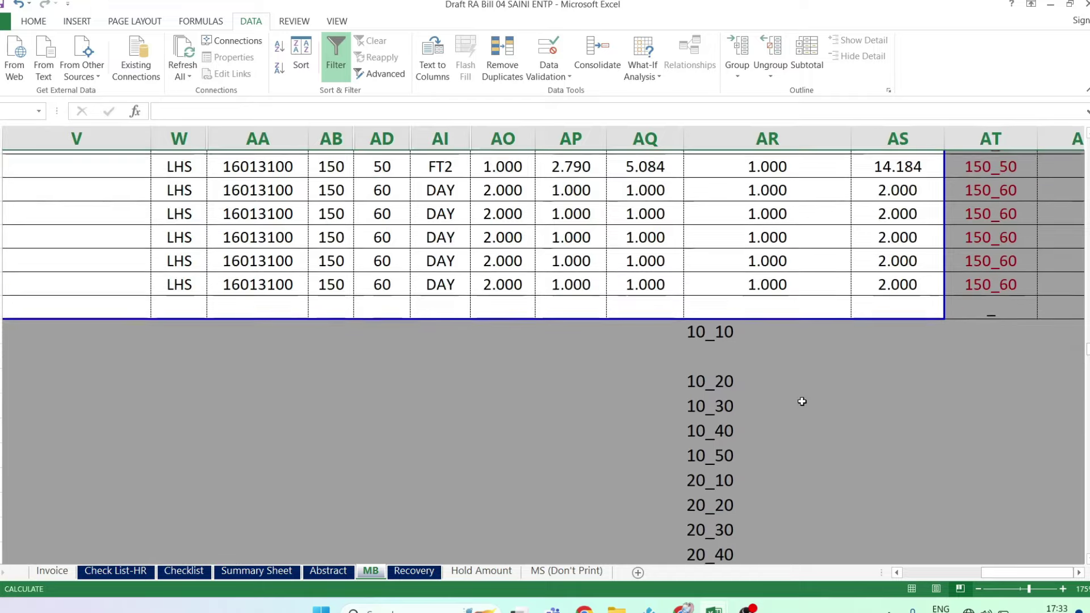
left_click(722, 356)
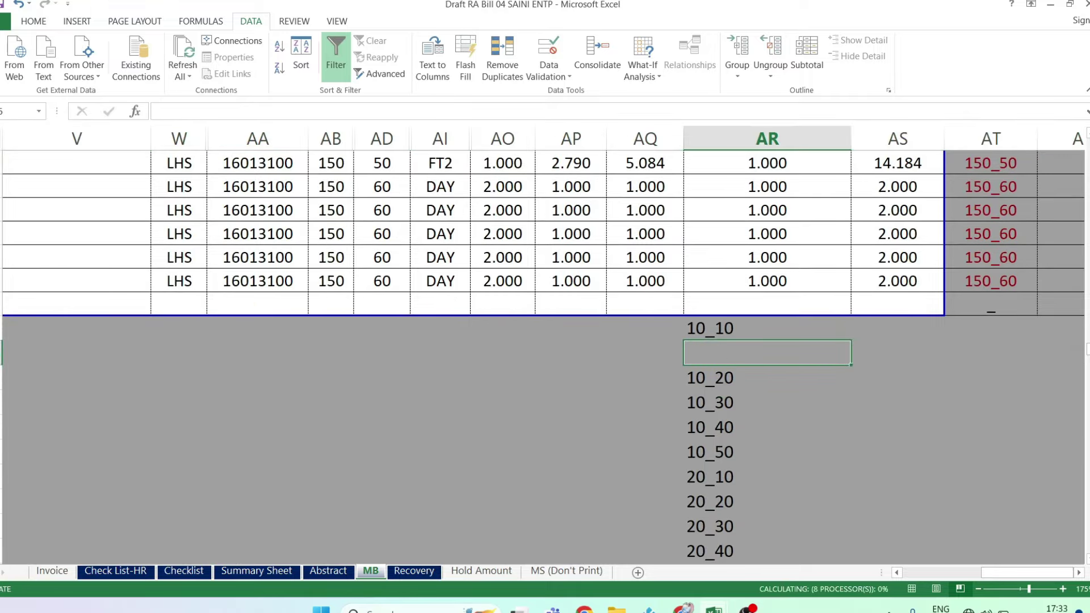
left_click(2, 352)
right_click(2, 352)
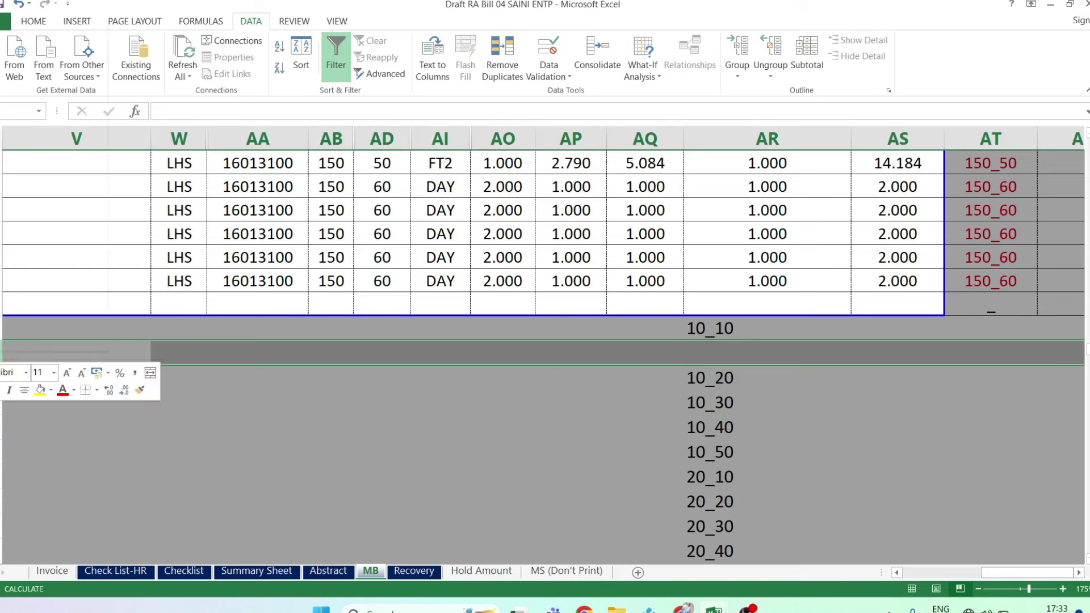
left_click(23, 233)
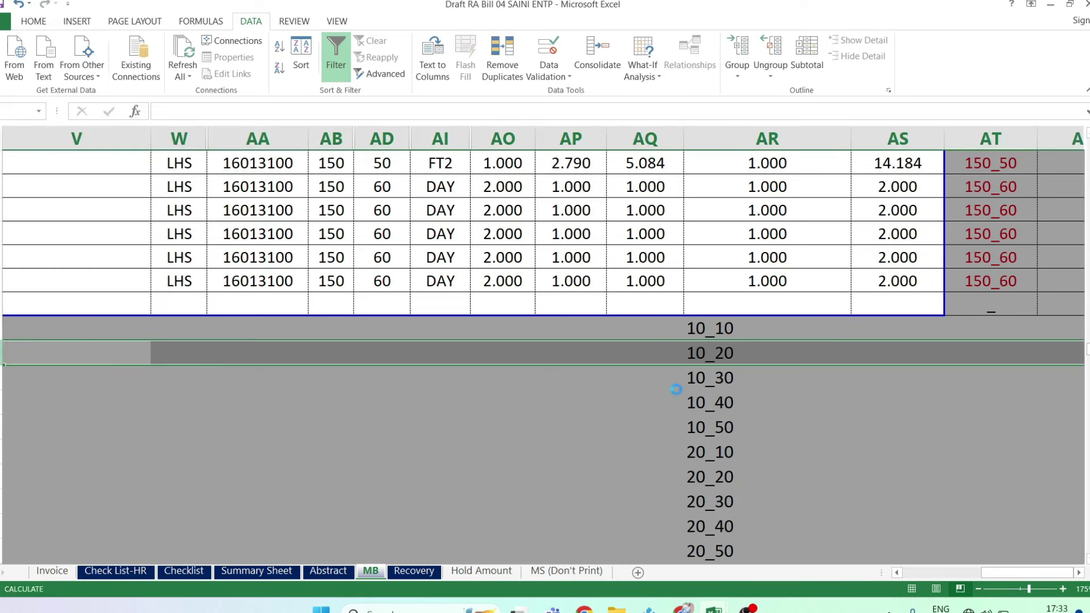
left_click(906, 330)
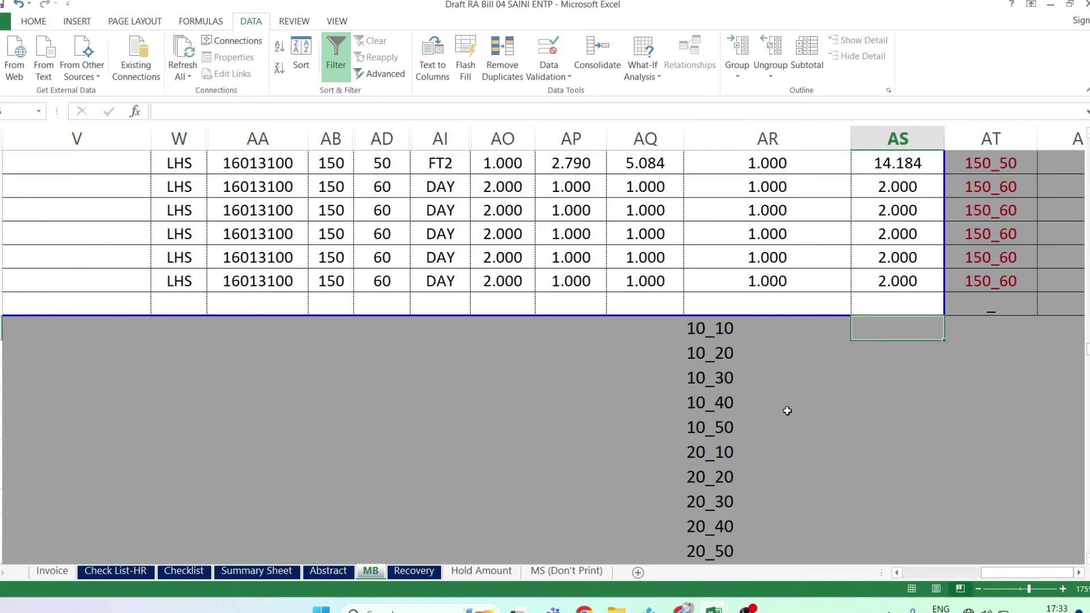
Start a SUMIF in AS335 with column AT rows 9–334 as the criteria range
type("=sumif(")
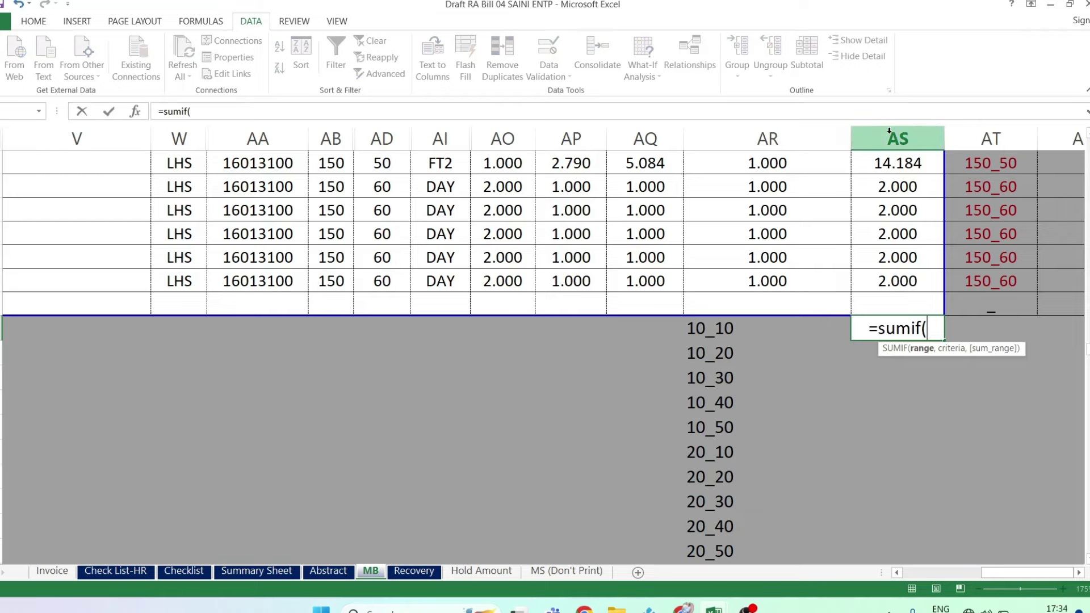
scroll(888, 188, "up", 5)
scroll(888, 187, "up", 5)
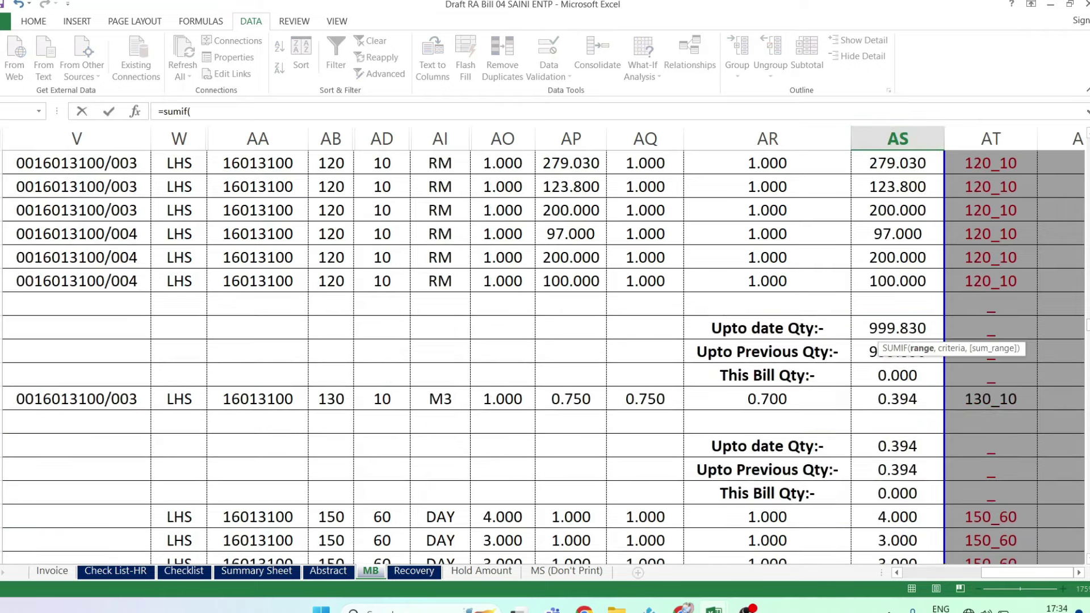
scroll(471, 352, "up", 5)
scroll(471, 352, "up", 5)
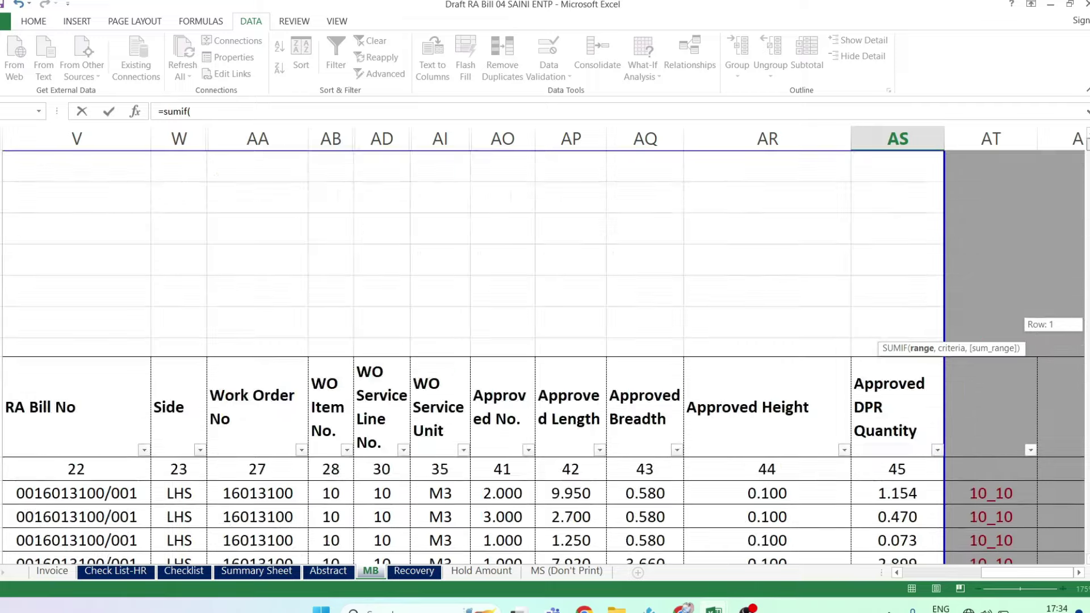
mouse_move(892, 467)
left_mouse_down()
mouse_move(912, 587)
mouse_move(930, 574)
mouse_move(922, 576)
mouse_move(898, 398)
left_mouse_up()
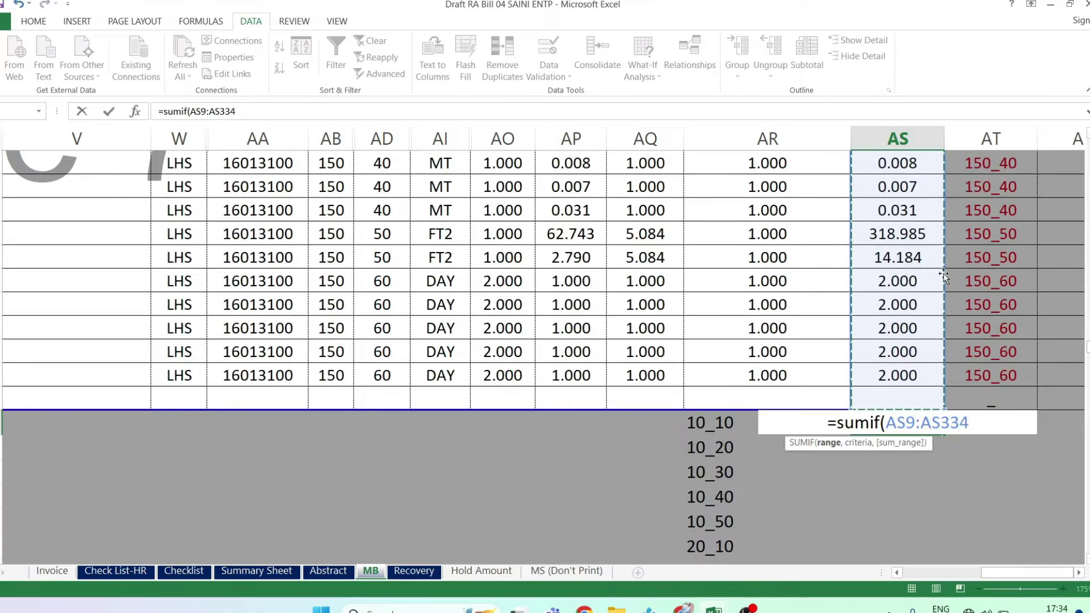
left_click_drag(945, 278, 988, 278)
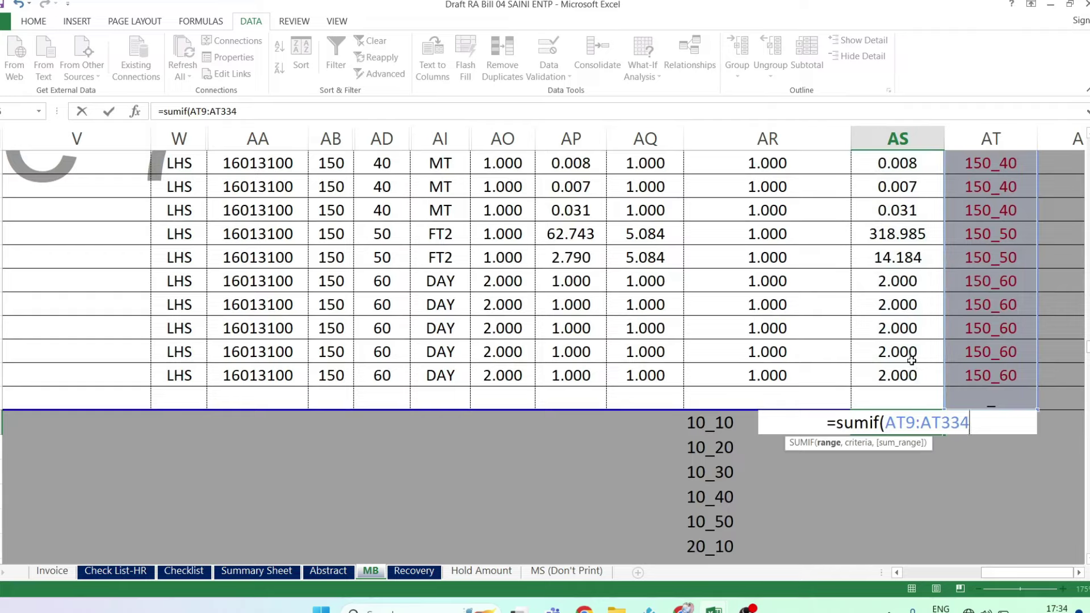
scroll(911, 366, "up", 5)
scroll(911, 358, "up", 5)
scroll(911, 351, "up", 5)
scroll(1044, 219, "up", 5)
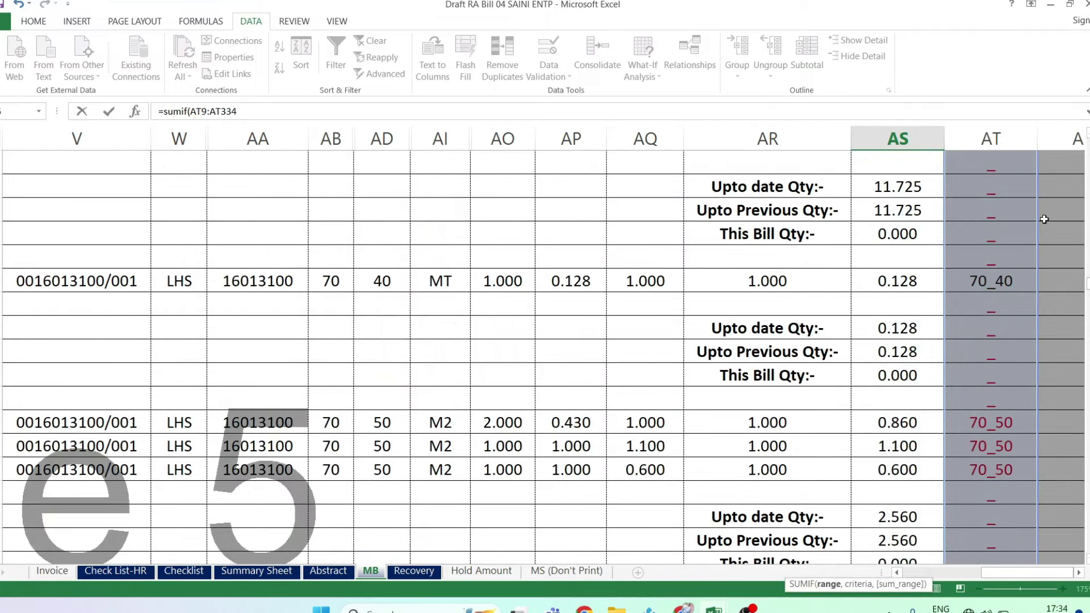
scroll(1045, 278, "up", 5)
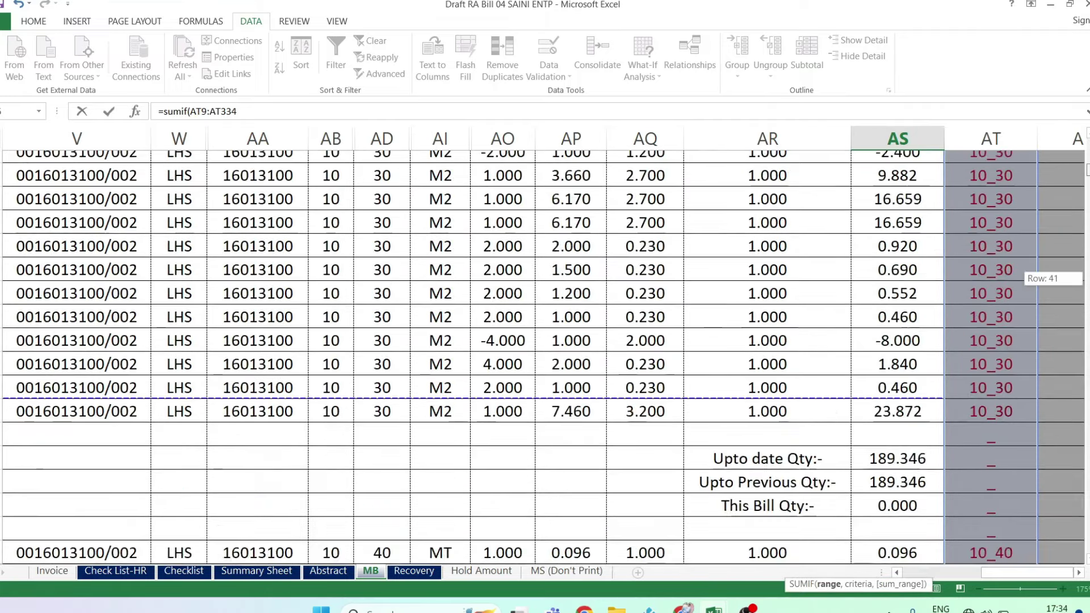
scroll(1044, 278, "up", 5)
type(",")
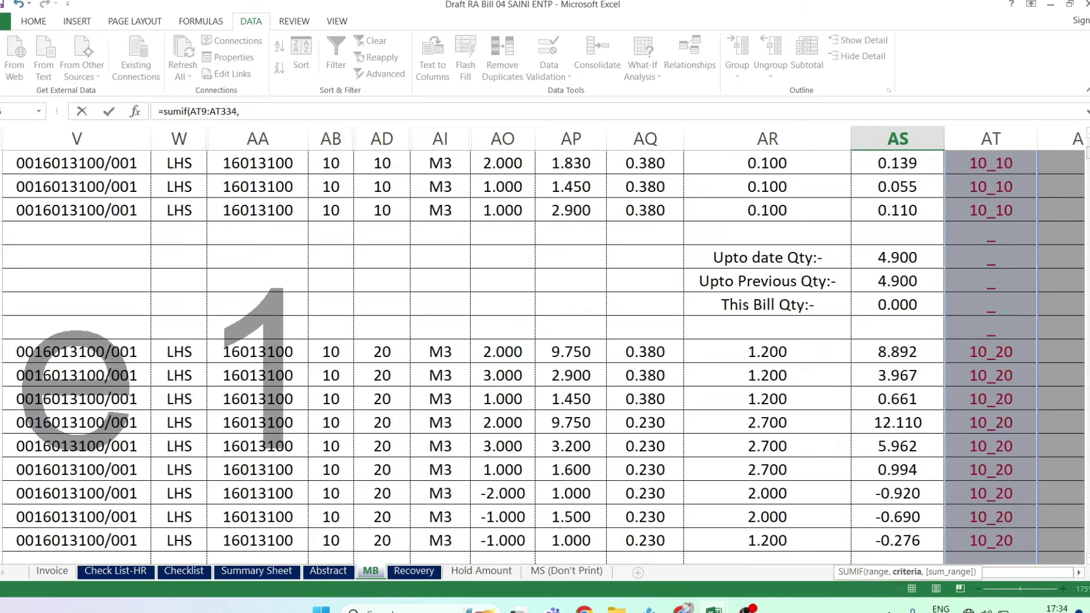
Make the criteria range absolute as $AT$9:$AT$334 using F4
left_click(243, 113)
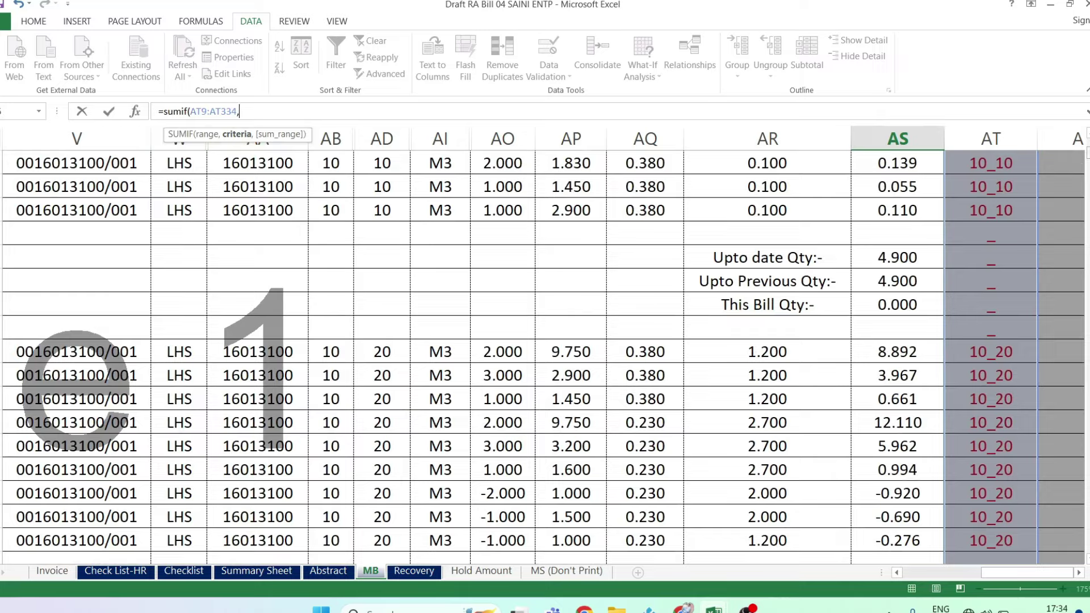
scroll(544, 358, "down", 10)
scroll(545, 357, "down", 10)
scroll(545, 358, "down", 5)
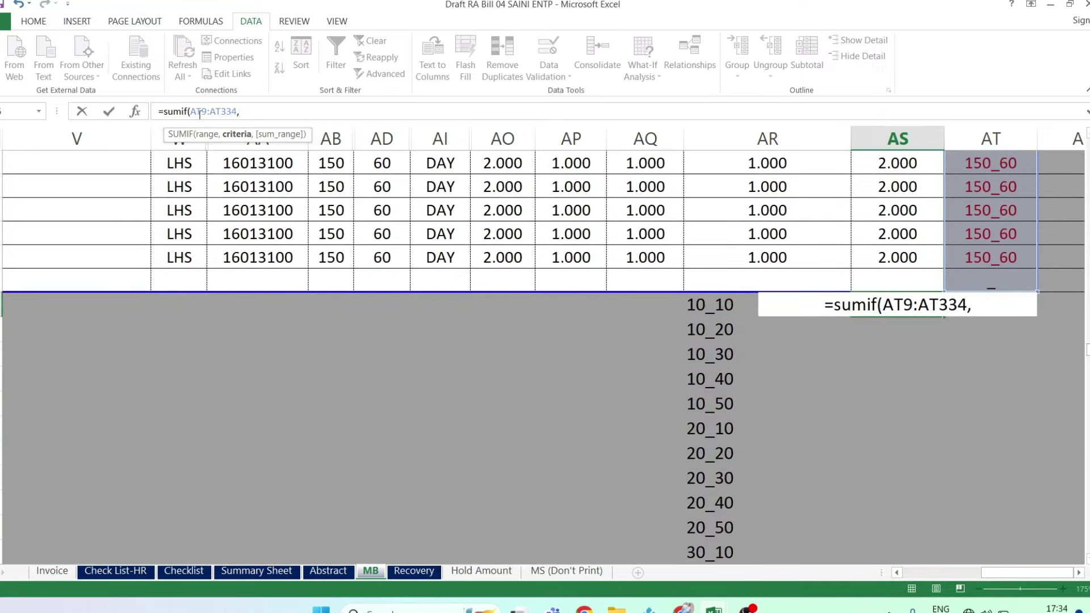
left_click(199, 112)
key("F4")
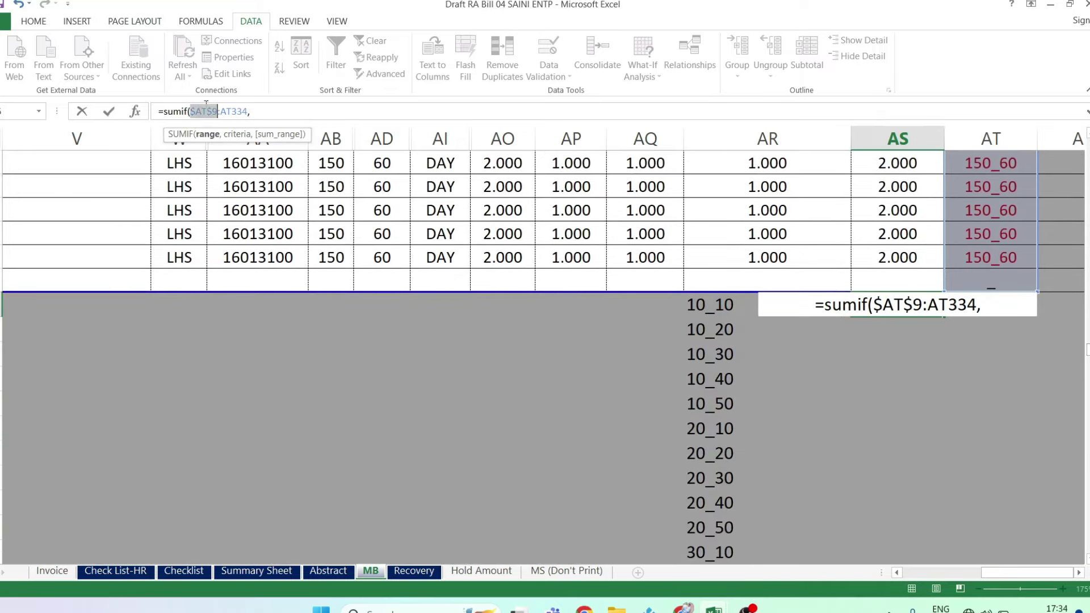
left_click(229, 111)
key("F4")
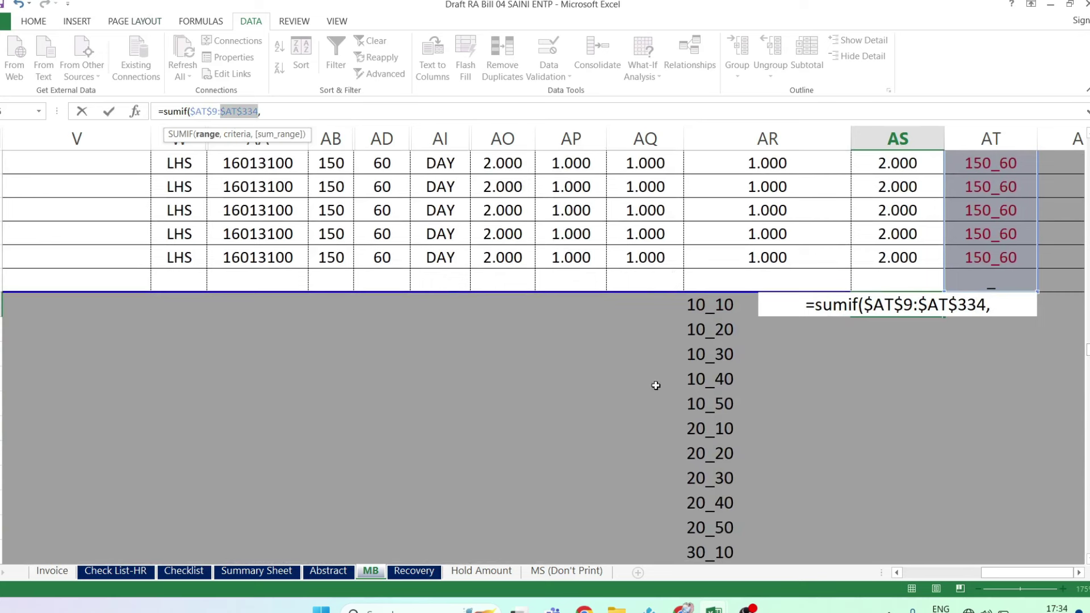
Use the 10_10 code in AR335 as the criterion and AS9:AS334 as the sum range
left_click(726, 305)
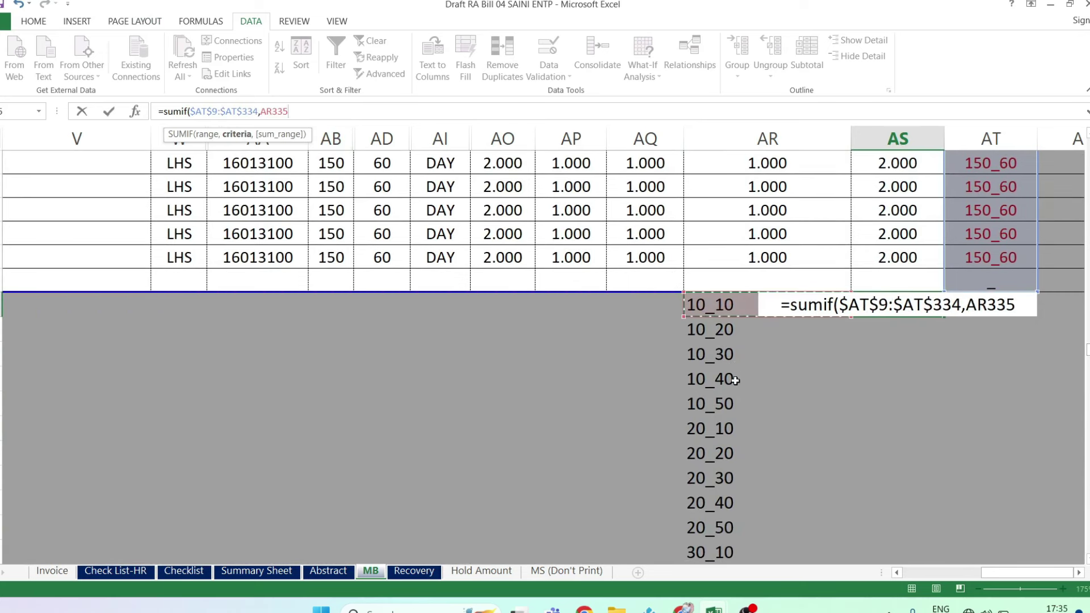
type(",")
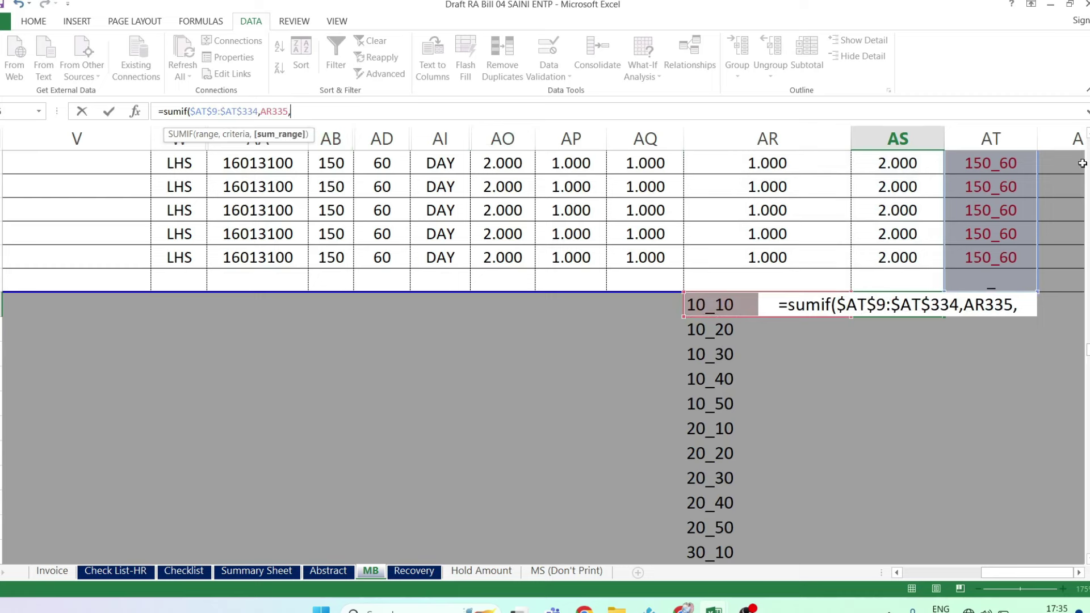
scroll(1085, 284, "up", 15)
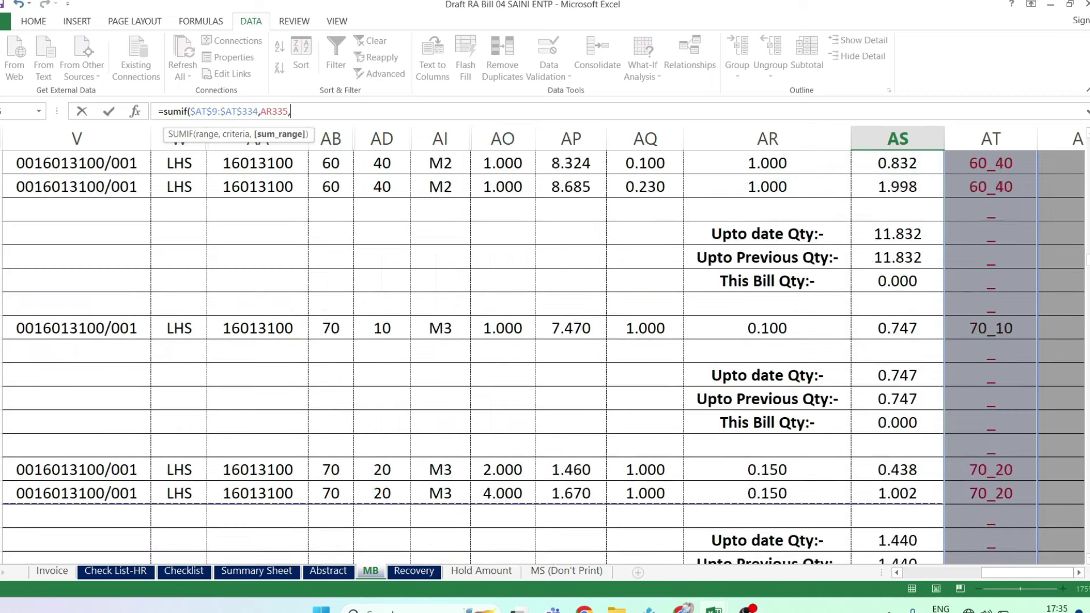
scroll(1085, 284, "up", 5)
scroll(919, 160, "up", 5)
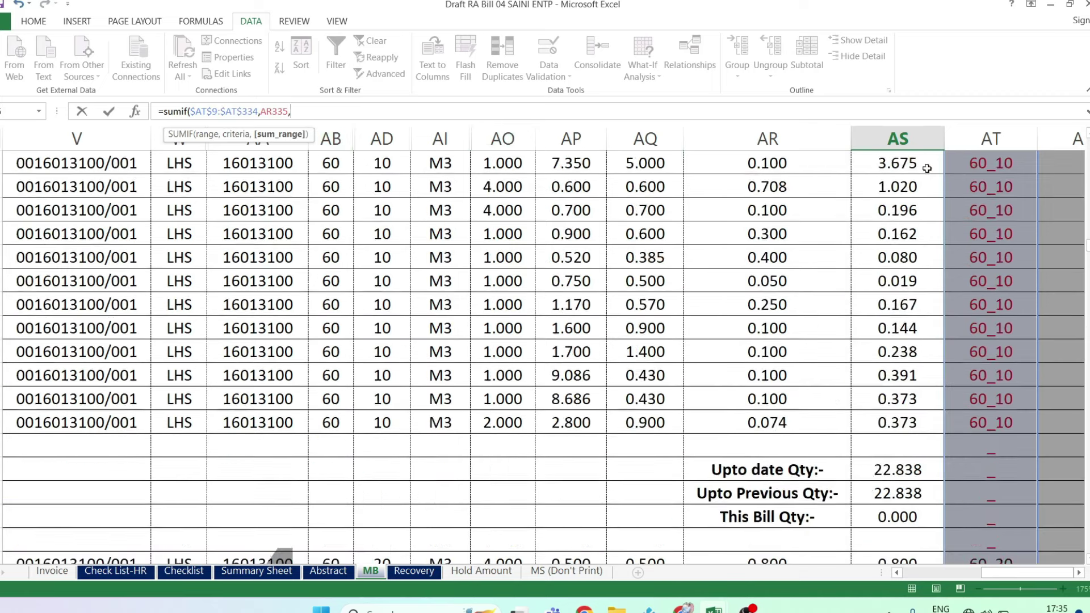
scroll(919, 160, "up", 5)
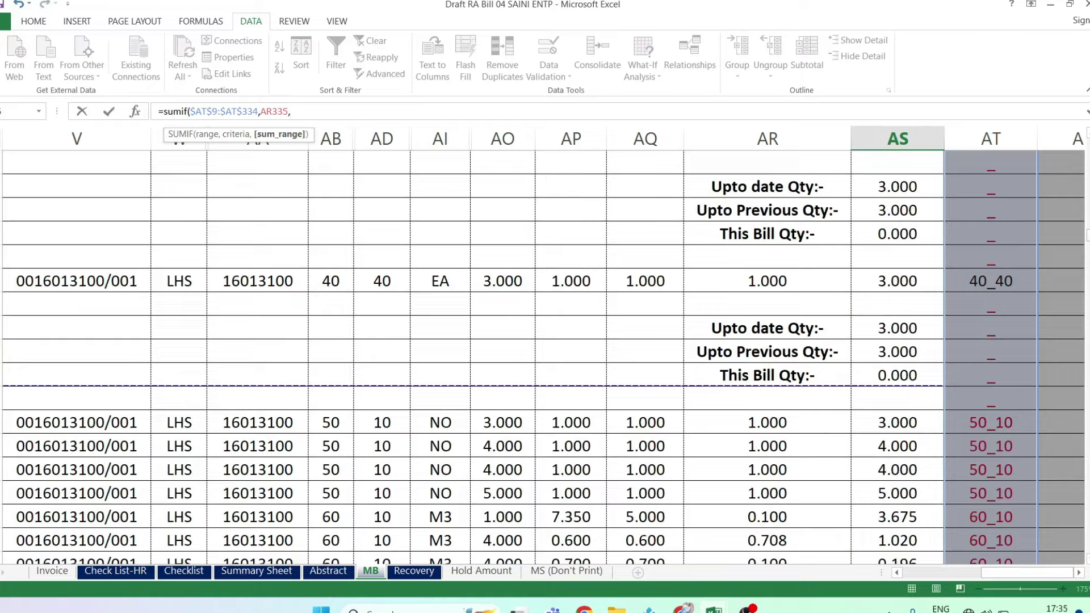
left_click_drag(1087, 234, 1086, 153)
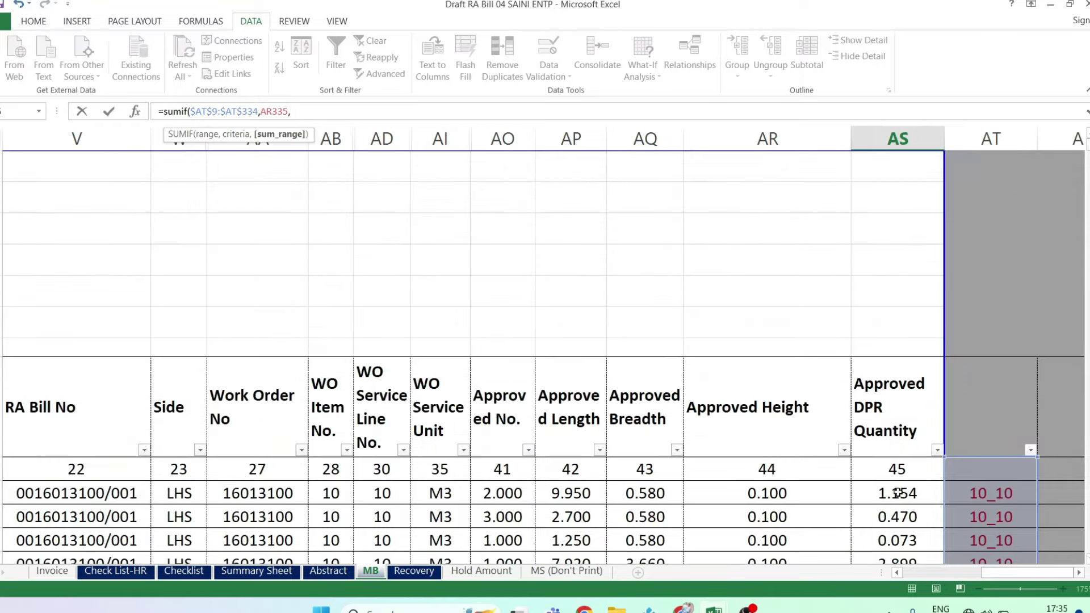
left_click_drag(878, 463, 903, 569)
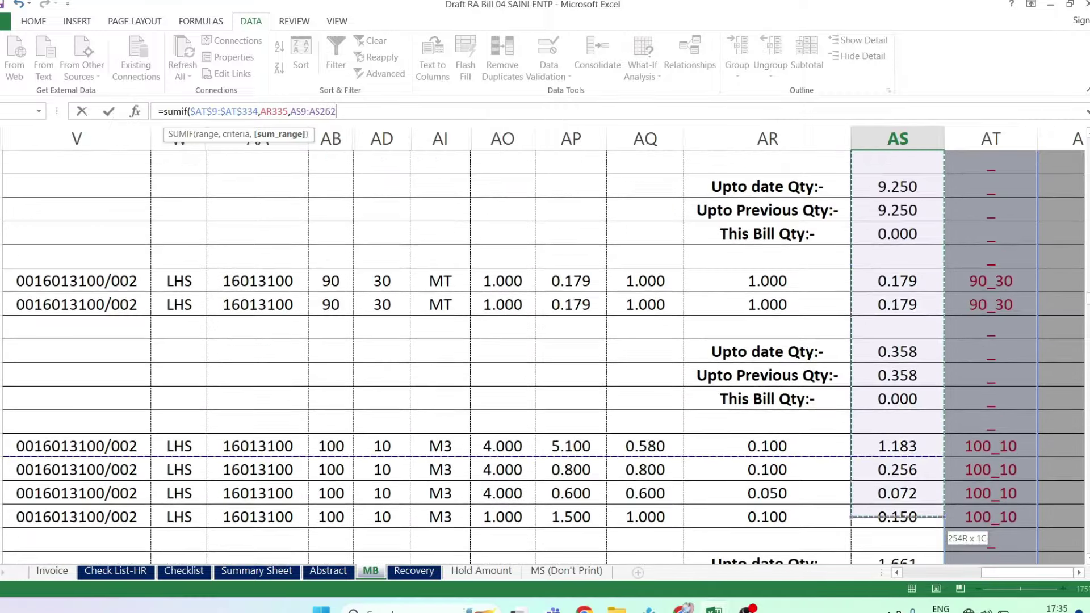
mouse_move(902, 569)
left_mouse_down()
mouse_move(902, 603)
mouse_move(898, 230)
left_mouse_up()
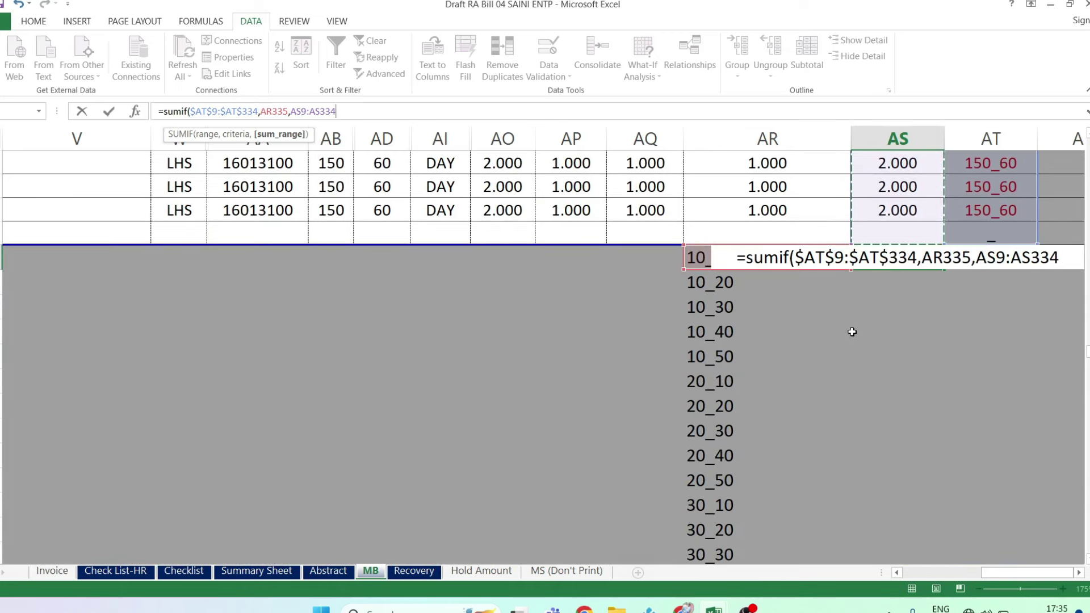
Finish the 10_10 SUMIF formula and fill it down column AS beside all 41 codes
type(")")
key("Return")
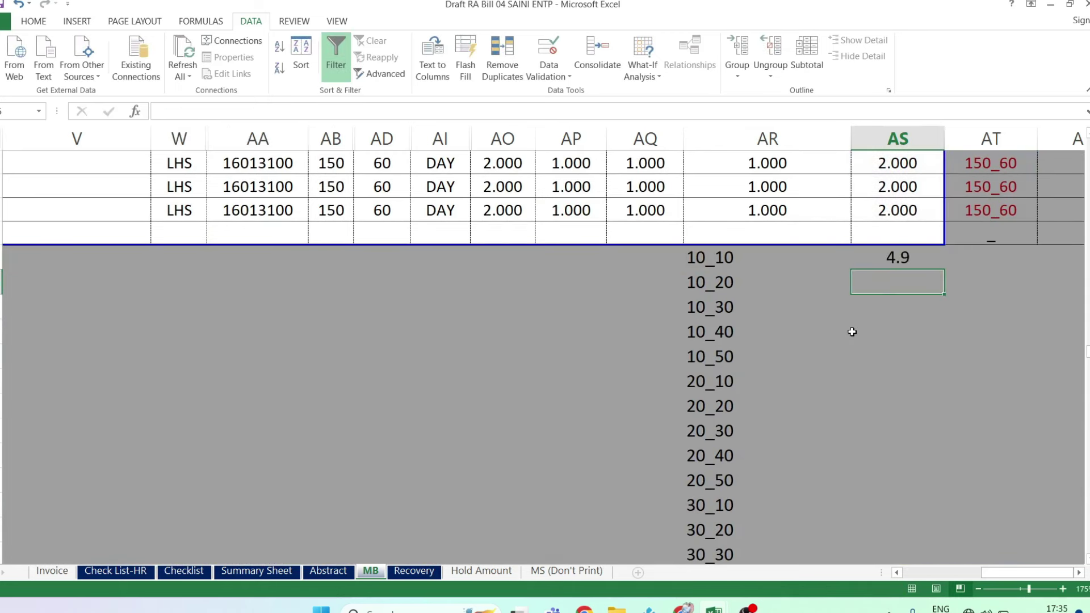
left_click(900, 256)
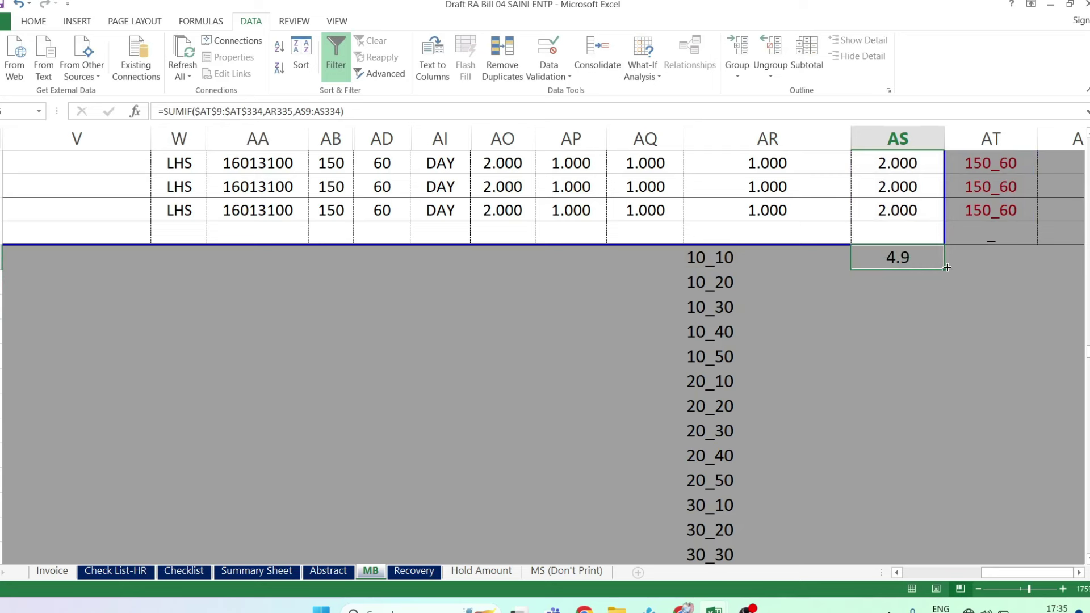
left_click(942, 275)
left_click(930, 261)
double_click(939, 268)
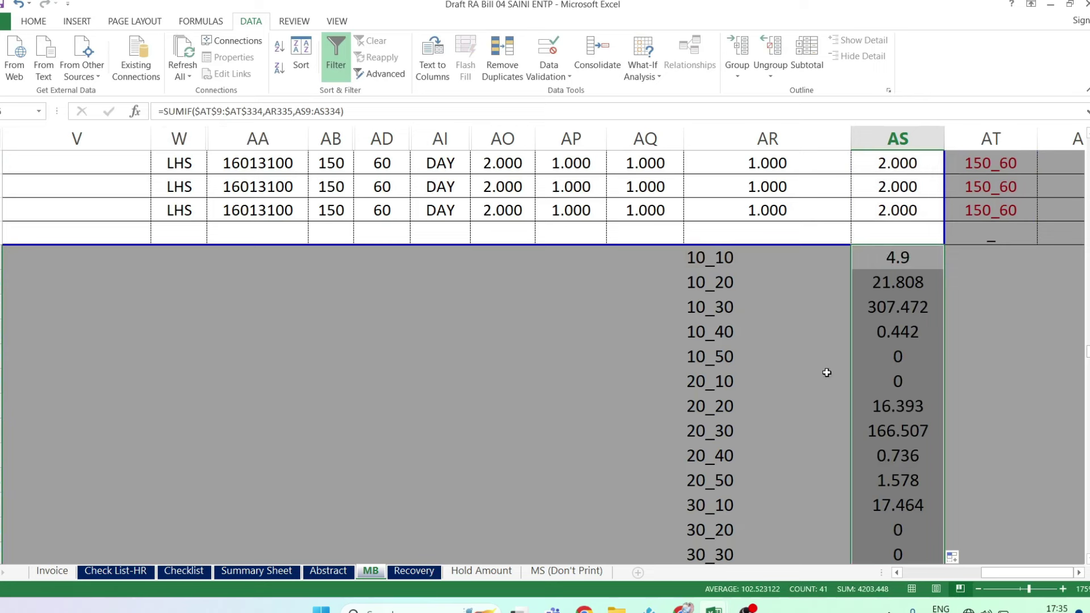
Scroll through column AS to check the filled totals, e.g. 10_30 at 307.472
scroll(772, 441, "down", 2)
scroll(772, 441, "down", 7)
scroll(773, 441, "down", 5)
scroll(773, 441, "up", 5)
scroll(775, 441, "up", 2)
scroll(775, 441, "up", 4)
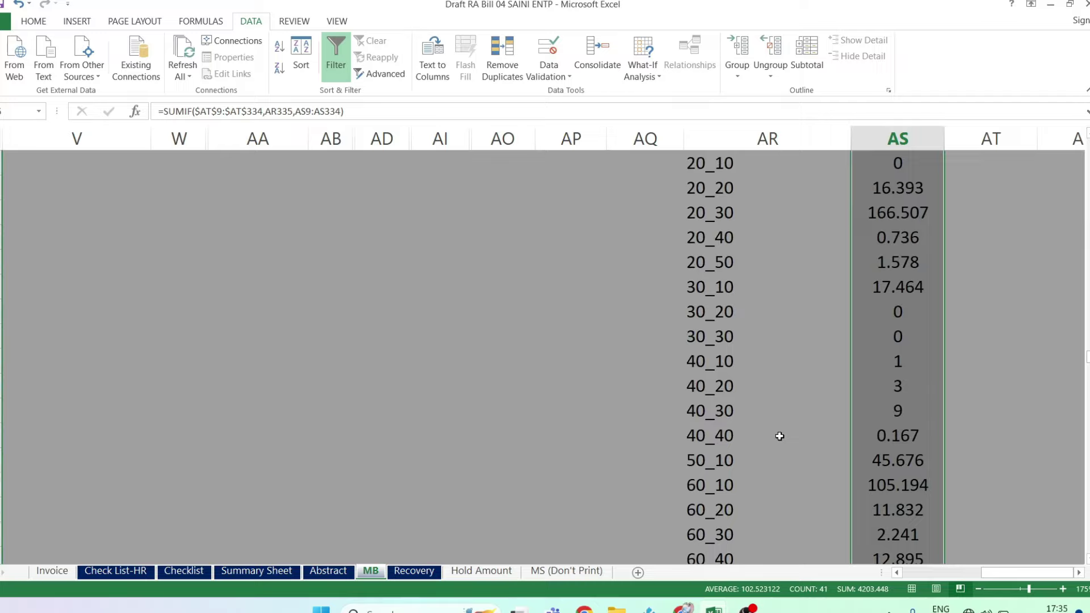
scroll(780, 435, "up", 5)
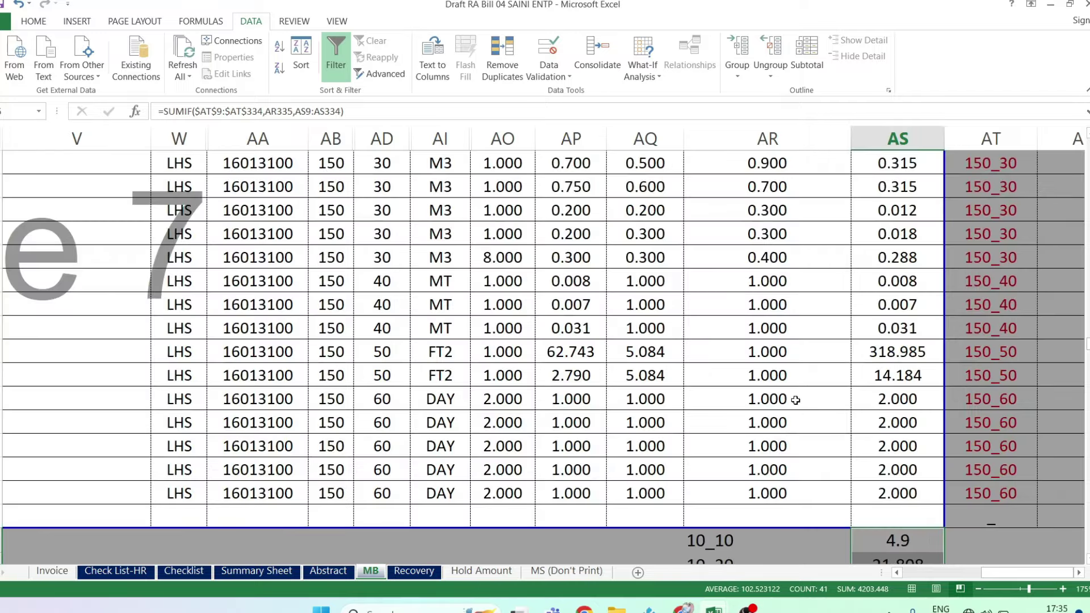
scroll(590, 422, "up", 3)
scroll(591, 422, "up", 4)
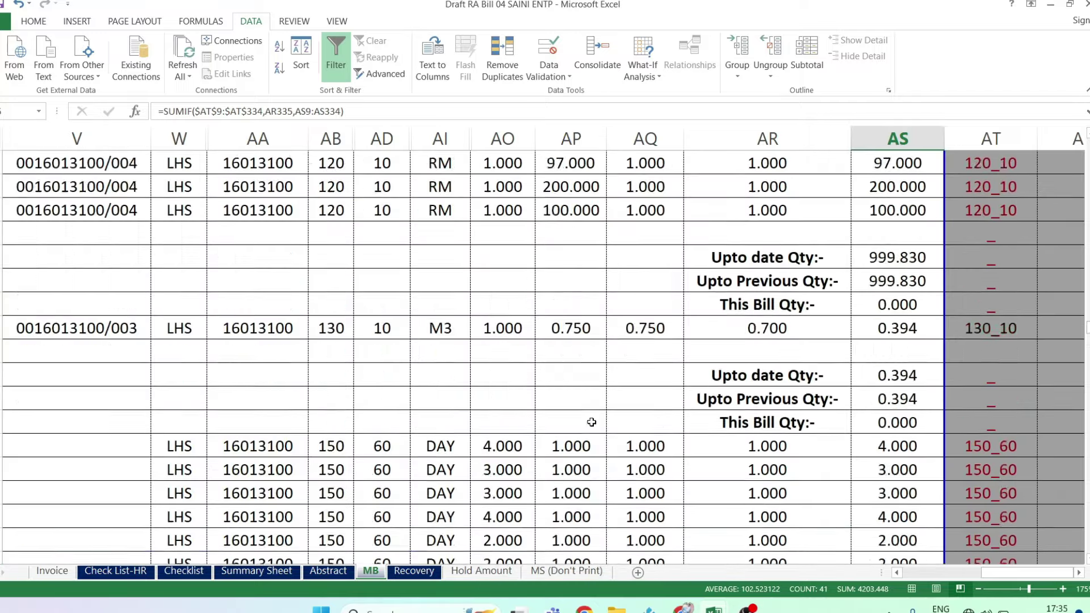
scroll(591, 422, "up", 3)
scroll(591, 422, "up", 4)
scroll(591, 422, "up", 4)
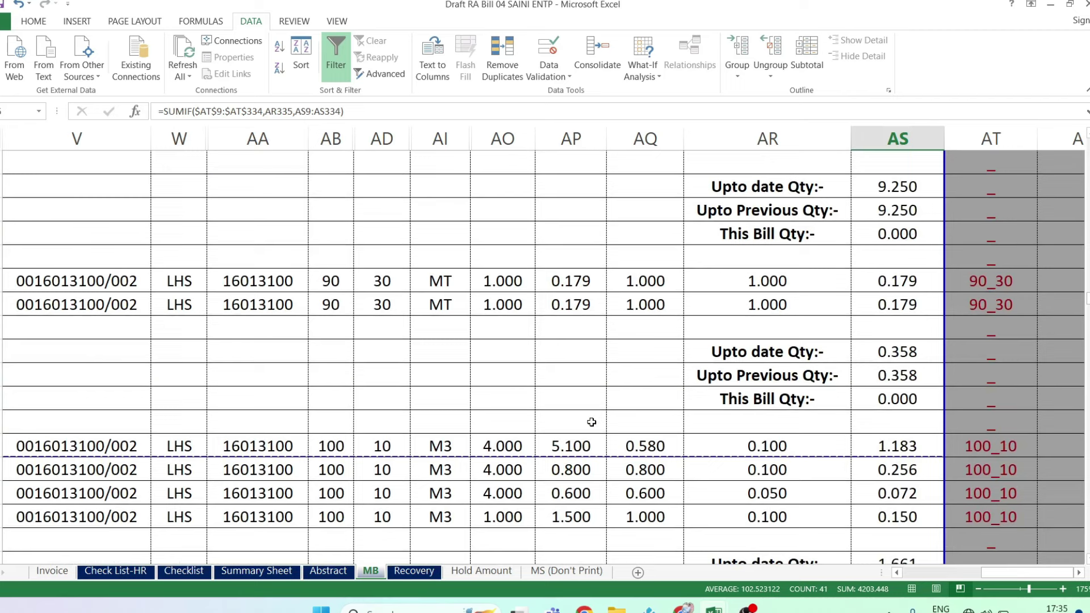